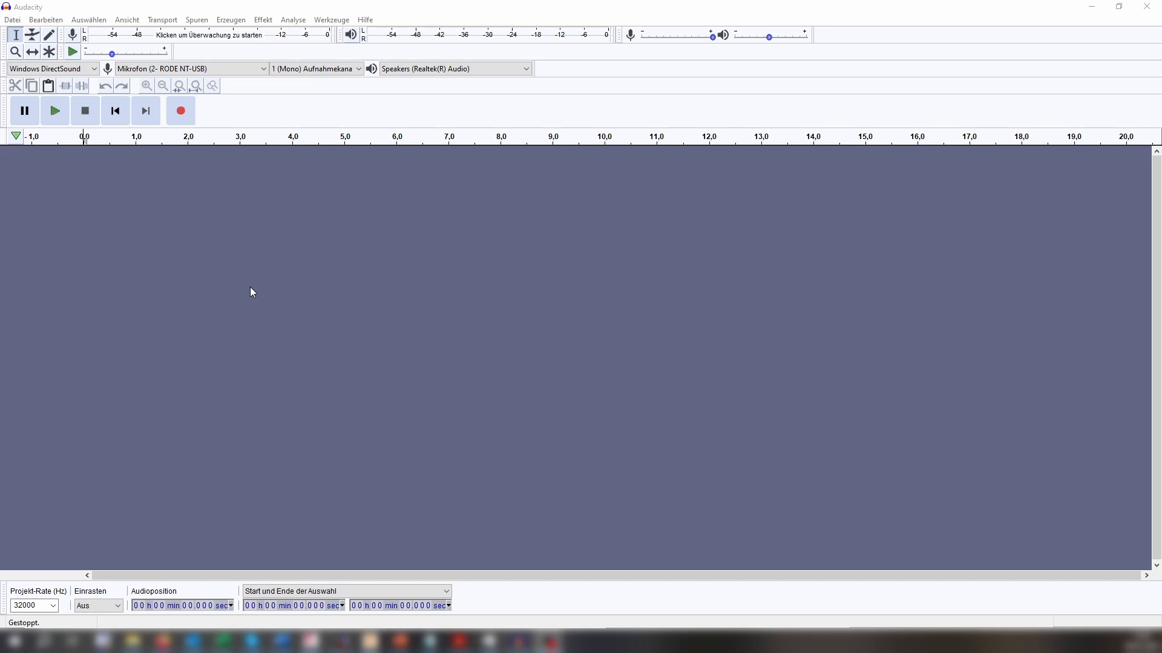
Add a new mono track and set the project rate to 32000 Hz.
click(234, 244)
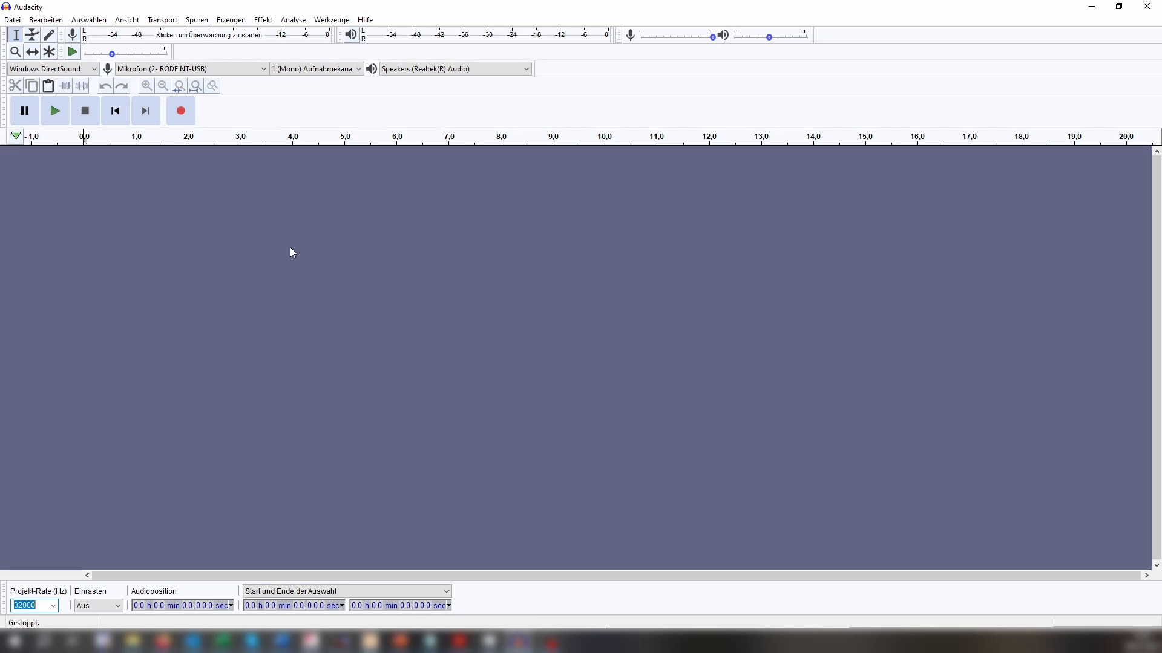
click(201, 26)
mouse_move(198, 35)
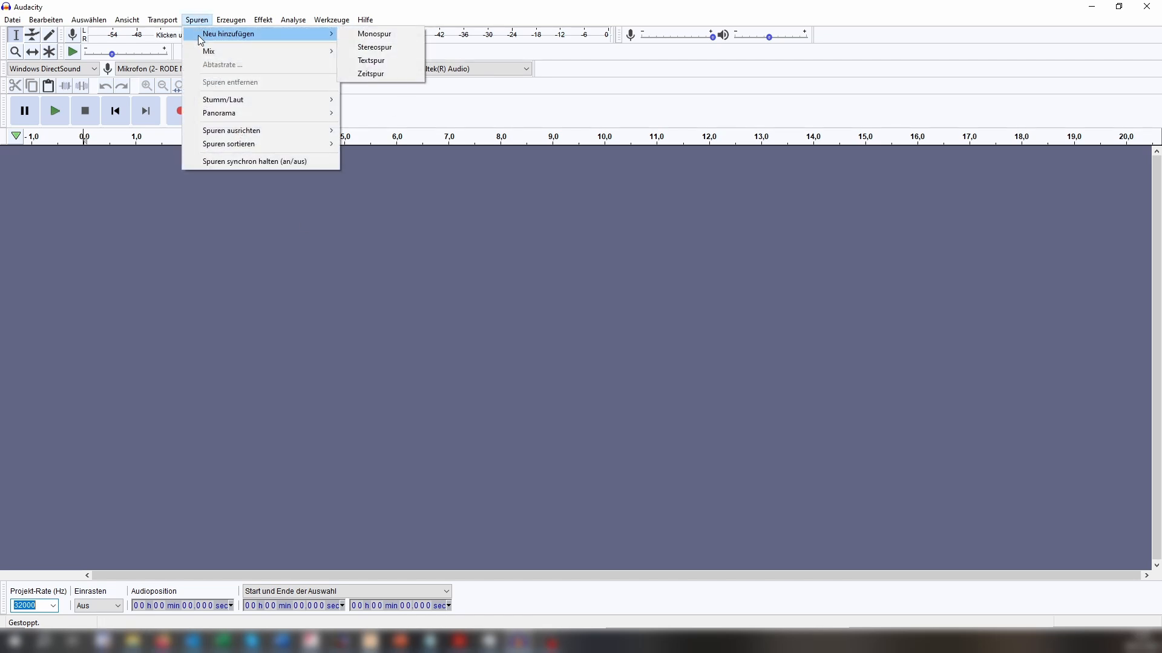
click(360, 34)
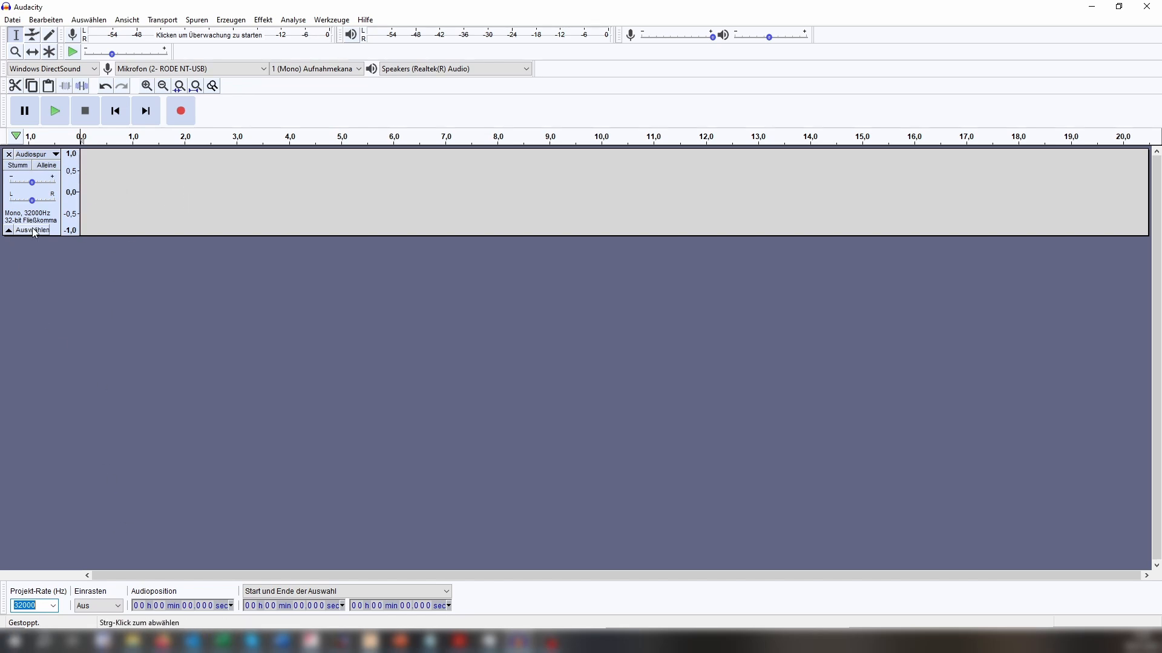
click(53, 606)
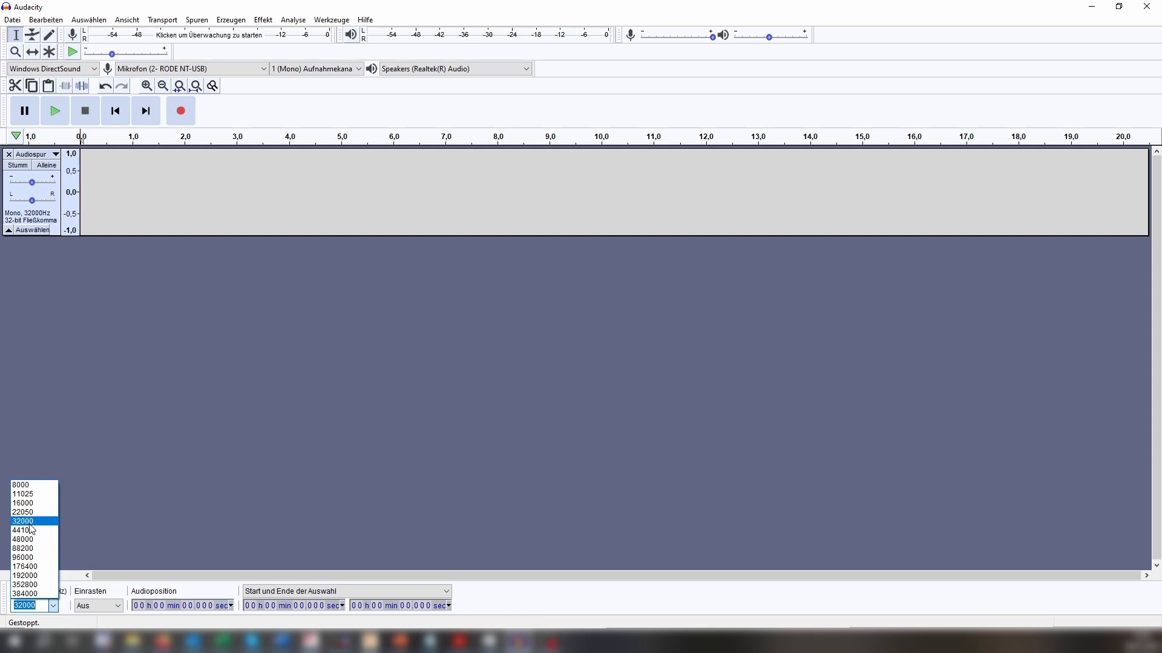
click(29, 524)
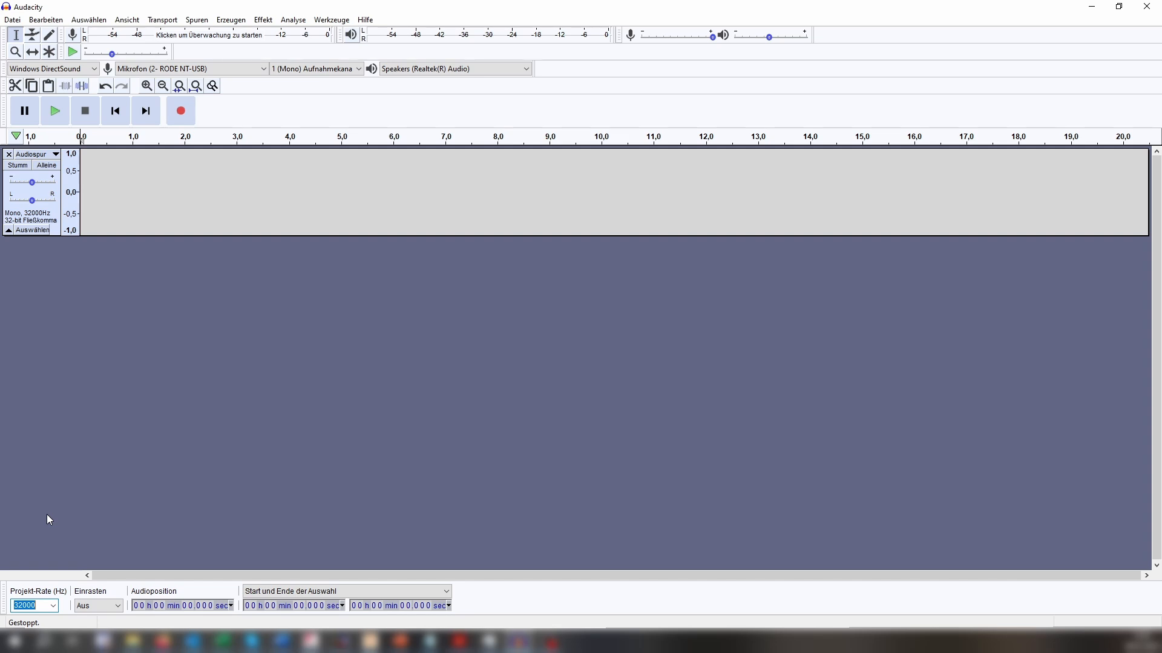
Switch to the Word document, highlight the passenger announcement text and move the window off the audio editor.
key(alt+Tab)
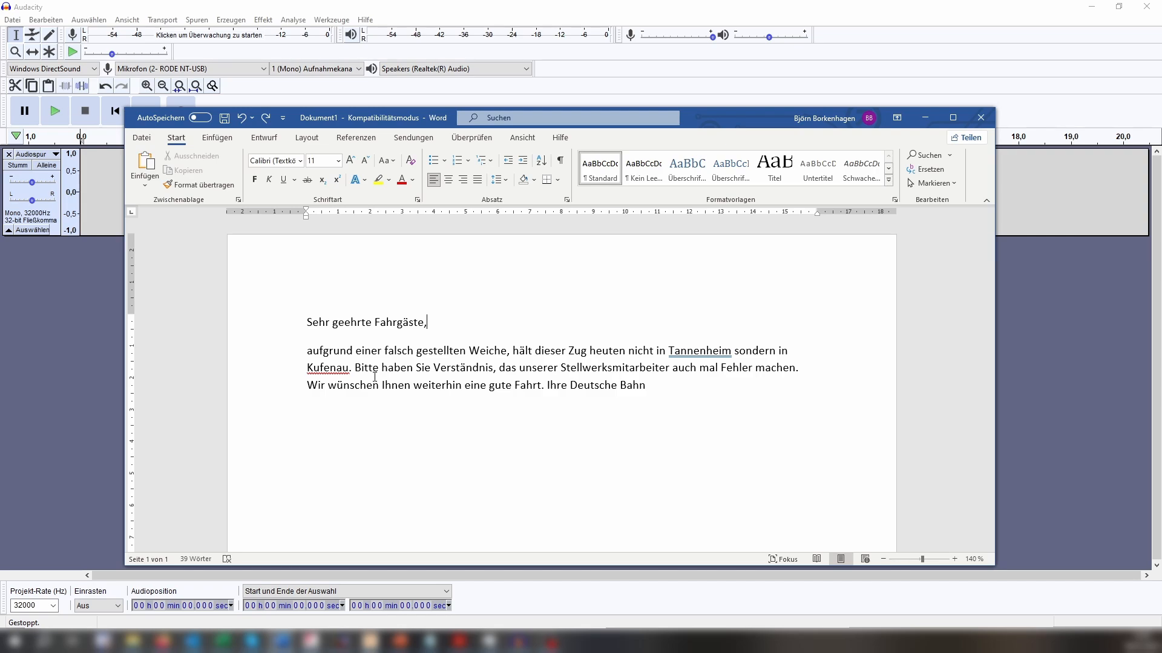
drag(285, 325, 332, 397)
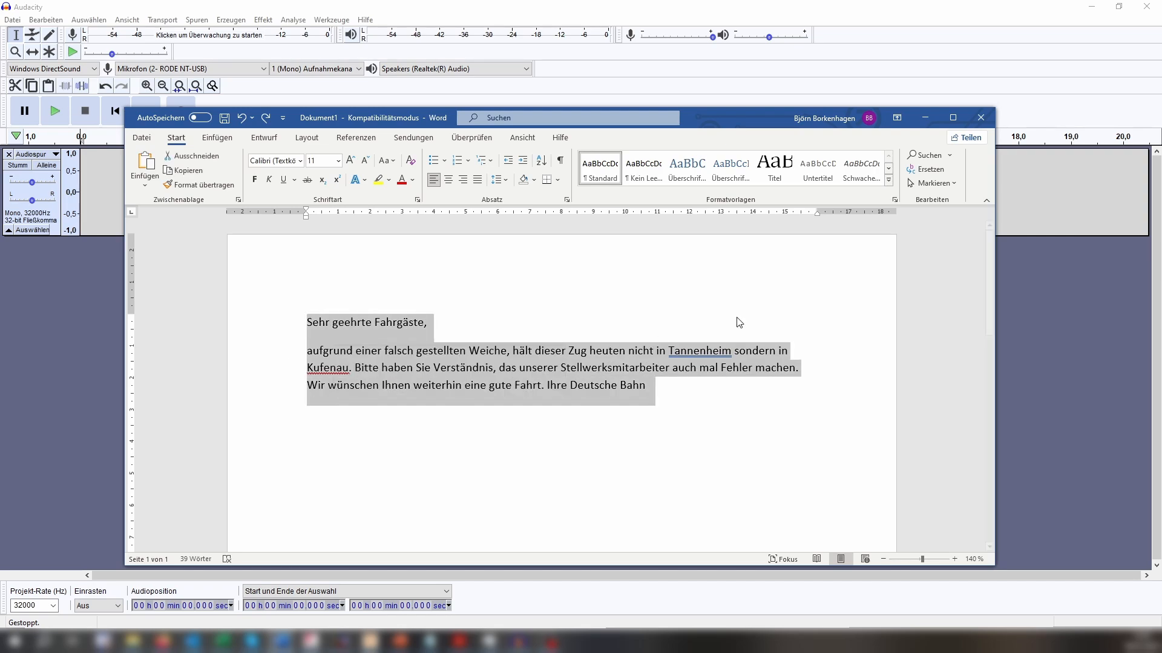
drag(700, 124, 1161, 175)
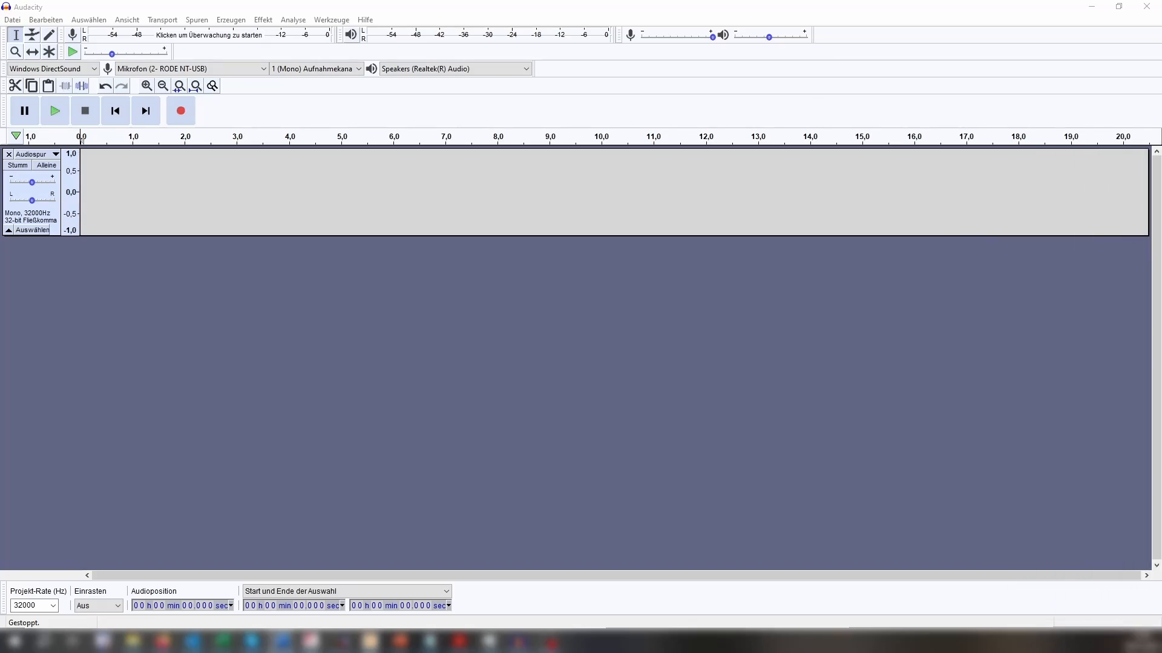
Record the spoken announcement on the mono track, stop the recording and play it back from the start.
click(181, 111)
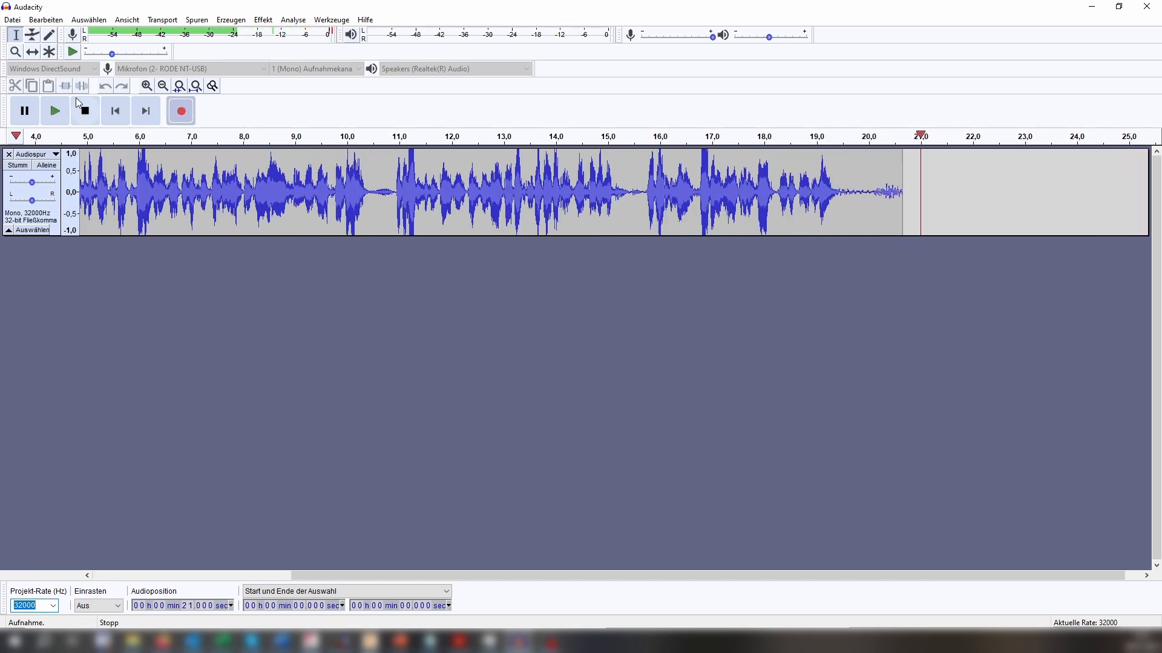
click(85, 110)
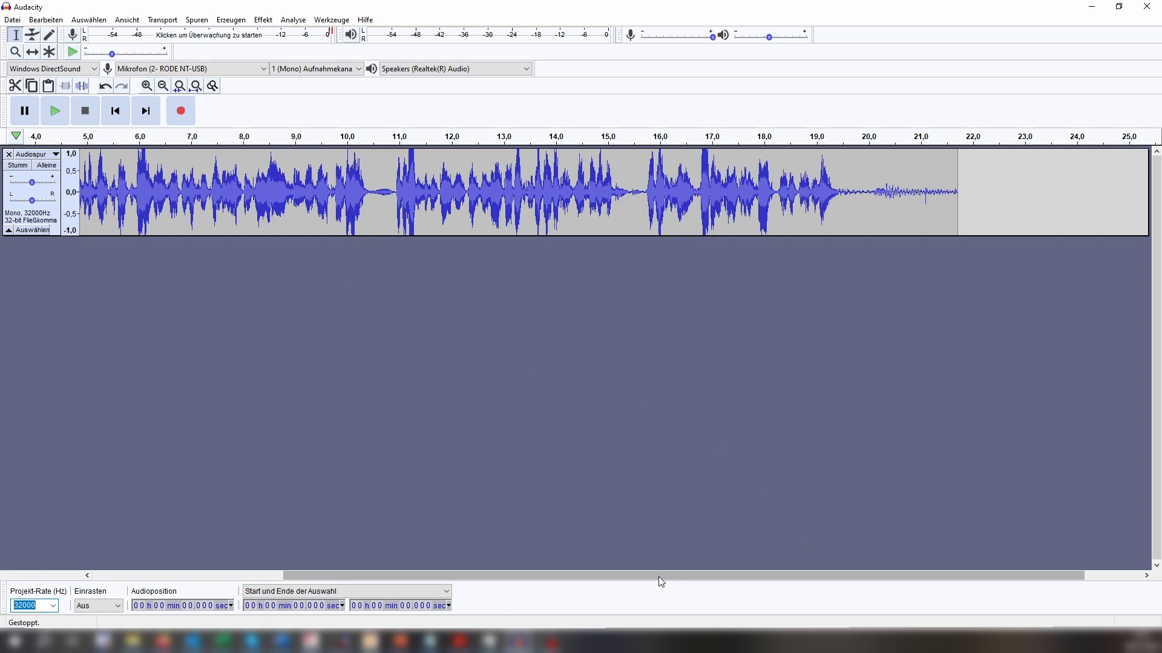
drag(663, 578, 404, 561)
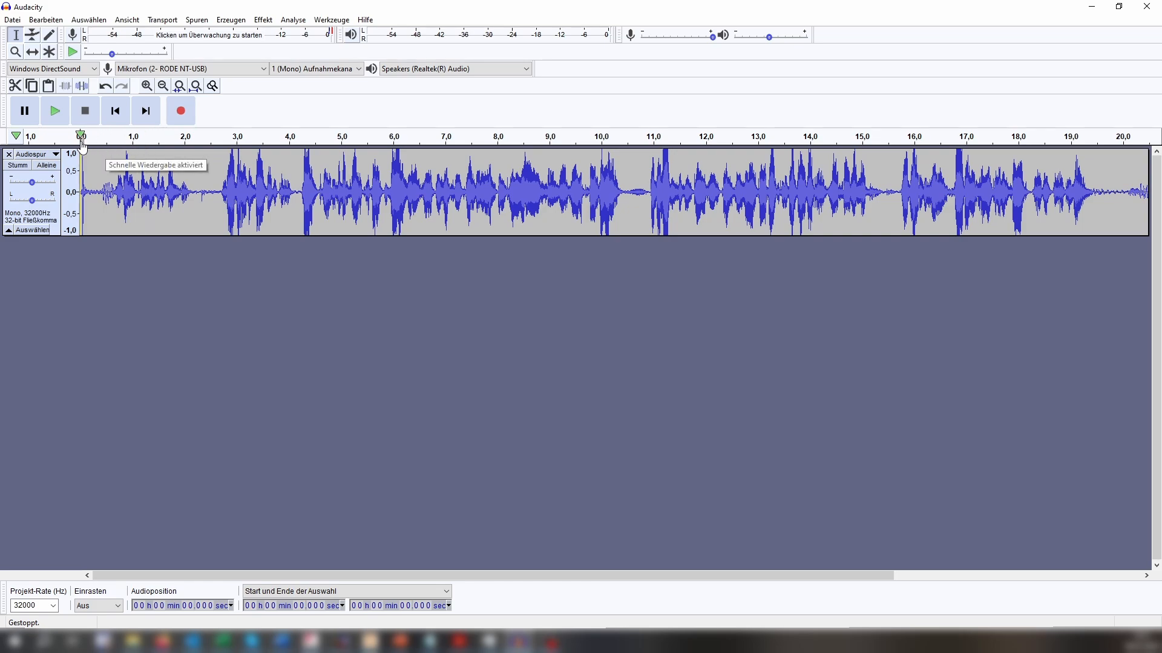
click(55, 124)
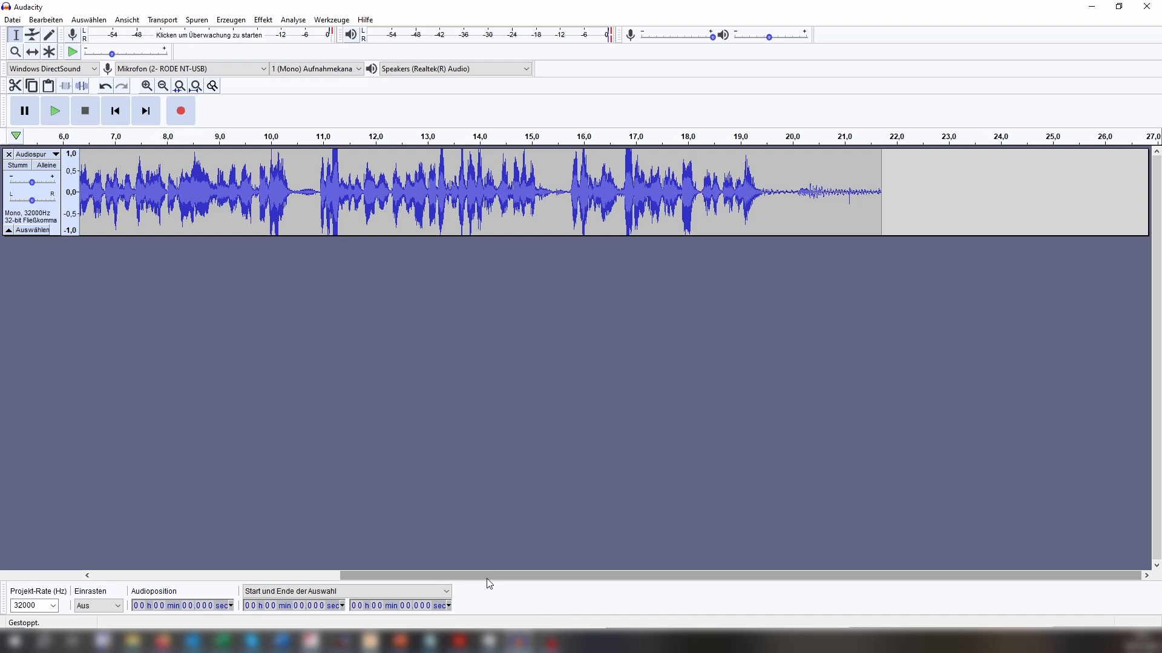
Delete the opening 2.67 seconds before the announcement begins.
drag(488, 579, 267, 563)
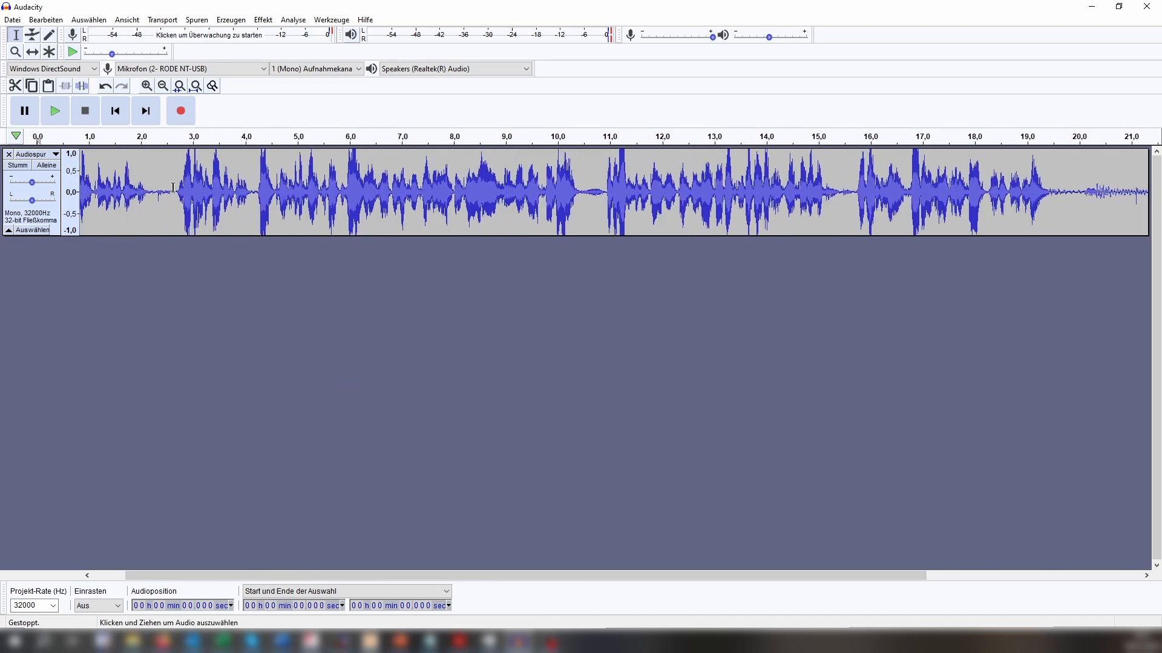
drag(175, 192, 25, 204)
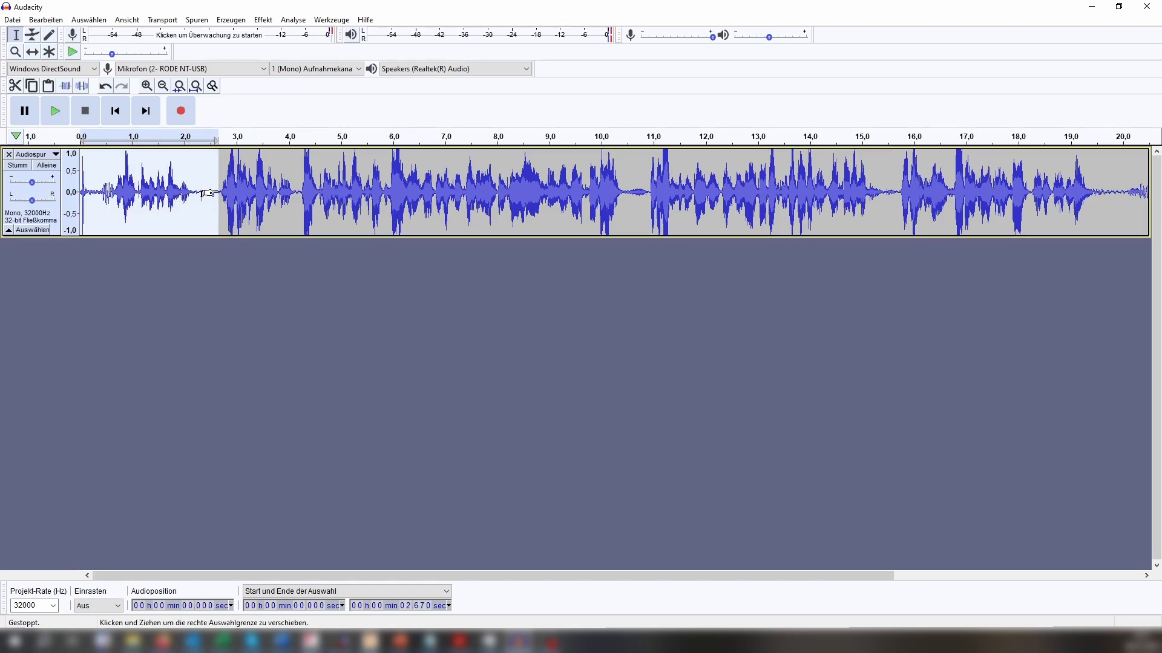
key(Delete)
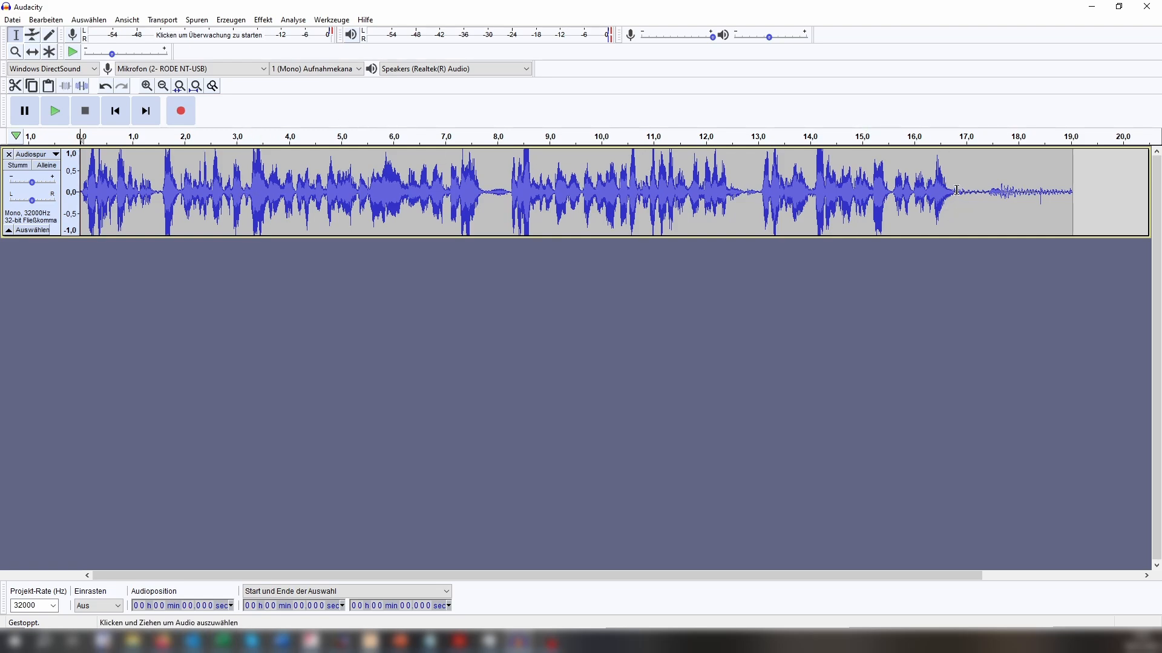
Delete the quiet tail from 16.858 to 19.043 seconds and play back the trimmed recording.
drag(958, 191, 1074, 201)
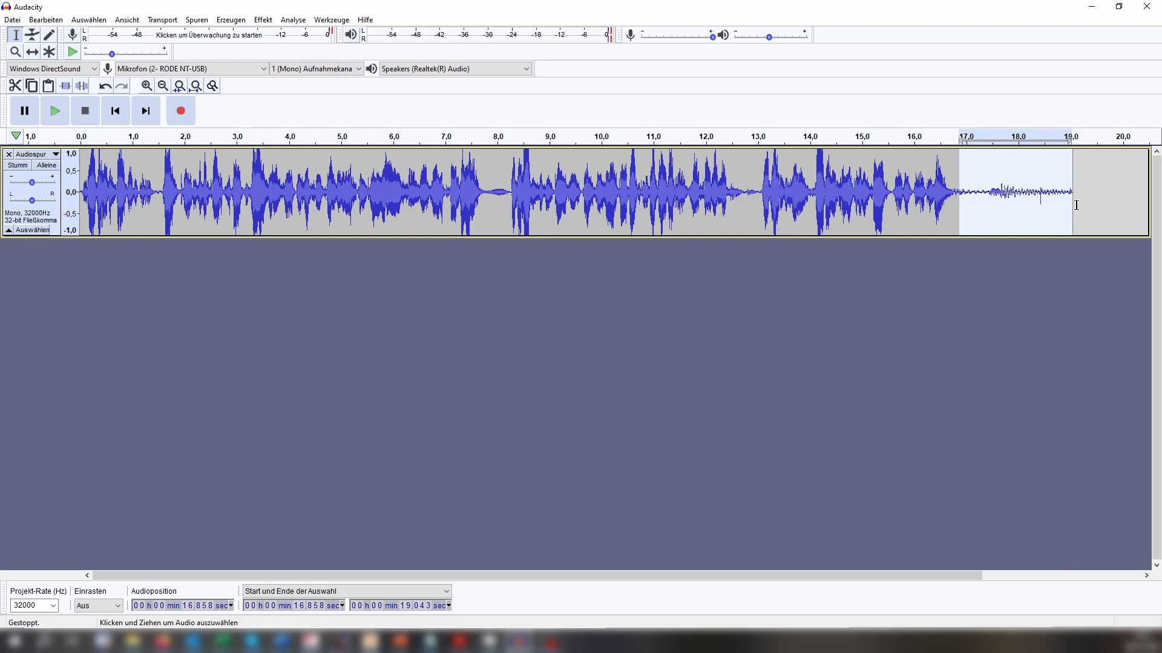
key(Delete)
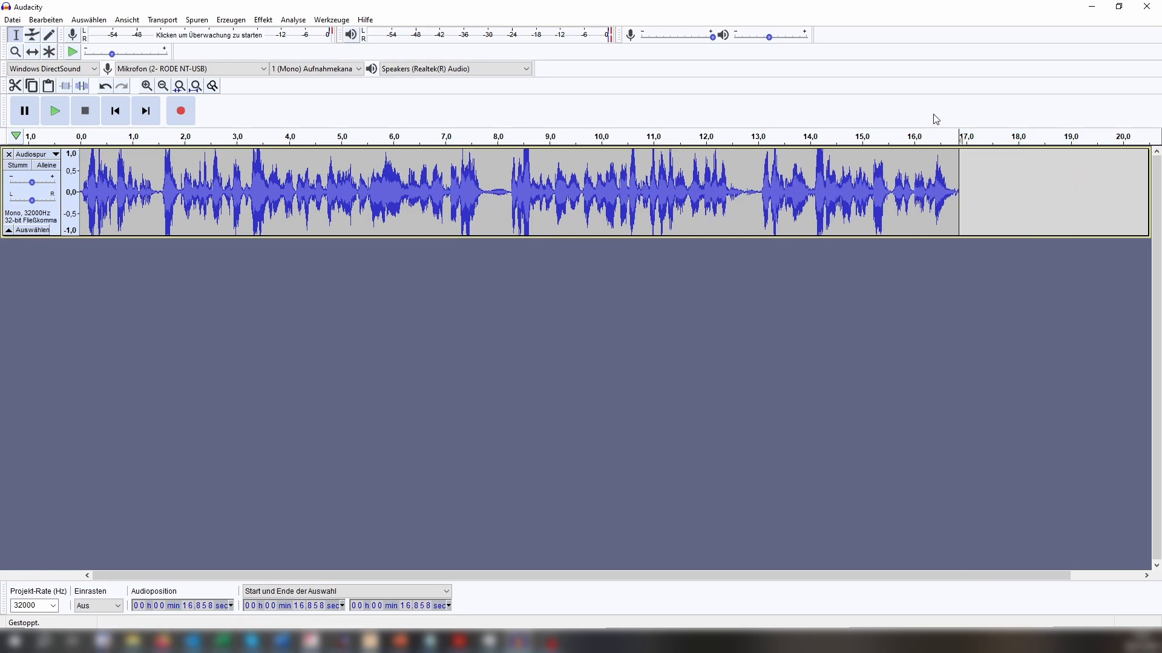
click(69, 121)
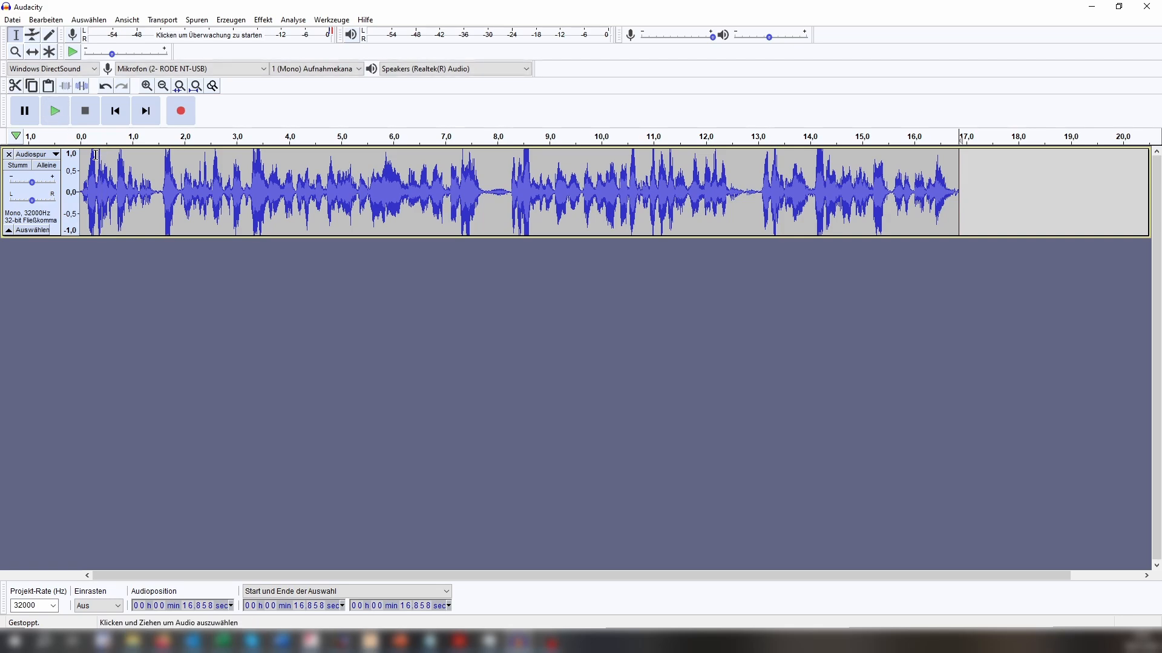
click(84, 119)
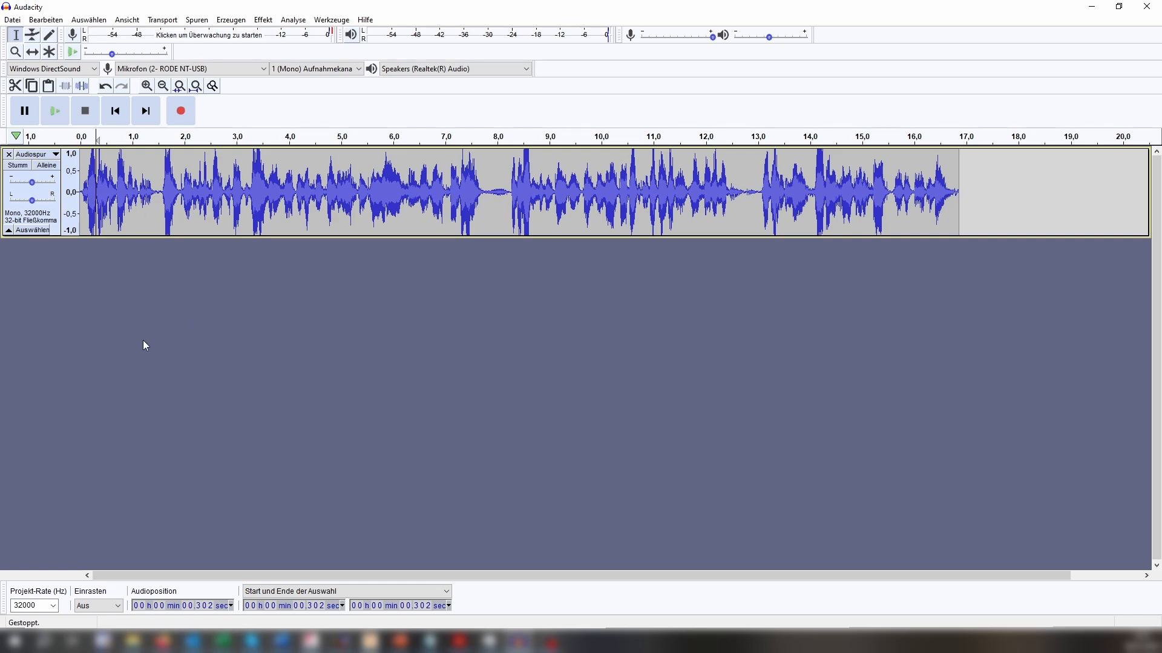
Open the Equalizer for the whole recording, lower the 5000 Hz band to about -20 dB and preview it.
key(ctrl+a)
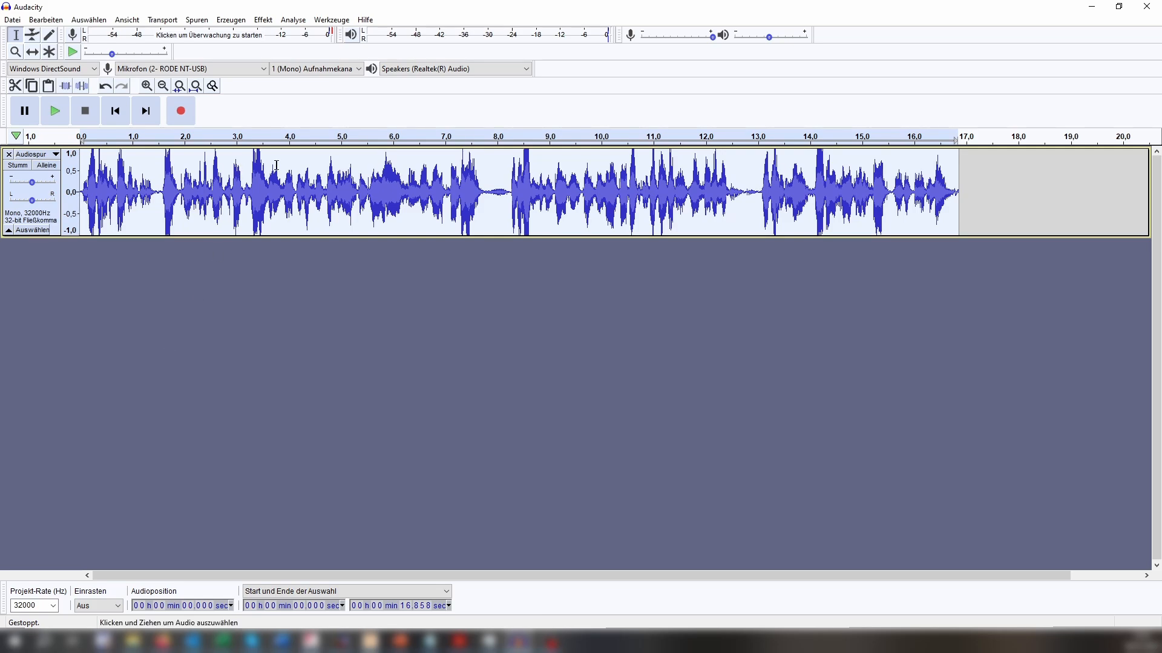
click(265, 21)
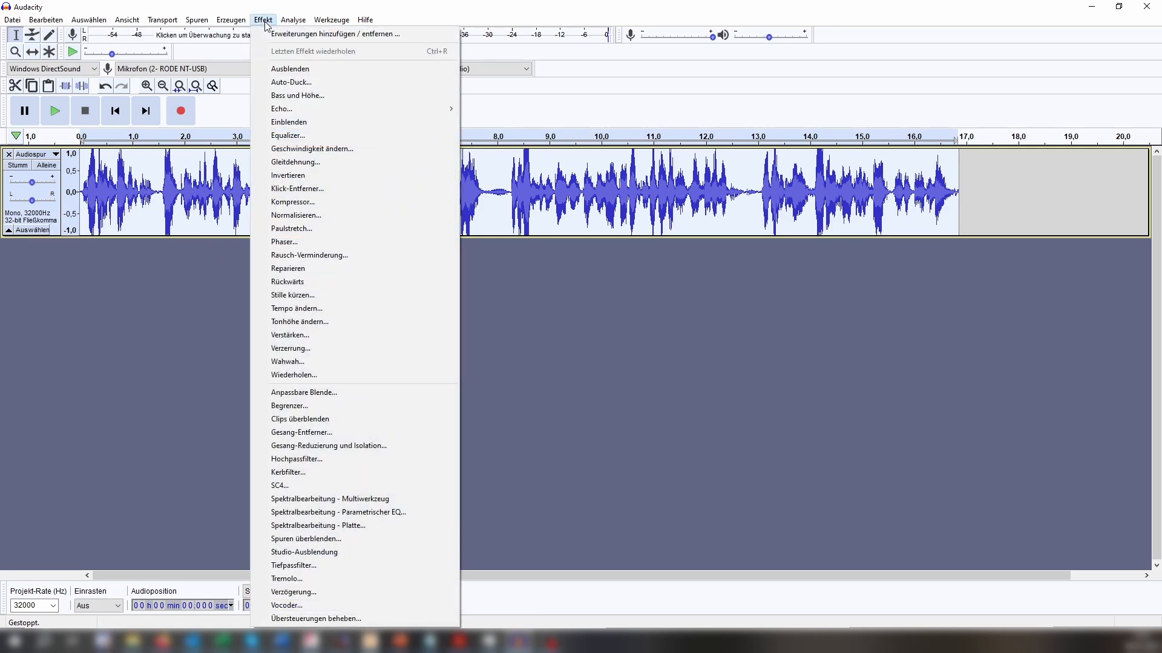
click(311, 137)
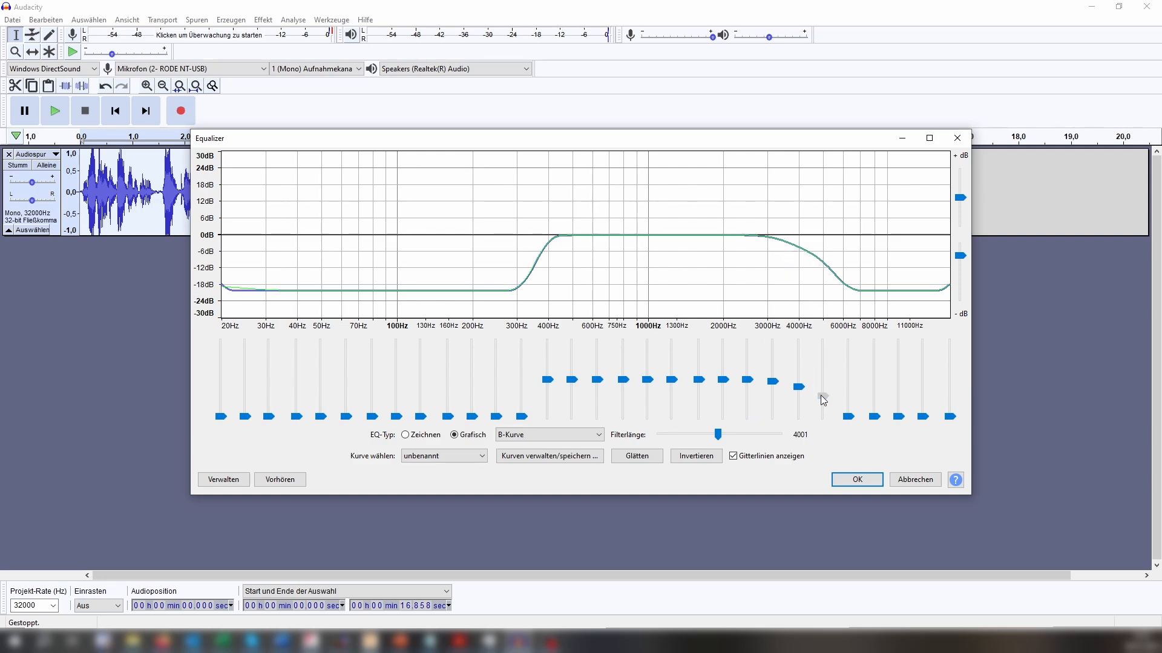
drag(822, 396, 822, 418)
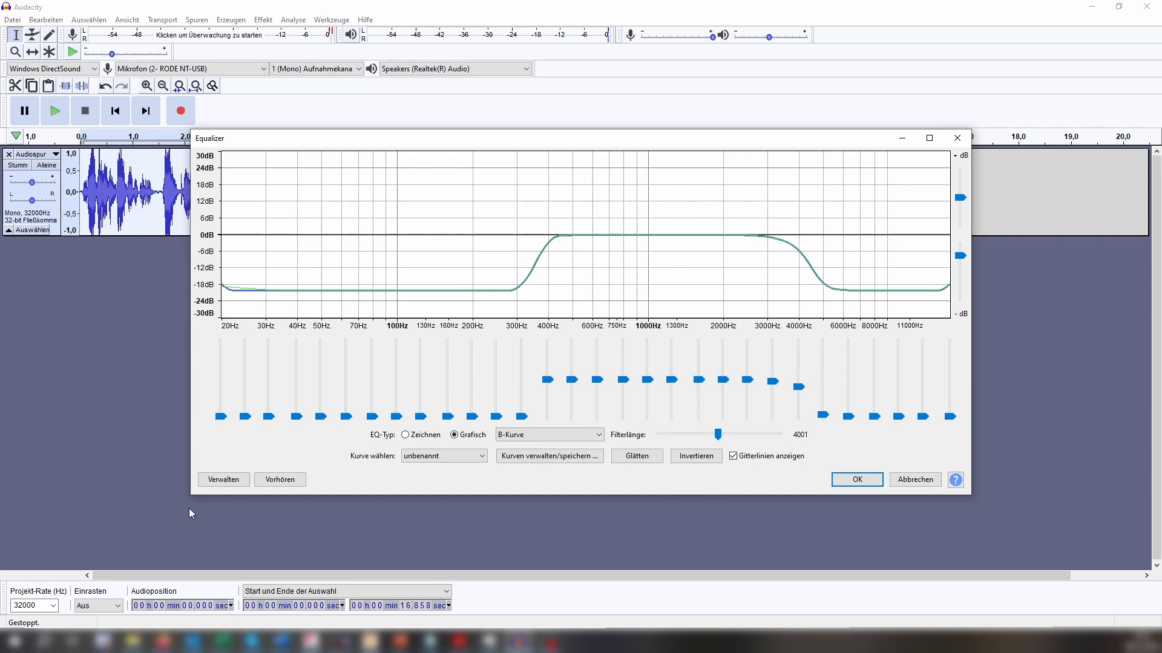
click(276, 480)
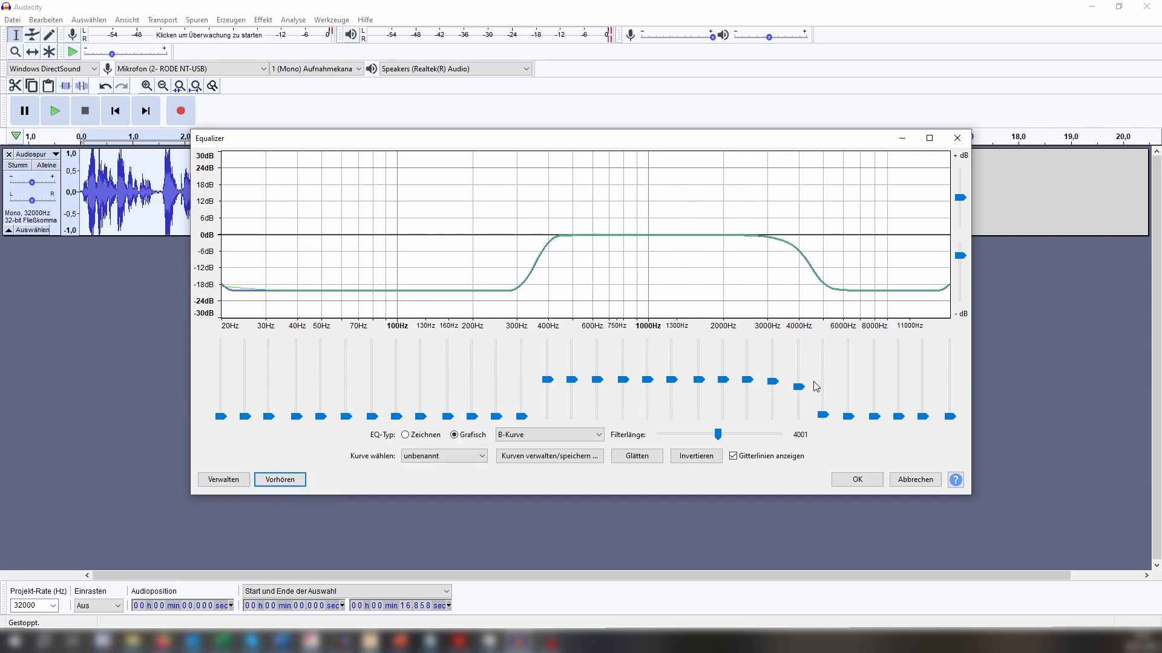
Lower the 4000 Hz band slightly, preview the sound, fine-tune that band and apply the Equalizer.
drag(803, 392, 798, 396)
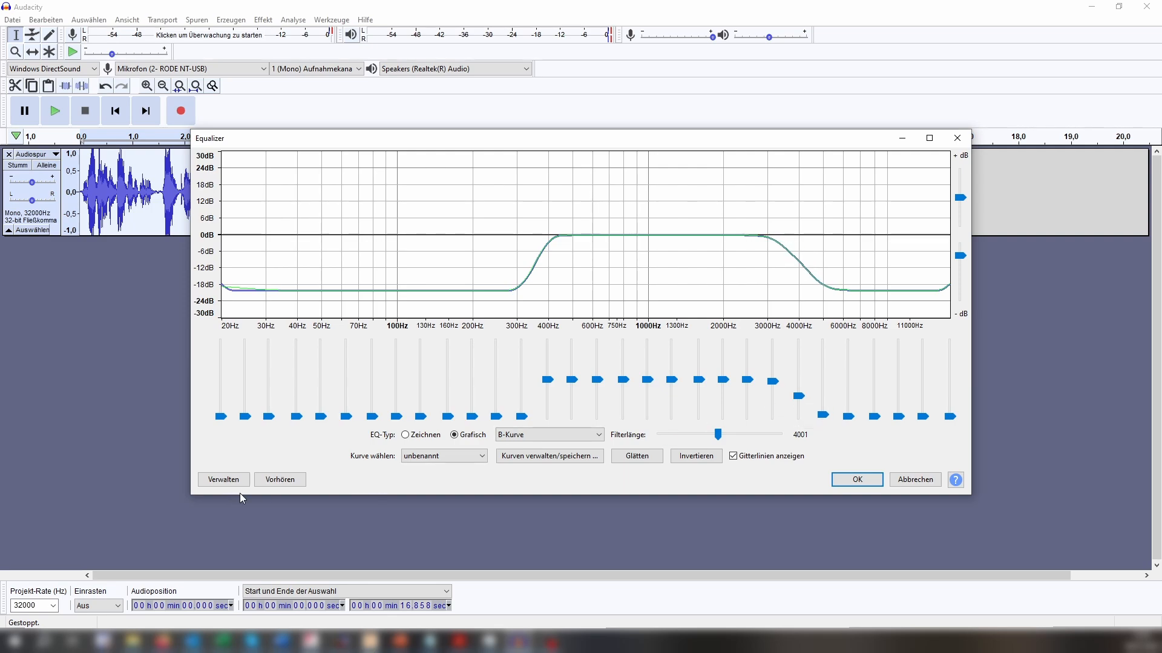
click(278, 484)
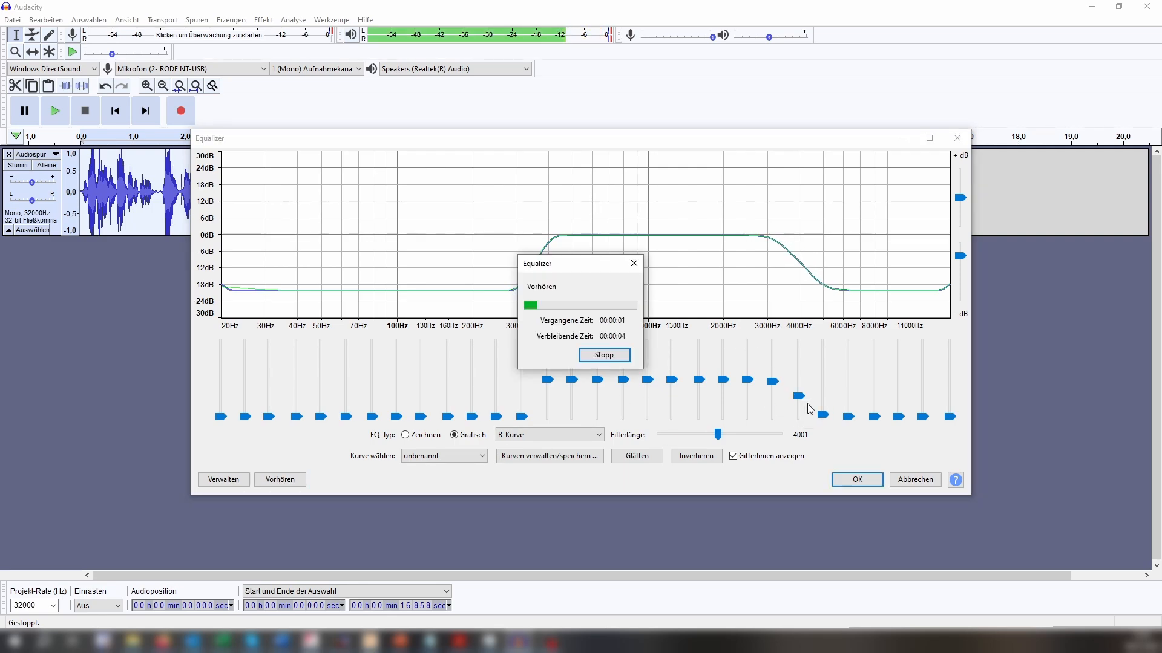
click(800, 398)
click(614, 357)
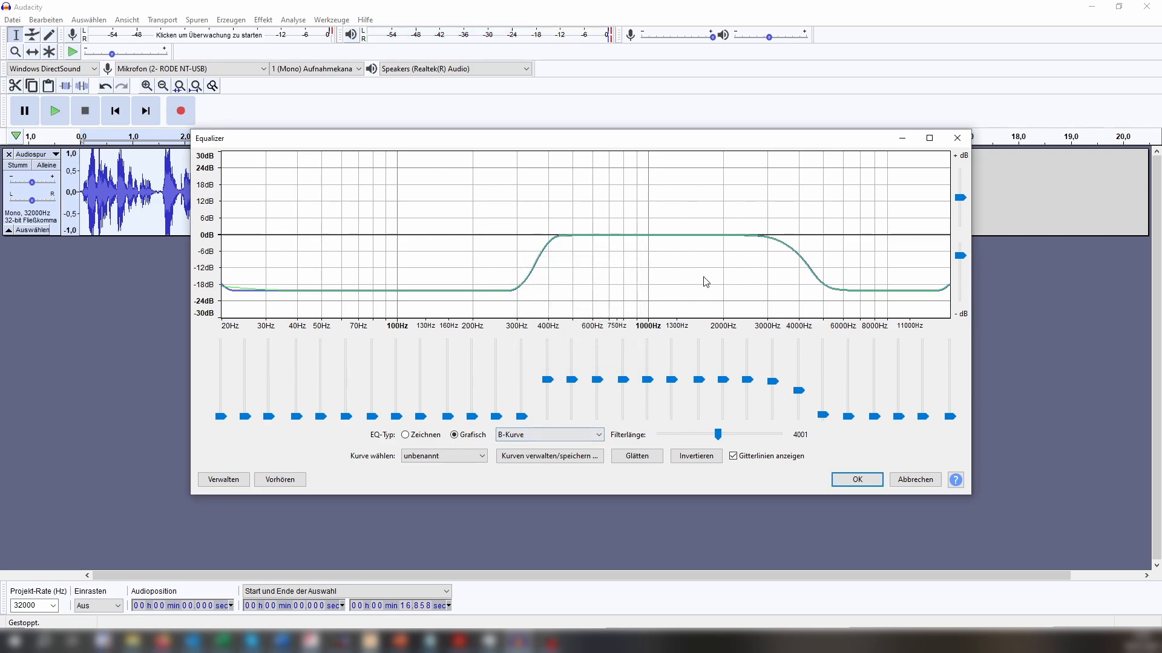
click(857, 479)
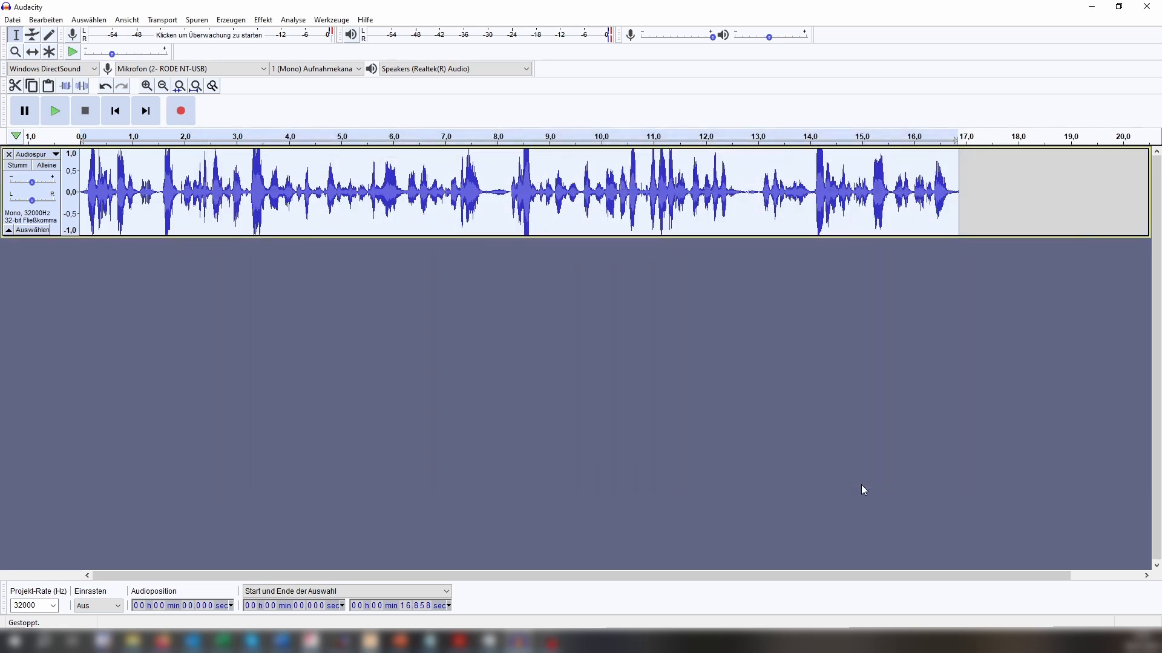
Play back the equalized recording and preview the Echo effect with a 0,1-second delay and decay factor 0,05.
click(59, 120)
click(264, 21)
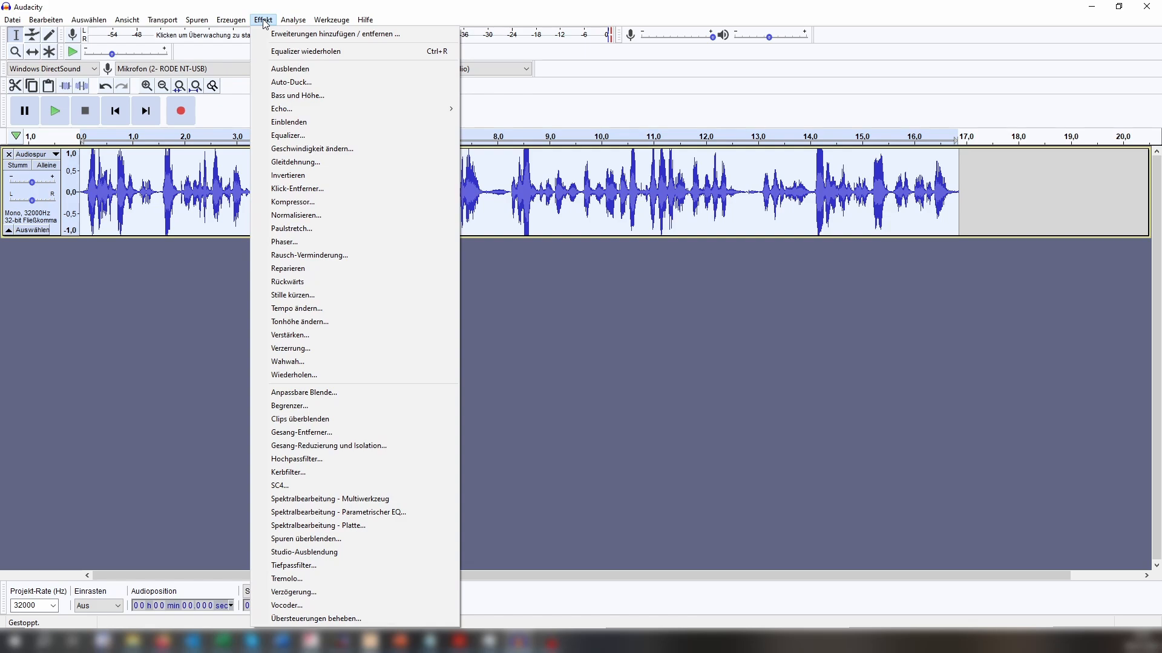
mouse_move(409, 110)
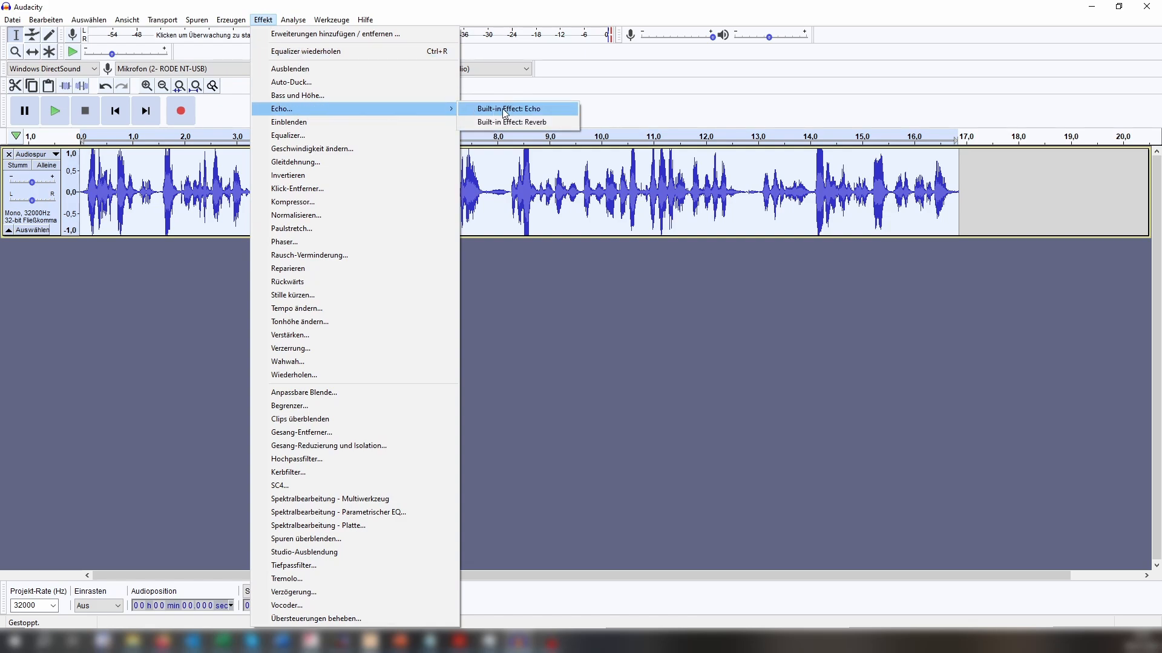
click(536, 111)
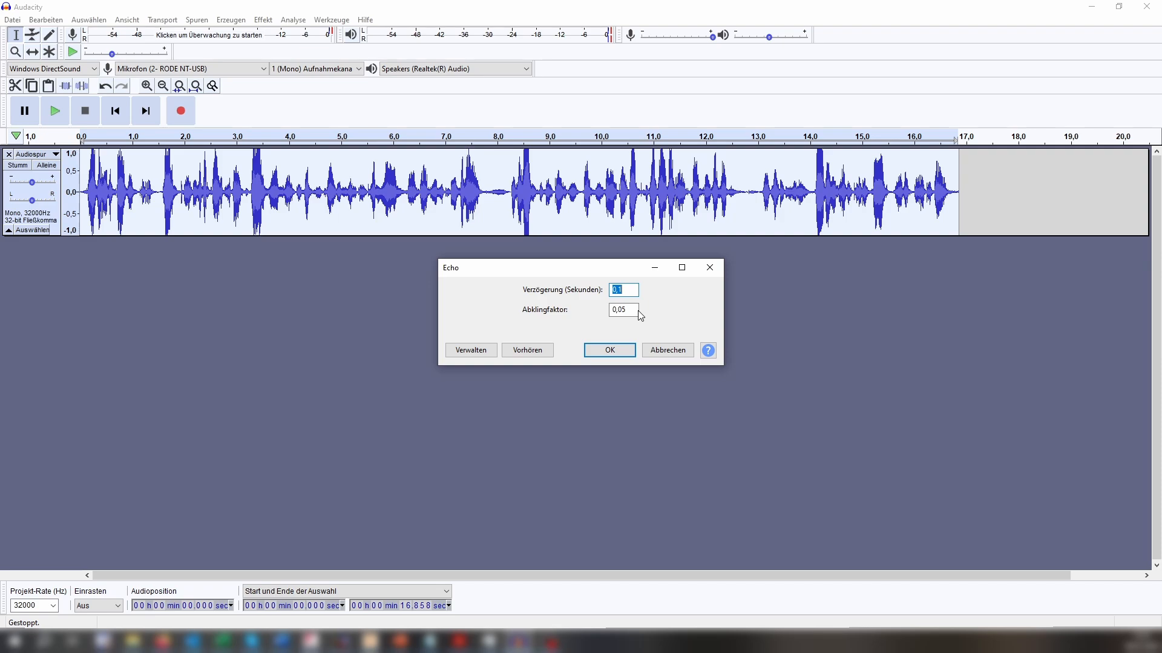
click(518, 351)
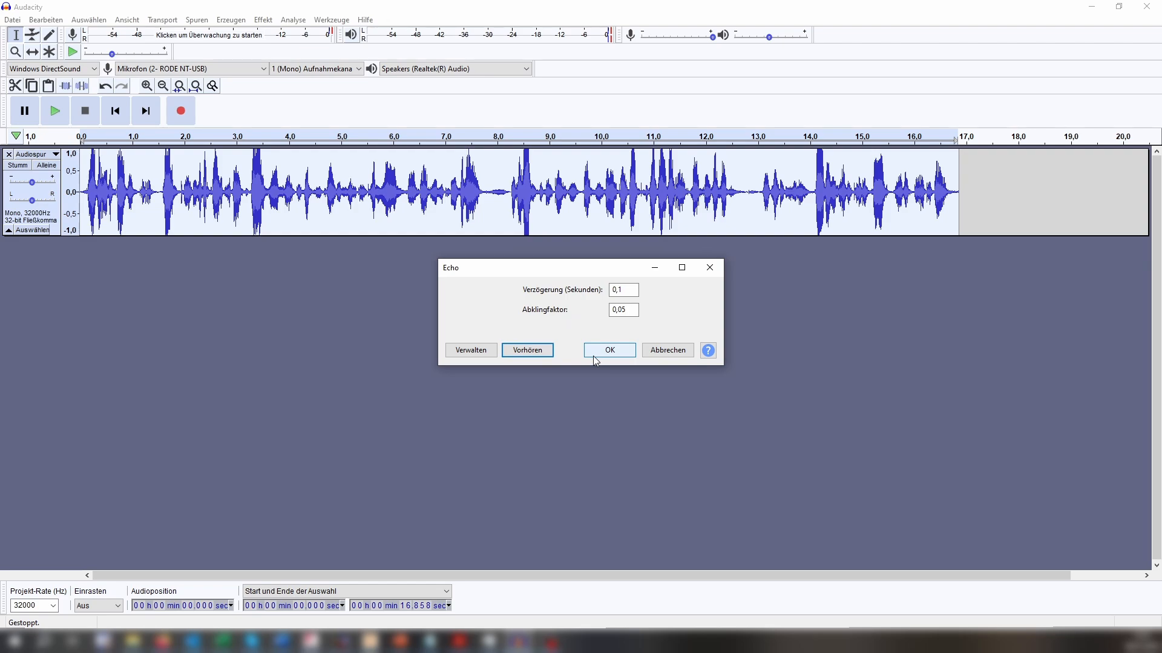
Set the Echo delay to 0,2 seconds, preview decay factors 0,1 and 0,05, apply the effect with 0,05 and play the result.
click(628, 289)
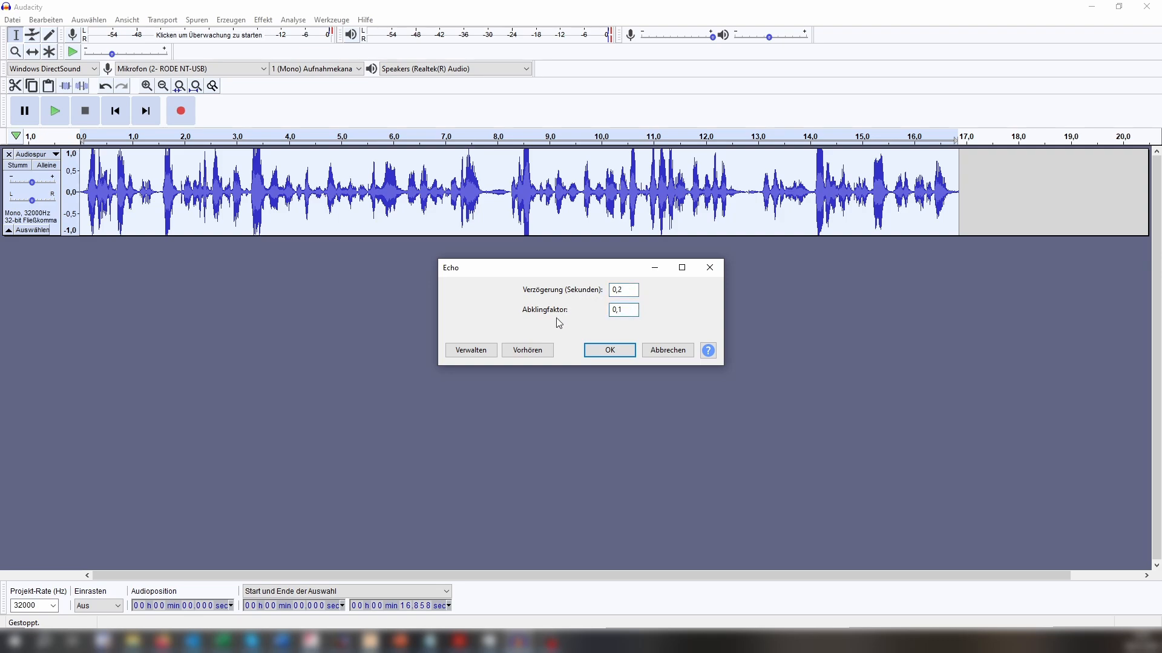
click(529, 351)
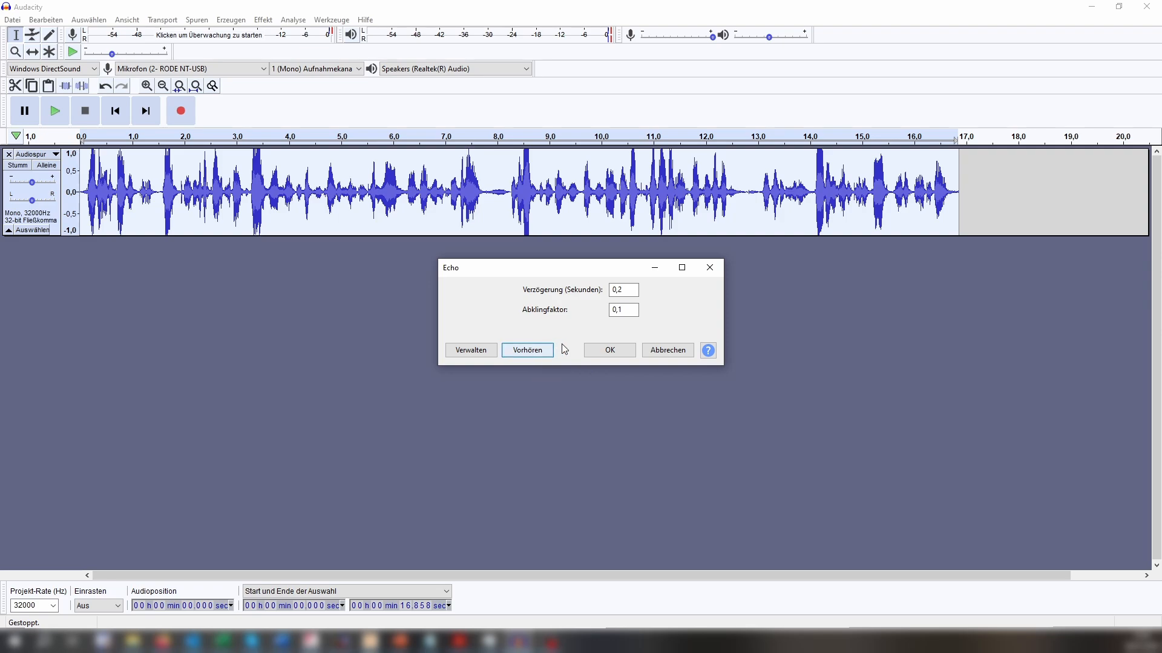
click(635, 314)
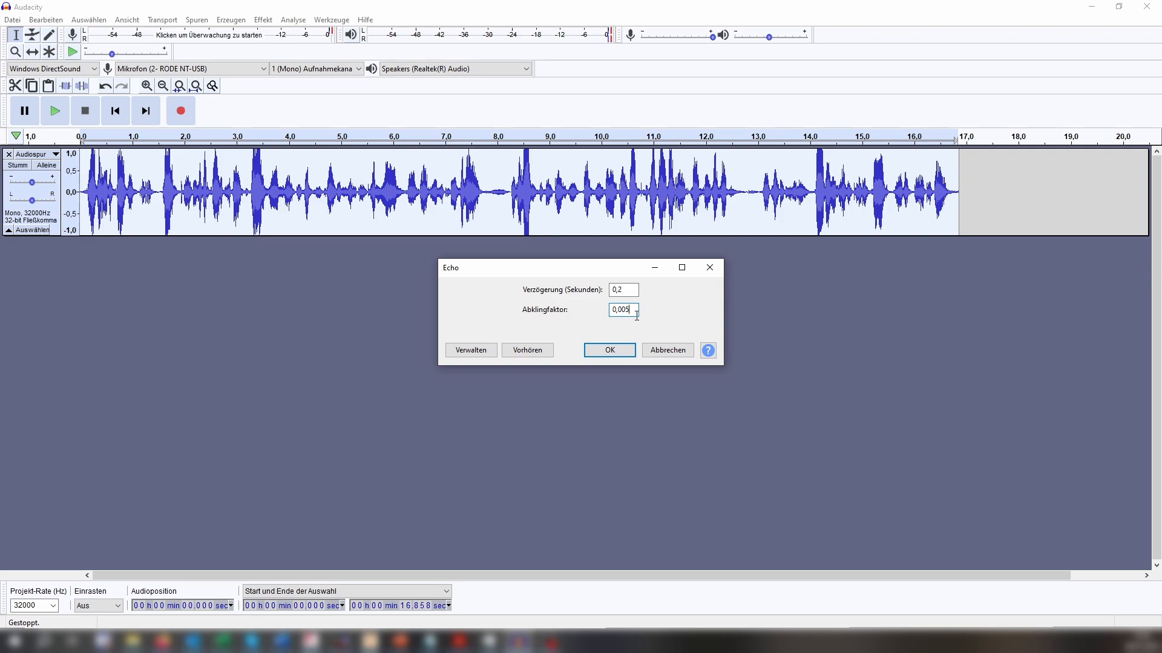
click(528, 353)
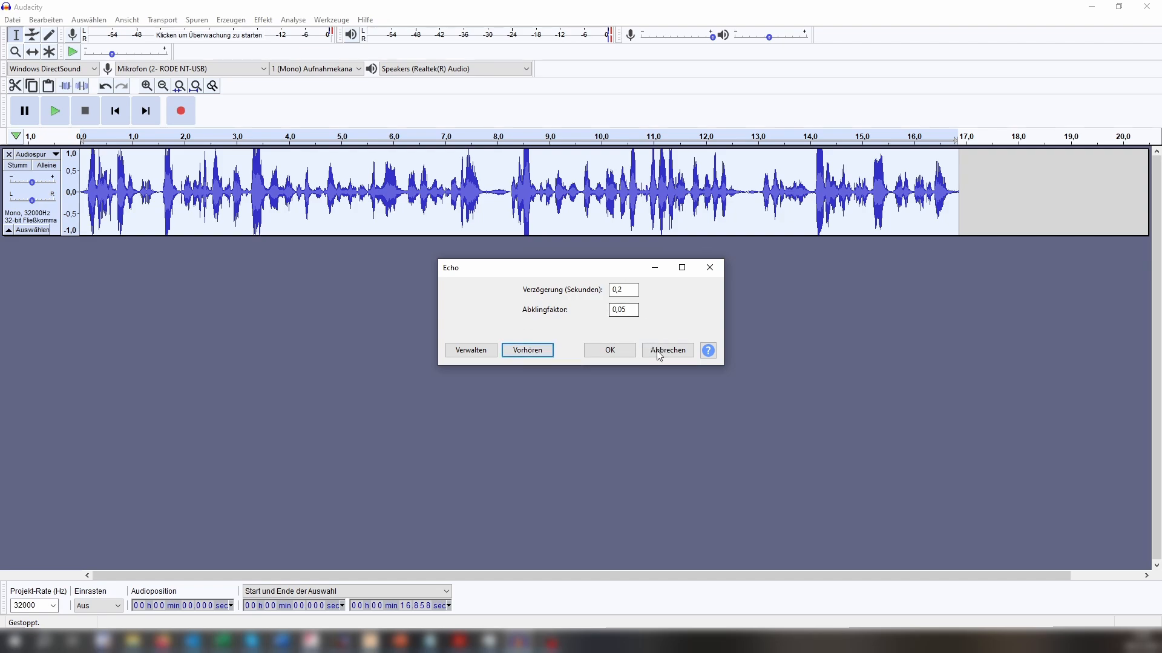
click(610, 351)
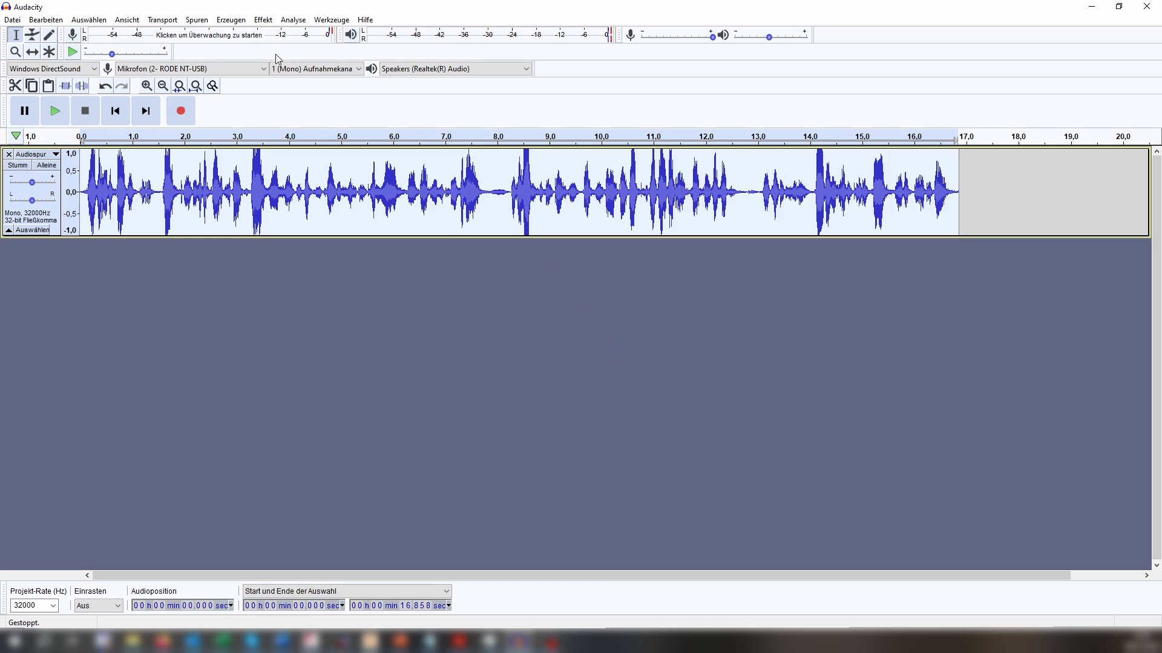
click(59, 122)
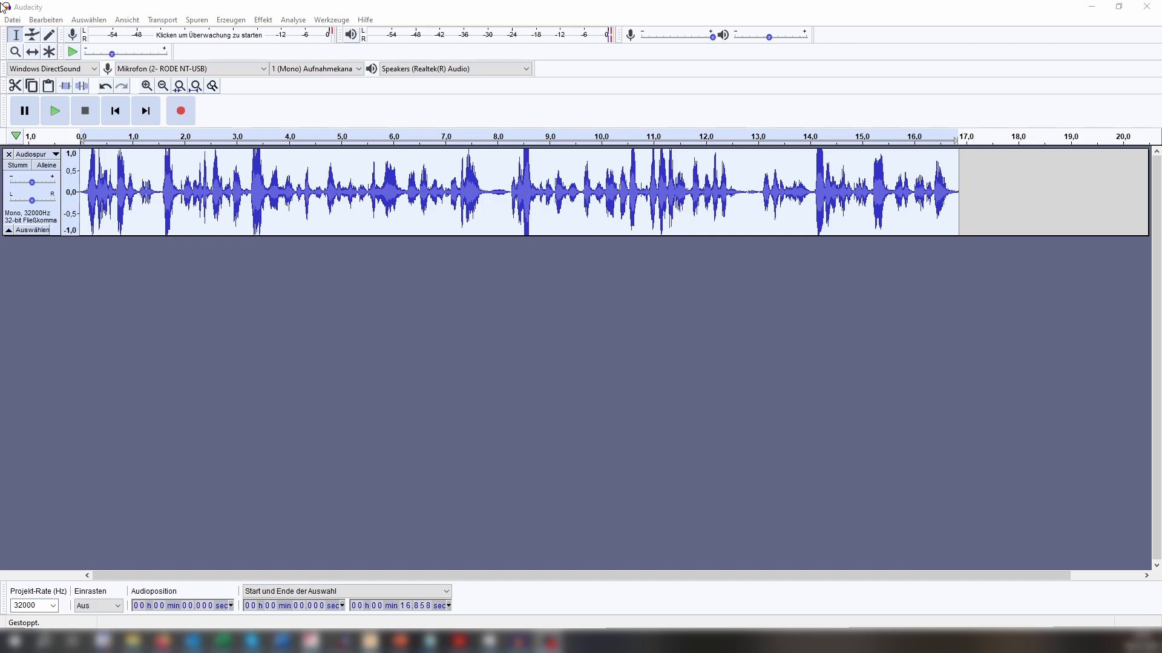
Export the announcement as the WAV file Ansage1 in the Soundlib folder, leaving the metadata tags empty.
click(14, 20)
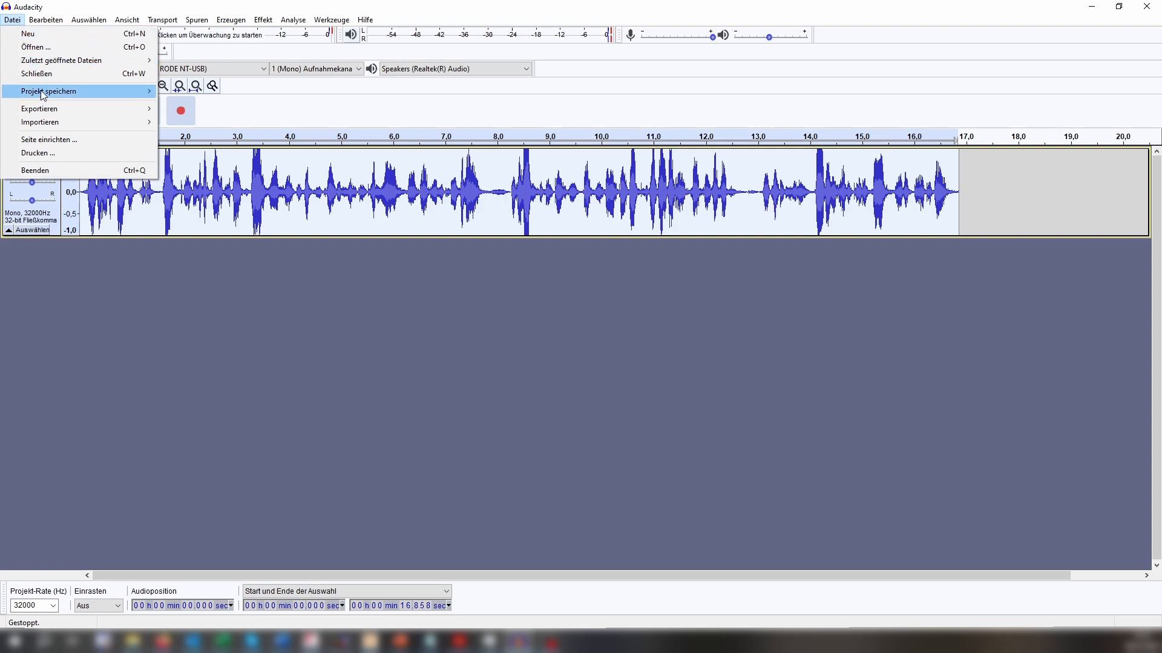
mouse_move(57, 110)
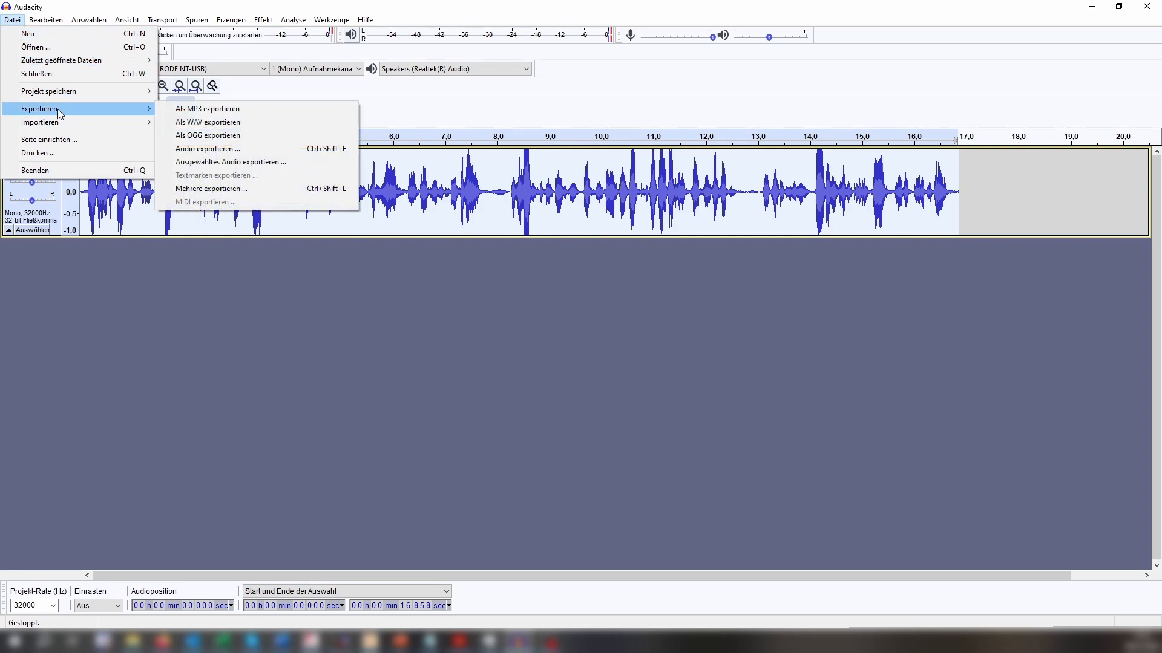
click(209, 123)
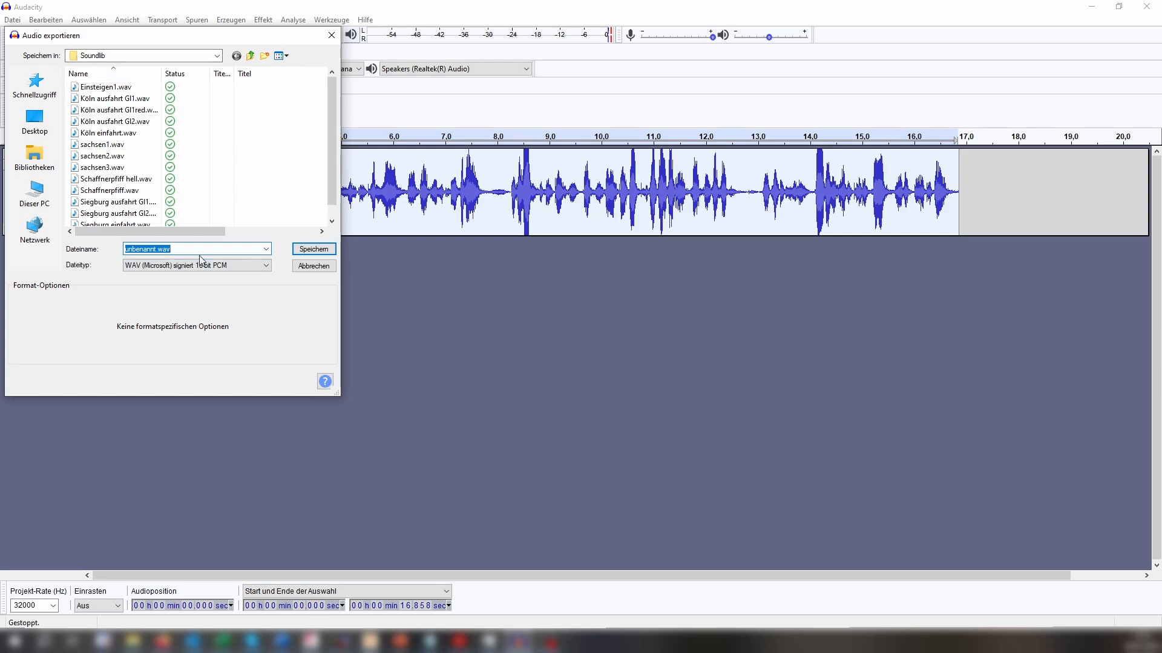
text(Ansage)
key(Return)
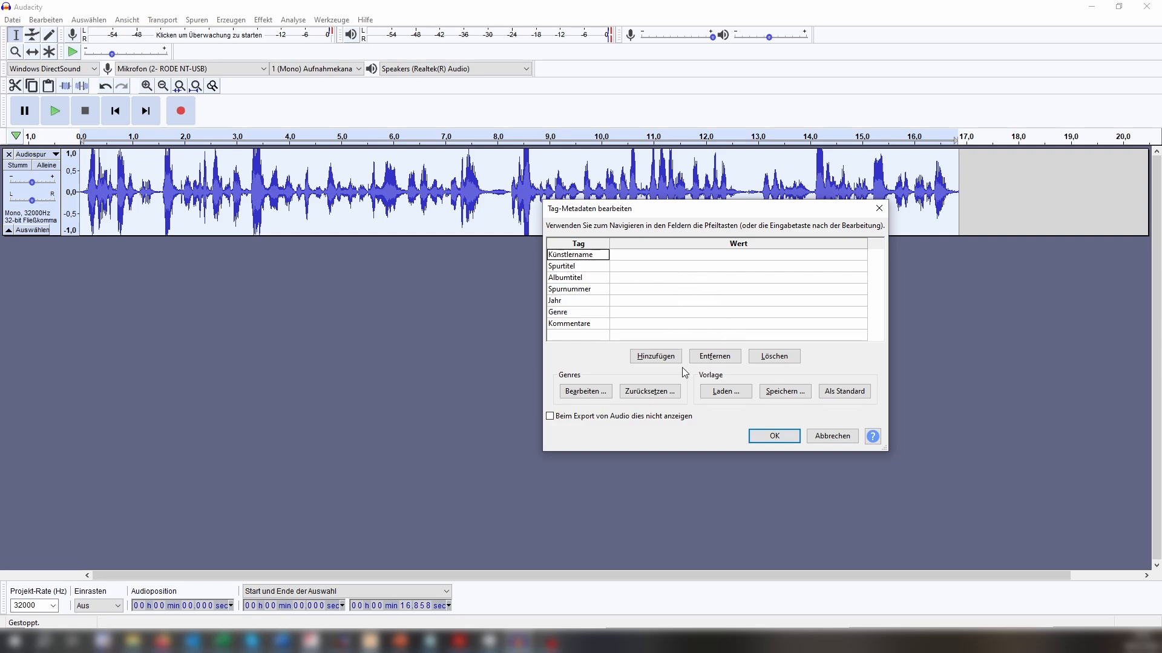
click(775, 438)
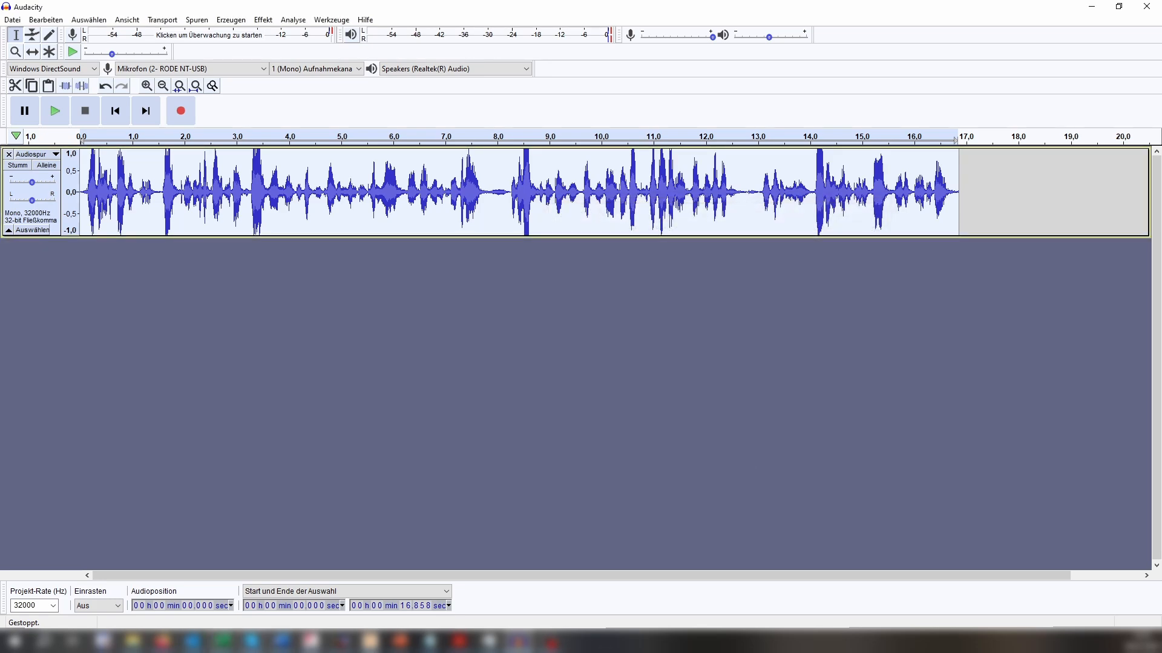
Switch to File Explorer, check the exported Ansage1.wav in the Soundlib folder and play it.
click(132, 642)
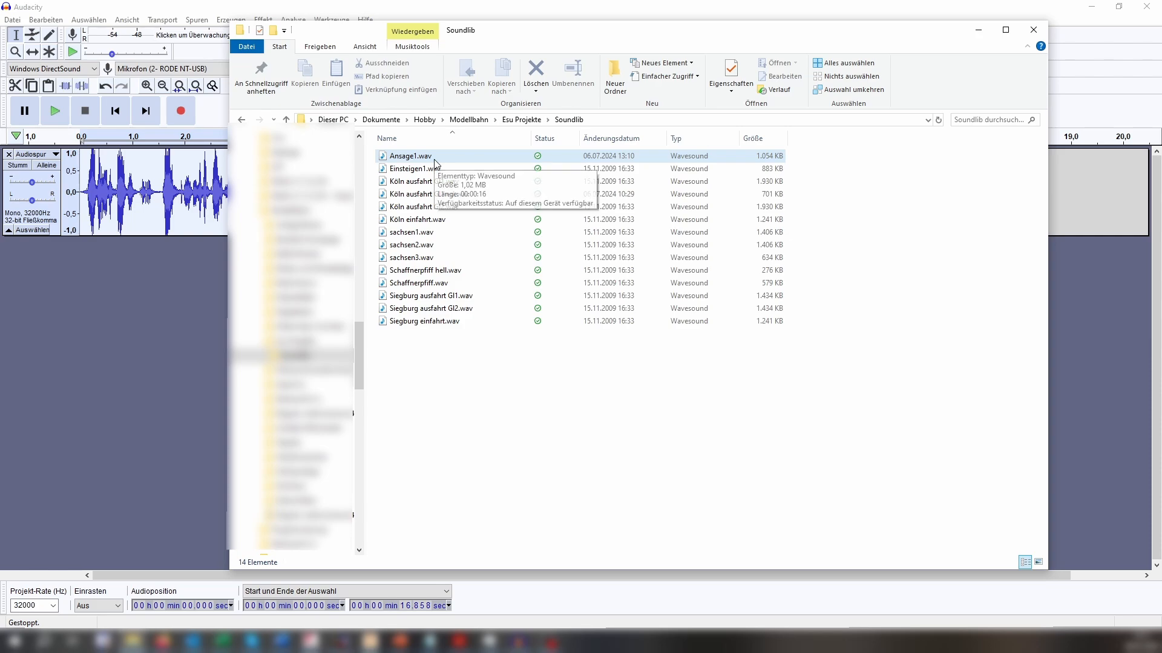
click(766, 157)
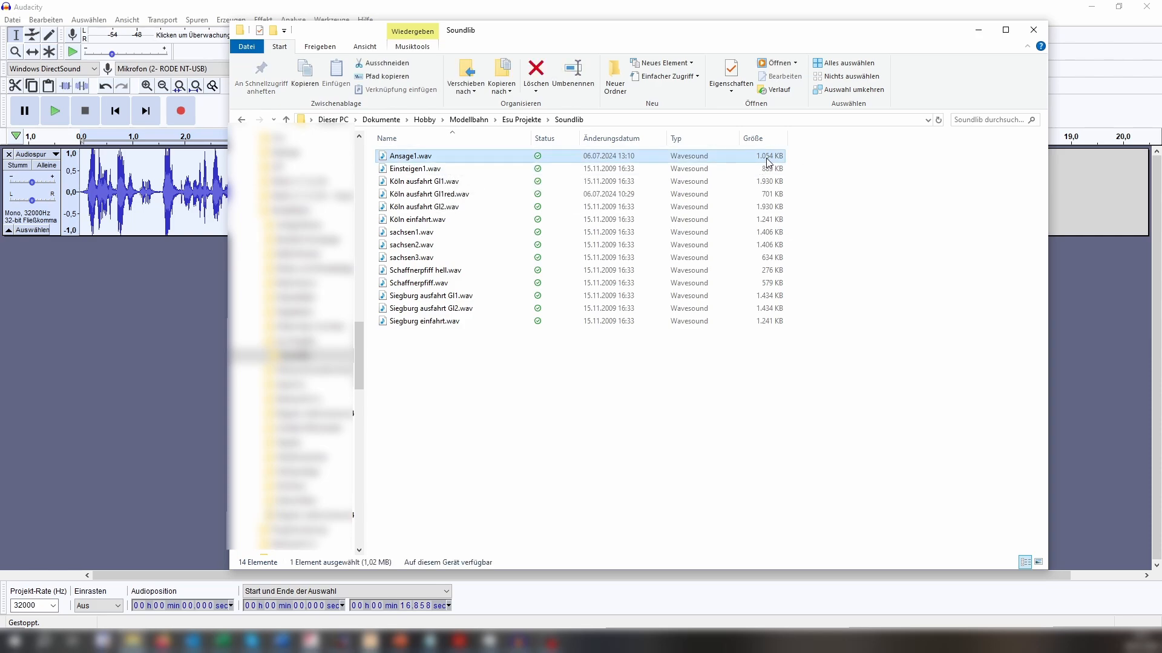
double_click(432, 161)
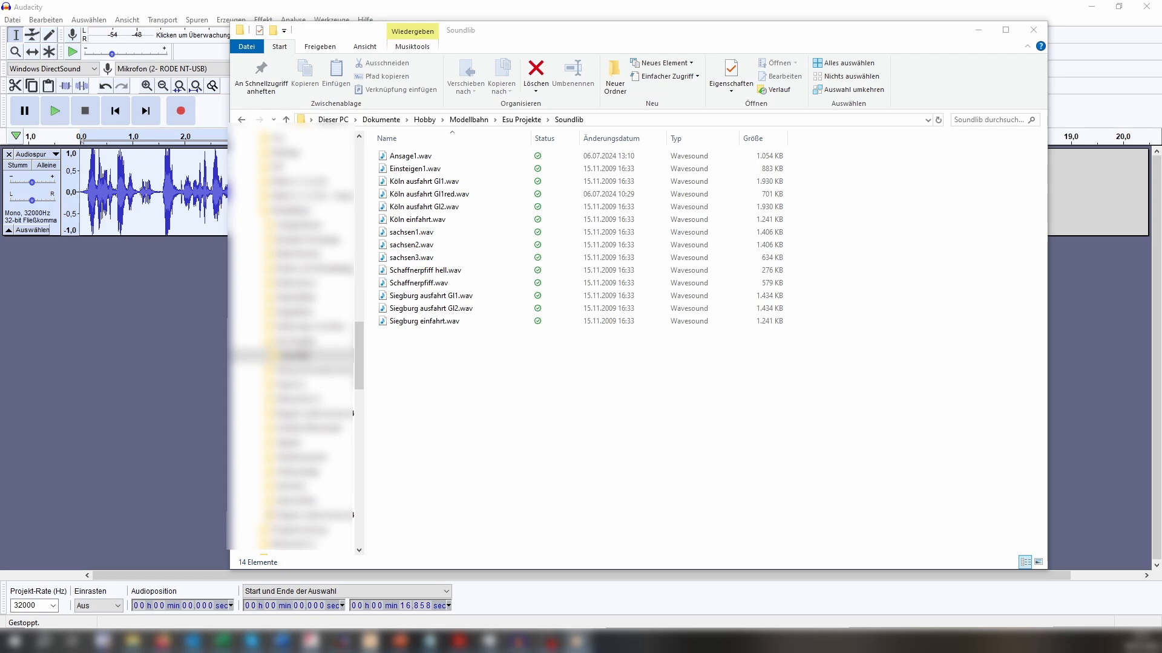
click(568, 37)
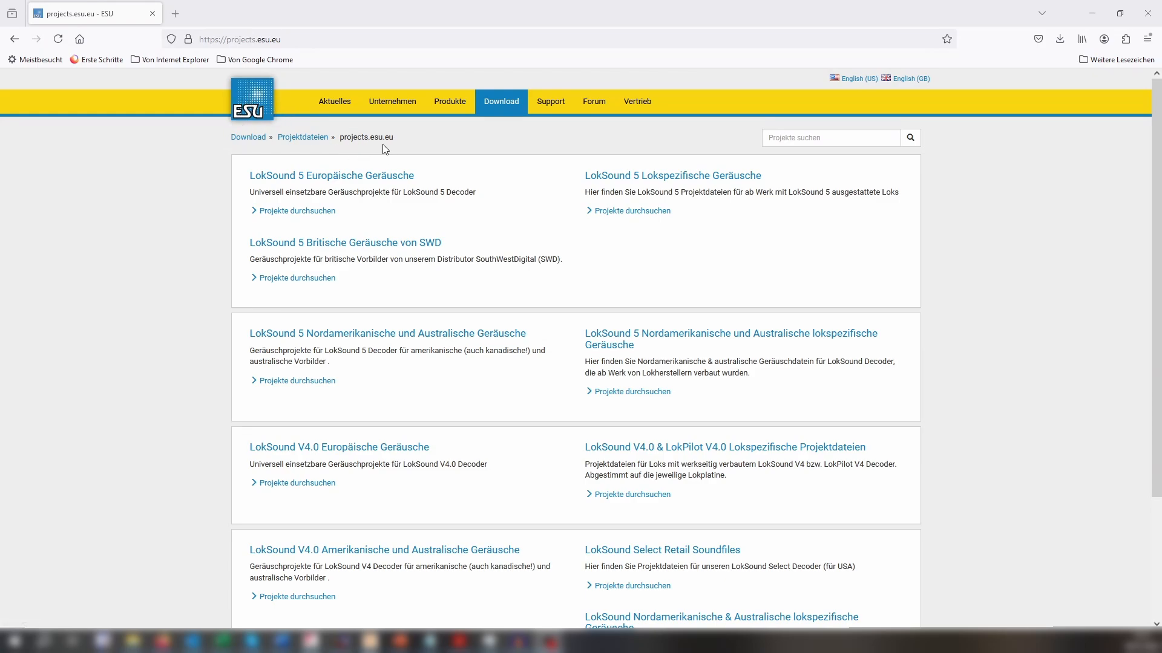
Look over ESU's project download page, then open 22409-LSV5.0M4-Diesel-ESU-V200.0-V4-R4.esux from the Loksound folder in LokProgrammer.
scroll(658, 212, down, 4)
scroll(656, 215, up, 4)
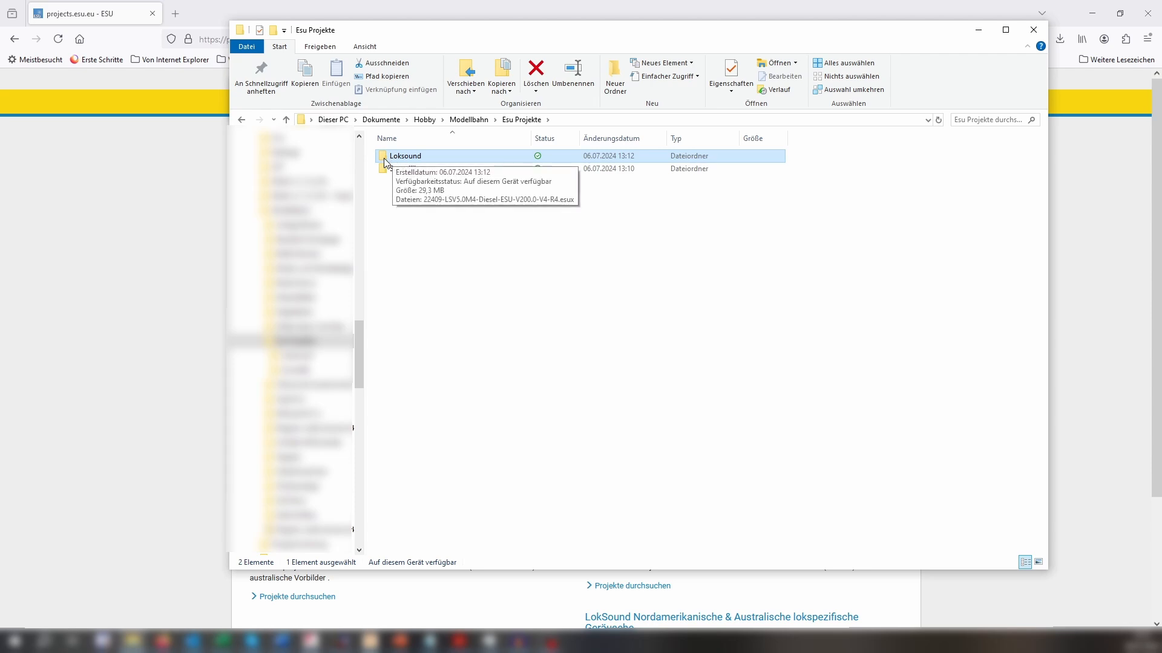
double_click(433, 162)
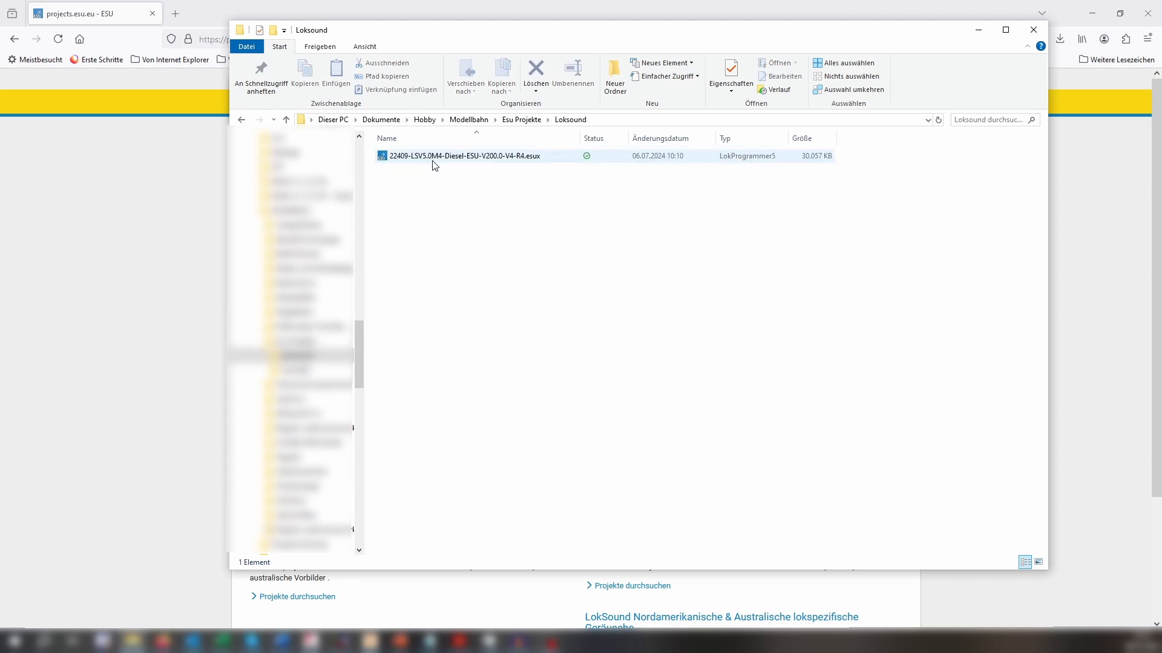
click(492, 161)
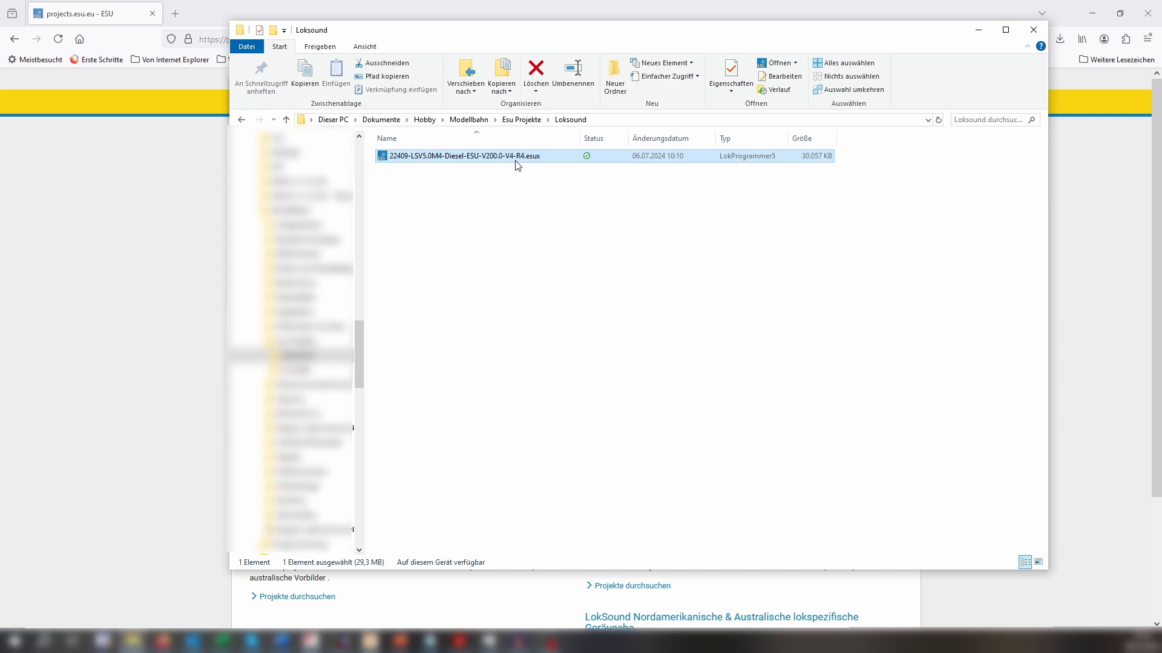
double_click(517, 164)
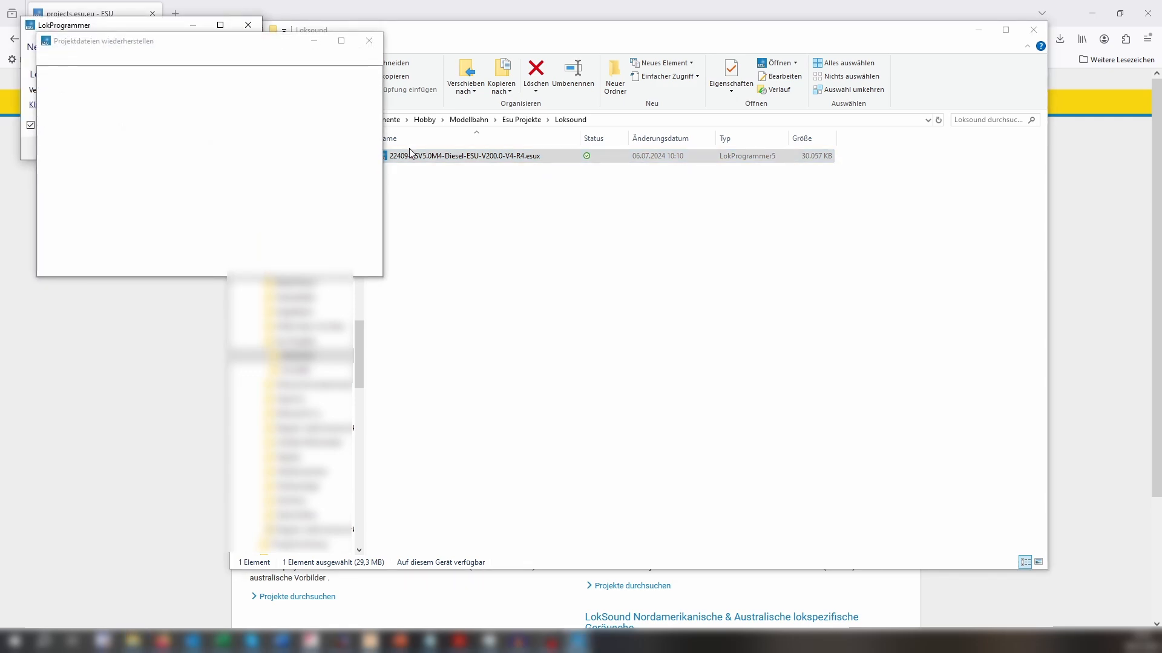
Dismiss the project recovery and new version windows, and maximize the LokProgrammer project window.
click(369, 43)
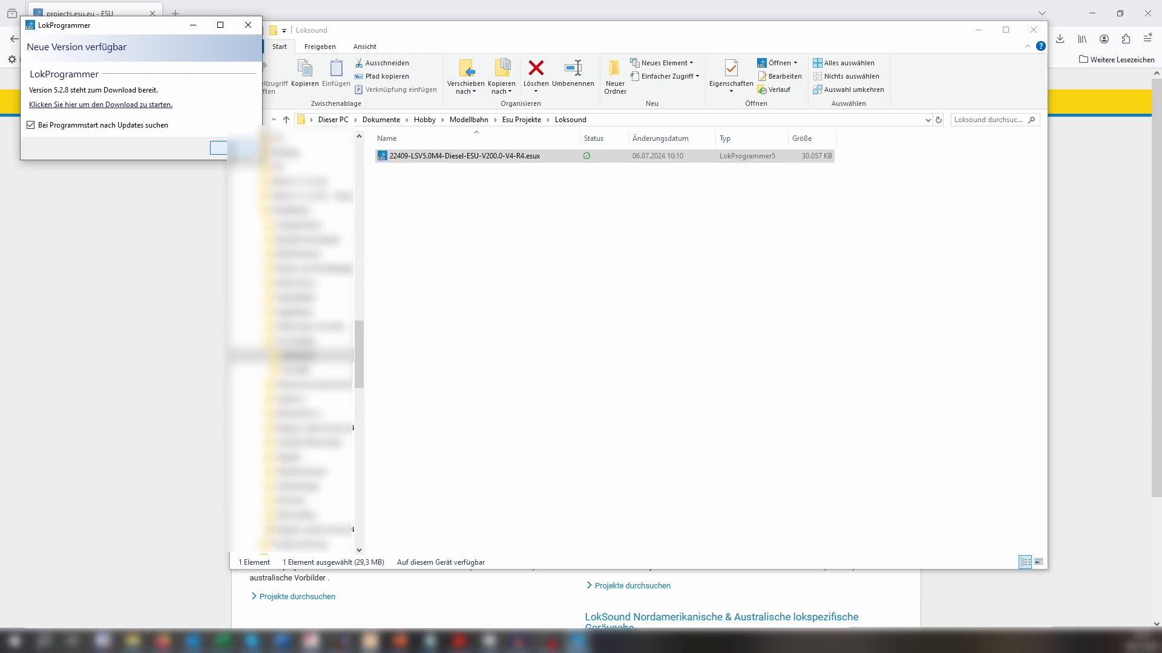
click(221, 150)
drag(623, 274, 668, 182)
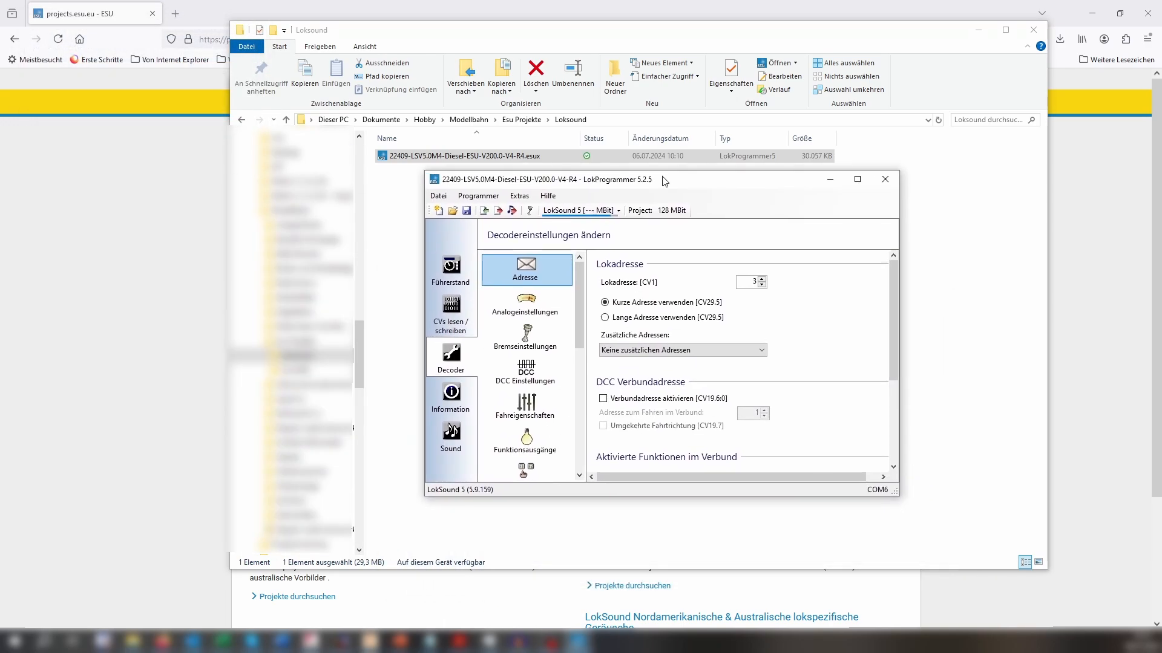
double_click(696, 189)
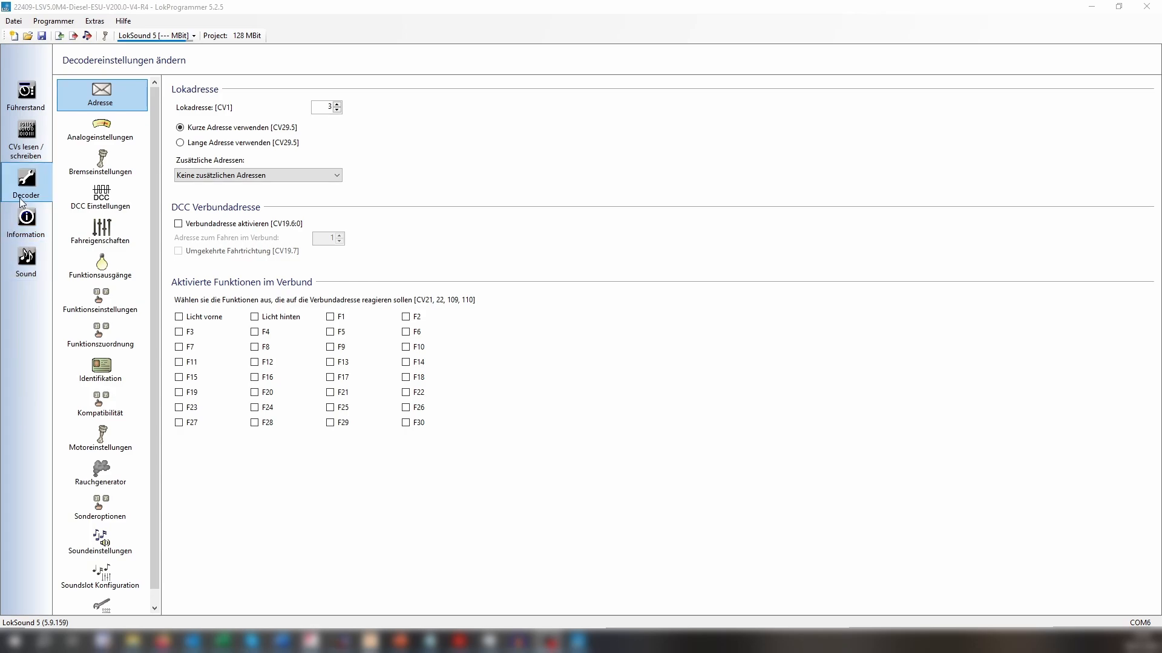
Select the empty Soundslot 4 in the sound project overview and inspect the sound assigned to F10 in the decoder's function mapping.
click(33, 269)
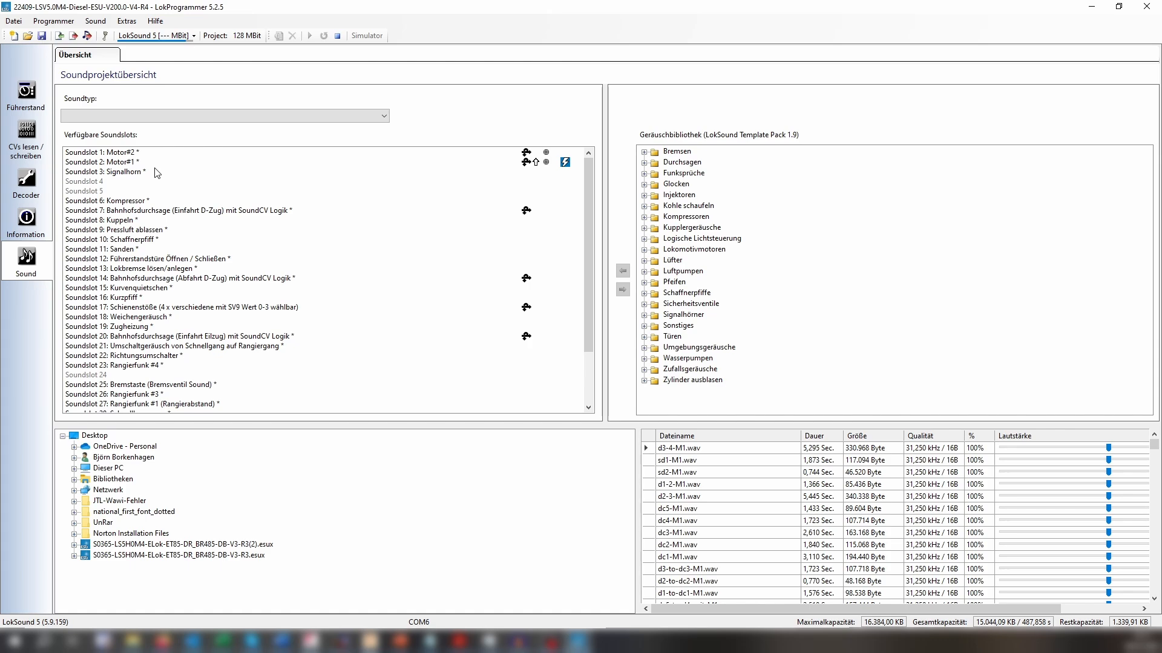
click(92, 180)
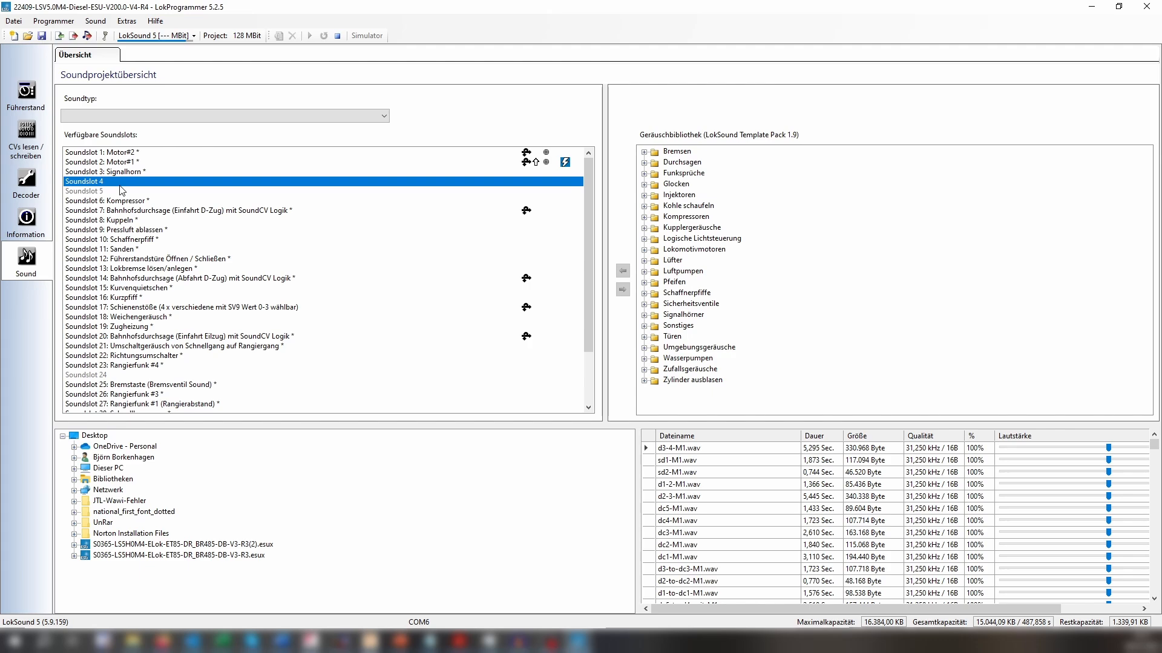
click(26, 182)
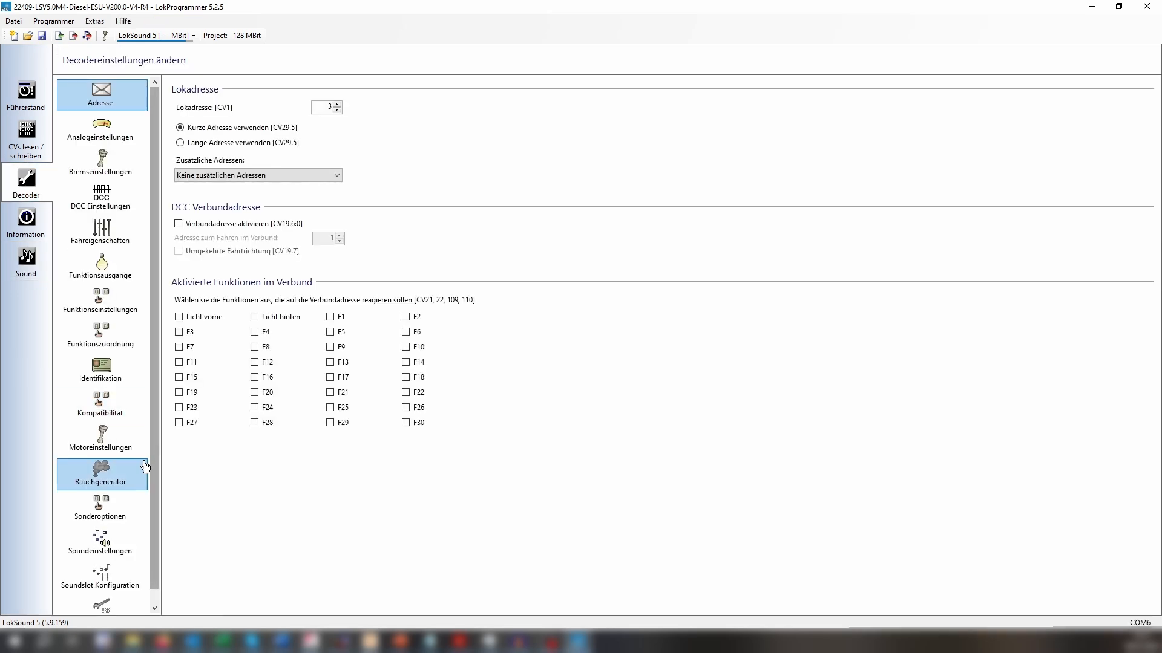
click(99, 339)
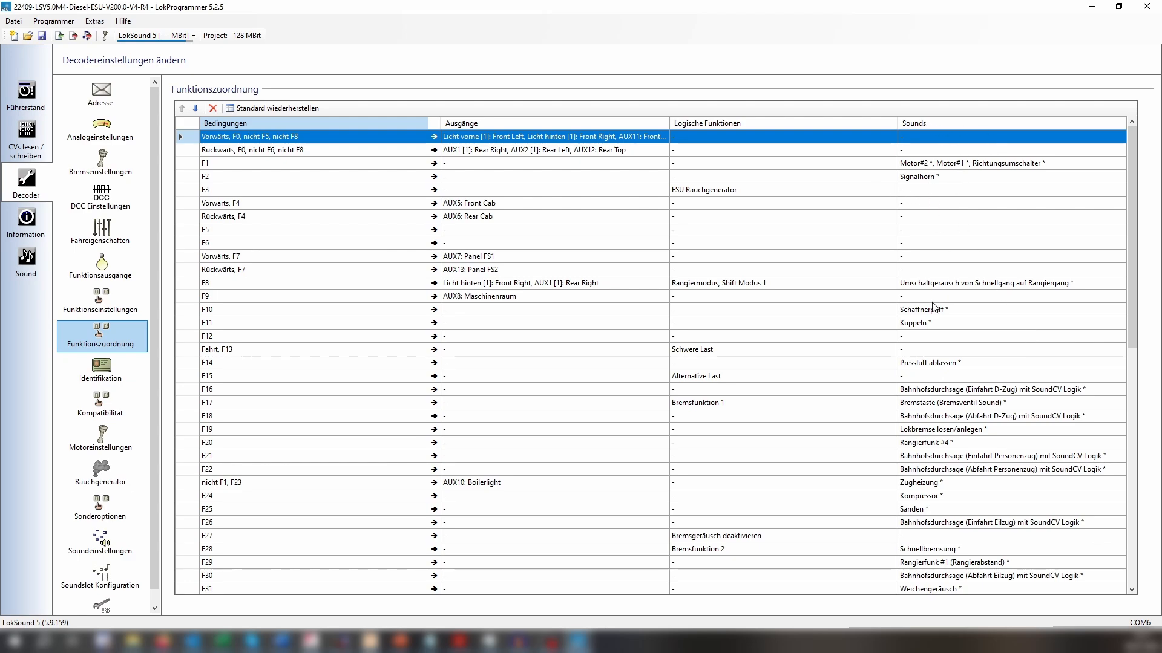
click(954, 314)
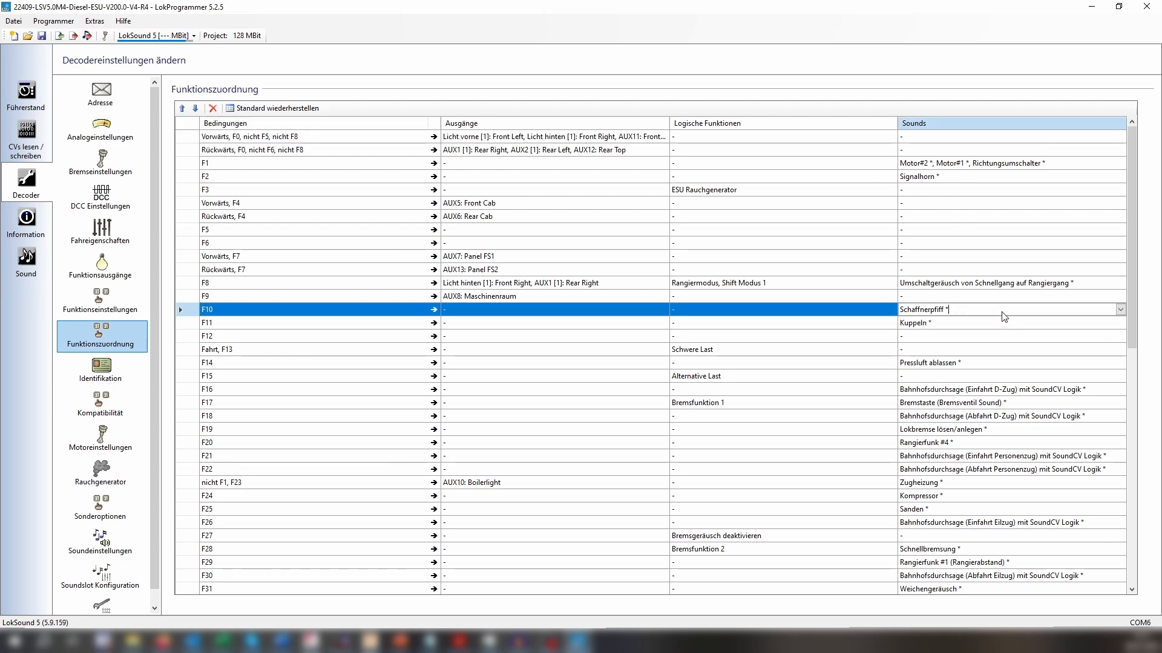
click(1120, 310)
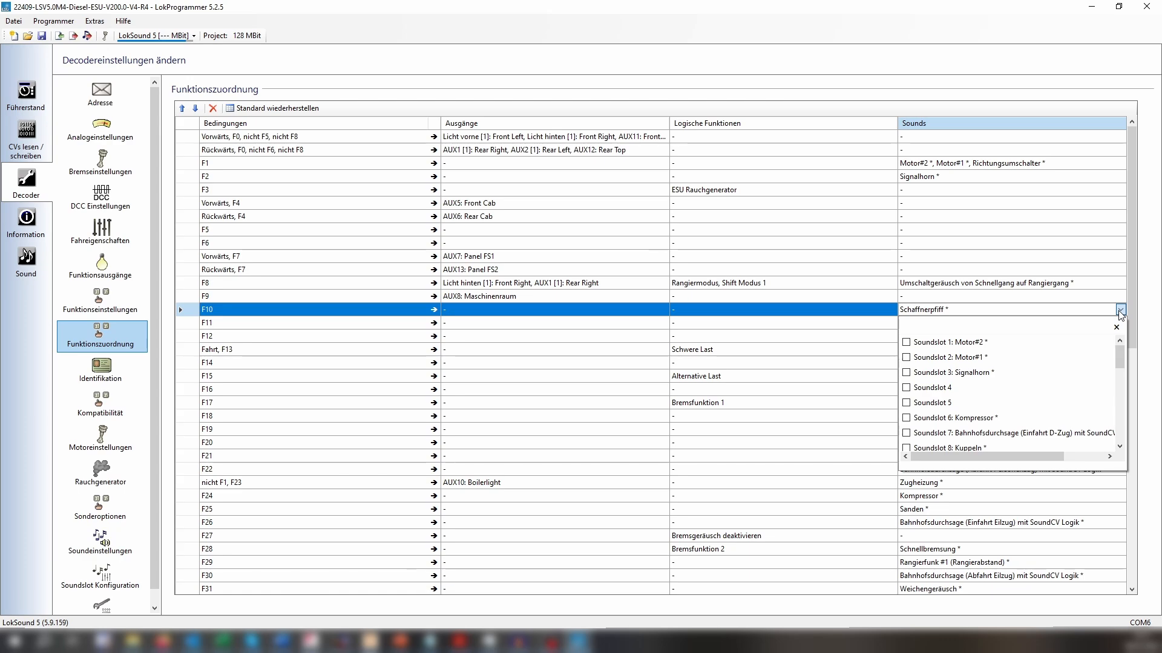
click(1120, 310)
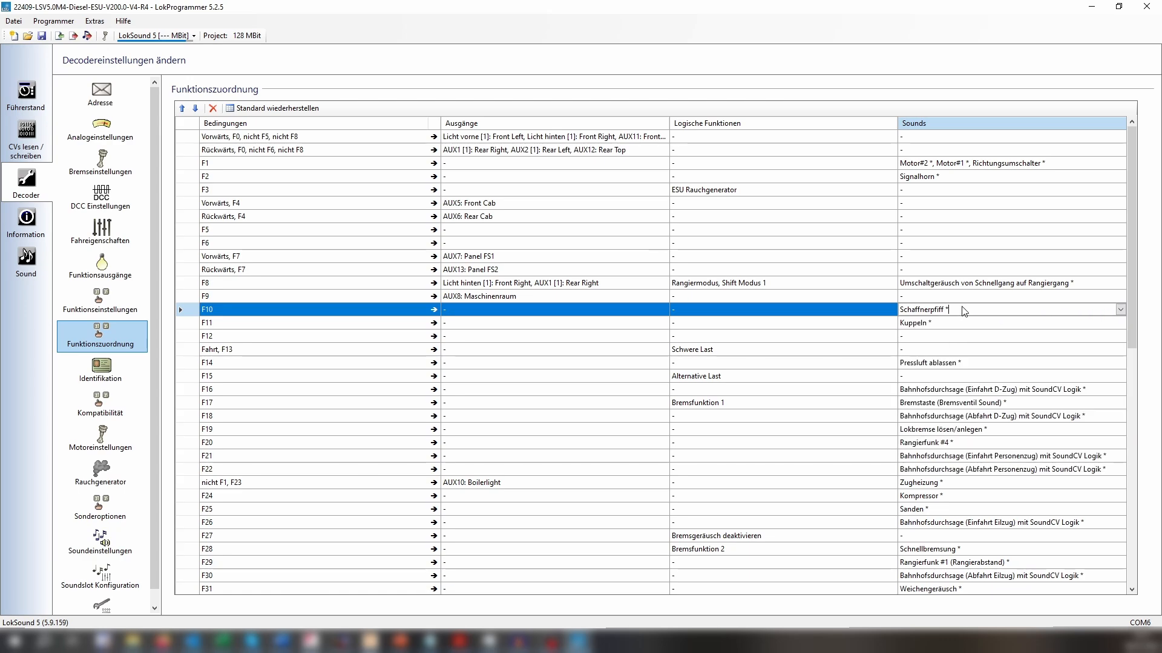
Return to the sound project overview and examine the full list of sound slots for free and occupied ones.
click(27, 260)
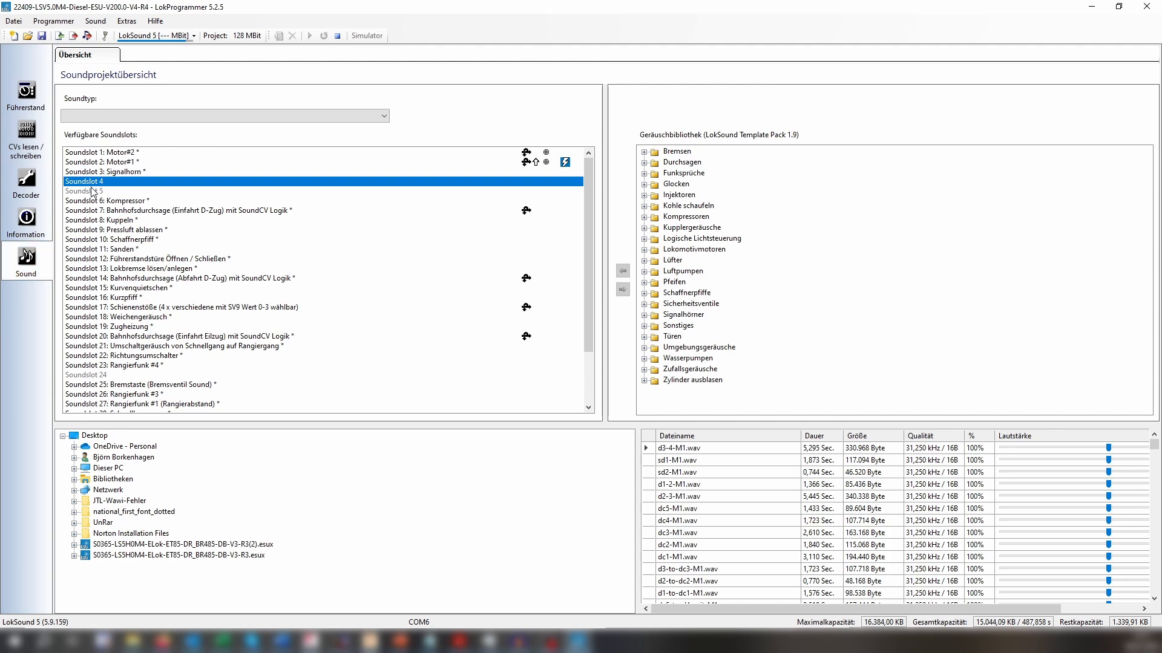
scroll(168, 345, down, 3)
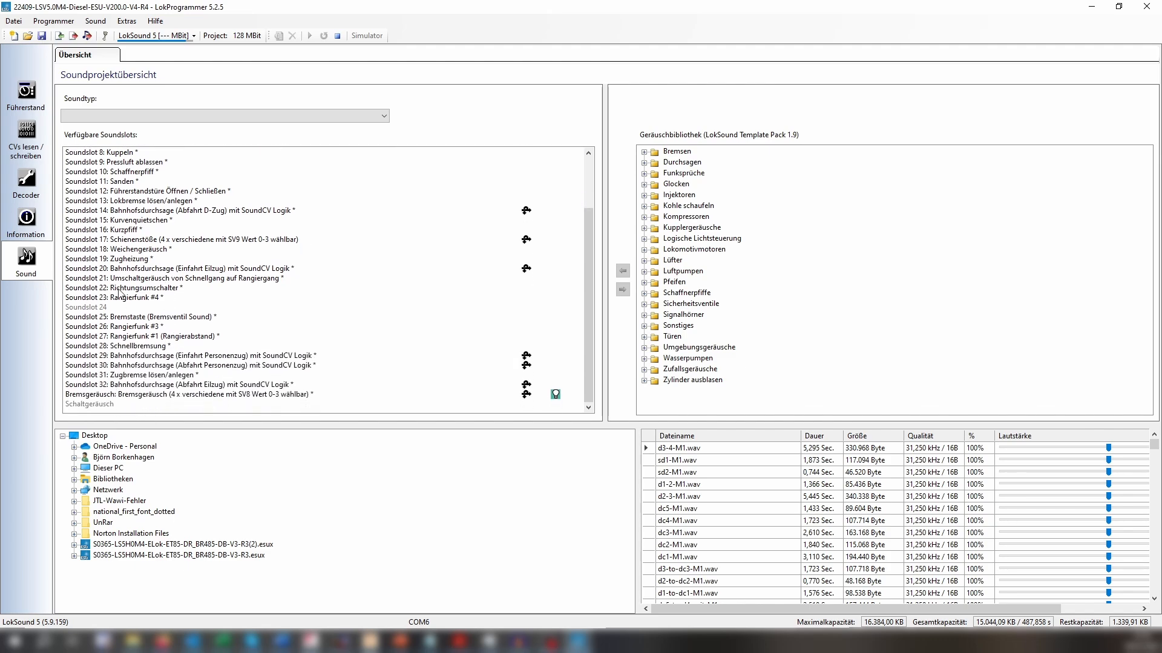
scroll(120, 292, up, 3)
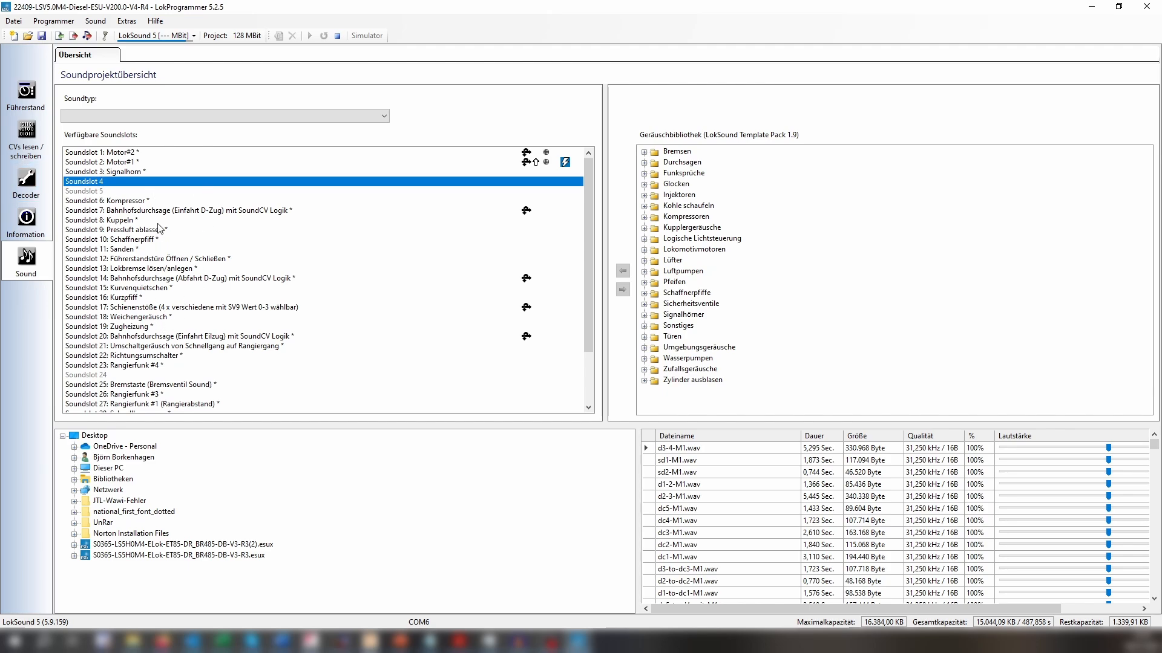
scroll(161, 236, down, 2)
scroll(130, 261, up, 2)
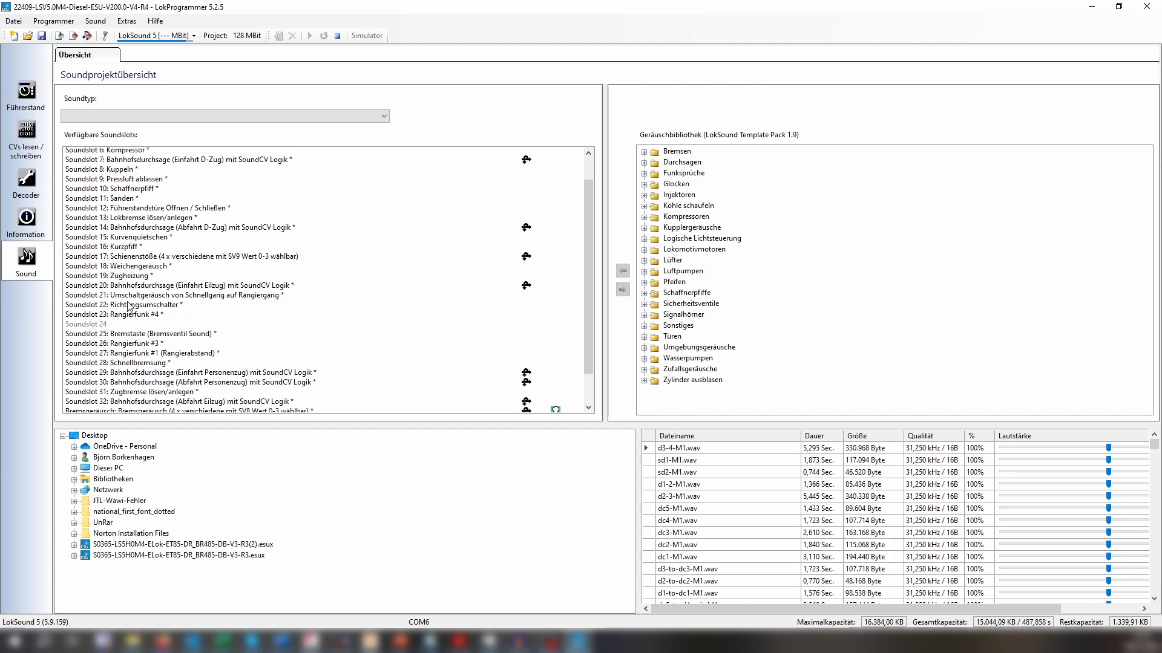
scroll(162, 169, down, 2)
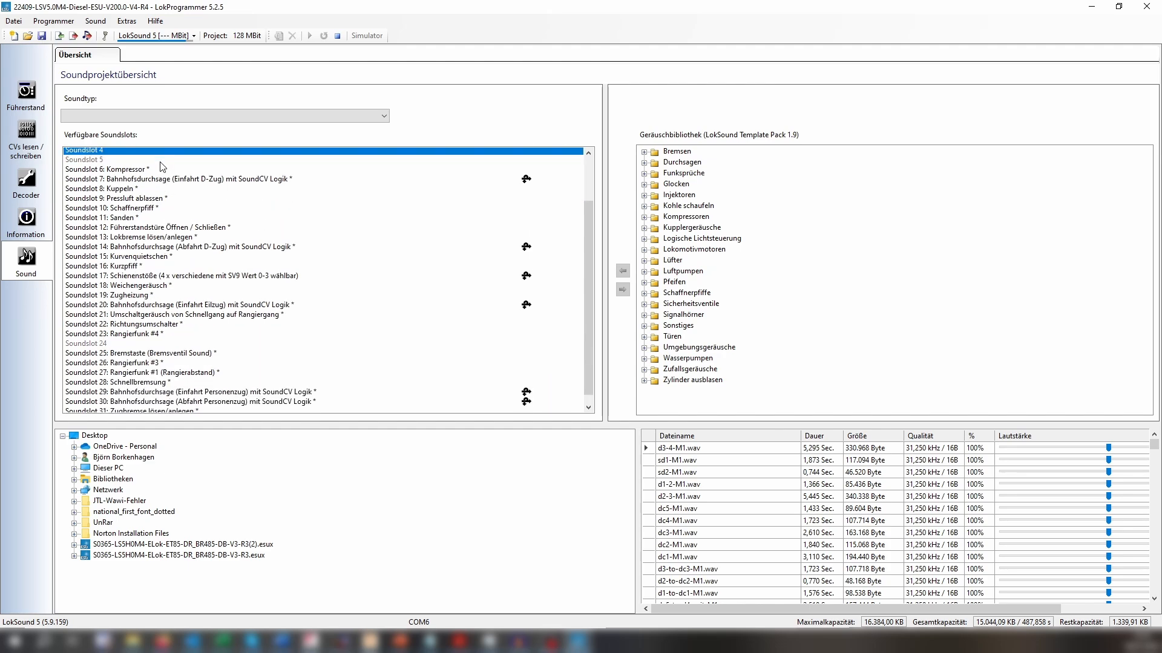
scroll(144, 203, up, 2)
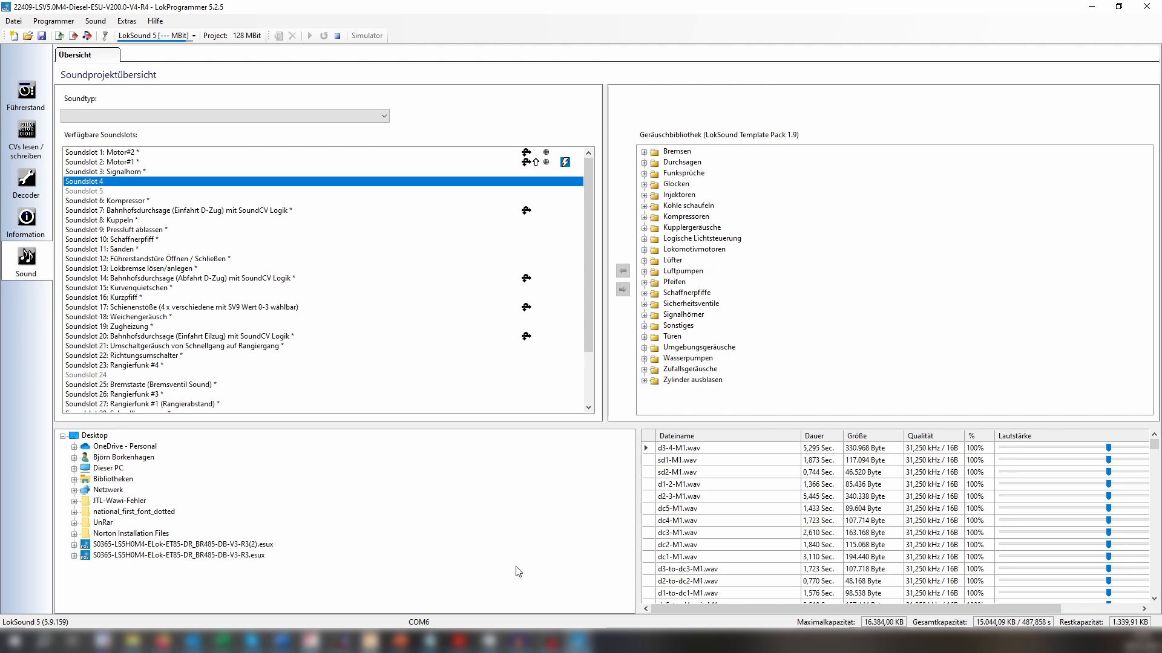
Look through the project's list of sound files with their durations, sizes and quality down to the last entry.
scroll(902, 515, down, 1)
scroll(901, 515, up, 1)
scroll(712, 462, down, 1)
scroll(713, 462, down, 1)
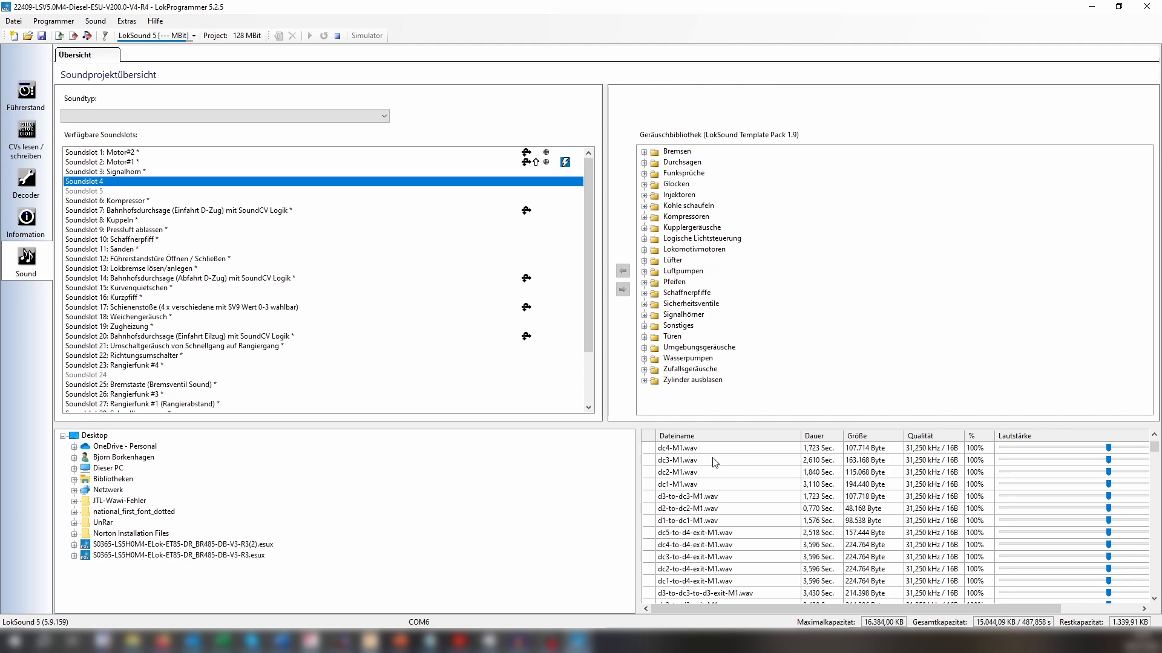
scroll(713, 462, down, 3)
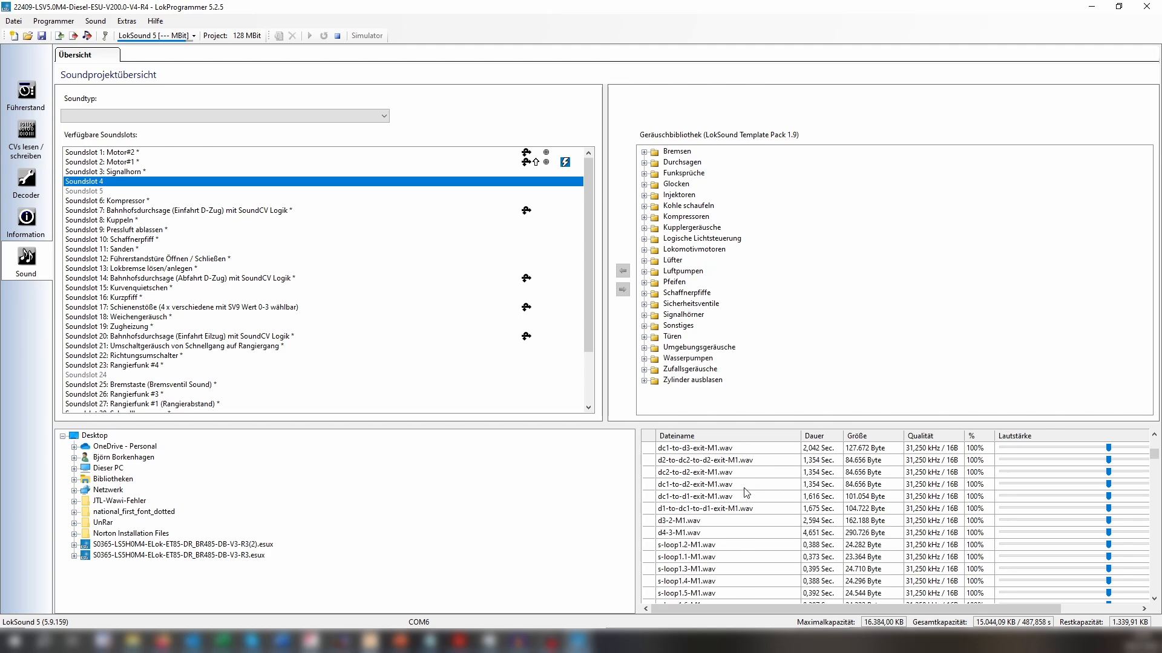
scroll(748, 493, down, 2)
scroll(735, 498, down, 1)
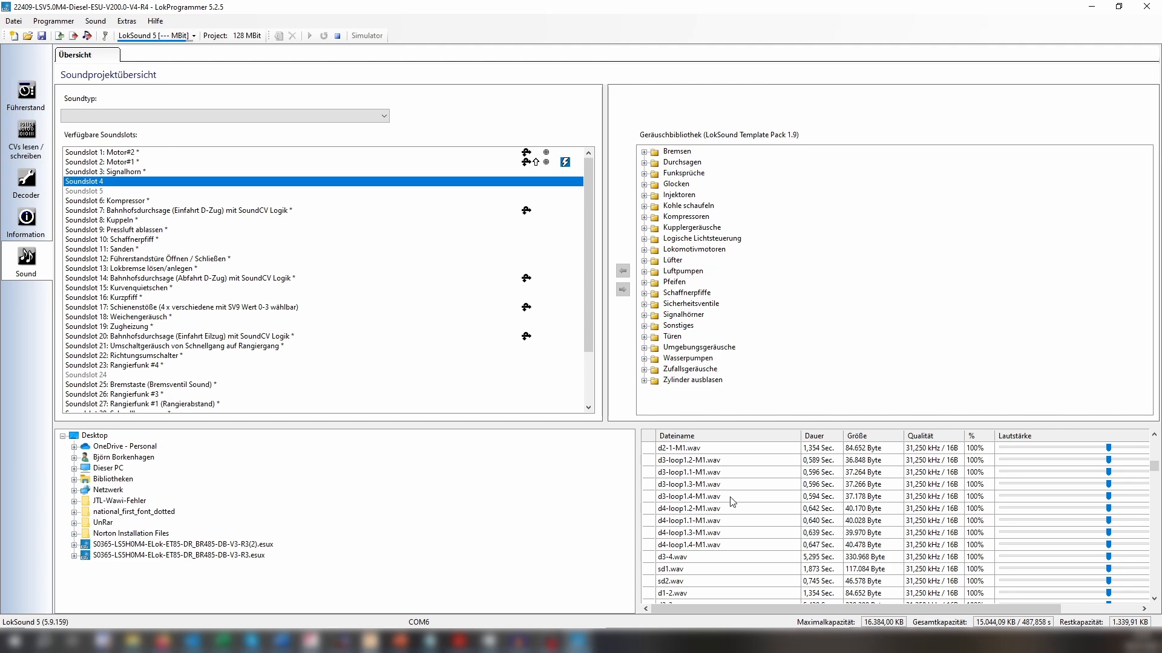
scroll(732, 501, down, 5)
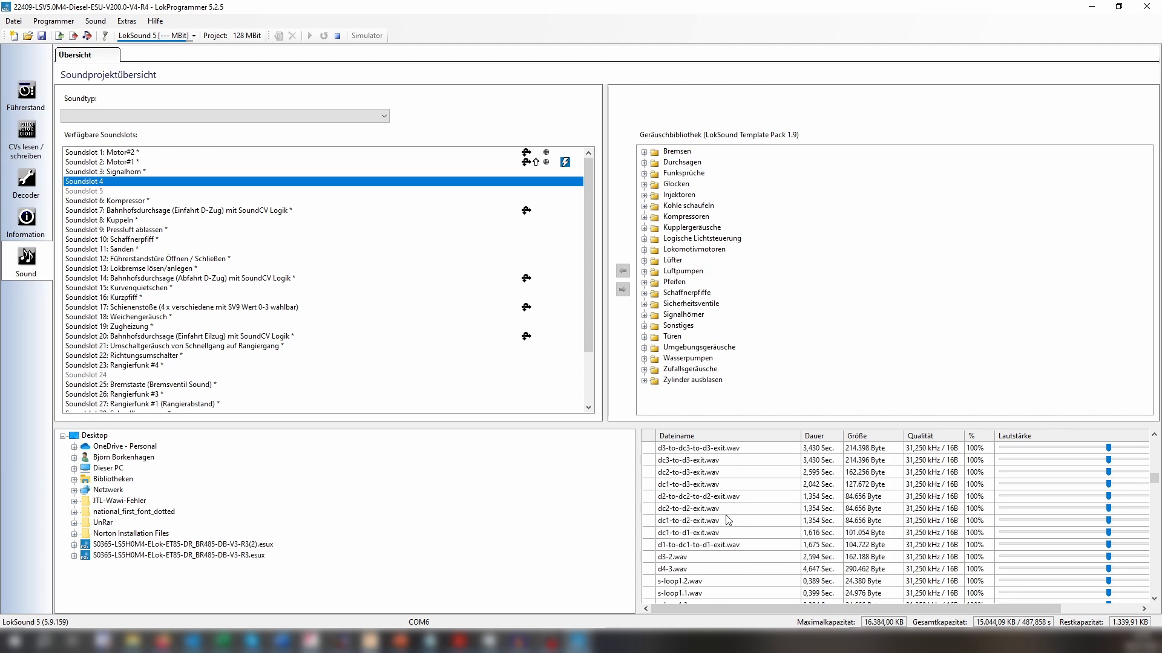
scroll(728, 520, down, 10)
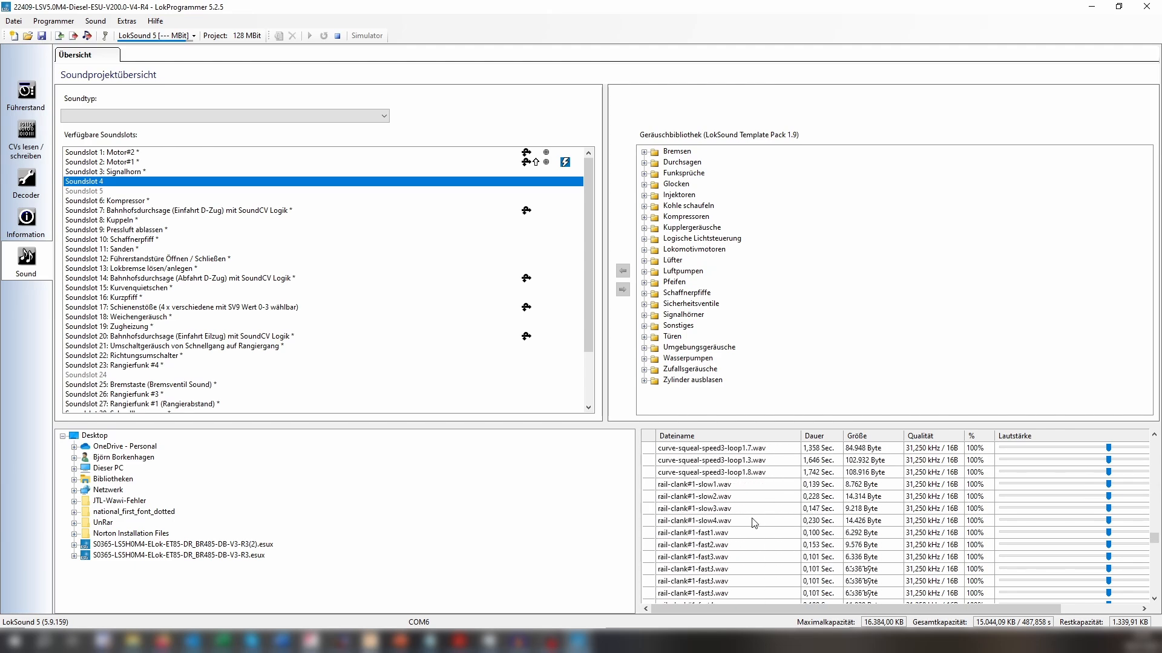
scroll(752, 524, down, 8)
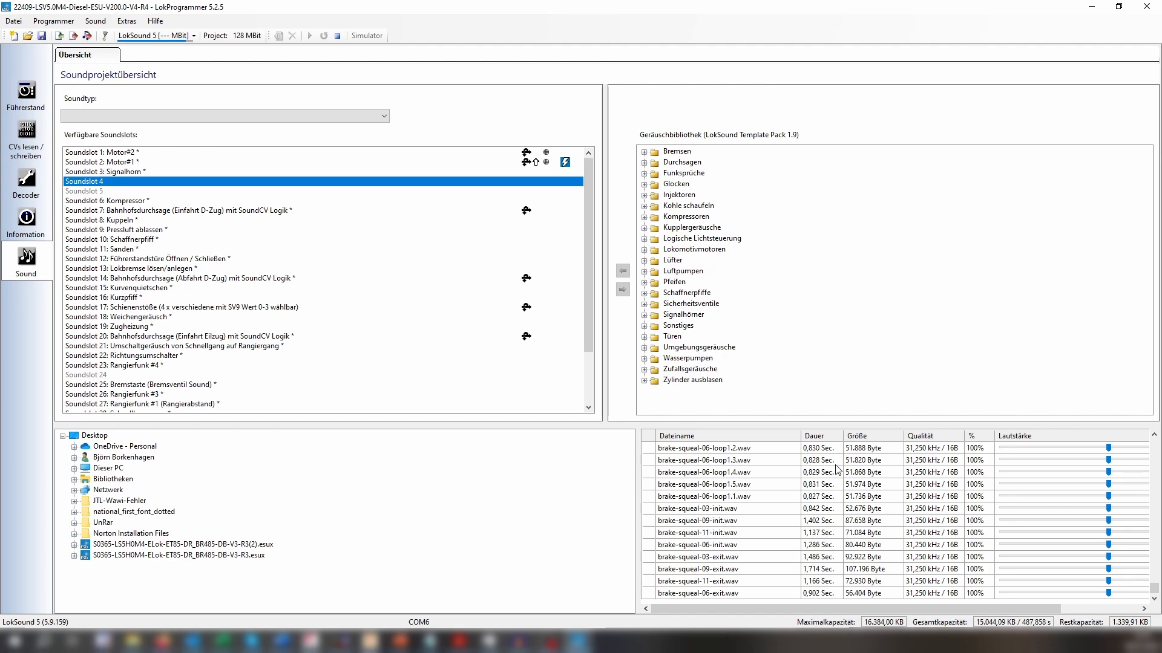
Add Ansage1.wav from the Soundlib folder to the project's sound file list and put the folder window away.
click(133, 641)
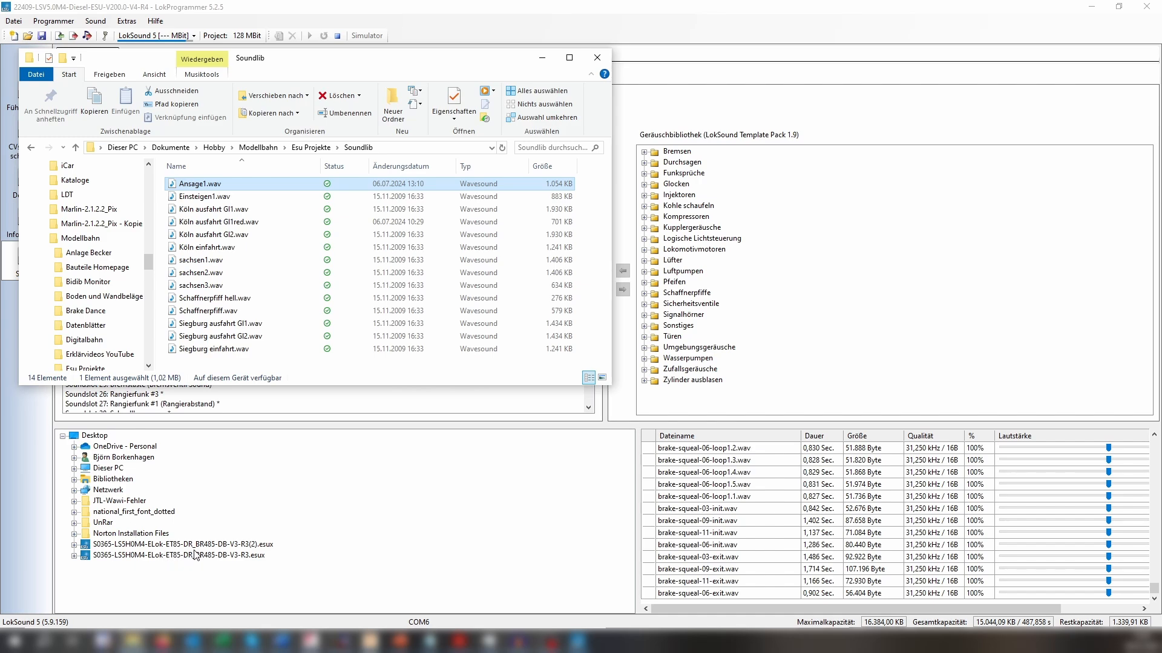
drag(387, 61, 410, 90)
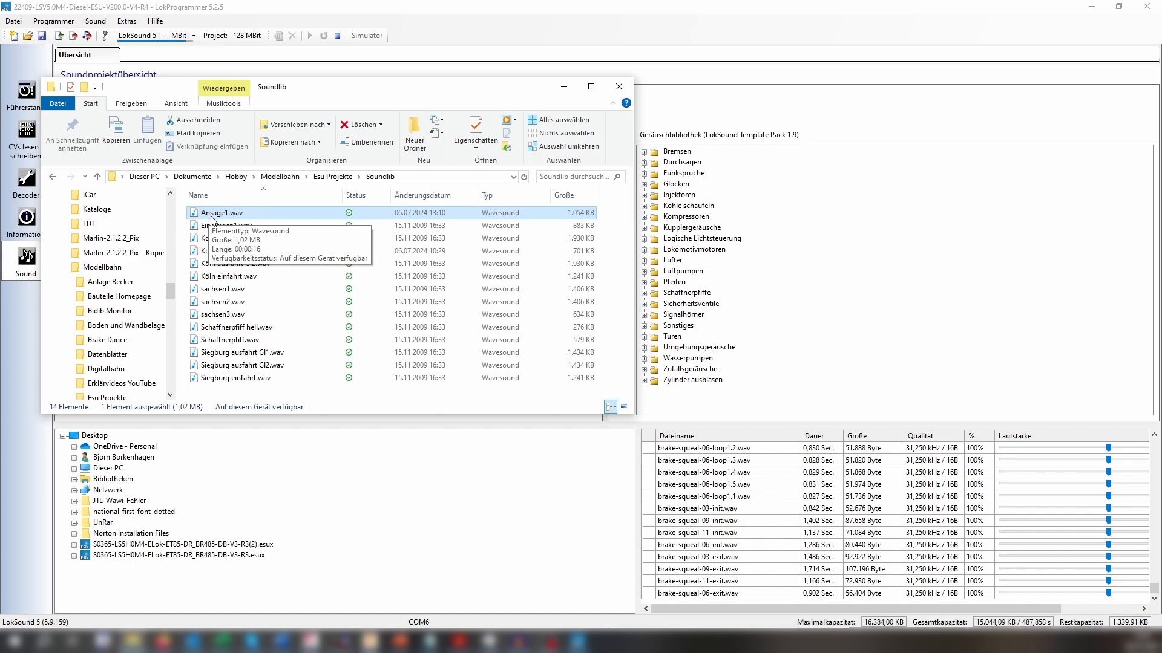
drag(212, 219, 690, 605)
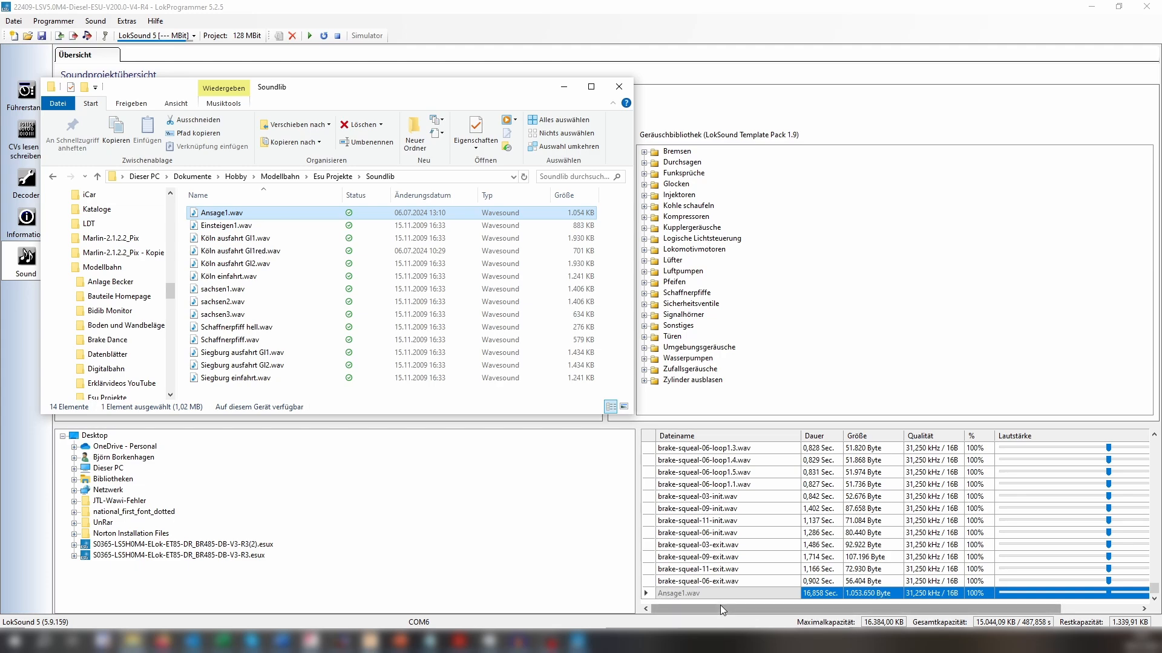
click(919, 597)
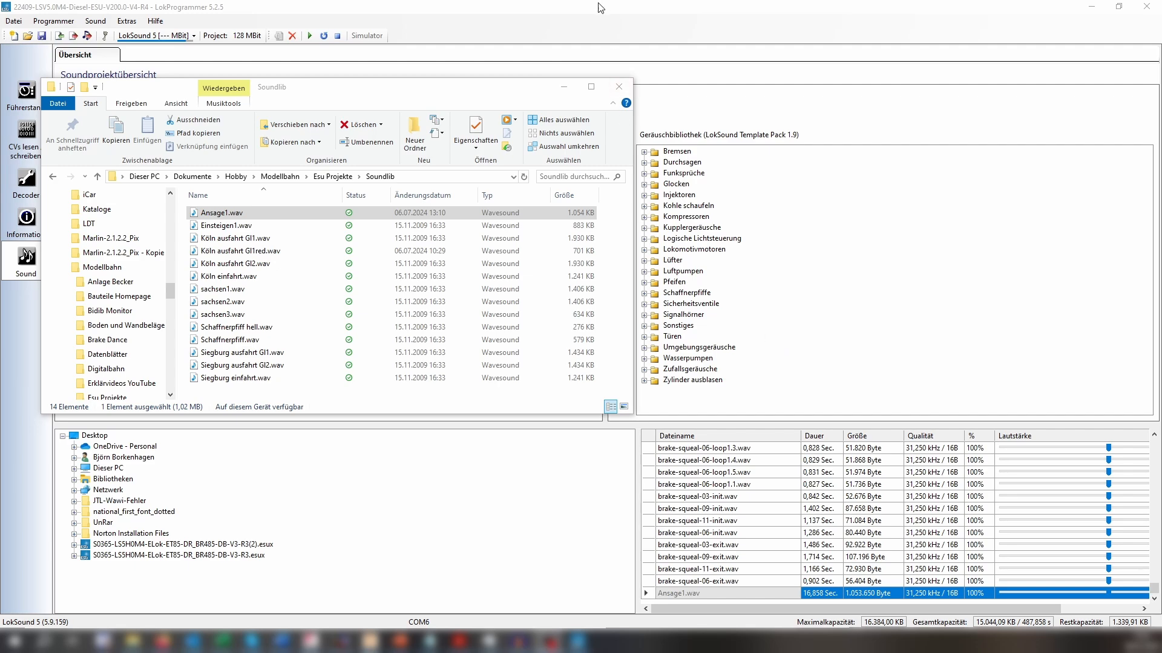
click(558, 93)
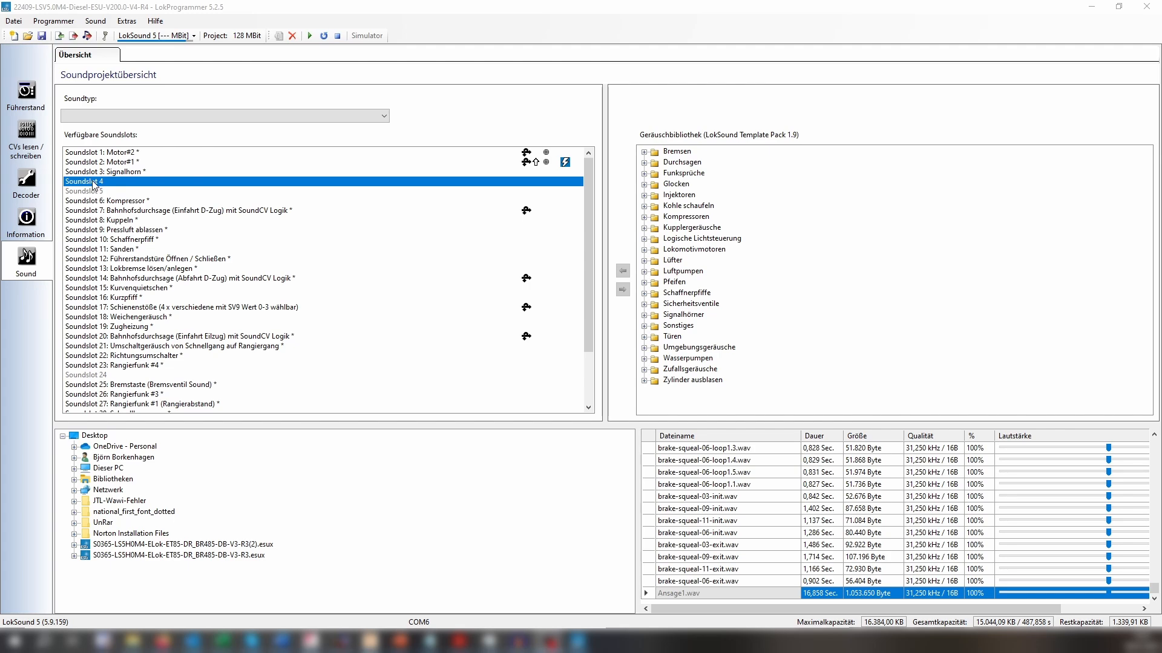
Open the empty Soundslot 4 for editing and name it "eig. Ansage".
double_click(128, 183)
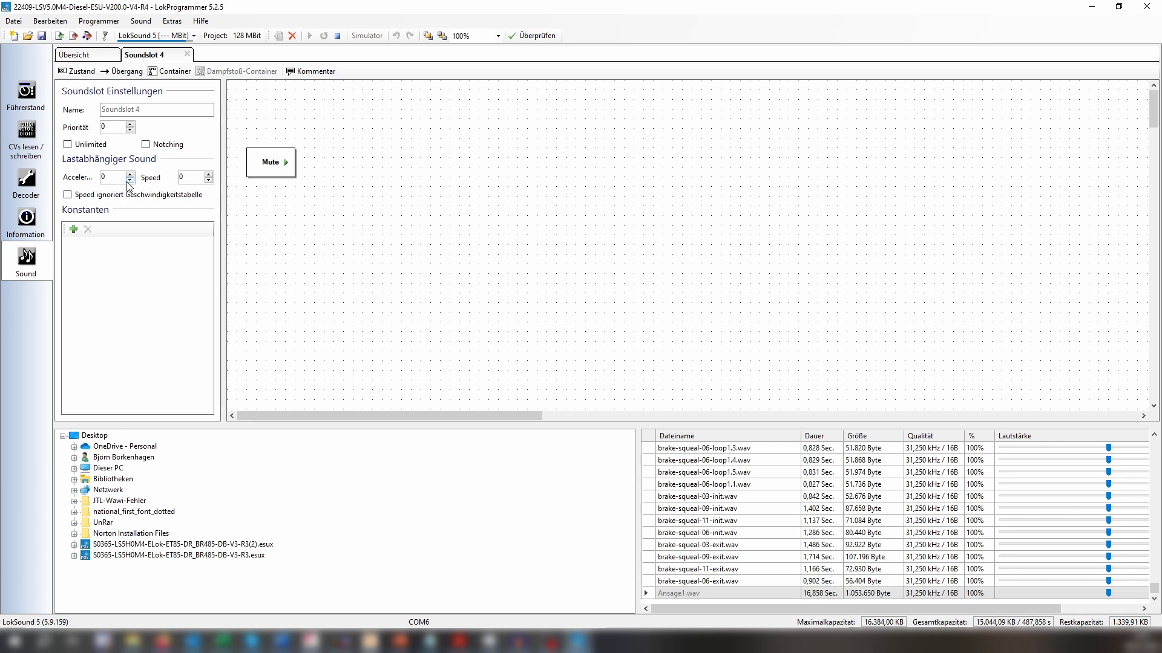
click(168, 114)
click(301, 190)
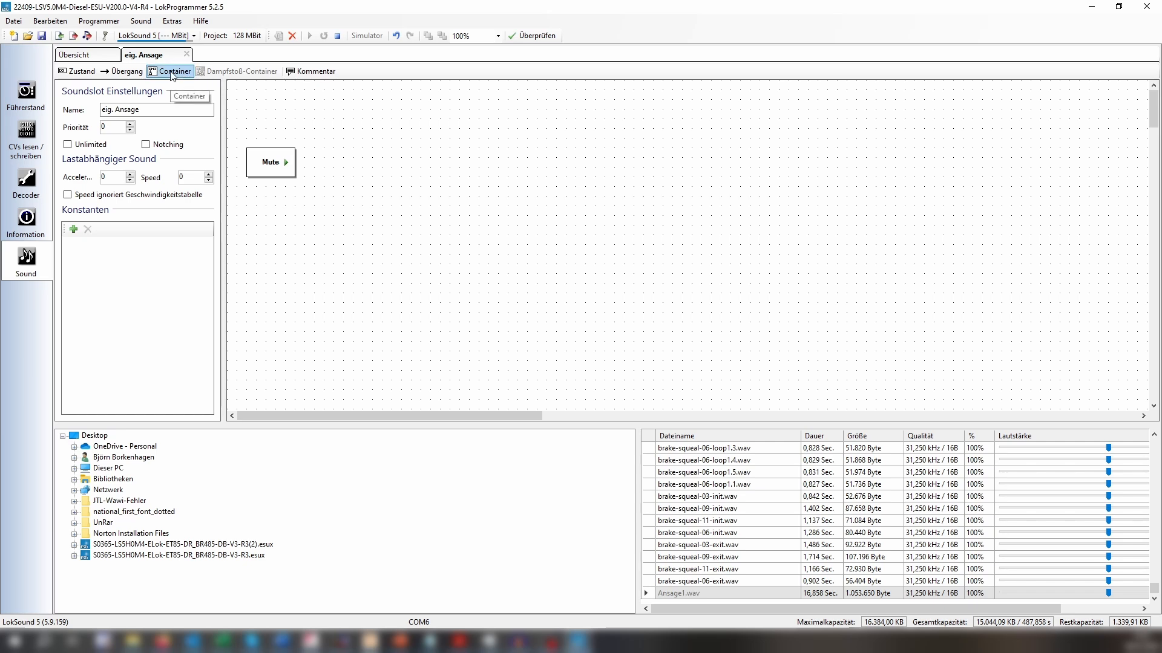
Add a new state to the sound slot's flow diagram and place it to the right of the Mute state.
click(79, 72)
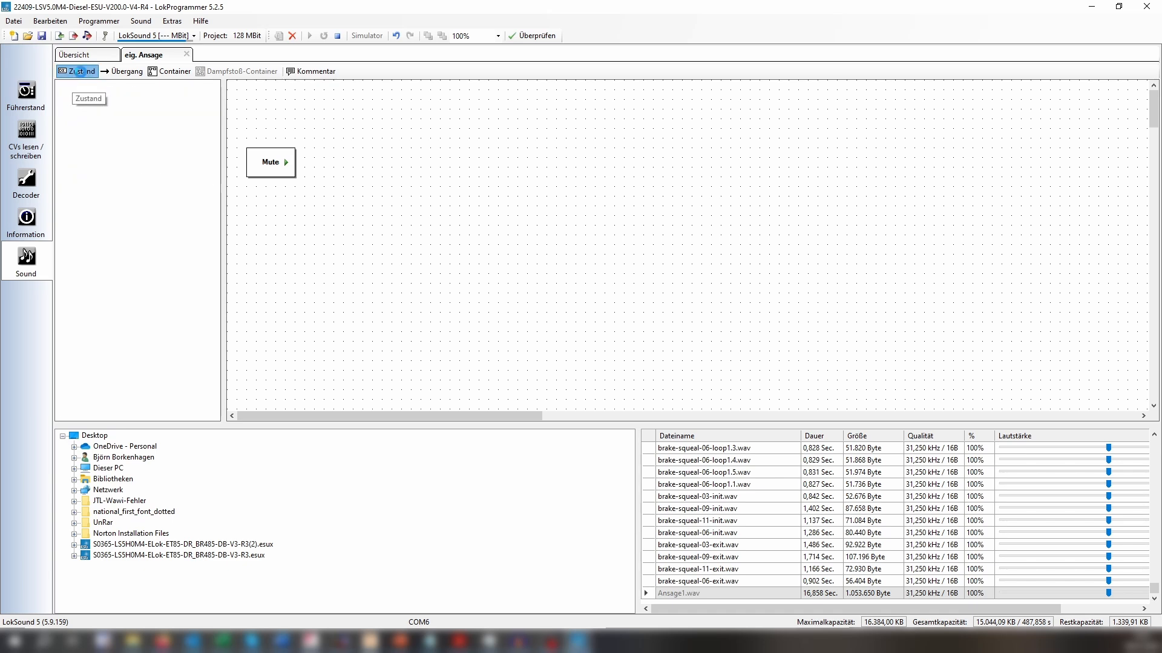
click(254, 107)
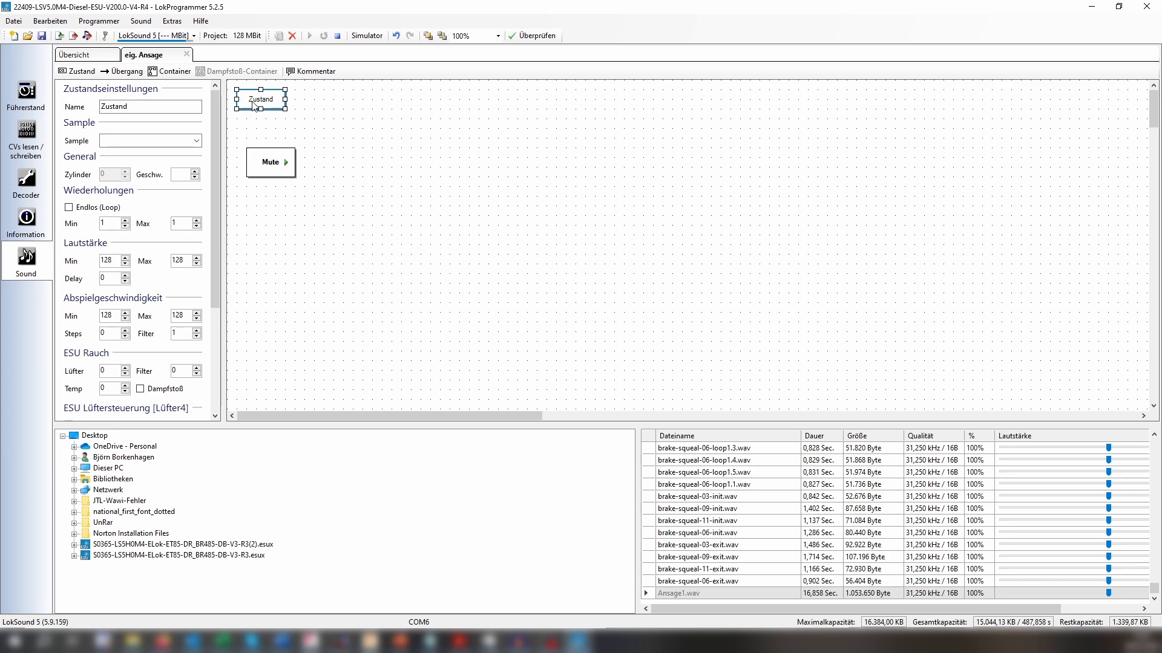
drag(254, 106, 443, 162)
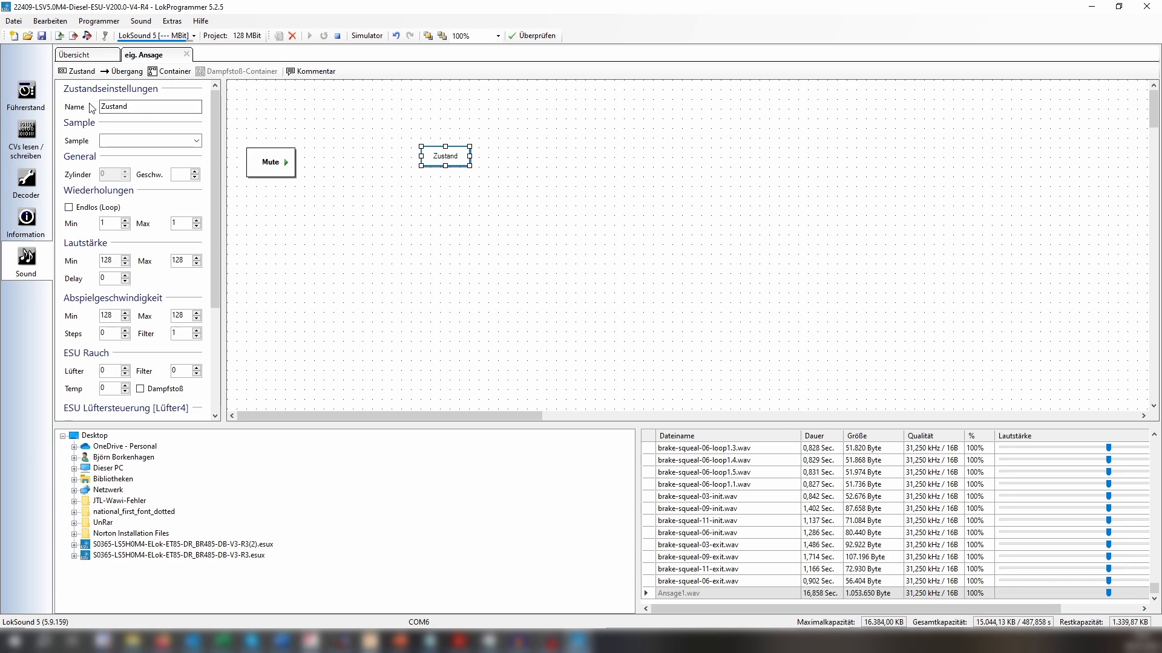
Name the new state "Ansage" and assign Ansage1.wav as its sample.
drag(155, 104, 89, 132)
text(Ansage)
click(197, 141)
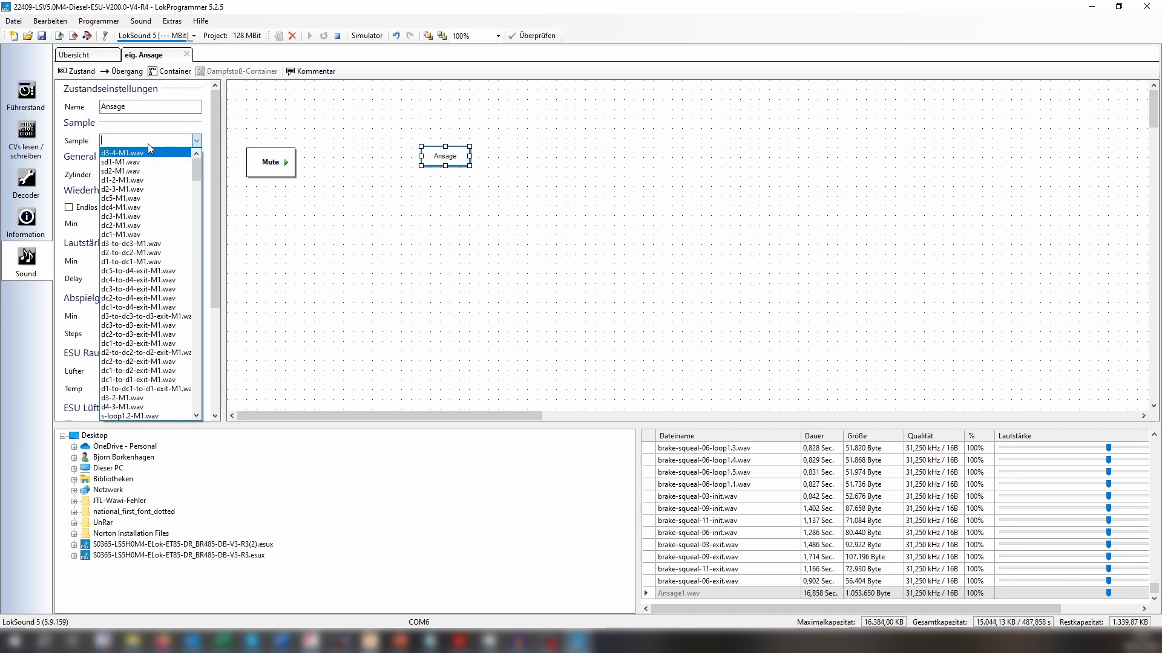
drag(195, 171, 245, 412)
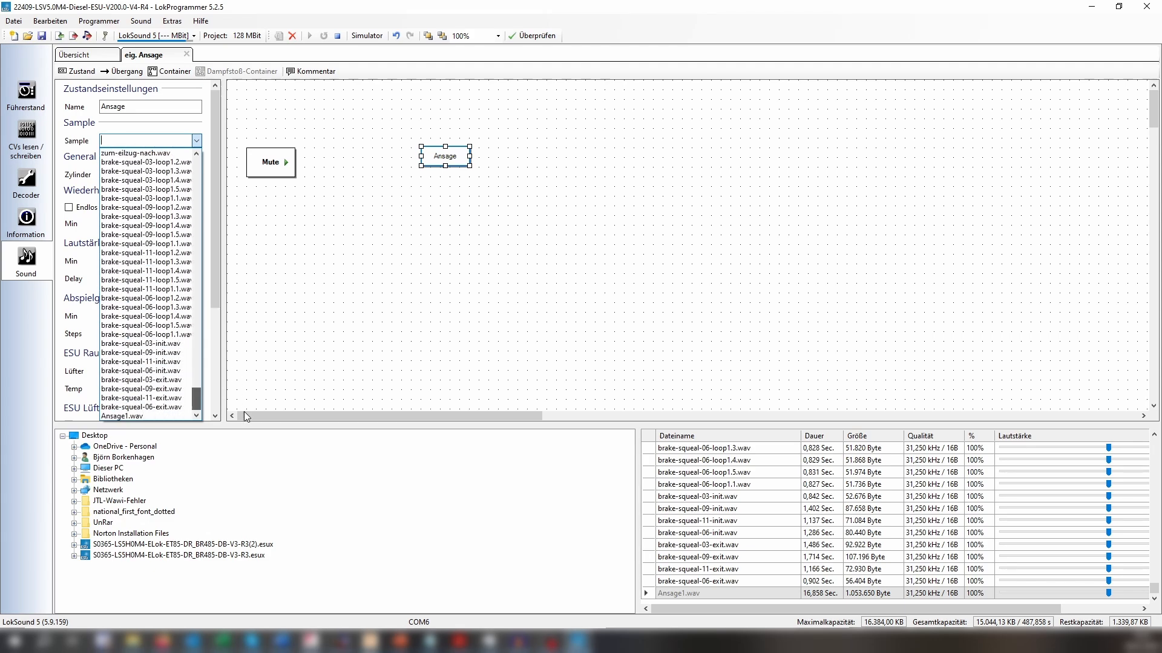
click(120, 416)
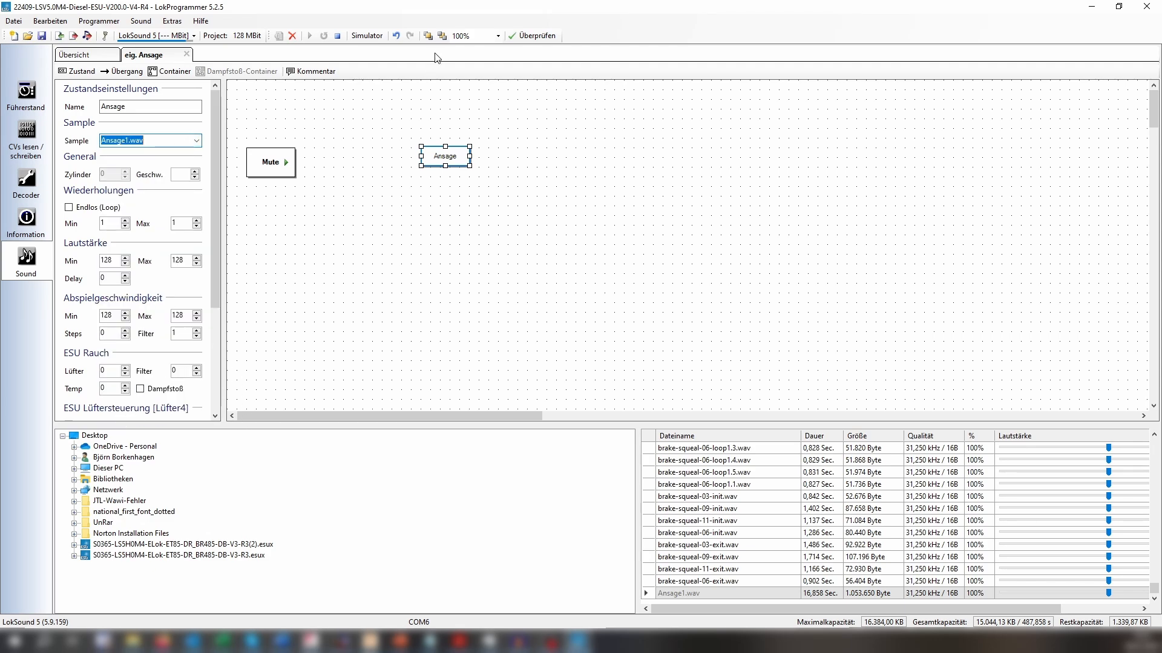
Reposition the Ansage state so it sits roughly level with the Mute state.
drag(447, 156, 461, 175)
click(492, 255)
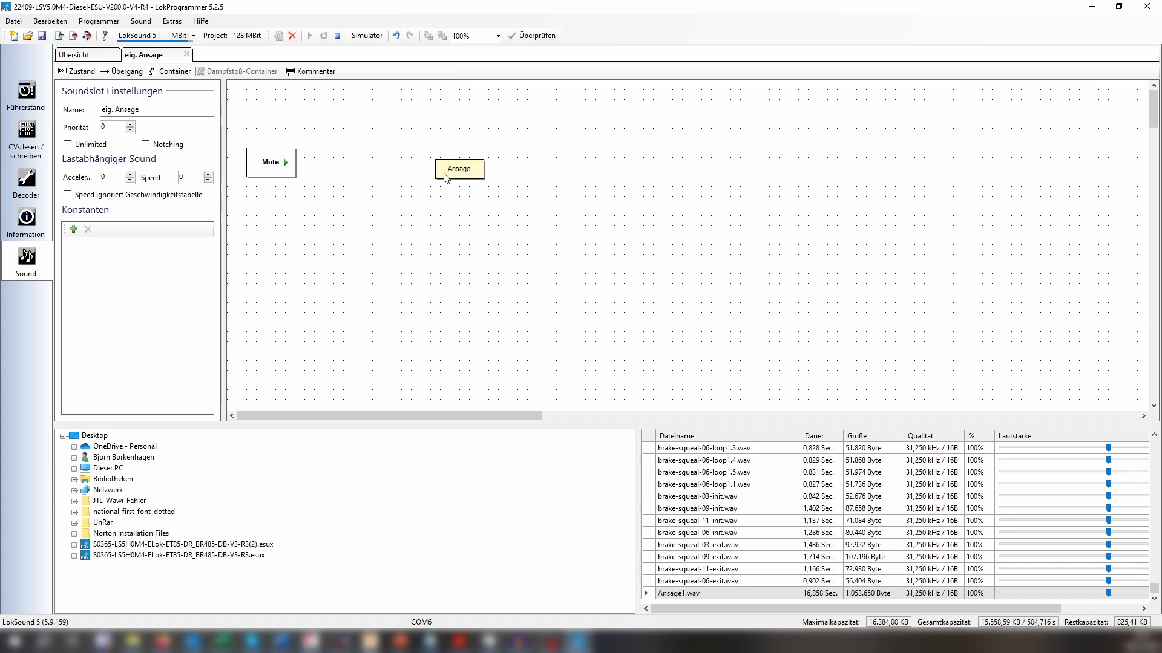
click(459, 173)
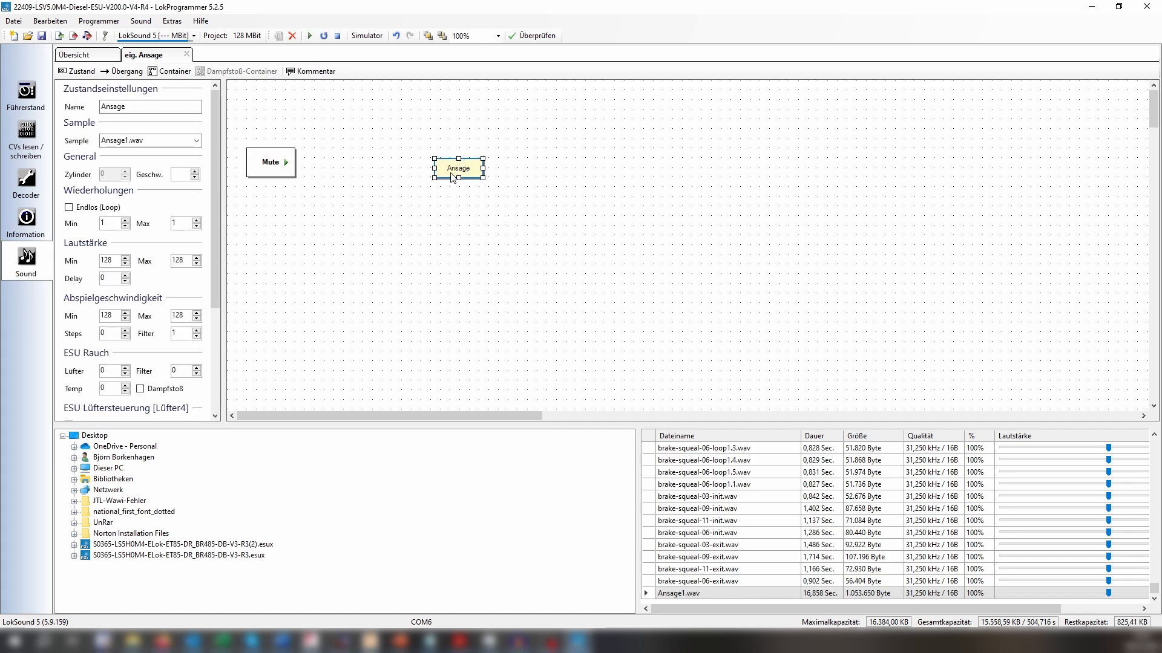
drag(455, 163, 432, 163)
click(435, 242)
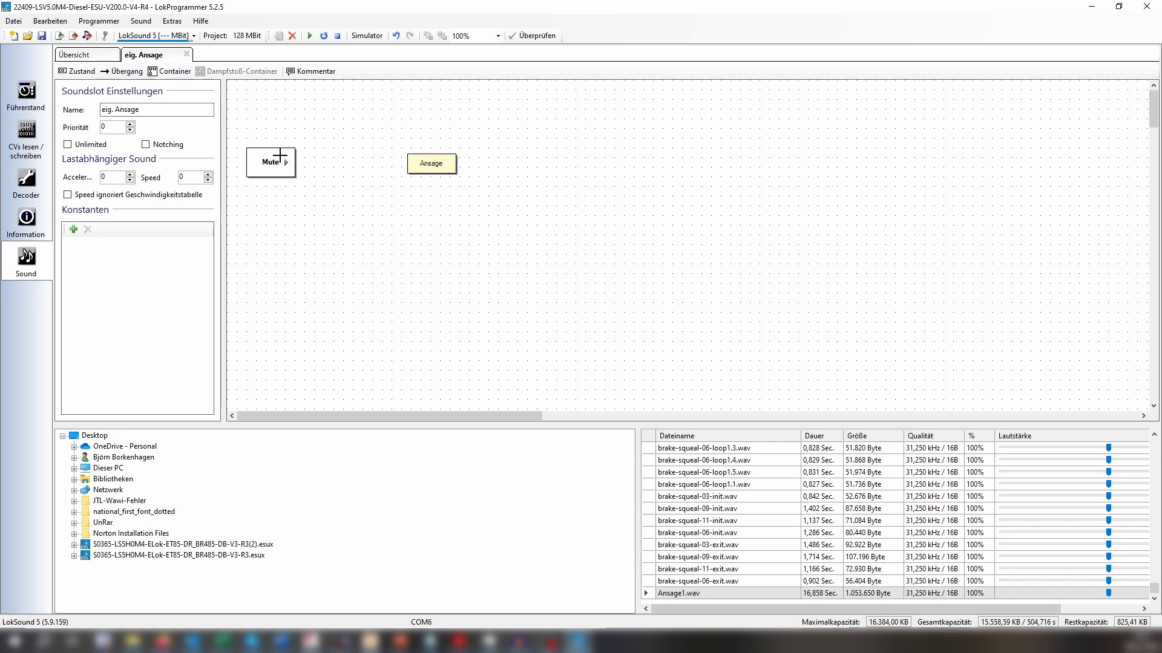
Draw a transition from Mute to Ansage and give it the condition Function = true.
drag(284, 155, 417, 157)
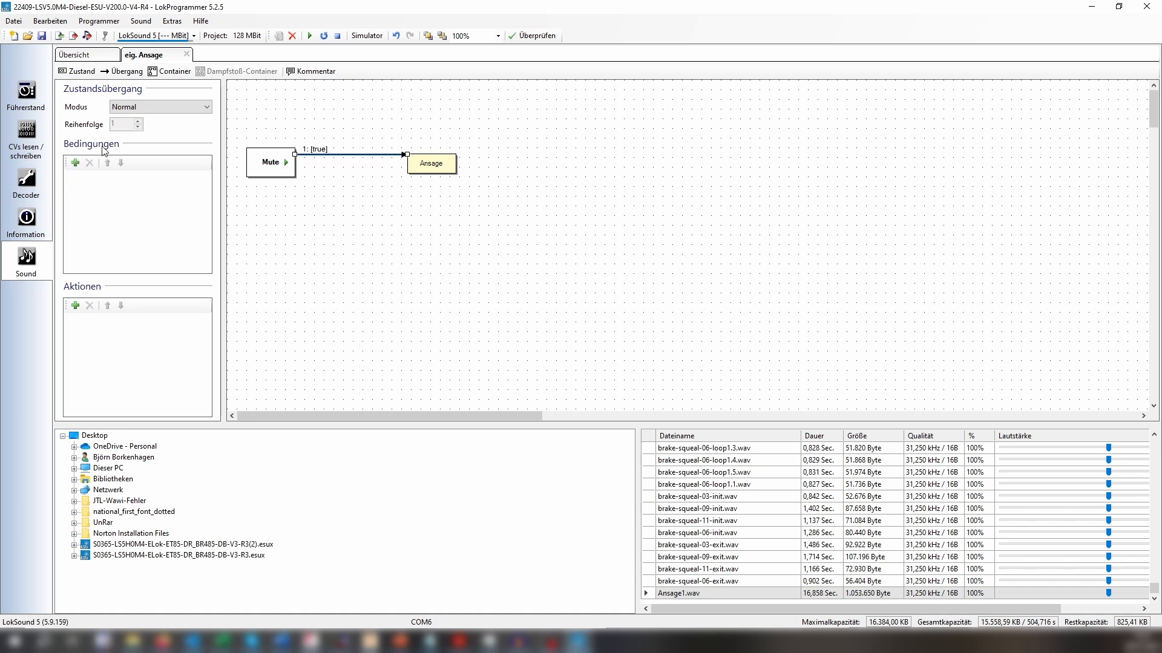
click(77, 165)
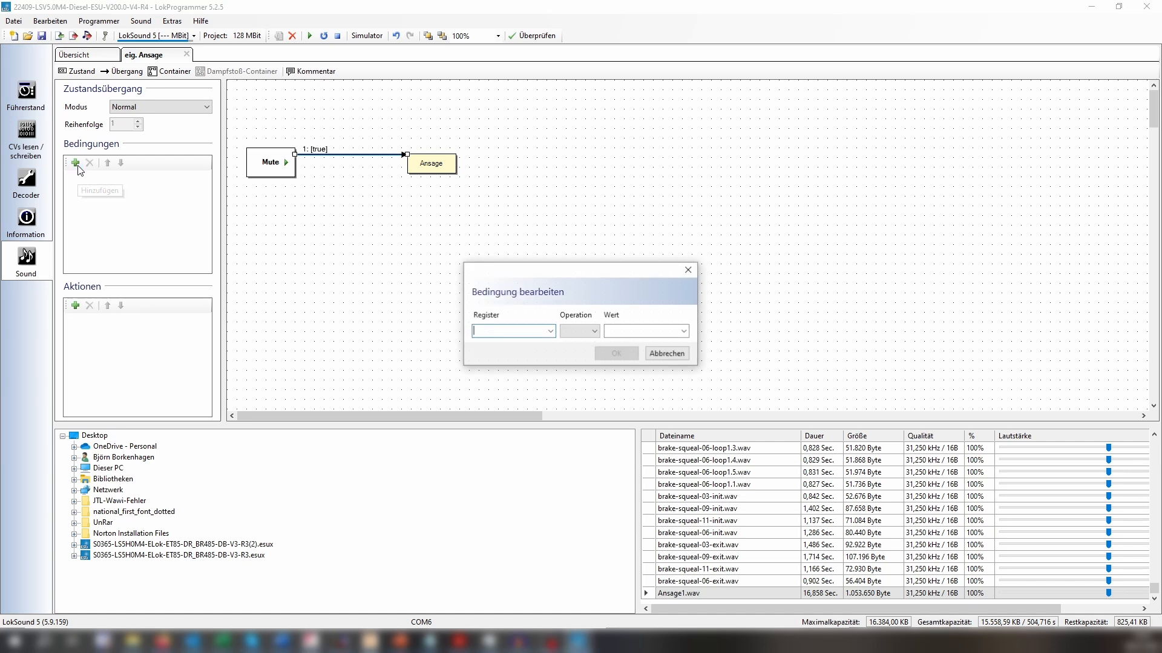
click(550, 331)
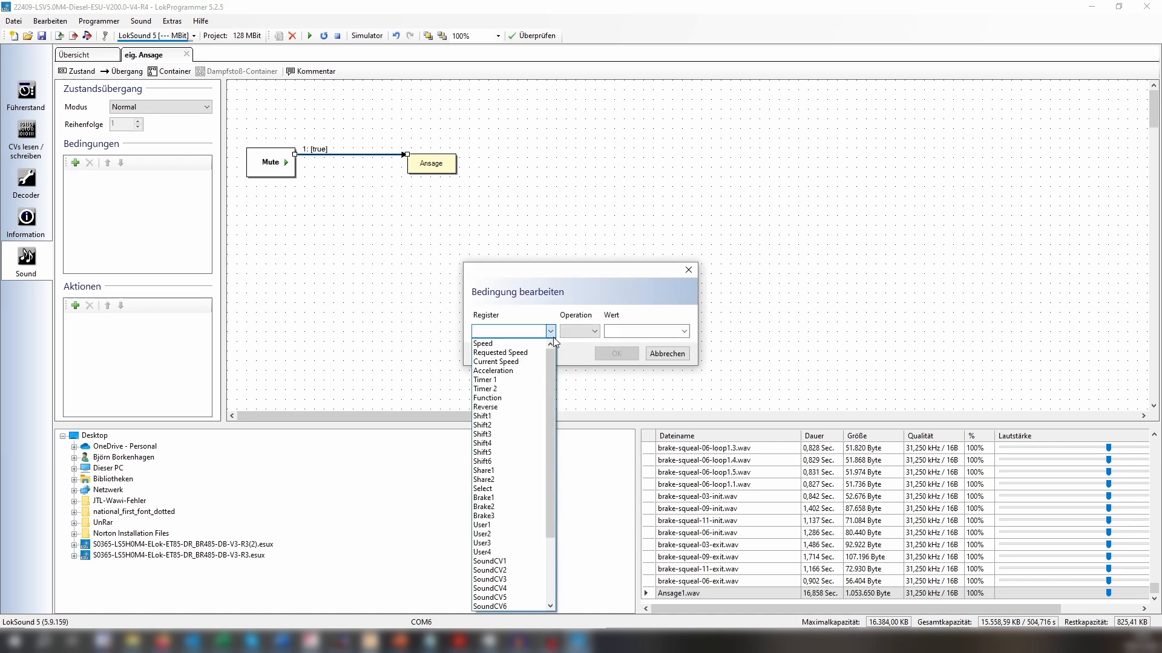
click(498, 398)
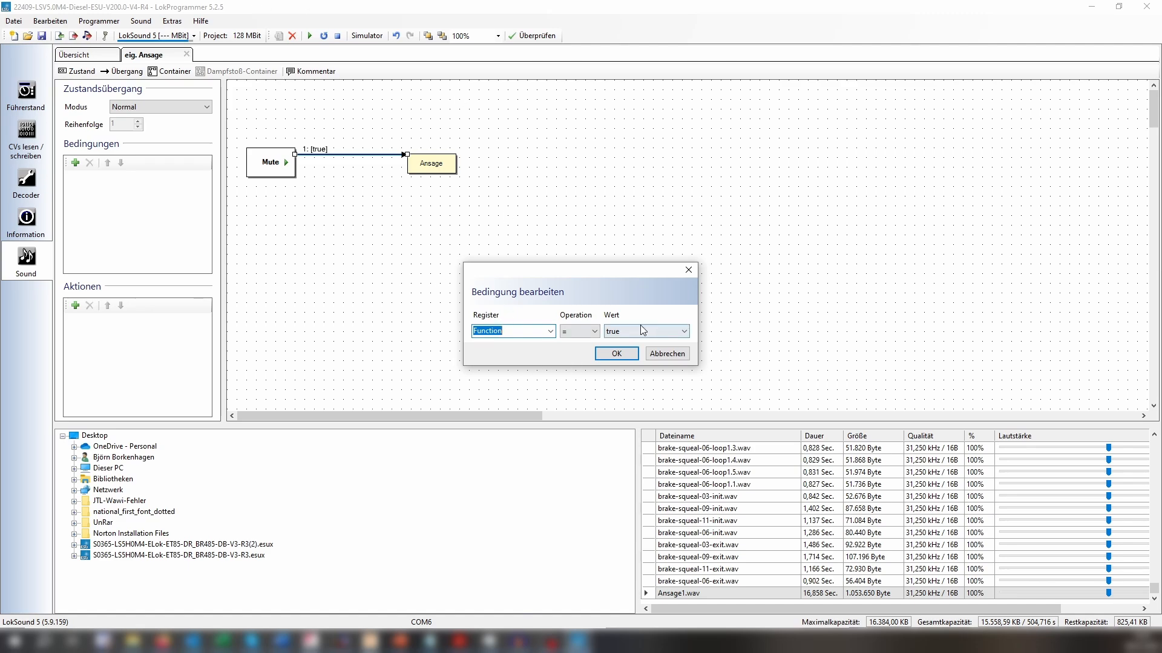
click(594, 335)
click(592, 341)
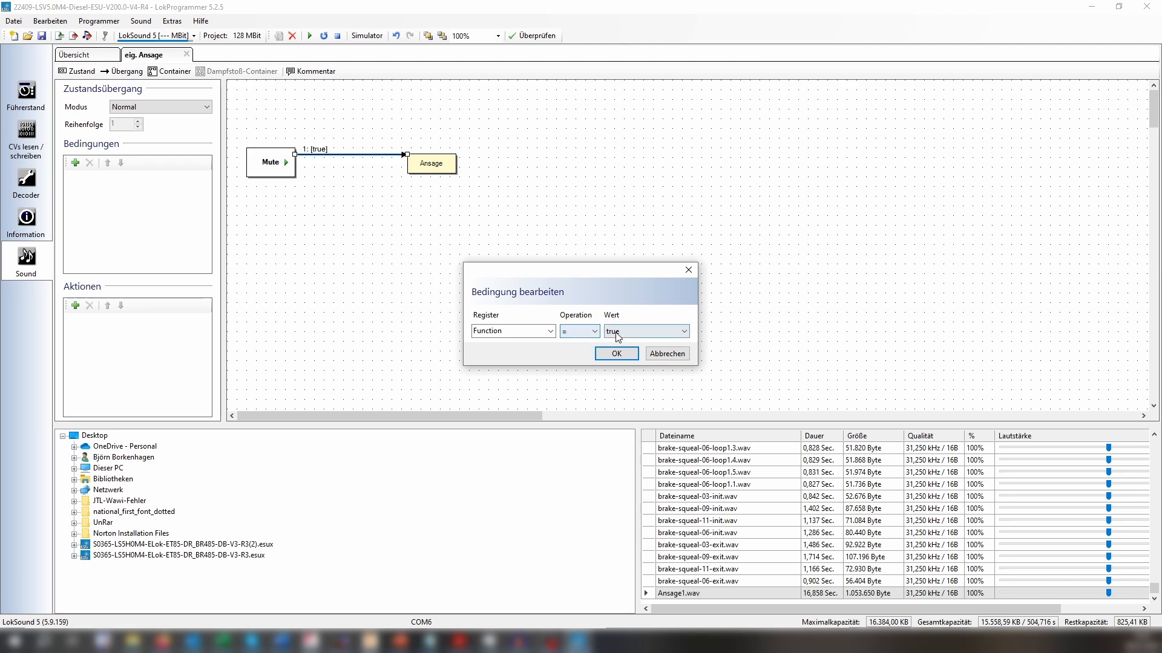
click(633, 335)
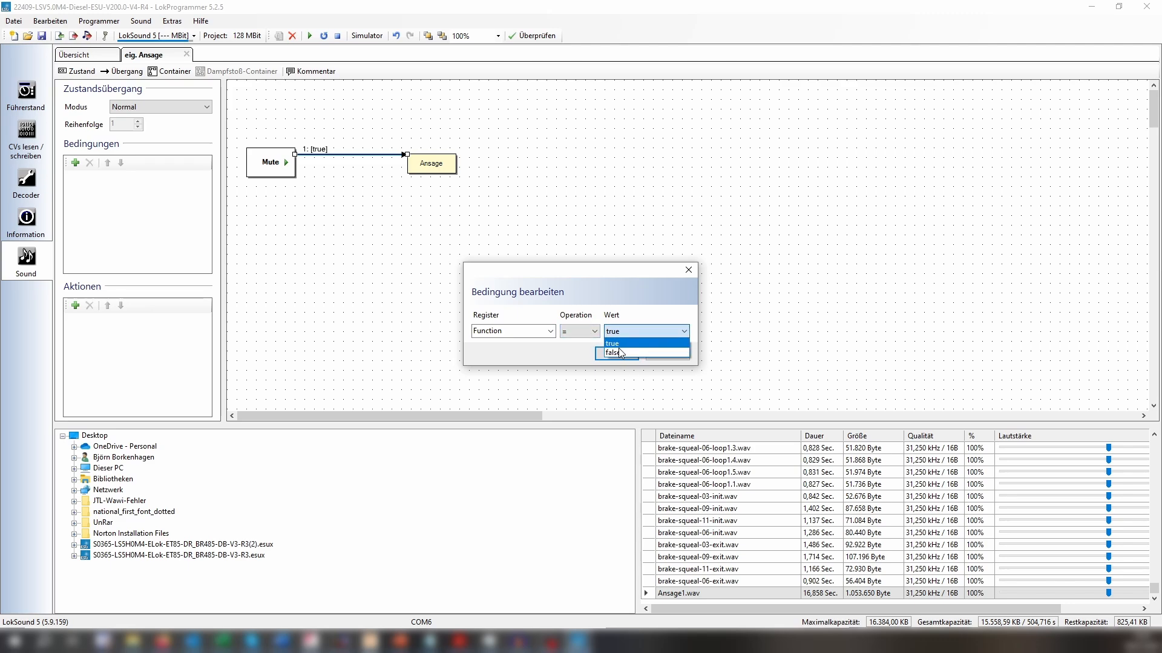
click(621, 344)
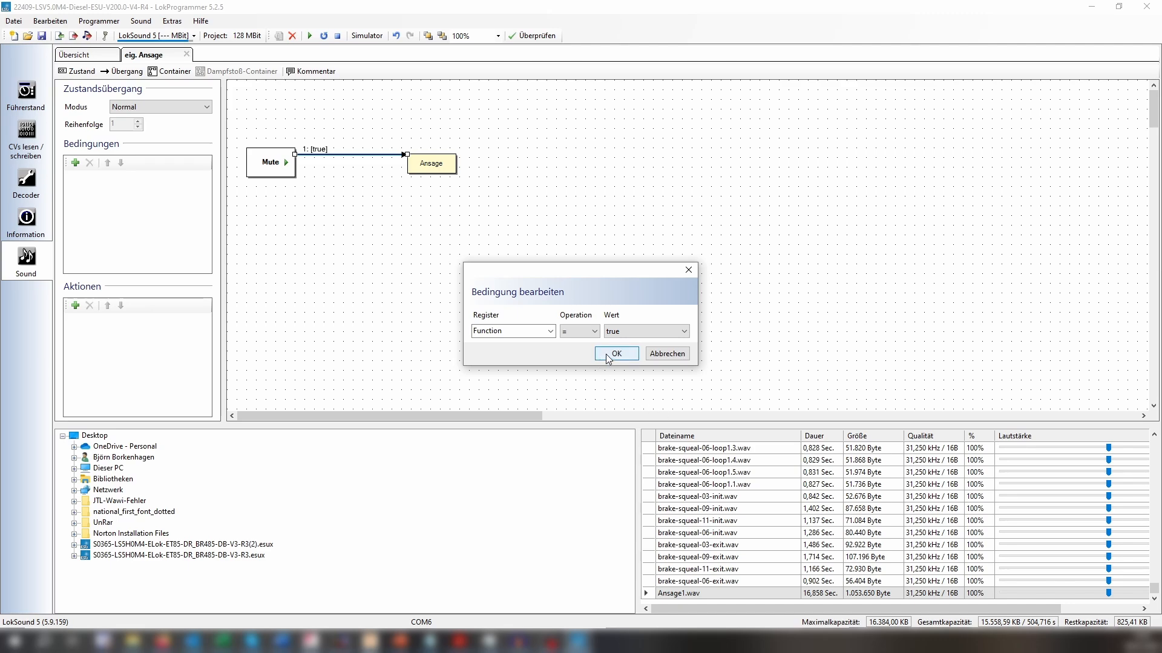
click(611, 355)
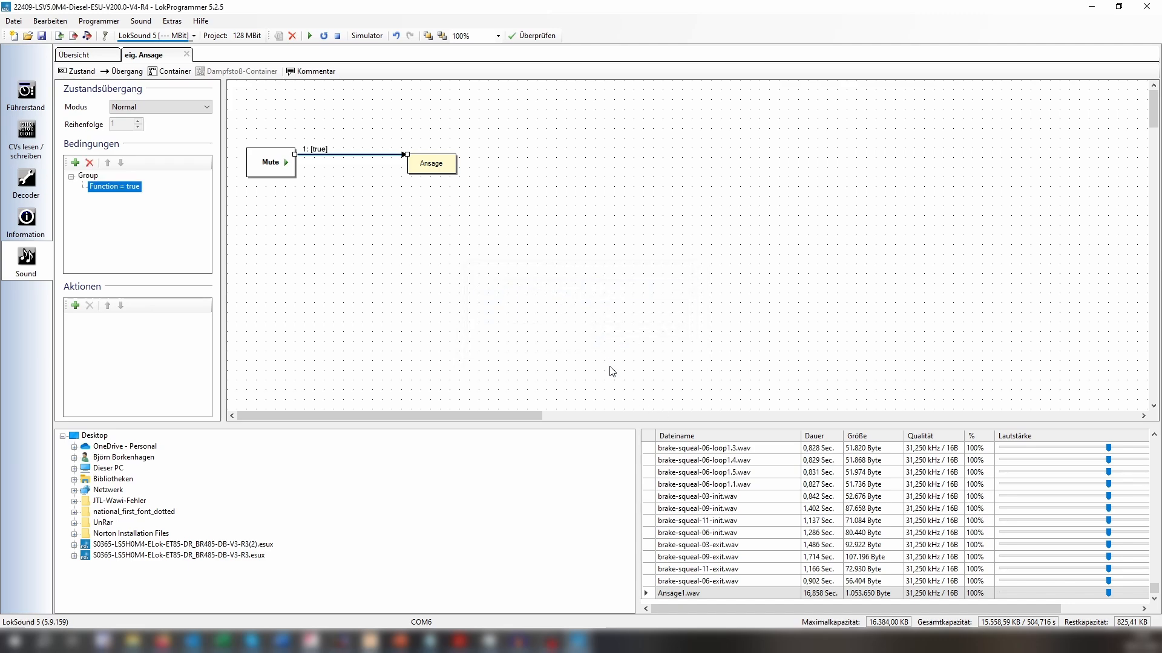
Review the Ansage state's settings for repetitions, volume, playback speed and flags.
click(446, 170)
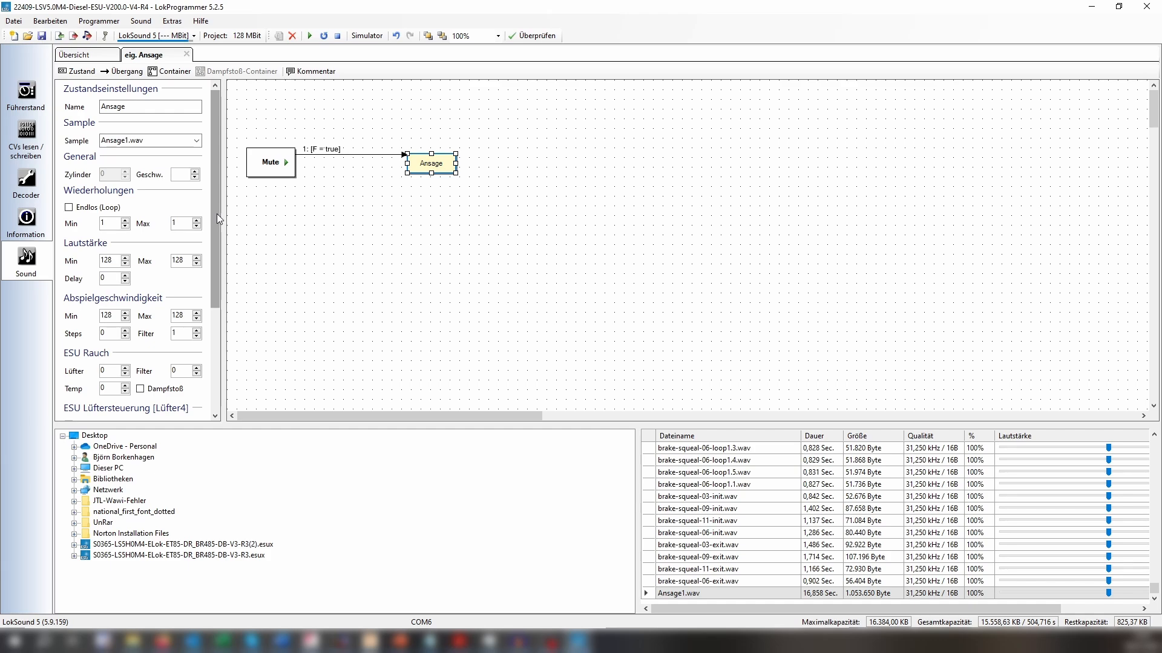
drag(216, 213, 188, 272)
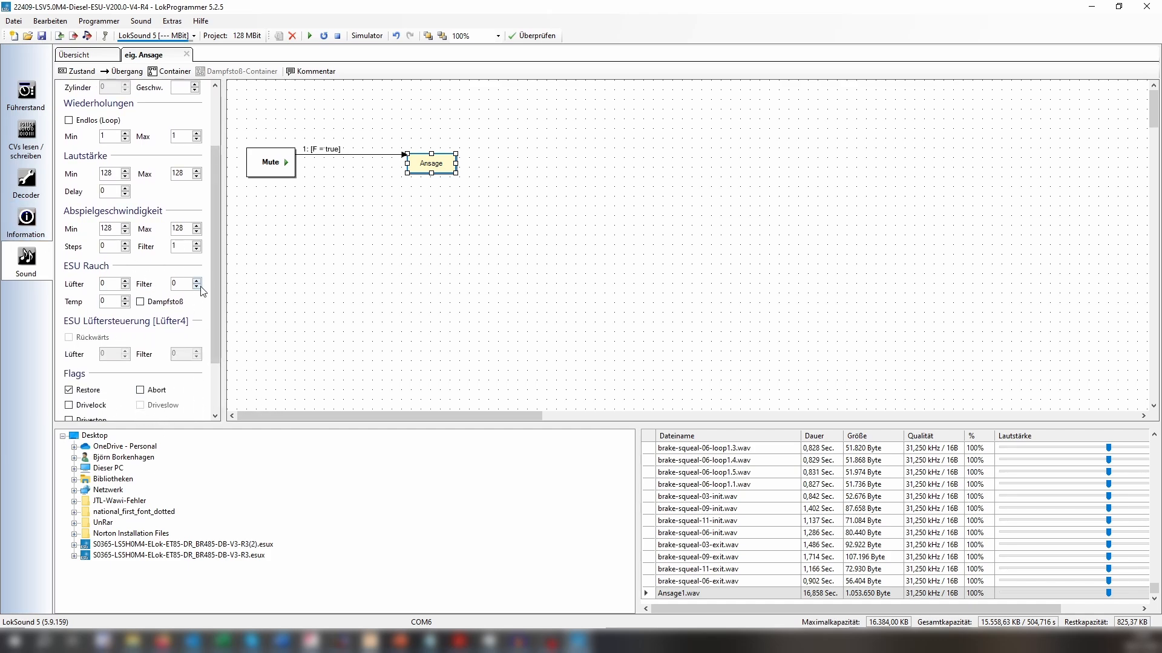
drag(212, 296, 215, 245)
click(668, 320)
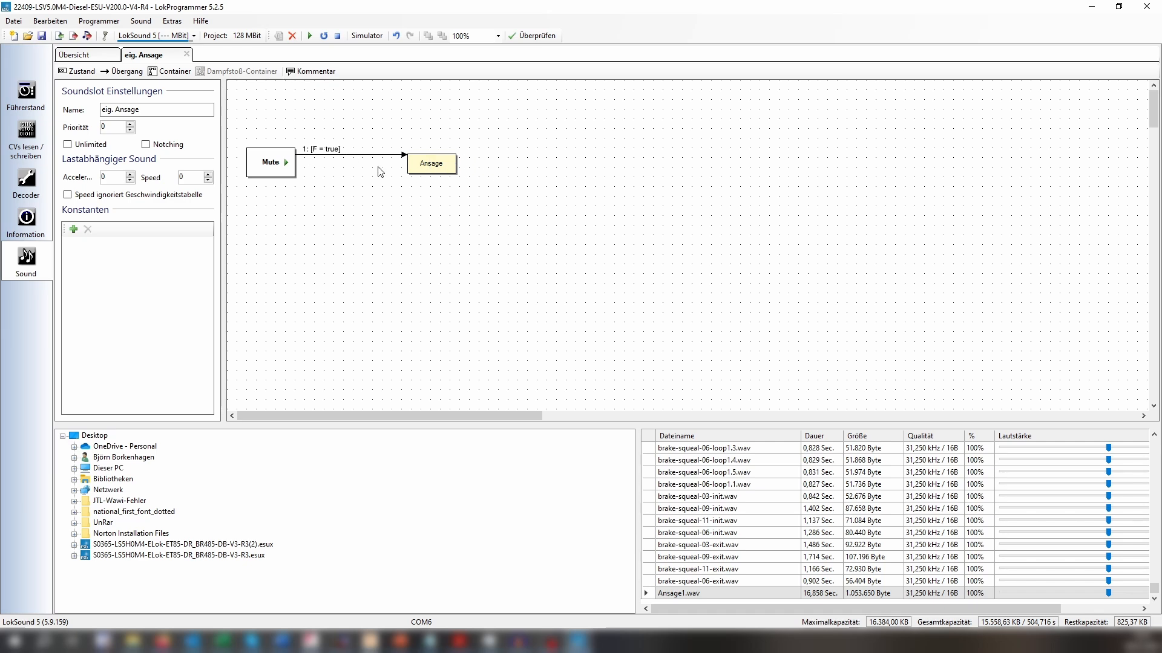
Draw a return transition from Ansage back to Mute without adding any condition.
click(129, 73)
drag(431, 172, 285, 174)
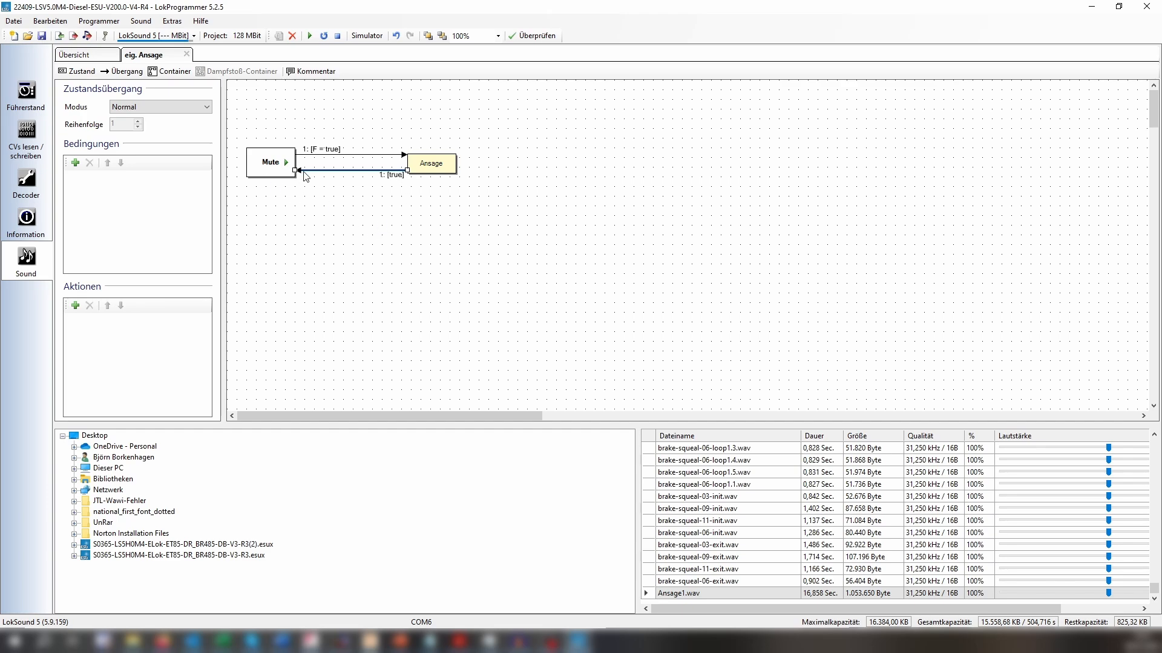
click(375, 210)
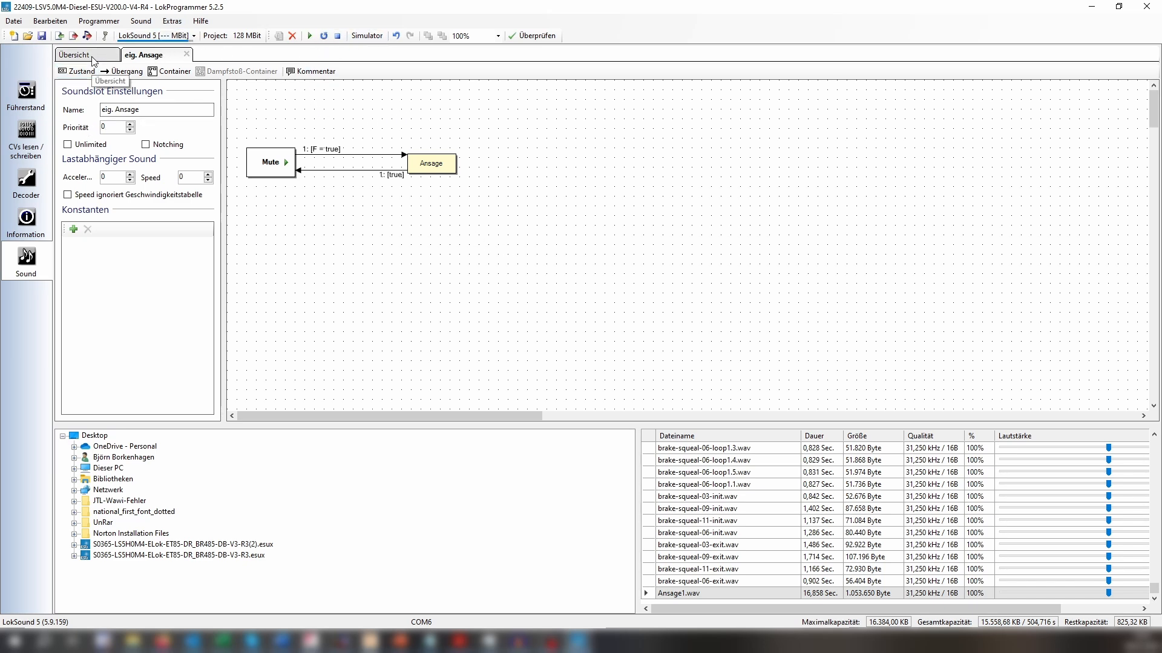
Close the eig. Ansage slot editor and trigger the slot's function in the sound simulator.
click(187, 54)
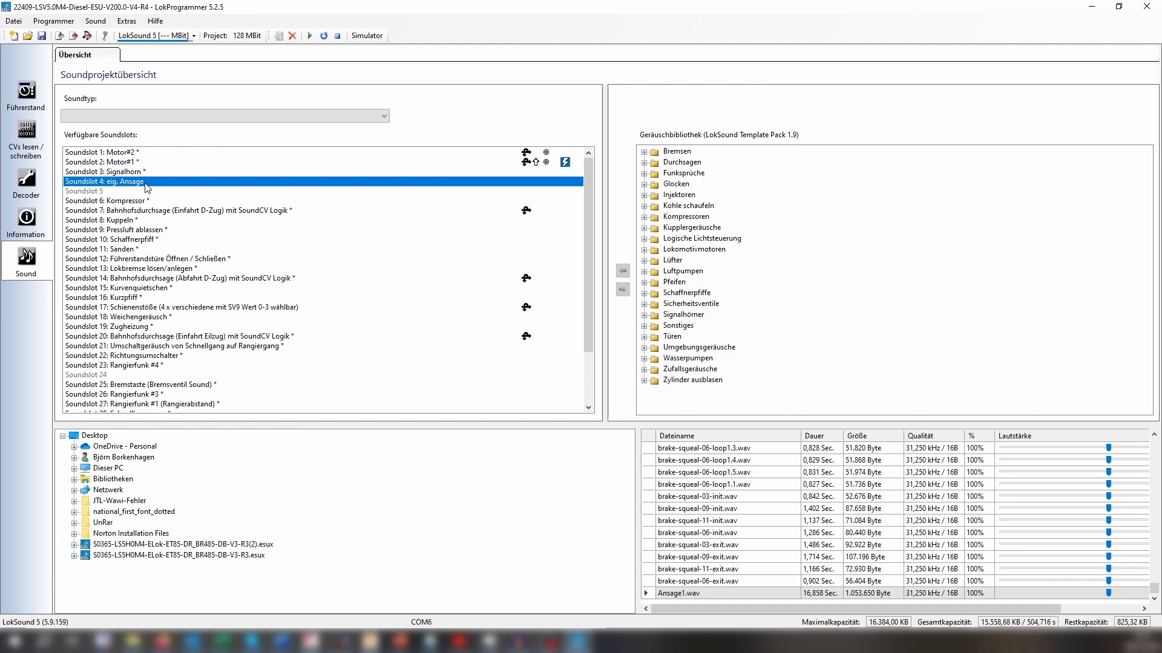
click(366, 36)
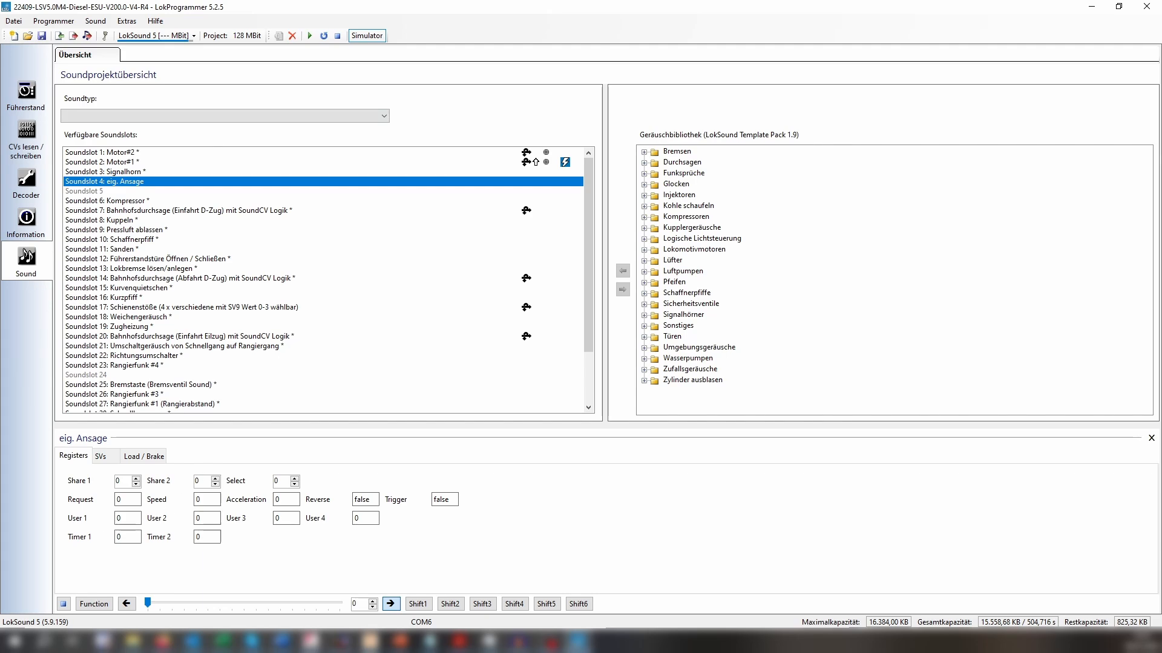
click(90, 606)
click(97, 603)
Open the state diagram of Soundslot 4 and watch its flow while triggering the simulated function.
double_click(137, 183)
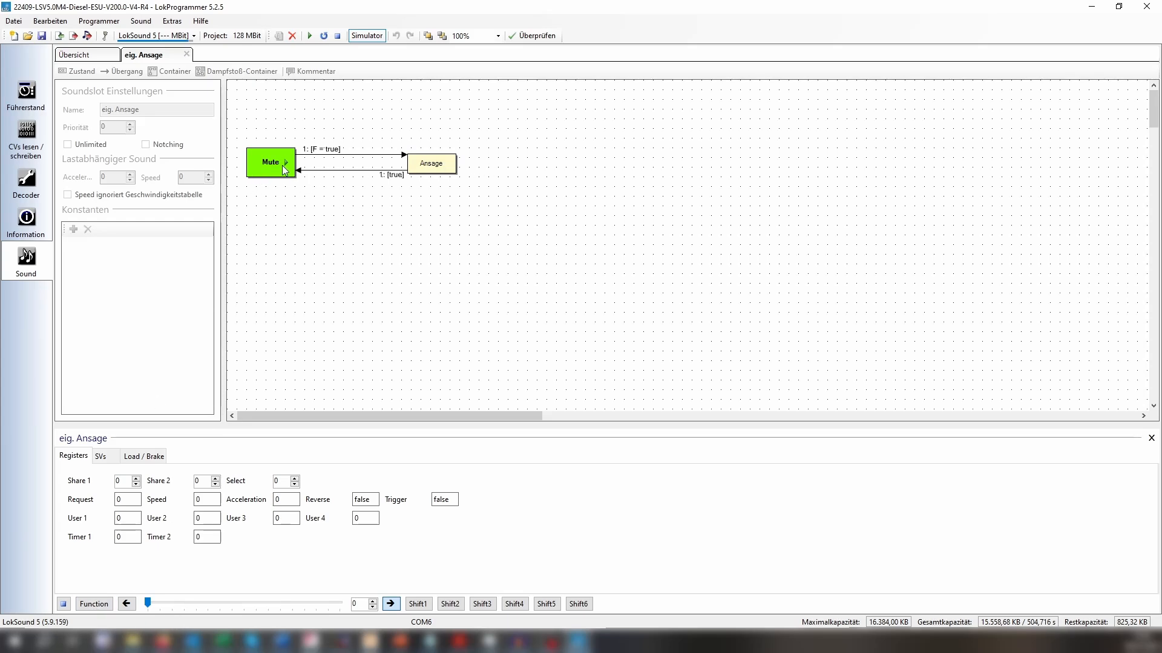
click(91, 608)
click(187, 54)
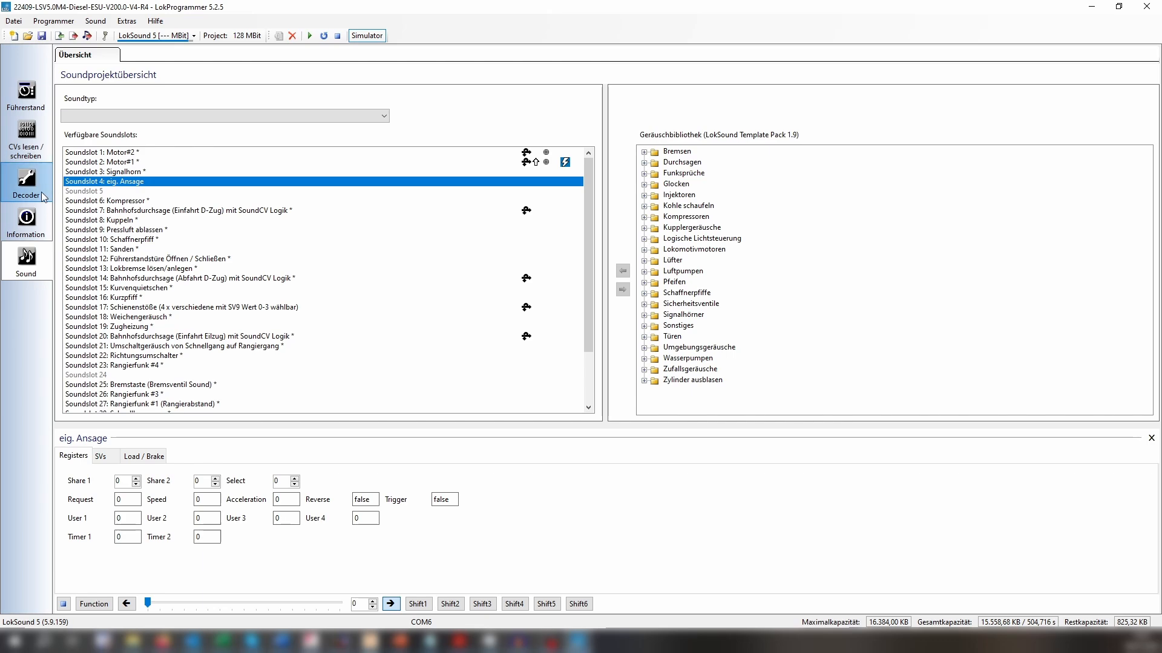
Show the decoder's function mapping and examine the assignments down to the empty rows.
click(25, 194)
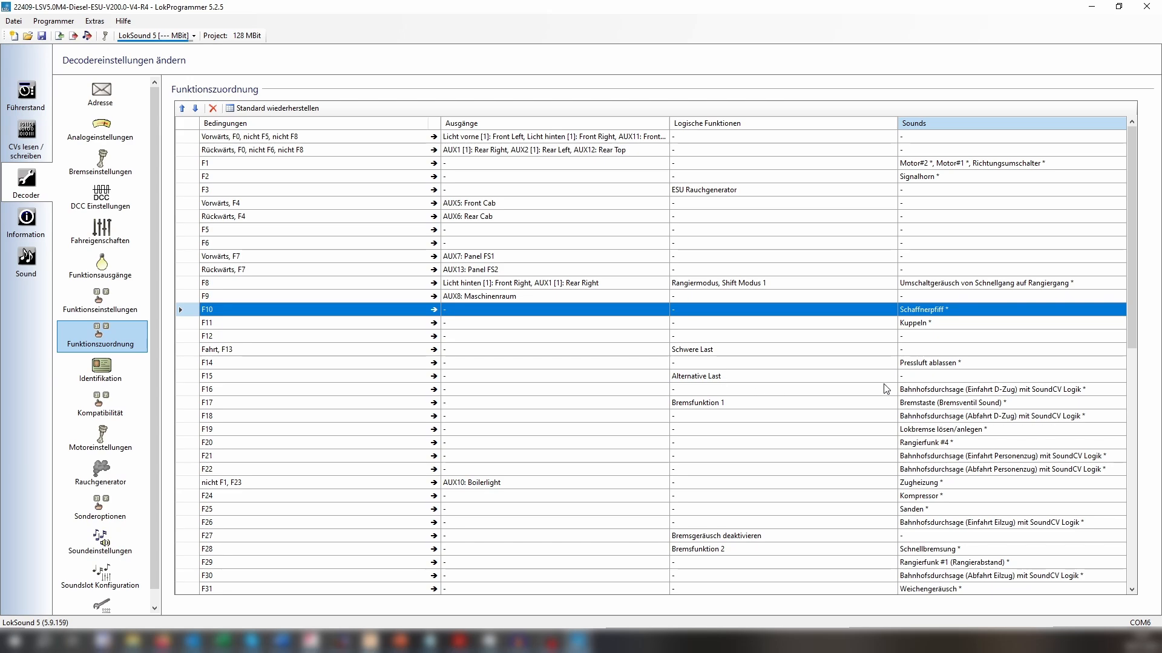
scroll(406, 403, down, 2)
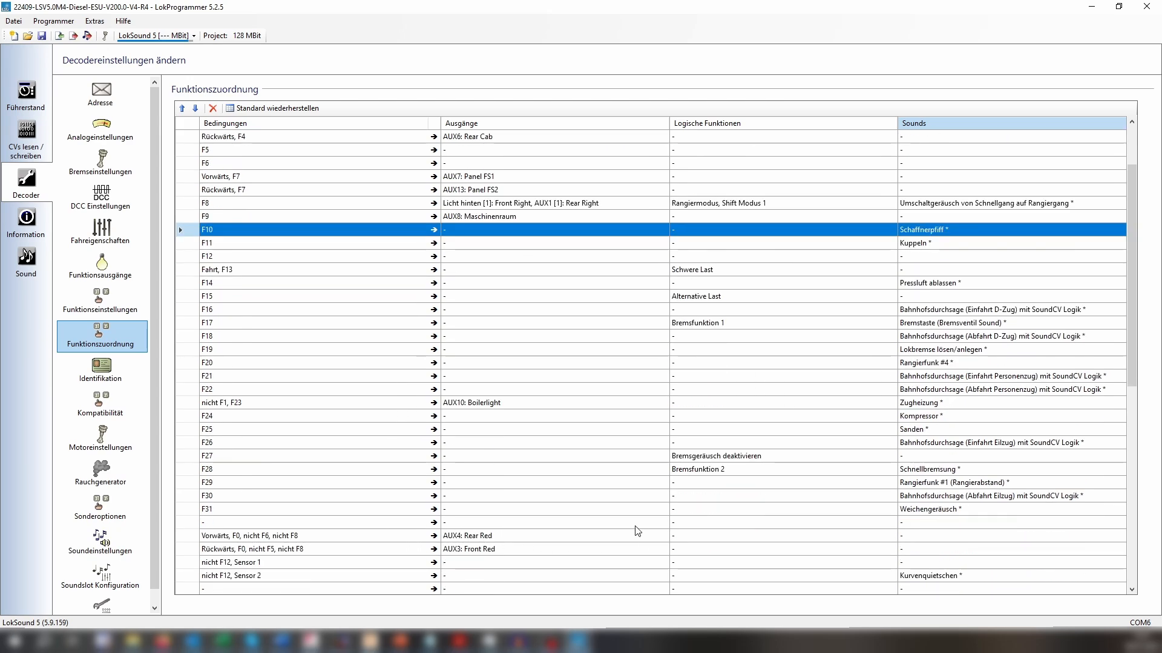
scroll(411, 528, down, 1)
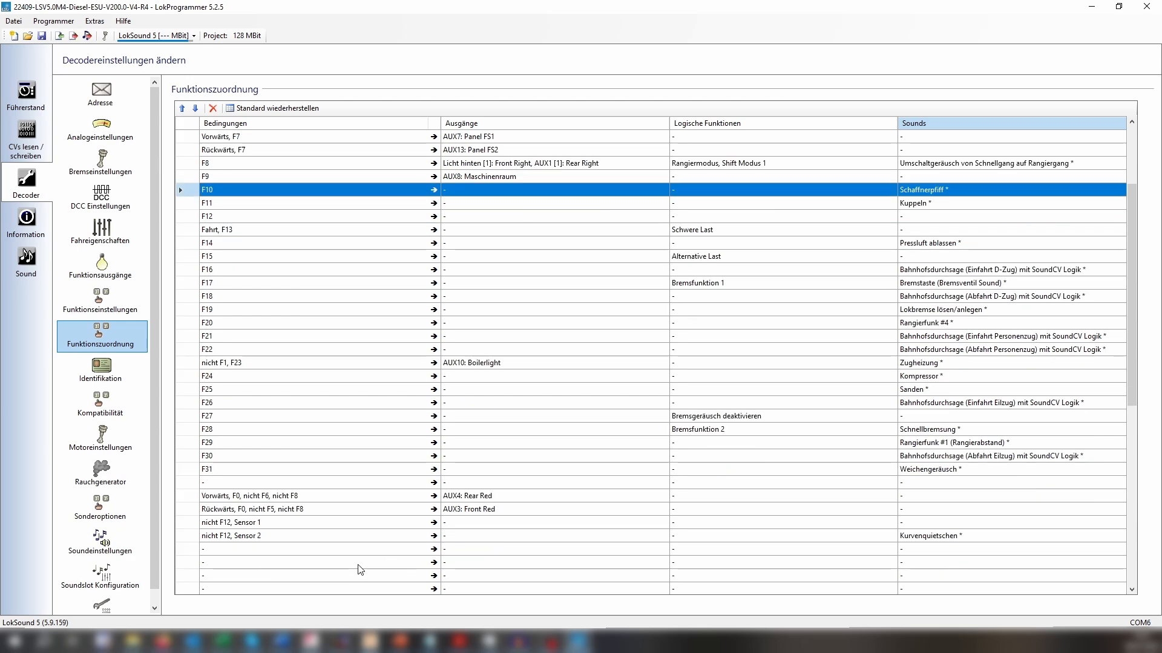
Examine the conditions available for the empty mapping row after "nicht F12, Sensor 2", without selecting any.
click(415, 550)
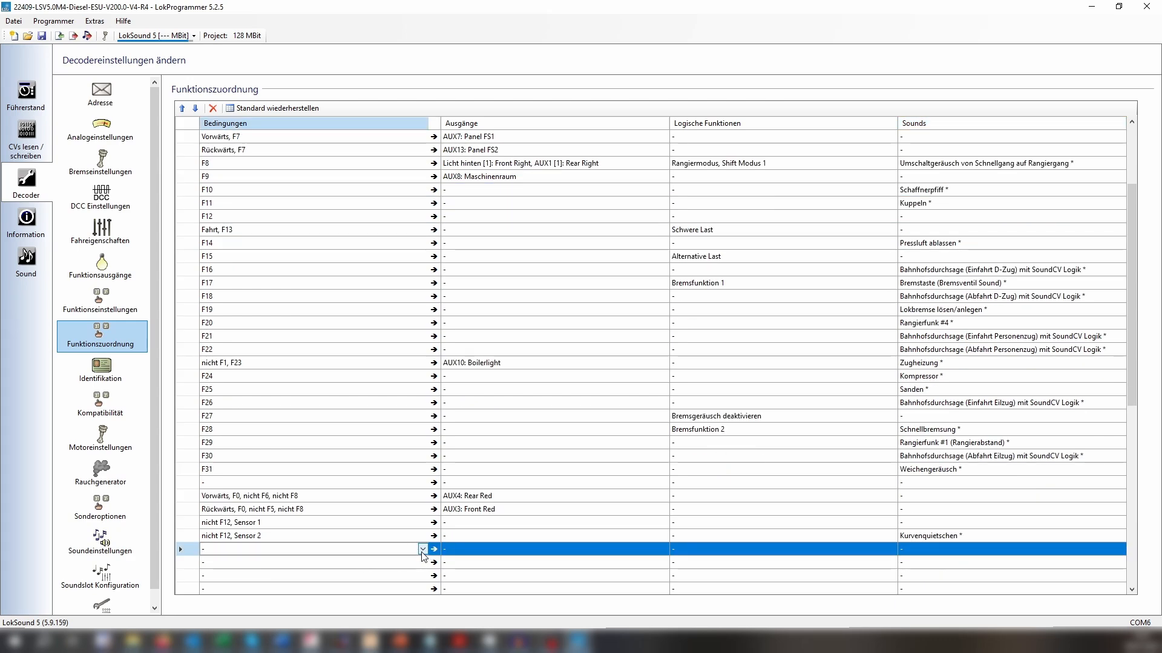
click(422, 549)
click(431, 548)
drag(430, 562, 412, 541)
click(405, 537)
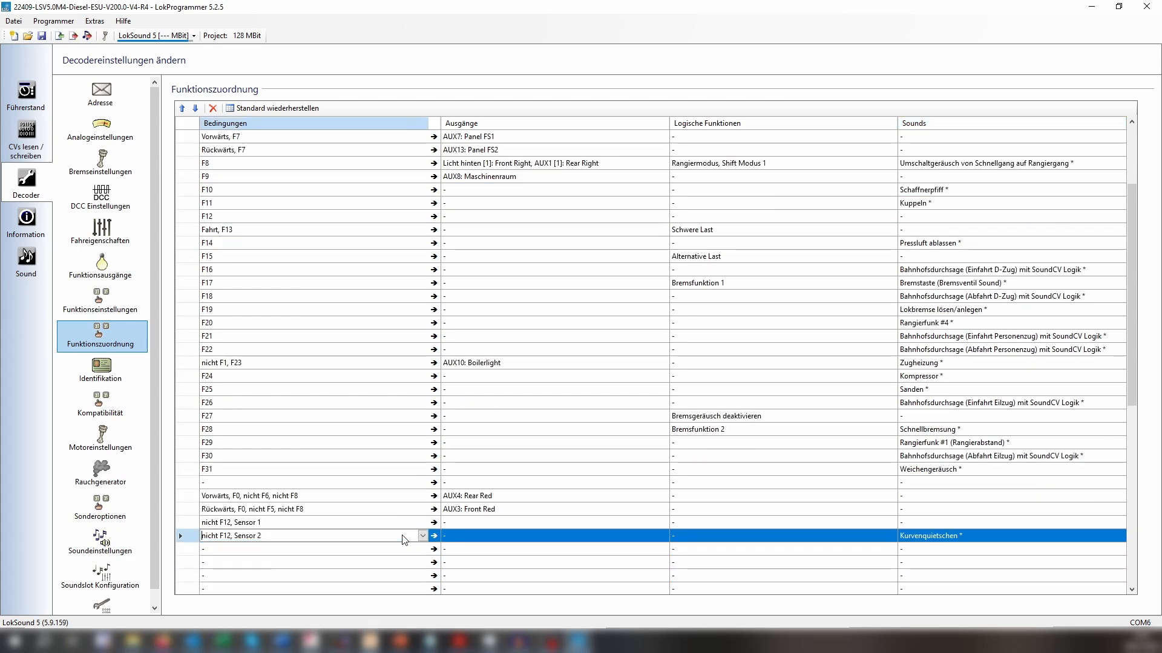
click(384, 549)
click(422, 549)
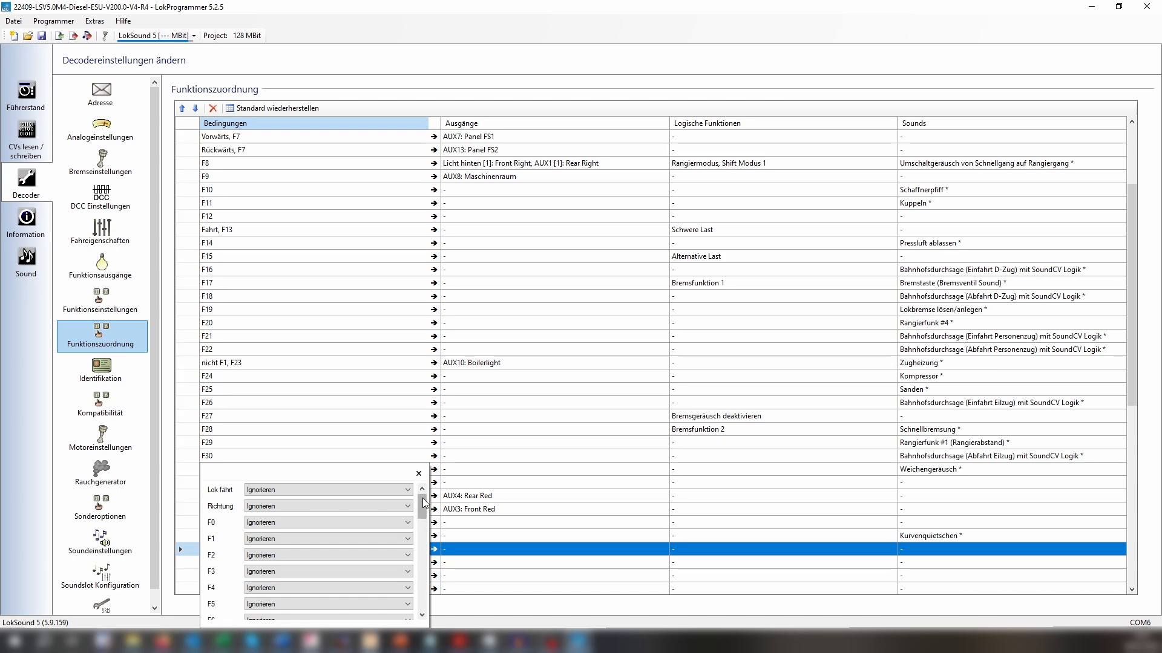
scroll(423, 511, down, 10)
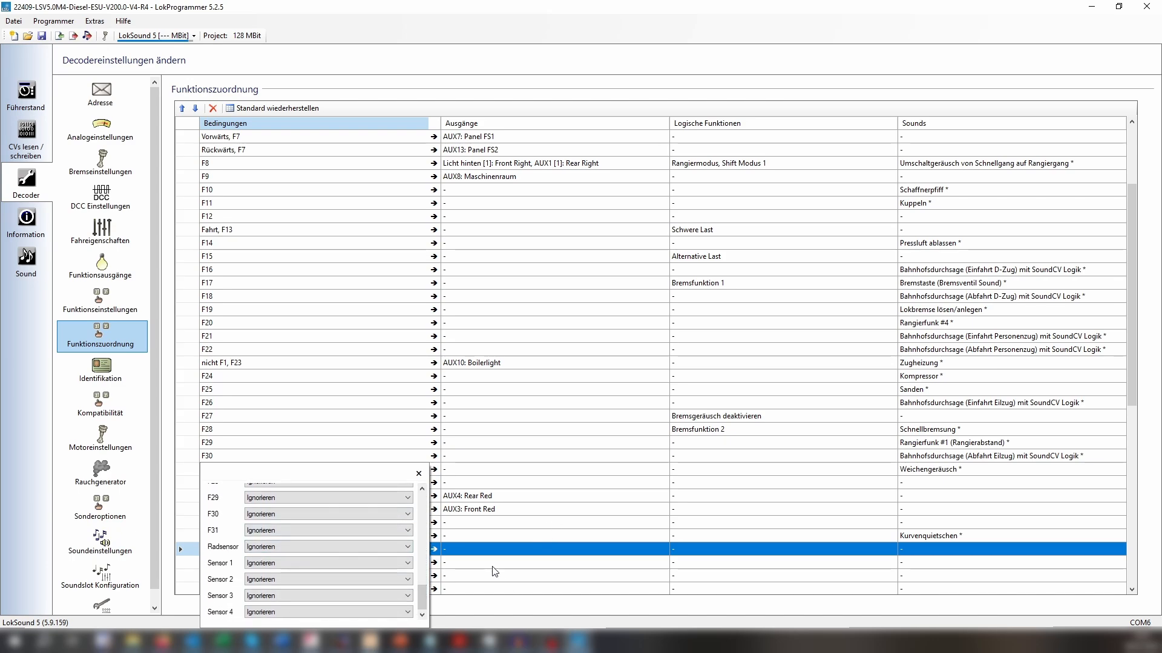
click(508, 559)
scroll(508, 532, up, 2)
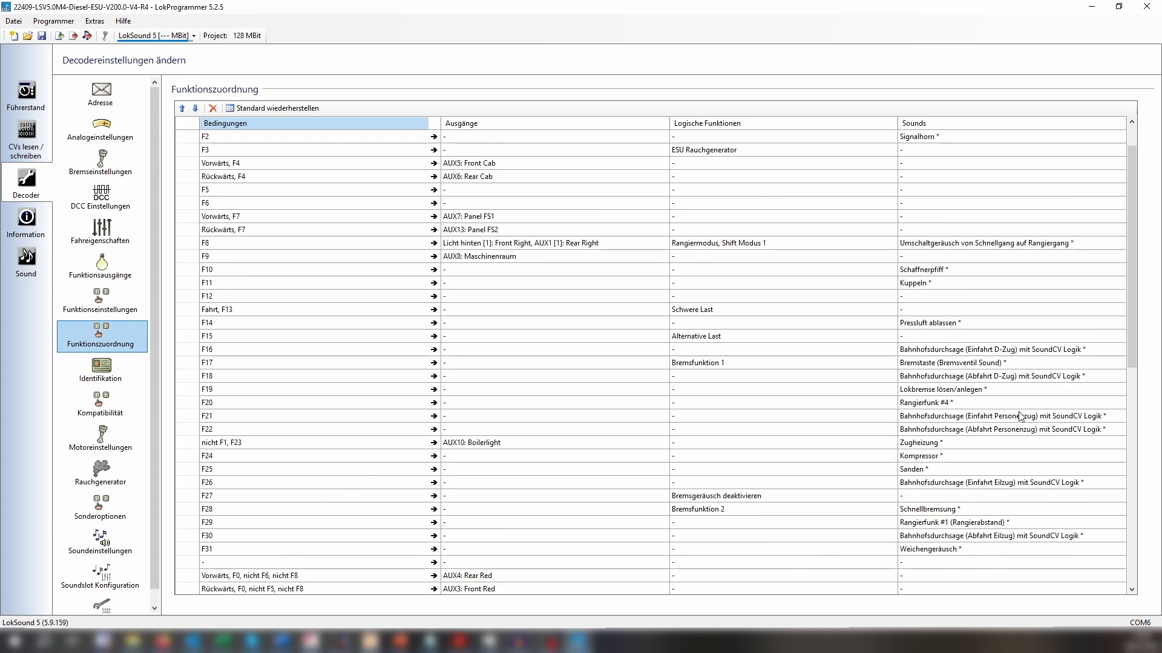
scroll(932, 406, up, 1)
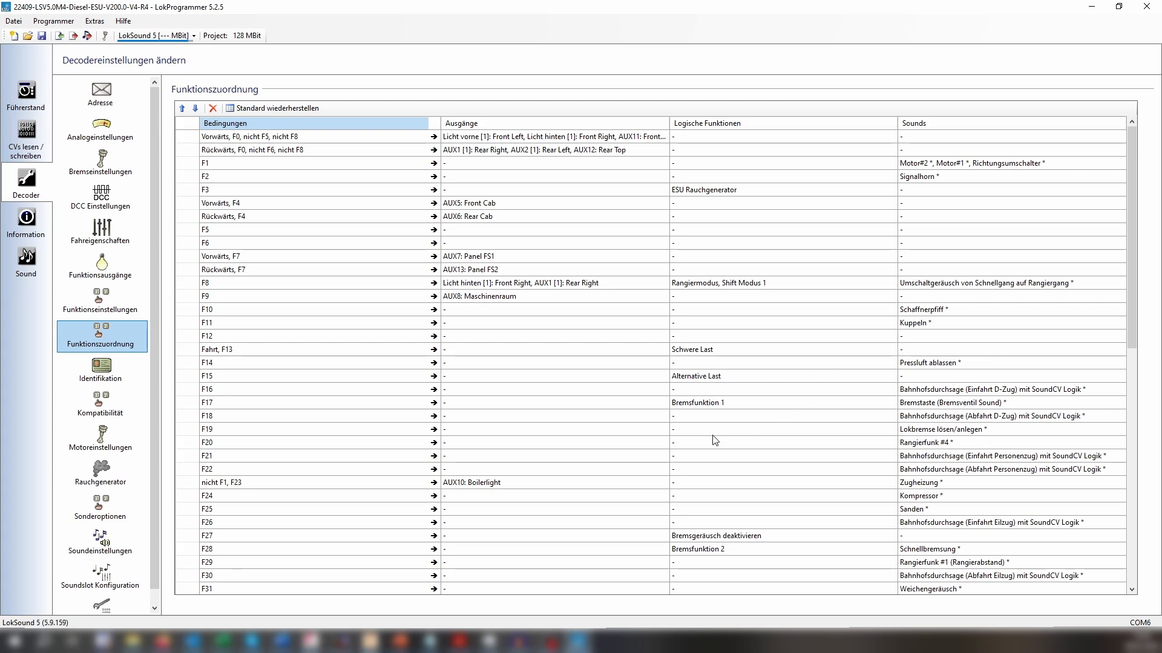
click(966, 365)
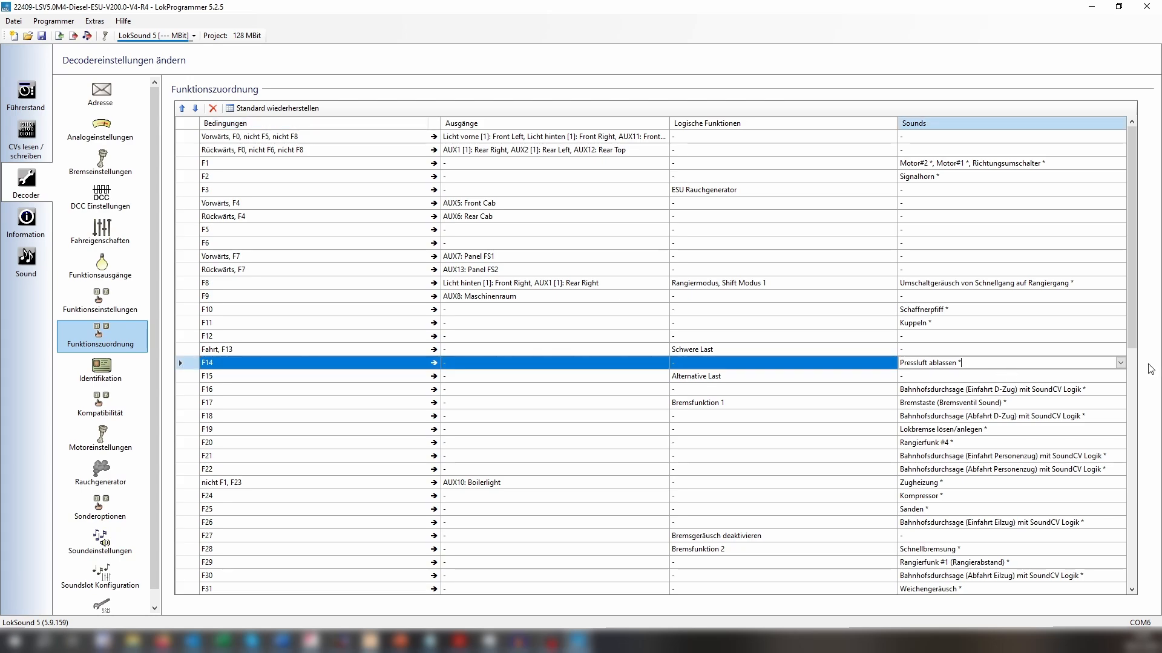
click(1120, 363)
scroll(1004, 448, down, 3)
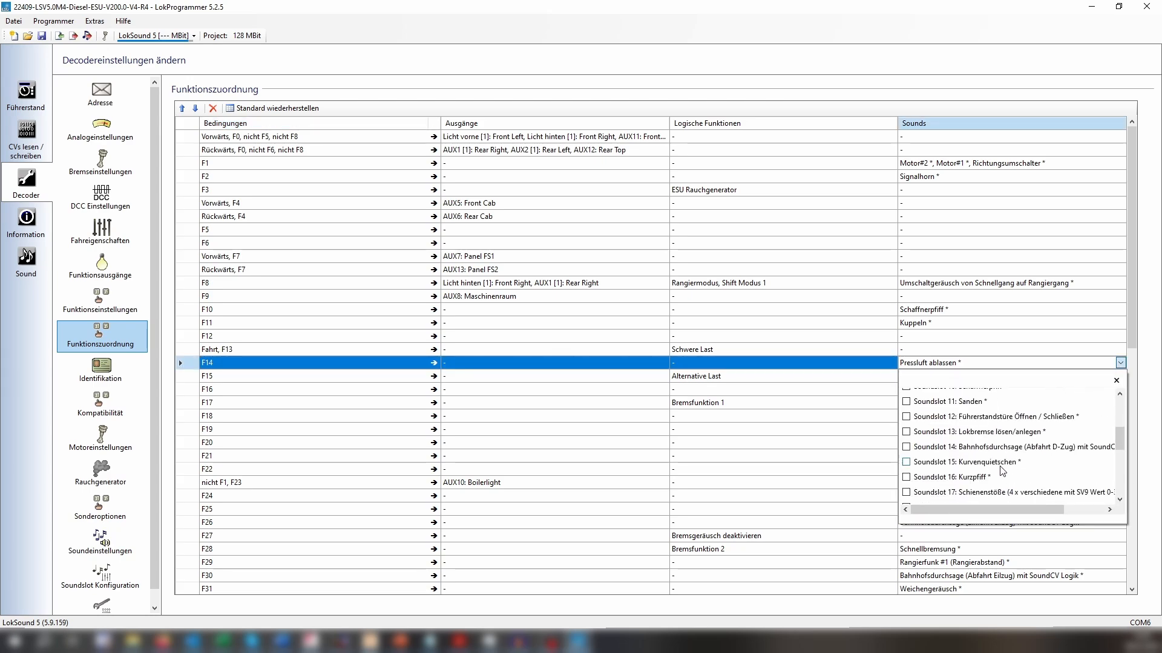
scroll(1004, 447, up, 1)
click(920, 447)
click(897, 448)
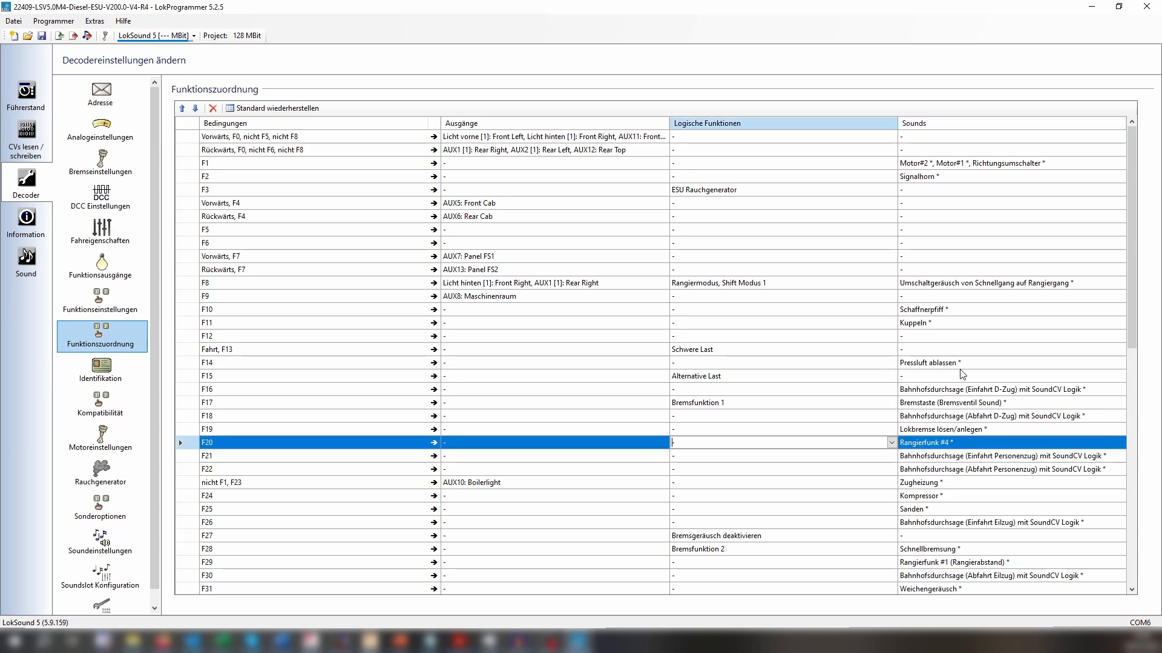
Replace the Pressluft ablassen sound on F14 with Soundslot 4: eig. Ansage in the function mapping.
click(968, 351)
click(976, 365)
click(1119, 363)
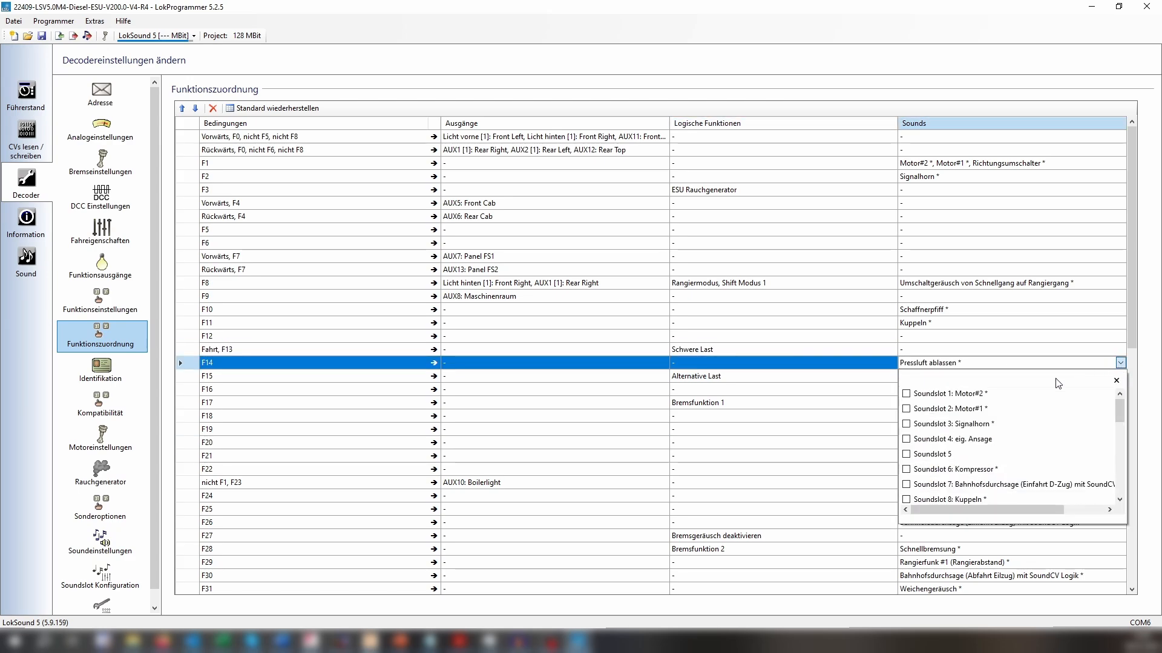
scroll(932, 469, down, 5)
scroll(932, 469, up, 5)
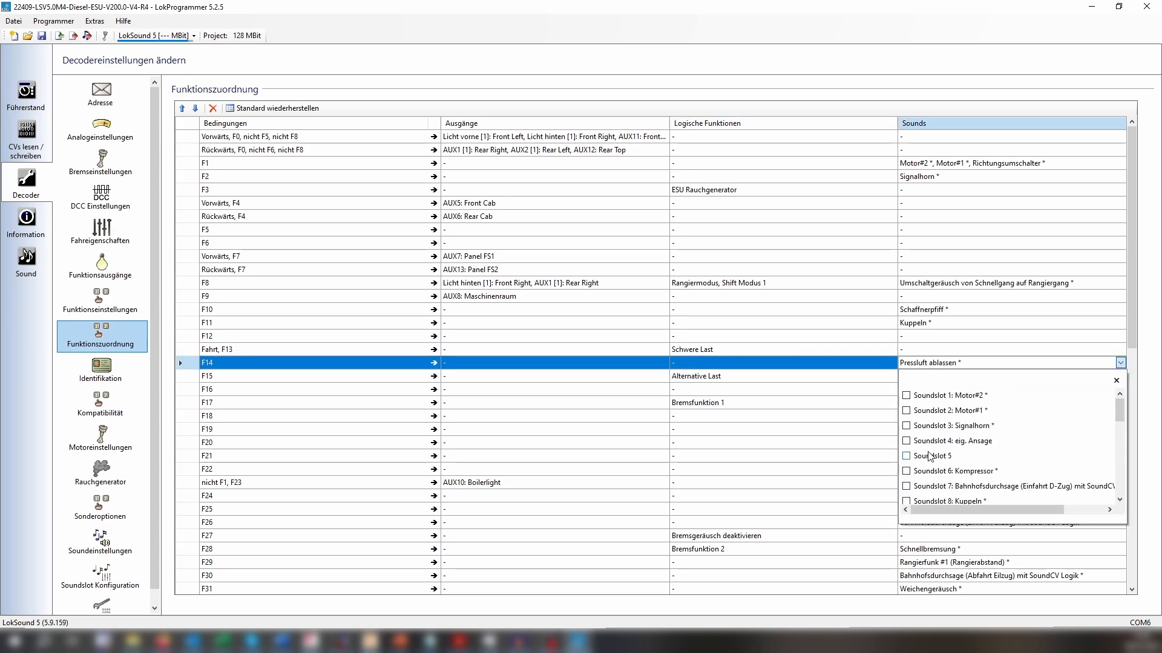
scroll(931, 456, down, 3)
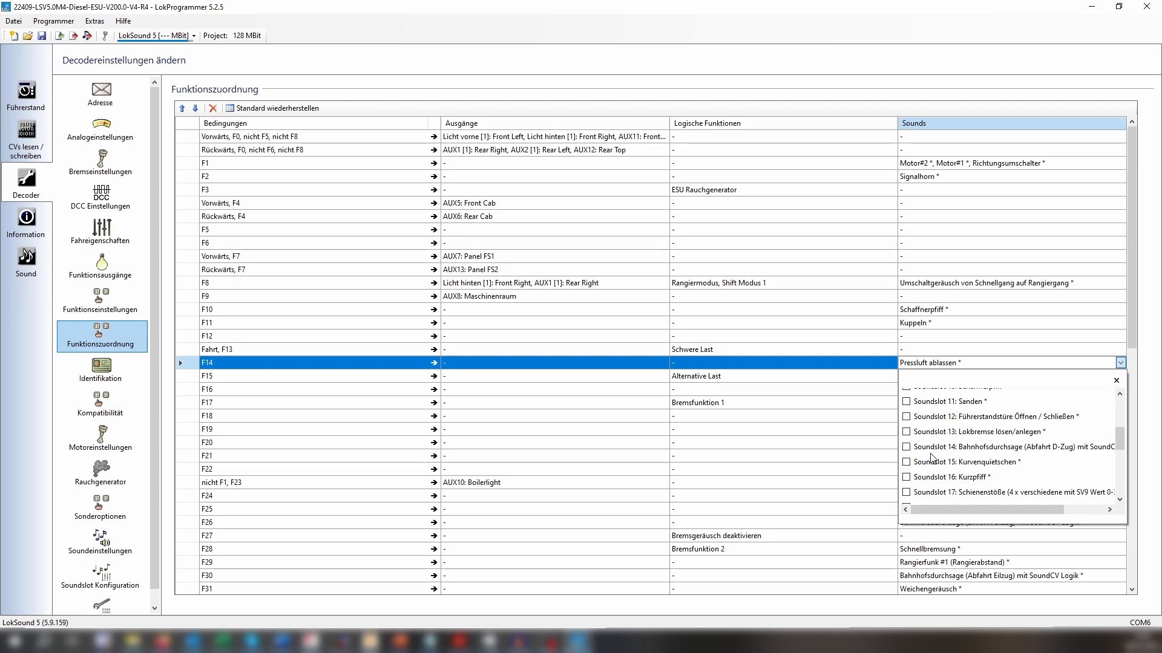
scroll(931, 460, up, 3)
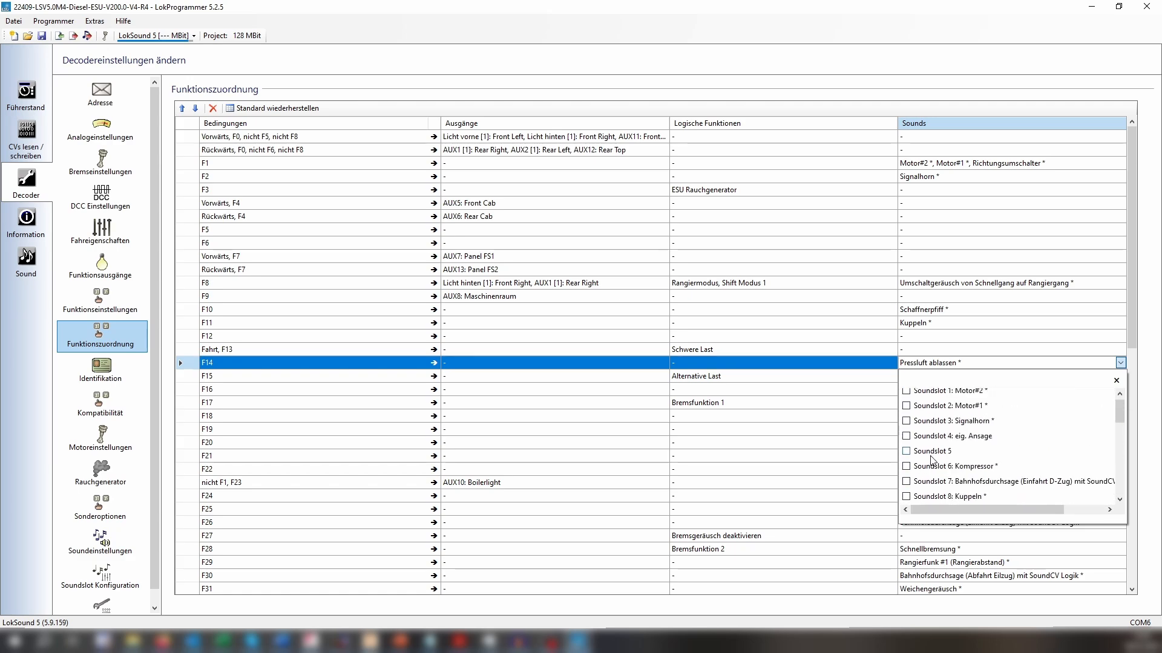
scroll(932, 449, down, 2)
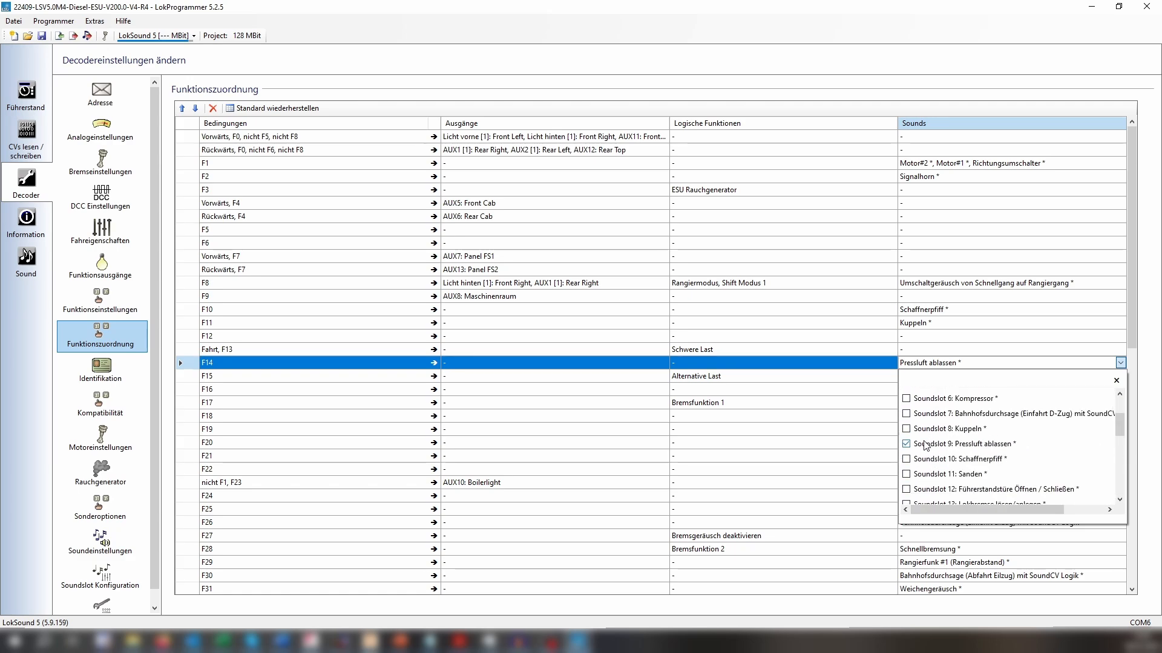
click(906, 444)
scroll(908, 450, up, 2)
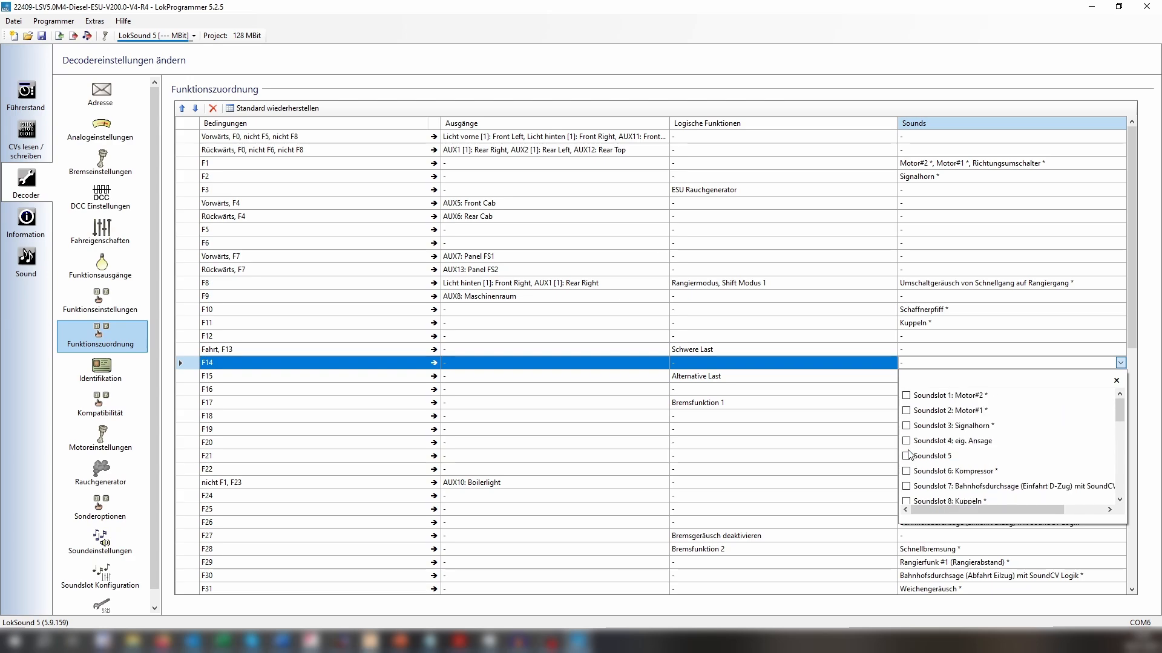
click(906, 443)
click(924, 352)
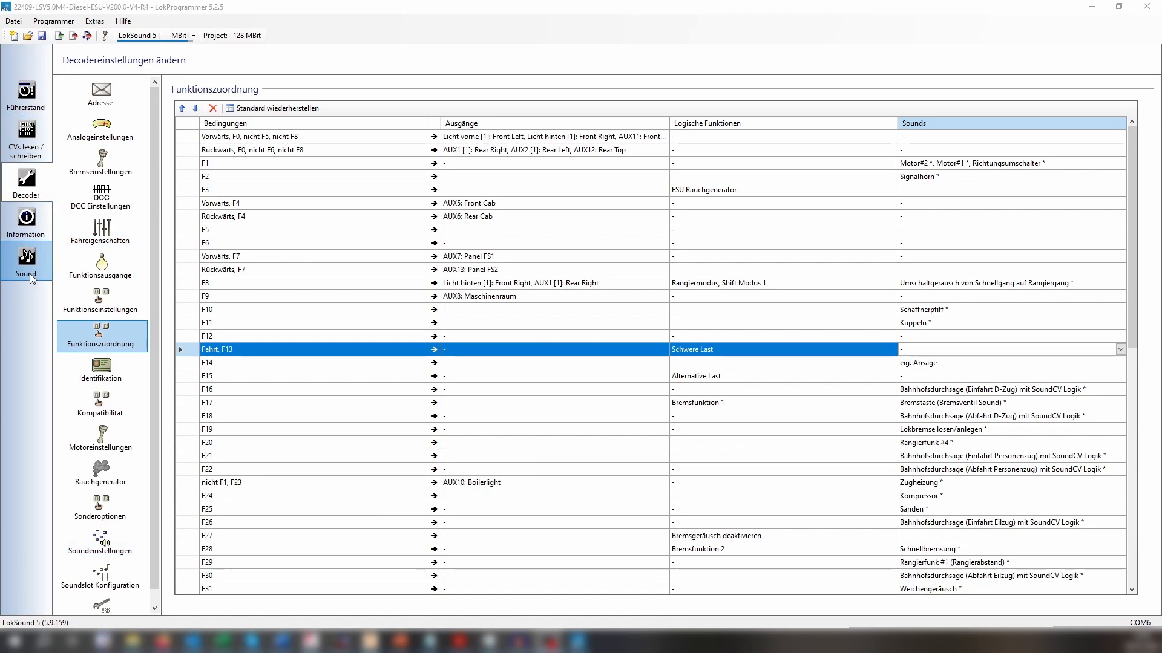
Return to the sound project overview, and switch to Audacity with the Word document of the announcement text placed over it.
click(44, 261)
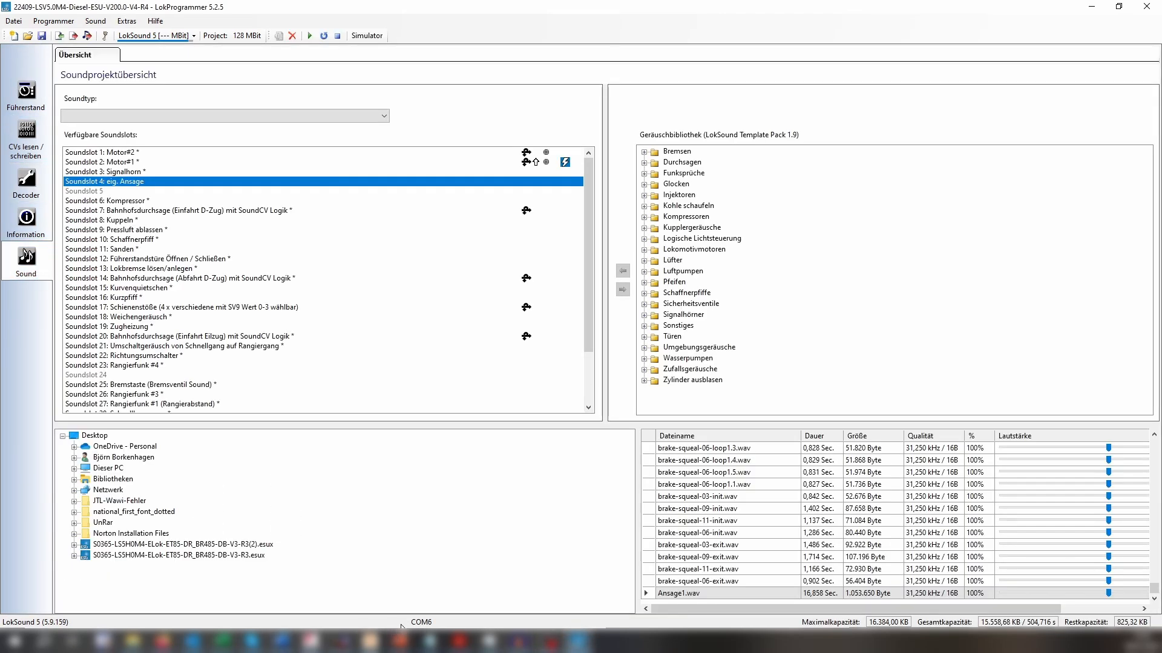
click(516, 638)
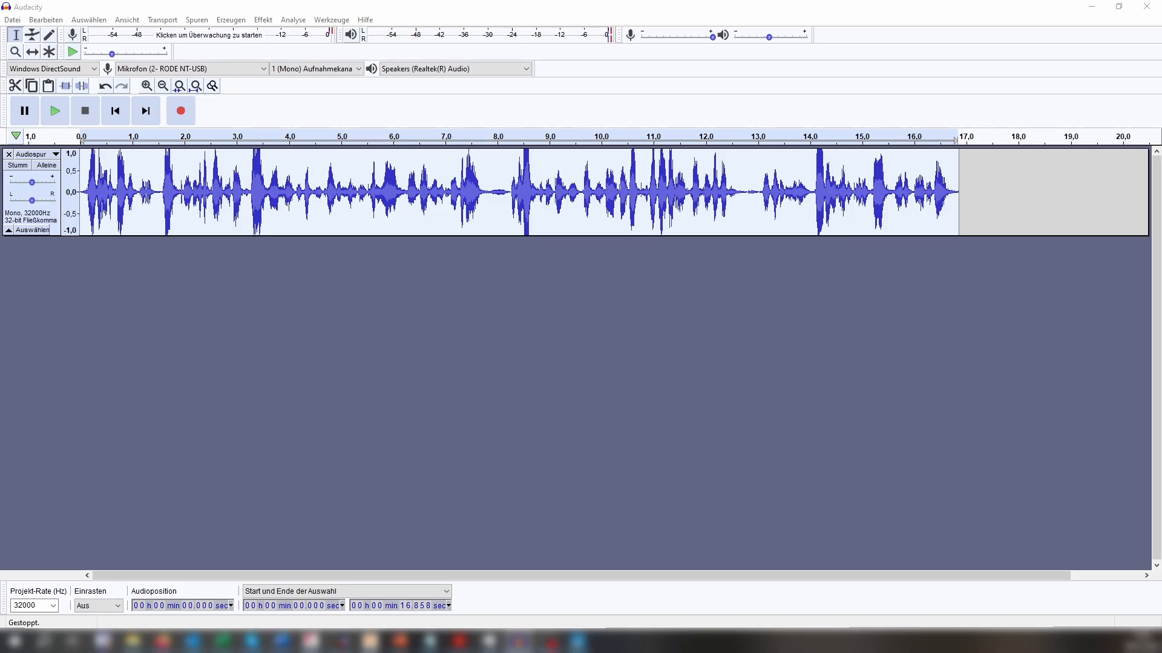
drag(1161, 193, 793, 99)
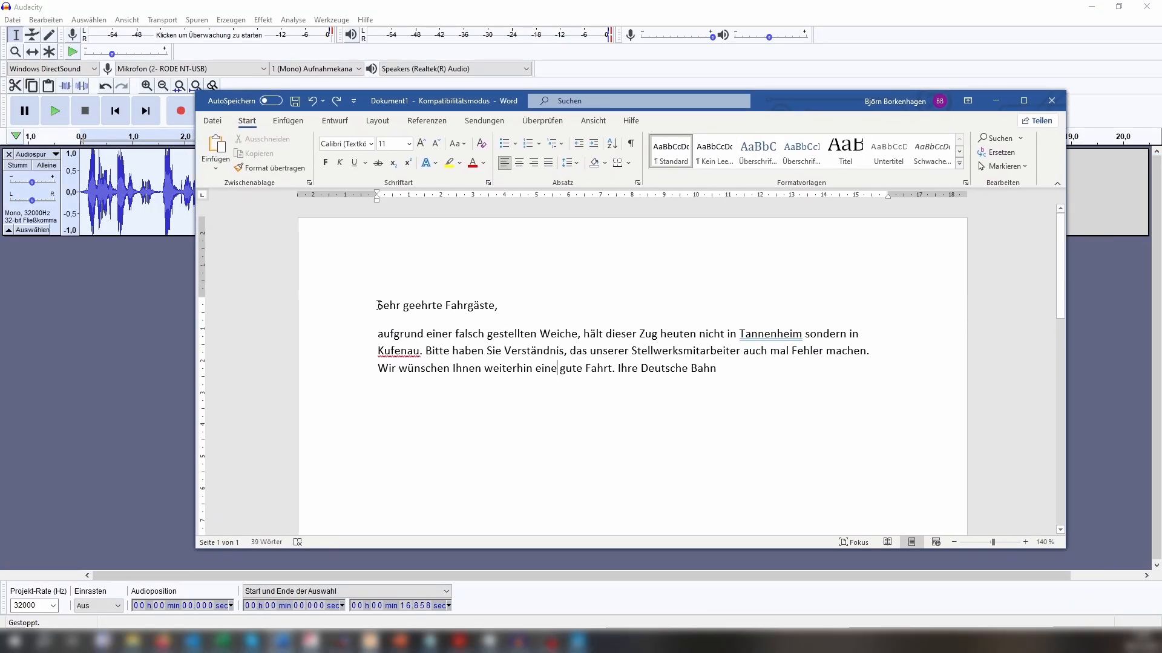
Read through the existing announcement in the Word document, highlighting it from the salutation to the closing sentence.
drag(377, 306, 497, 312)
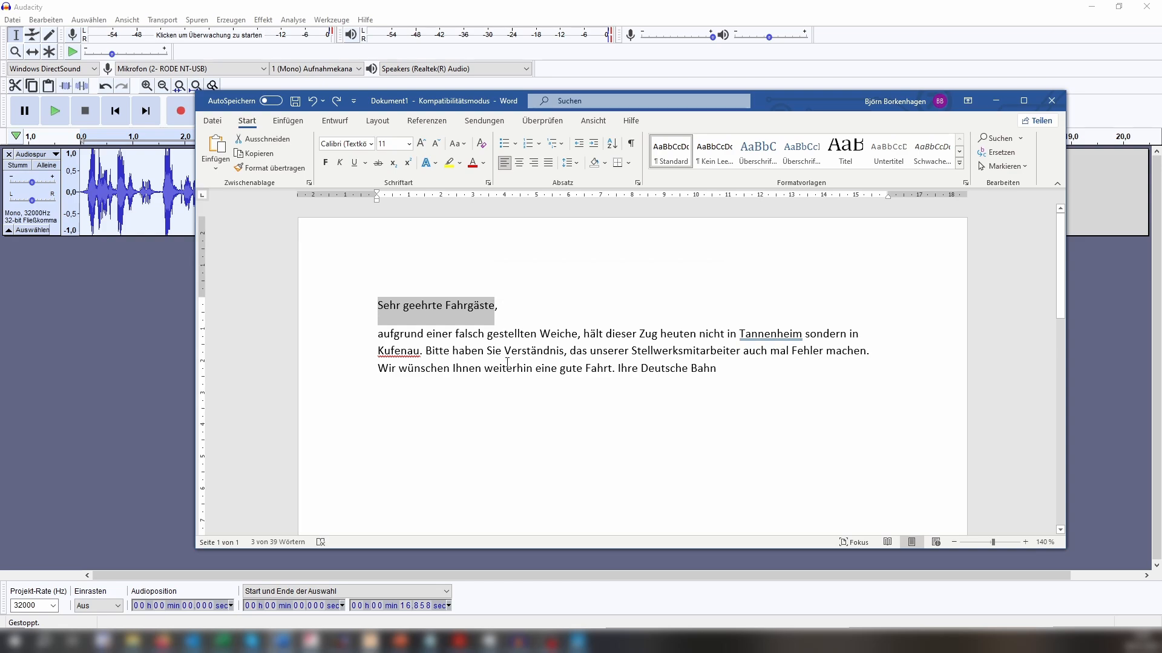
click(389, 332)
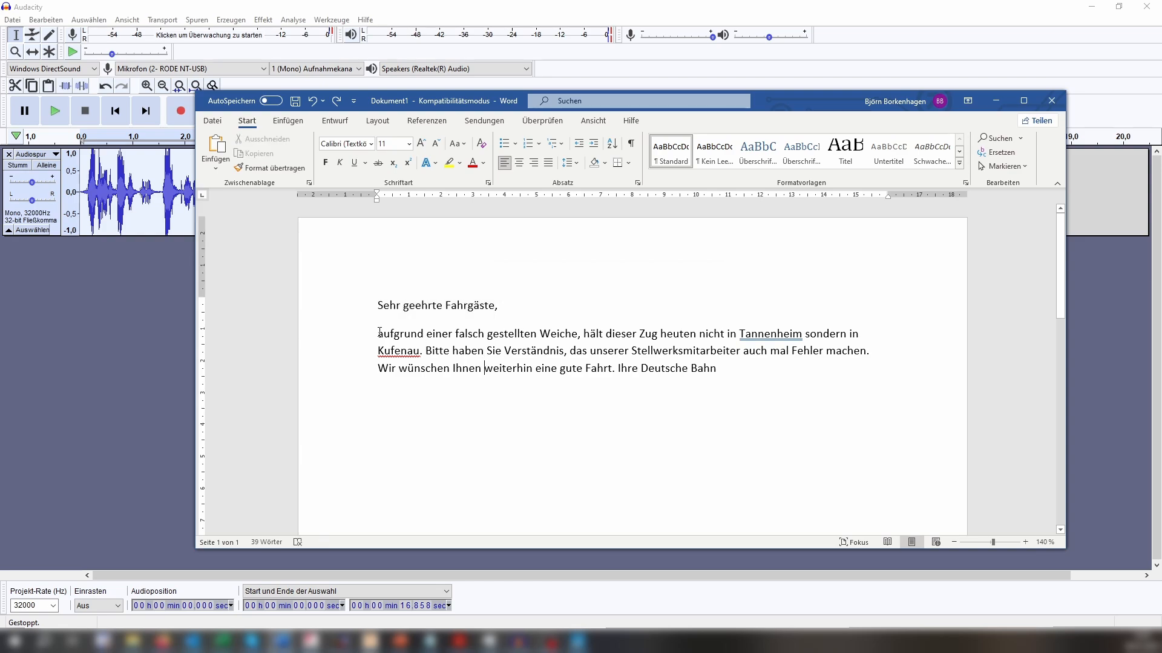
drag(378, 333, 916, 337)
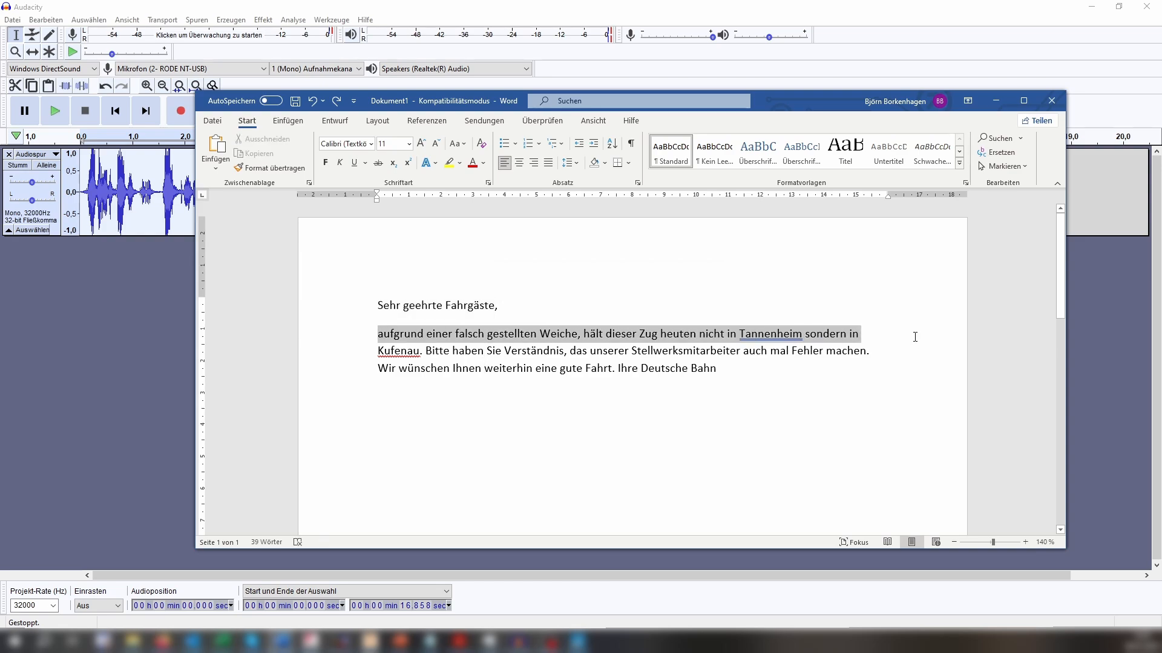
drag(916, 337, 426, 356)
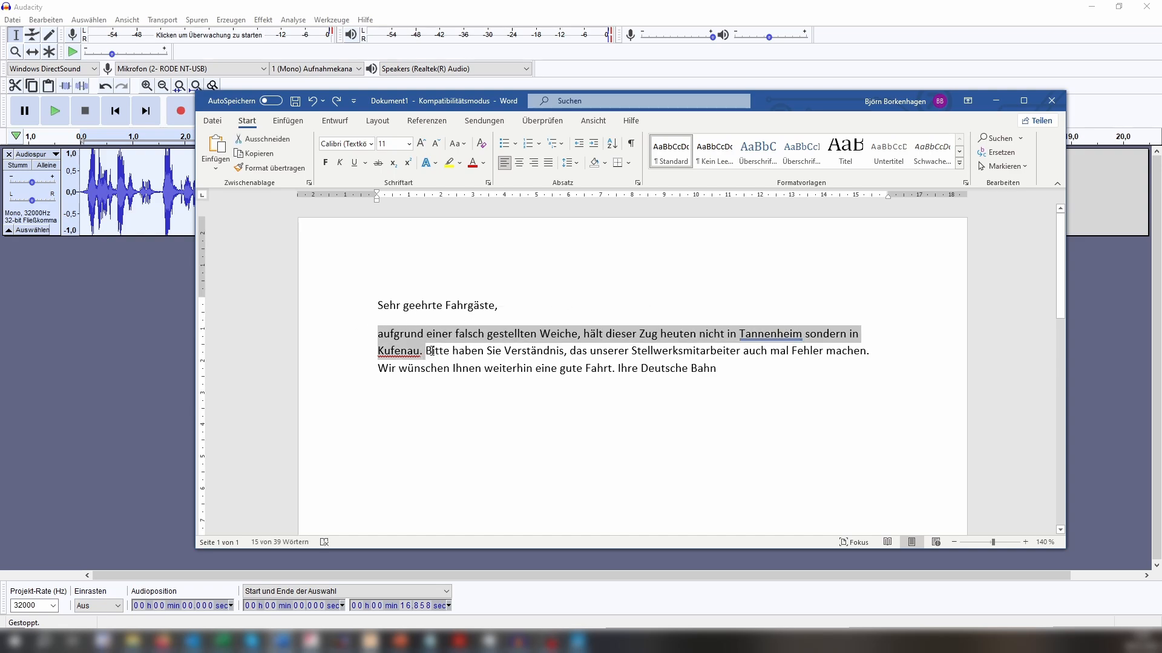
drag(426, 352, 871, 353)
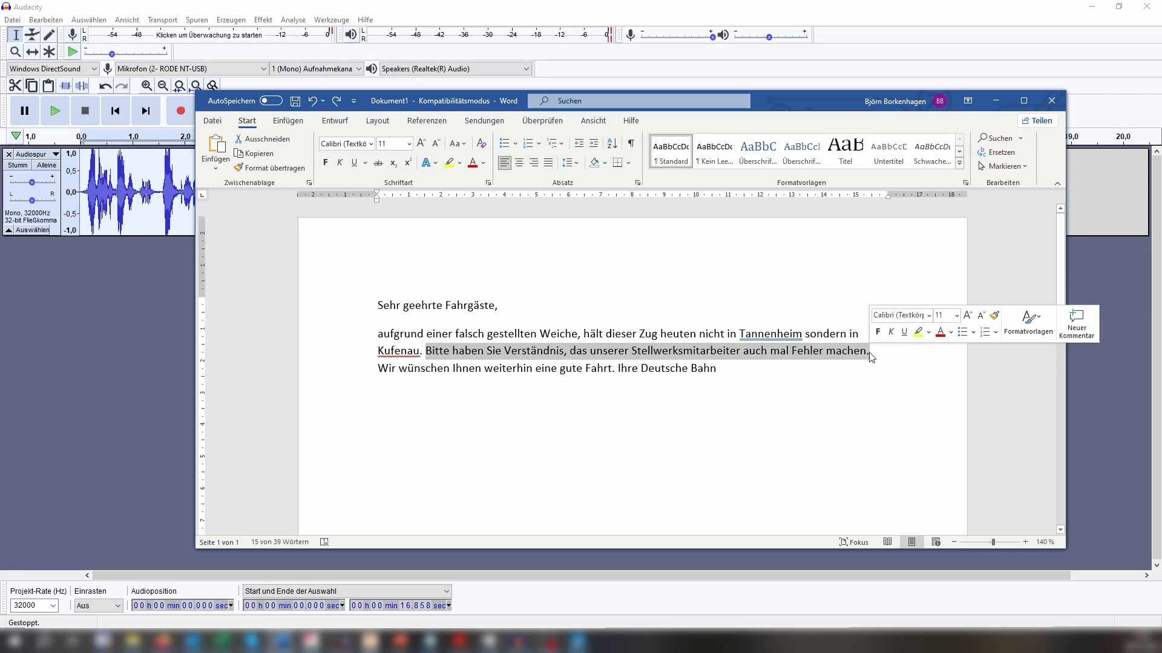
drag(357, 369, 734, 373)
Add the salutation "Sehr geehrte Fahrgäste," in a new paragraph below the existing announcement.
click(772, 414)
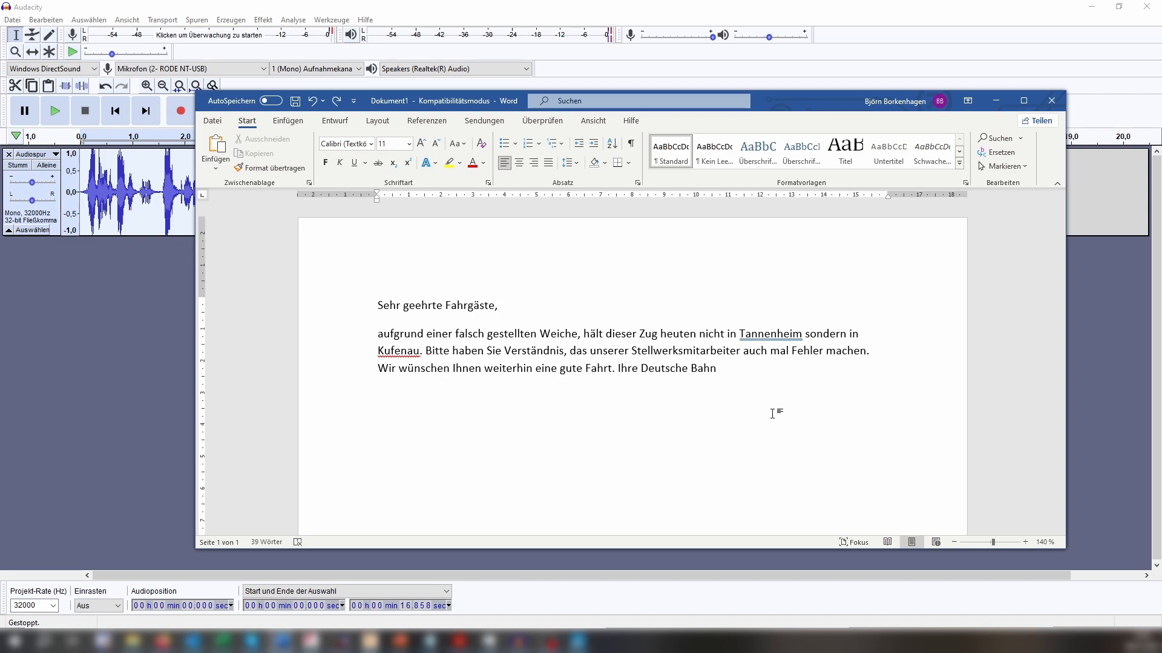
key(Return)
text(Sehr geehrte Fahrg)
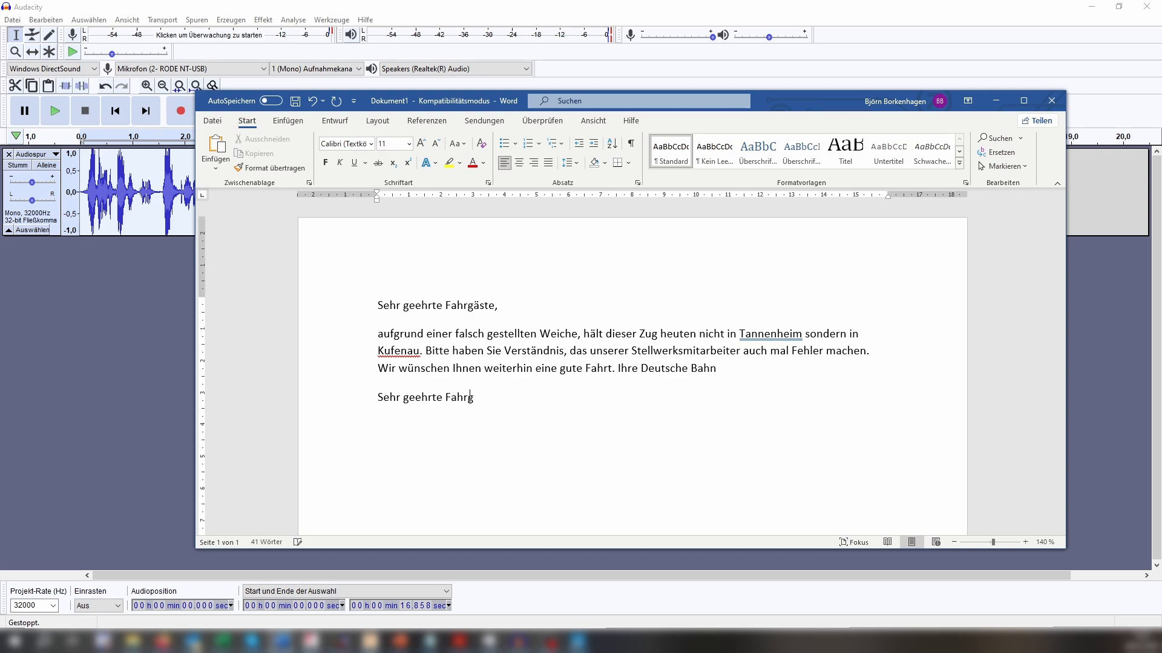
text(äste, )
text(wir werden)
text( unsere Fah)
text(rt )
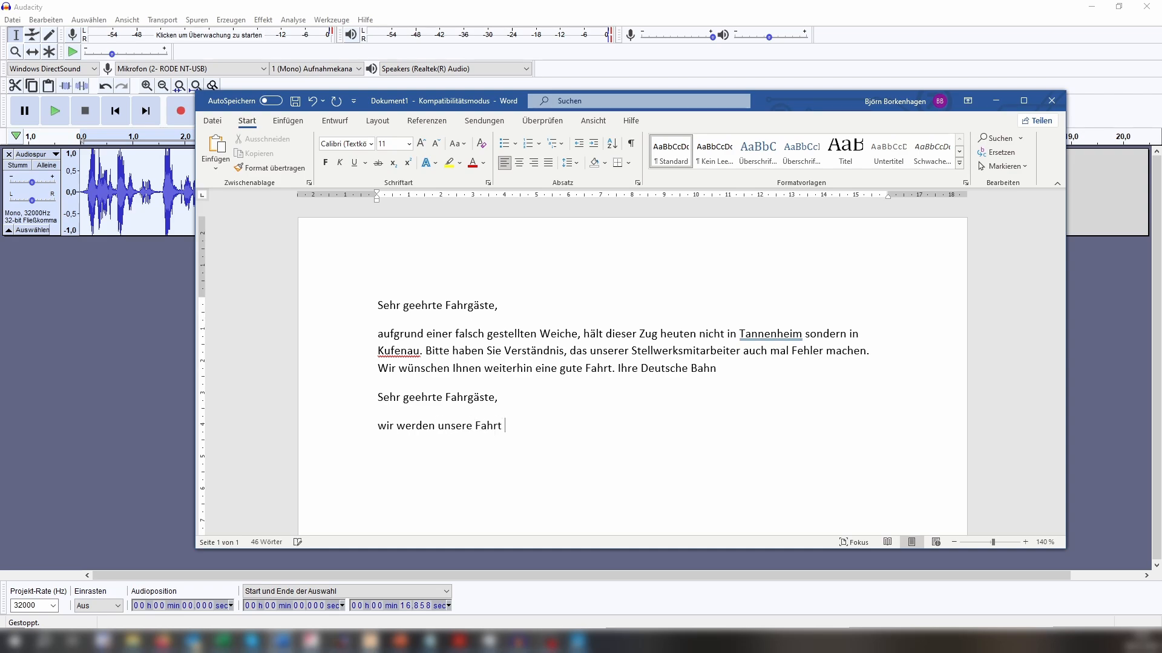
text(in kürze fortsetzen, sobald unser)
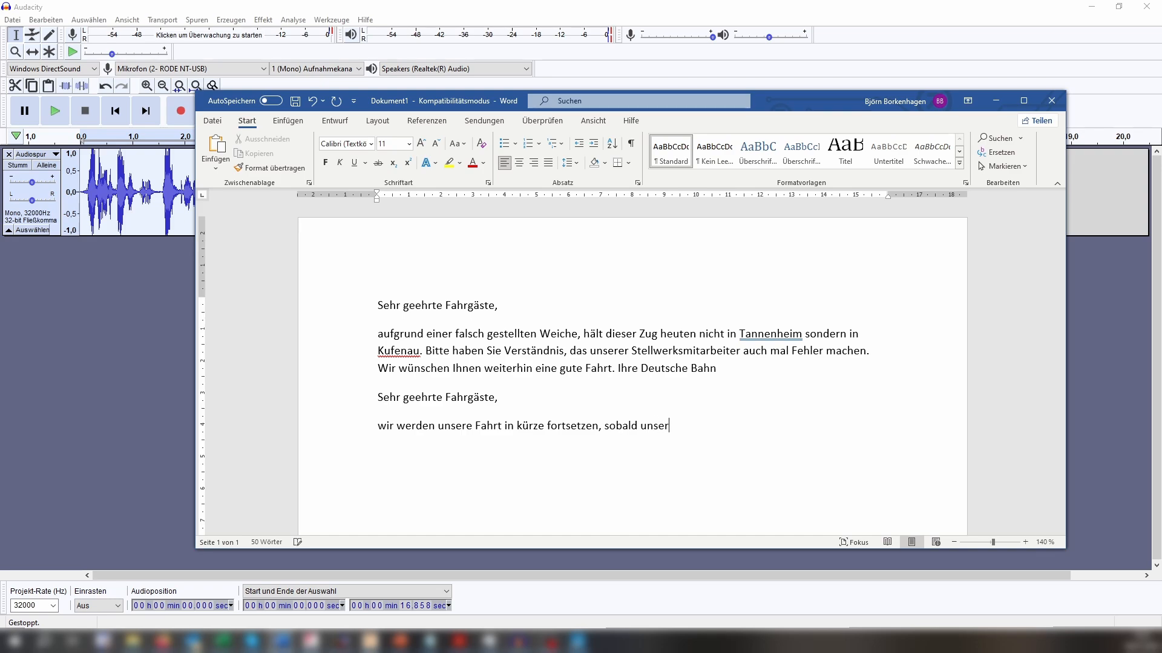
text( Lokführer eingetrogf)
Write "wir werden unsere Fahrt in kürze fortsetzen, sobald unser Lokführer eingetroffen ist" in a new paragraph below the second salutation.
key(BackSpace)
key(BackSpace)
key(BackSpace)
text(ffen i)
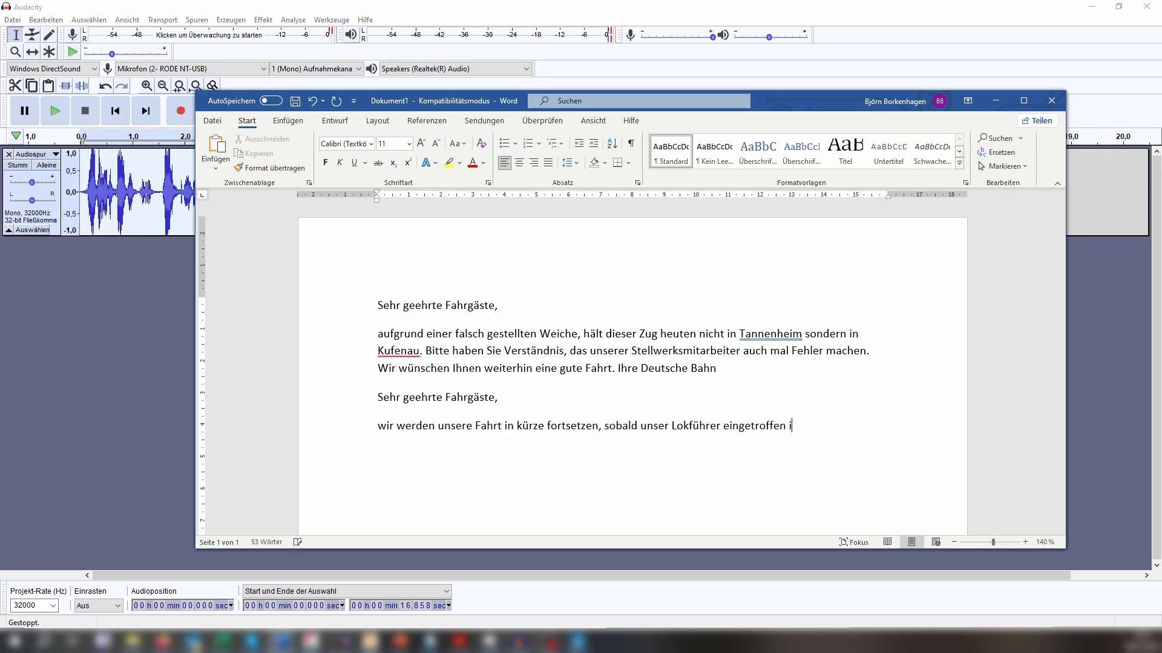
text(st. Dieser sitz jedoch im Gegen)
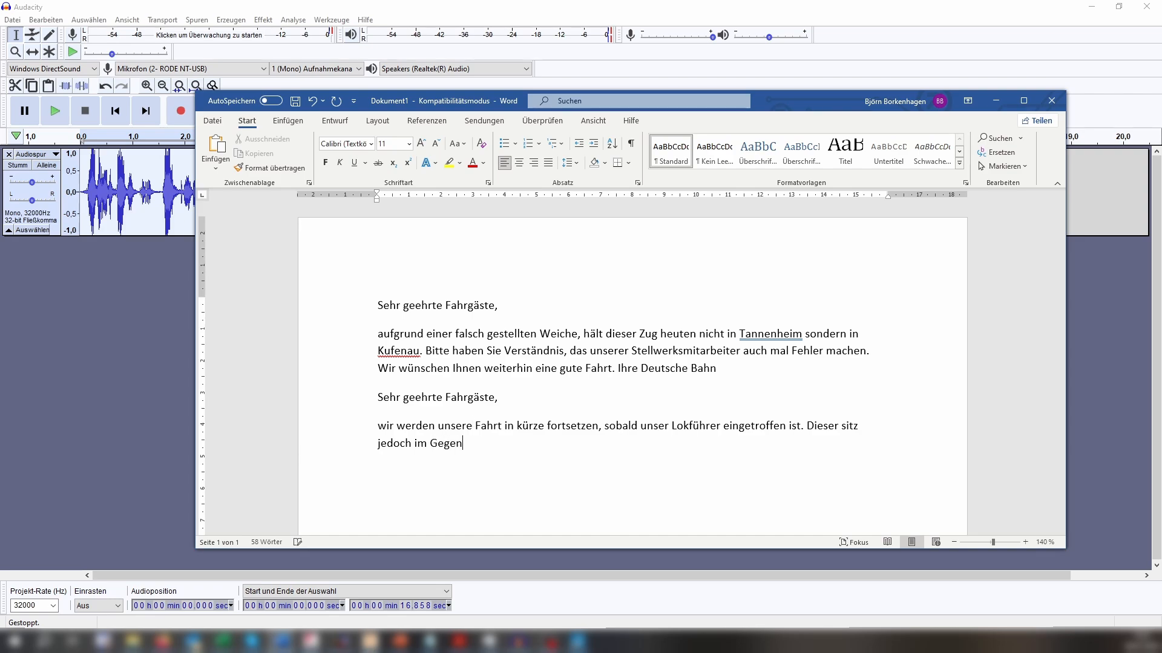
text(zug, der ebenfalls 20 min)
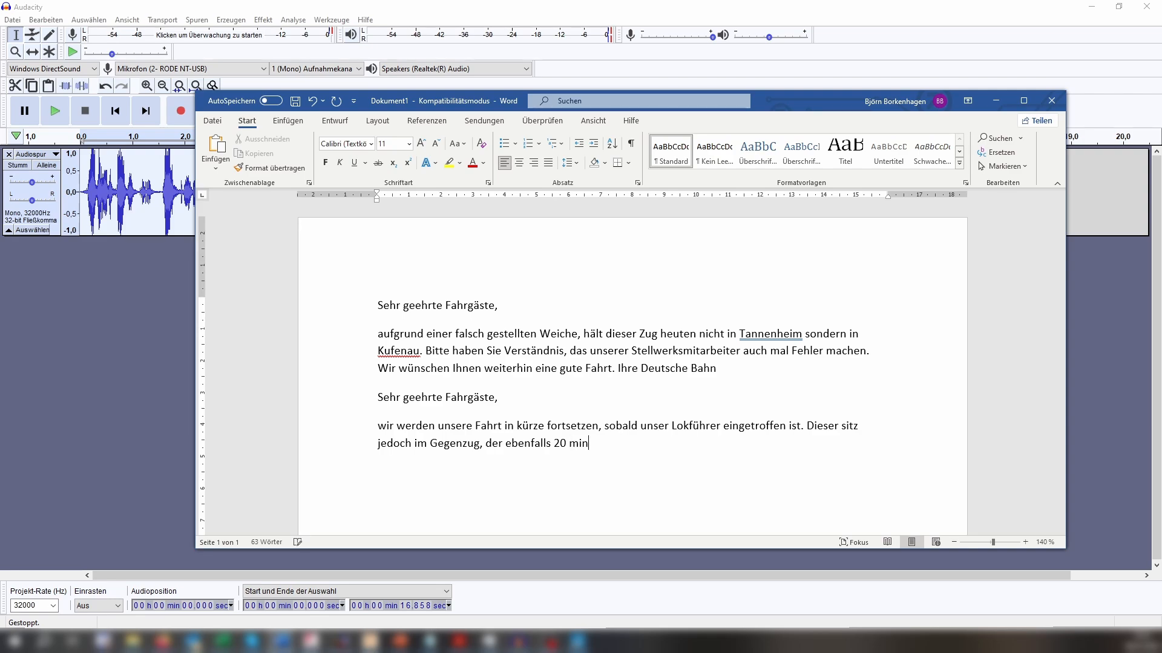
End that sentence and continue the paragraph with "Dieser sitz jedoch im Gegenzug, der ebenfalls 20 min".
text(.,)
Finish the sentence with "Verspätung hat.", correcting the misspelled noun with the spelling suggestion.
key(BackSpace)
key(BackSpace)
key(BackSpace)
text(ver)
key(BackSpace)
key(BackSpace)
text(Versü)
key(BackSpace)
text(ätung hat.)
right_click(619, 445)
click(582, 157)
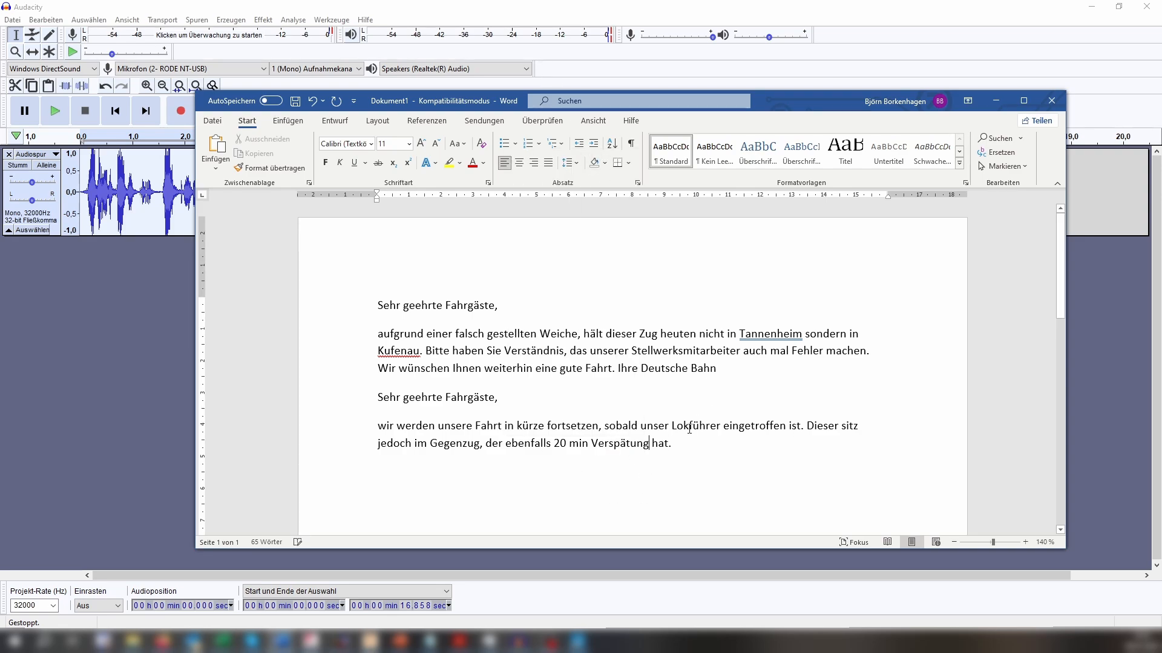
click(703, 447)
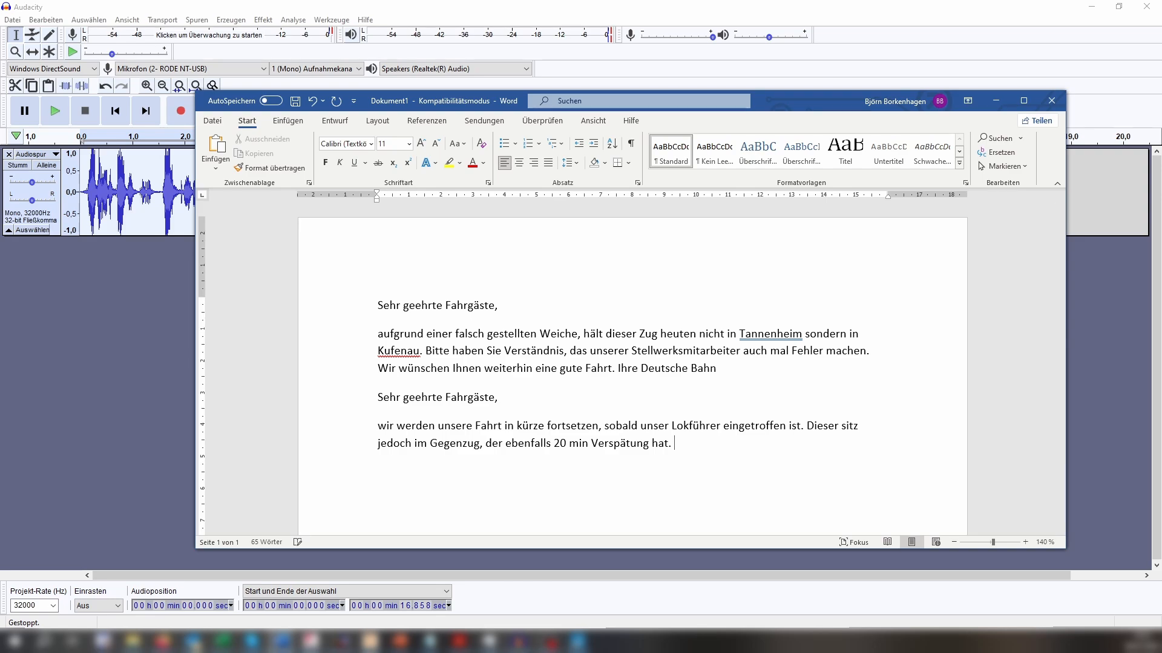
Add the sentence "Wir entschuldigen diese Unannehmlichkeiten." to the end of the second announcement.
text(Wir entschuldigen die)
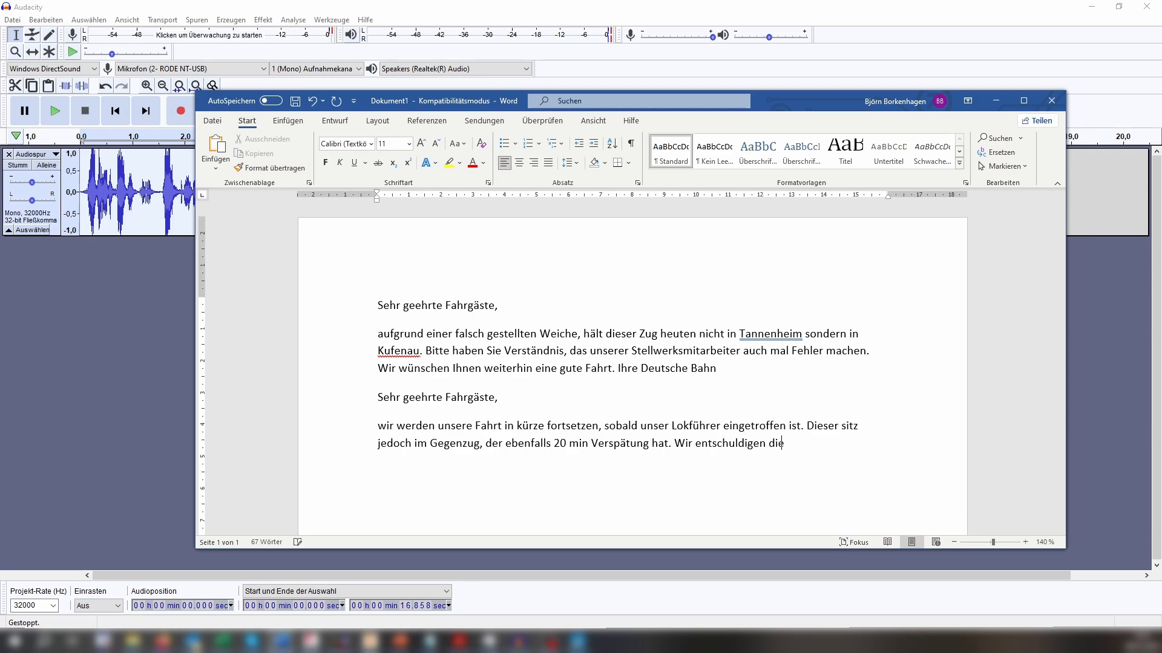
text(s unan)
key(BackSpace)
key(BackSpace)
key(BackSpace)
key(BackSpace)
text(e )
text(Unannehm)
text(lichkeite)
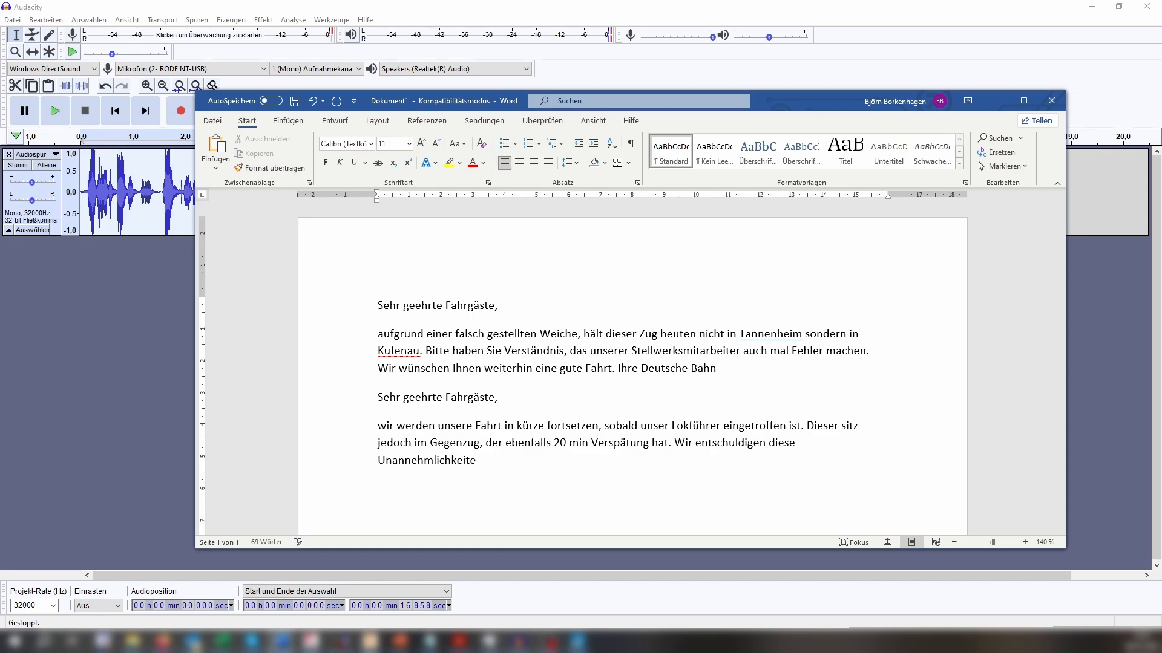
text(n .Ihre Deutsche Ba)
Close the second announcement with "Ihre Deutsche Bahn.".
key(BackSpace)
key(BackSpace)
text(Bahn.)
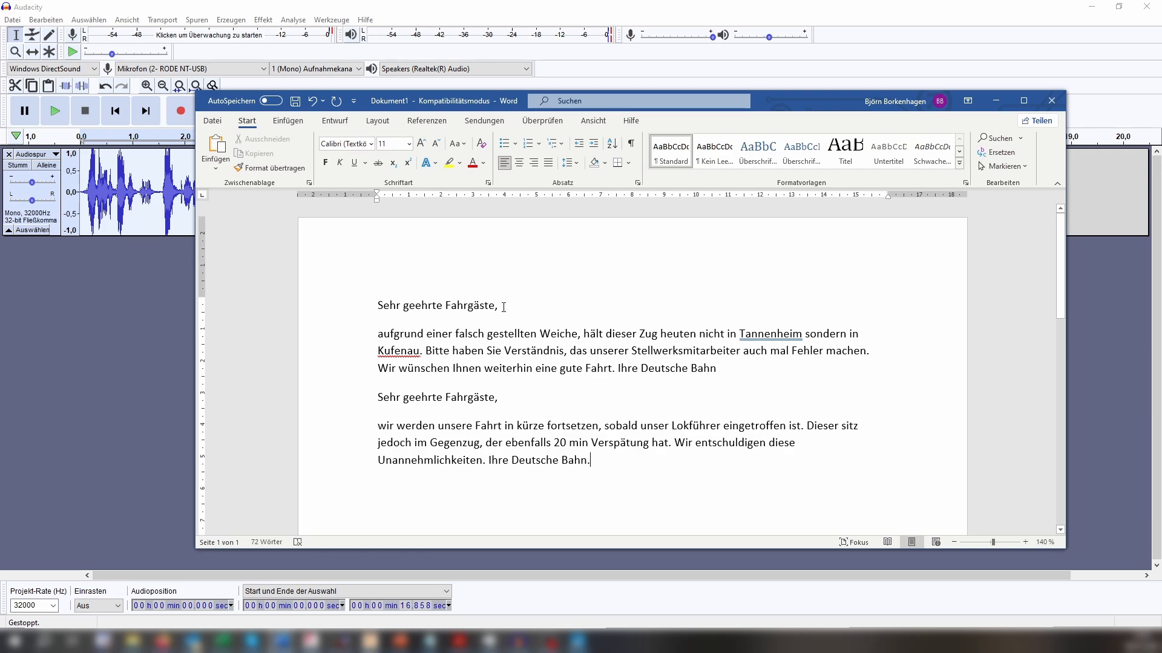
Compare the reusable parts of both announcements by highlighting their salutations, the second closing phrase and most of the second text.
drag(503, 306, 356, 310)
drag(504, 398, 377, 400)
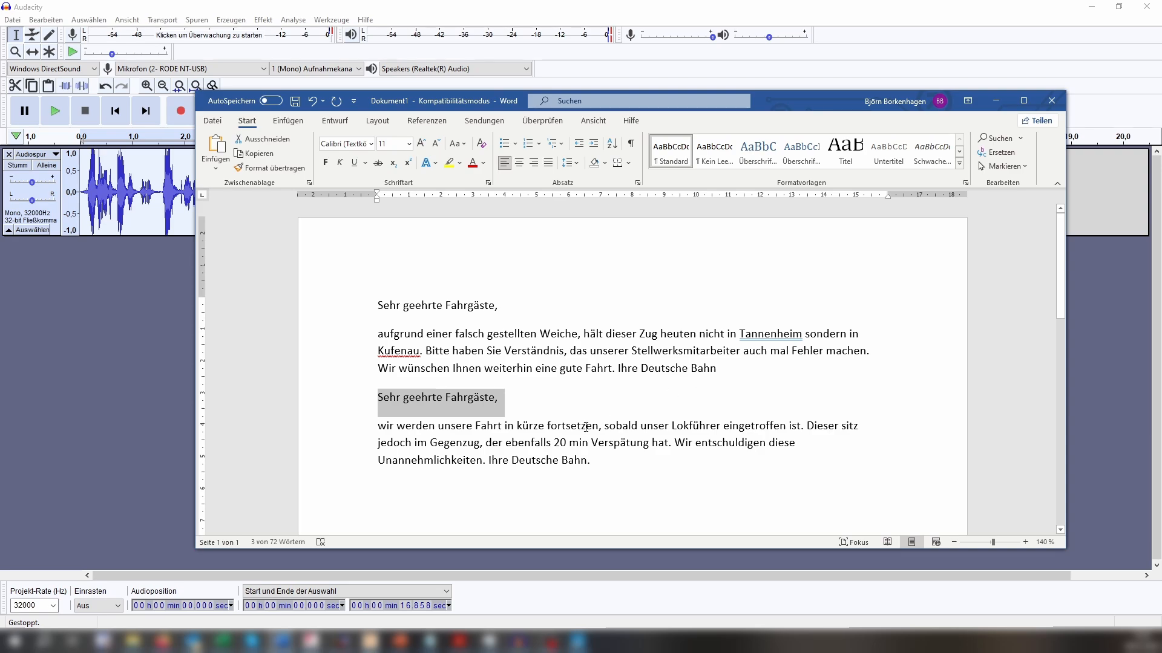
drag(593, 459, 509, 463)
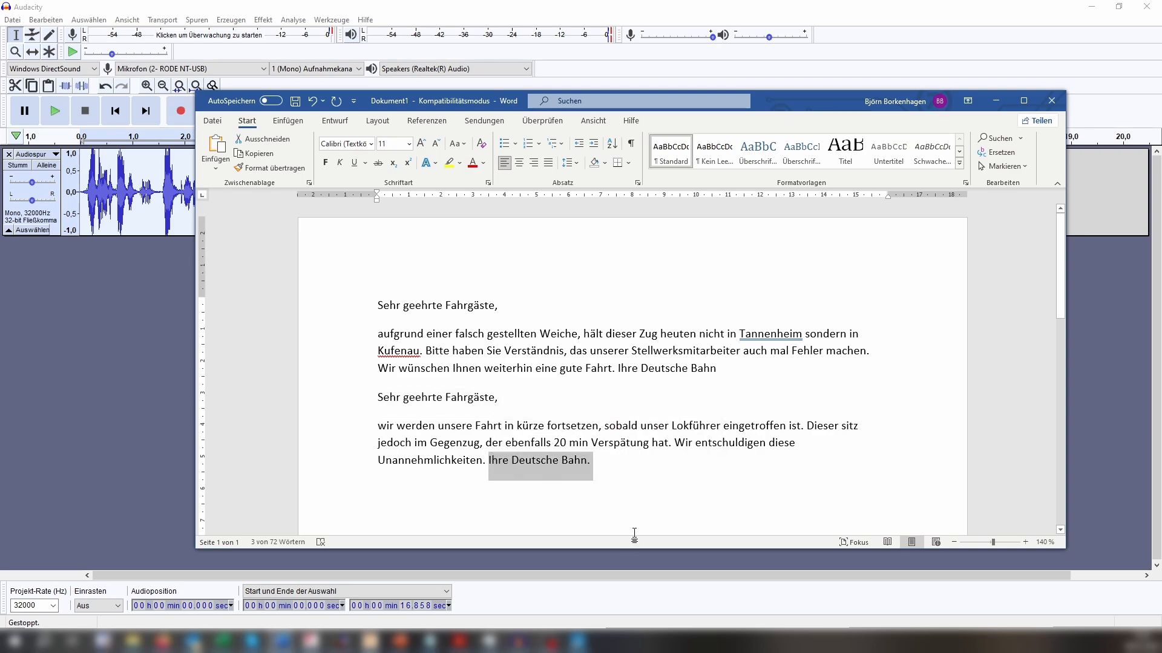
click(375, 397)
drag(375, 397, 651, 455)
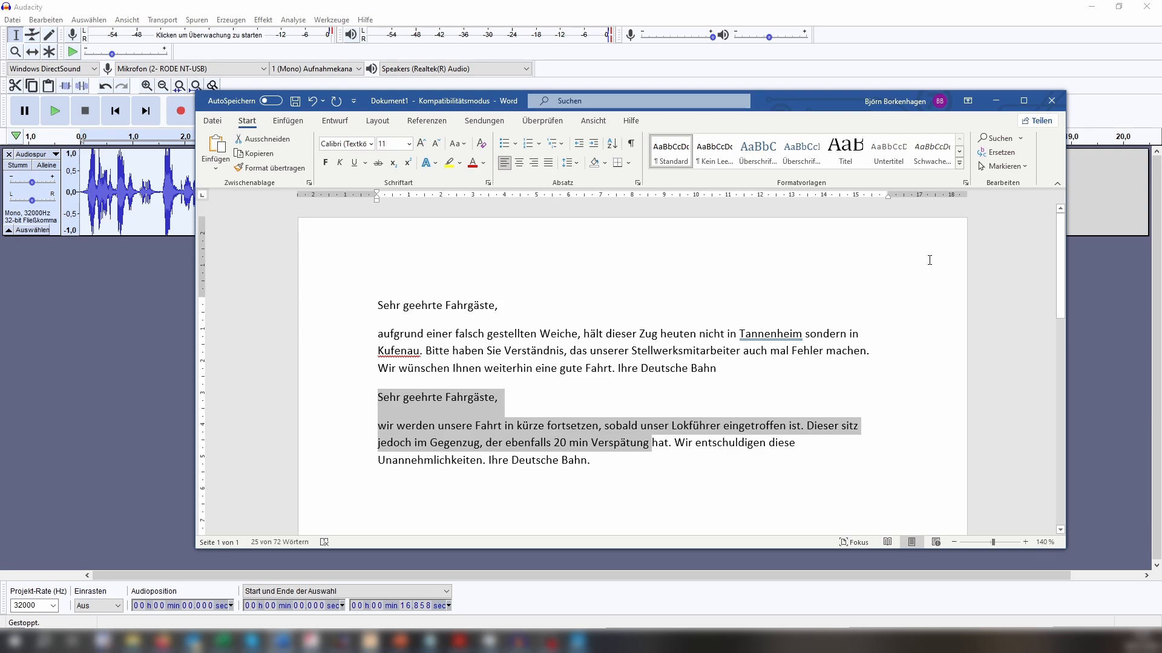
Switch to Audacity, select the spoken salutation from 0 to 1.486 s in the recorded announcement, and play it.
click(996, 100)
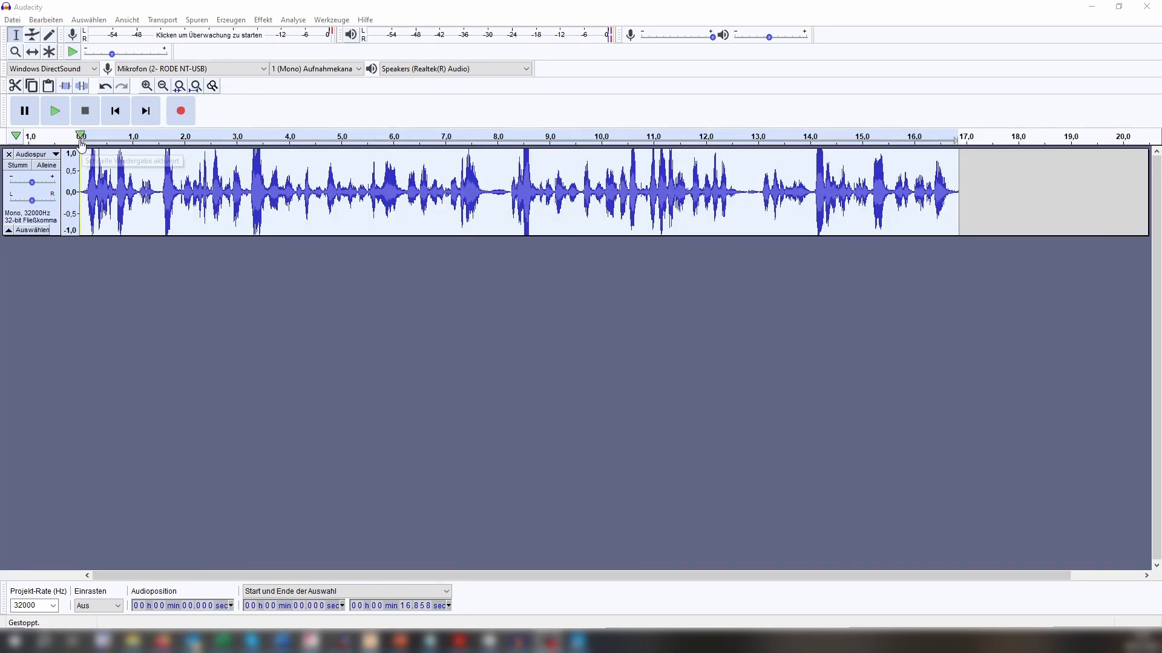
click(54, 112)
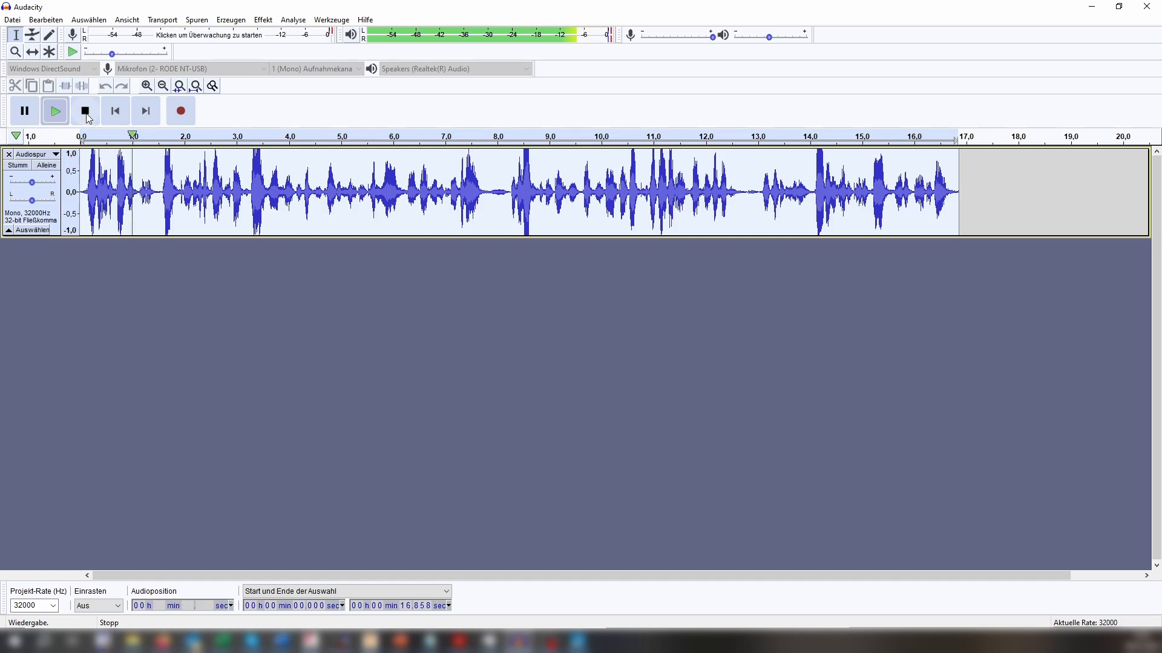
key(space)
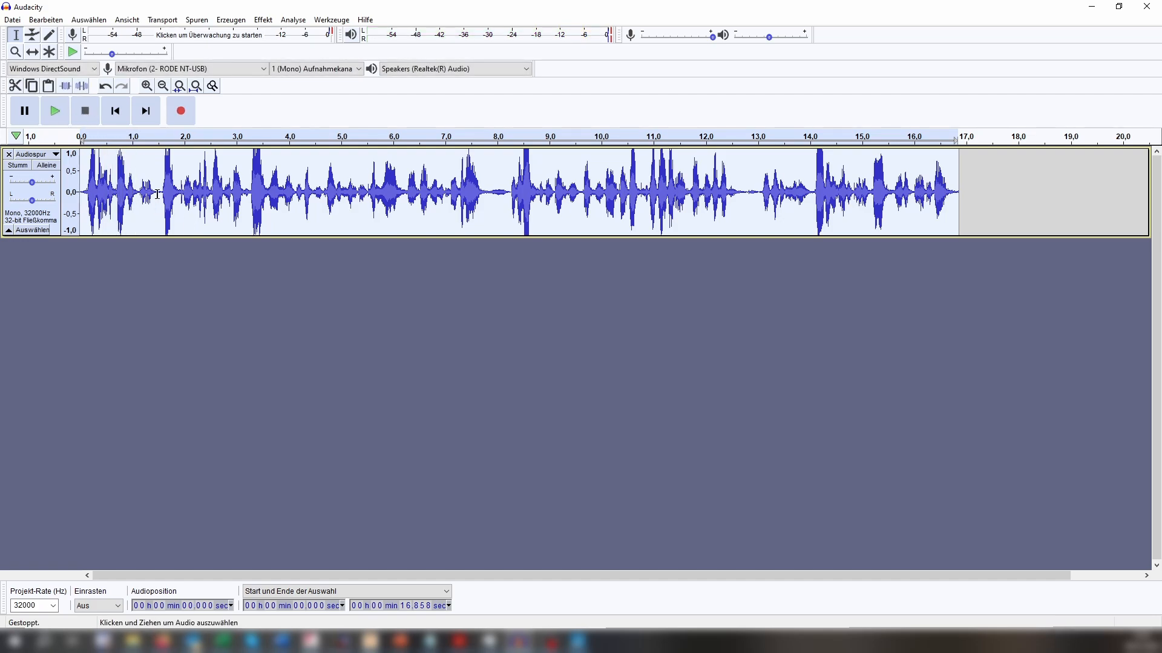
drag(157, 193, 81, 194)
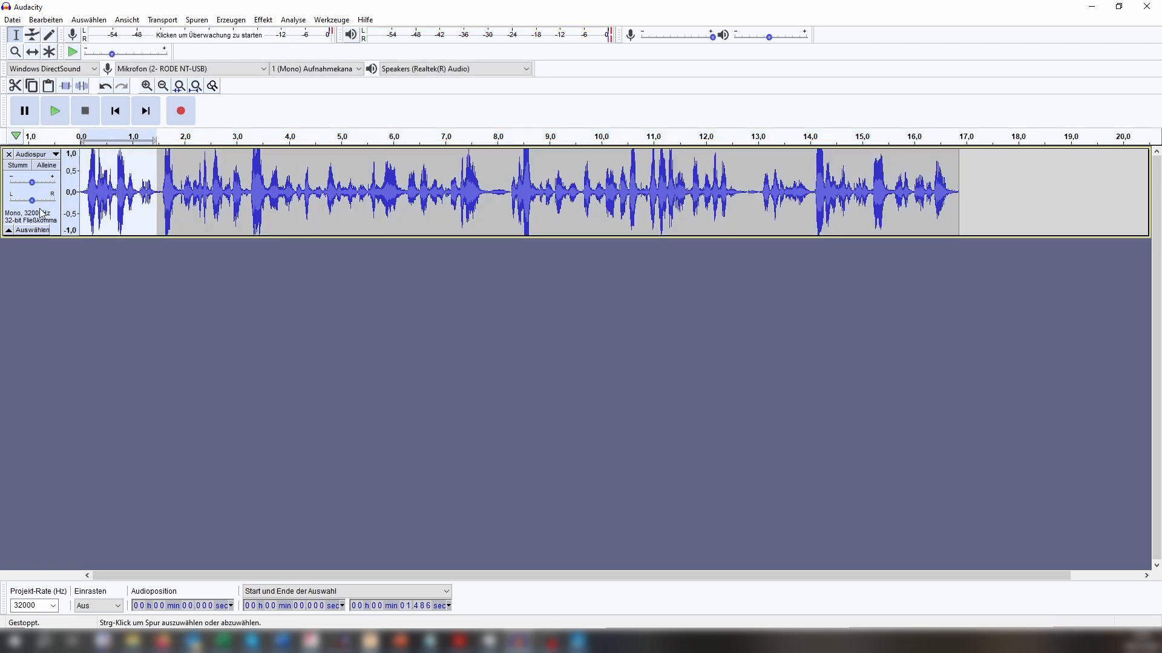
click(61, 110)
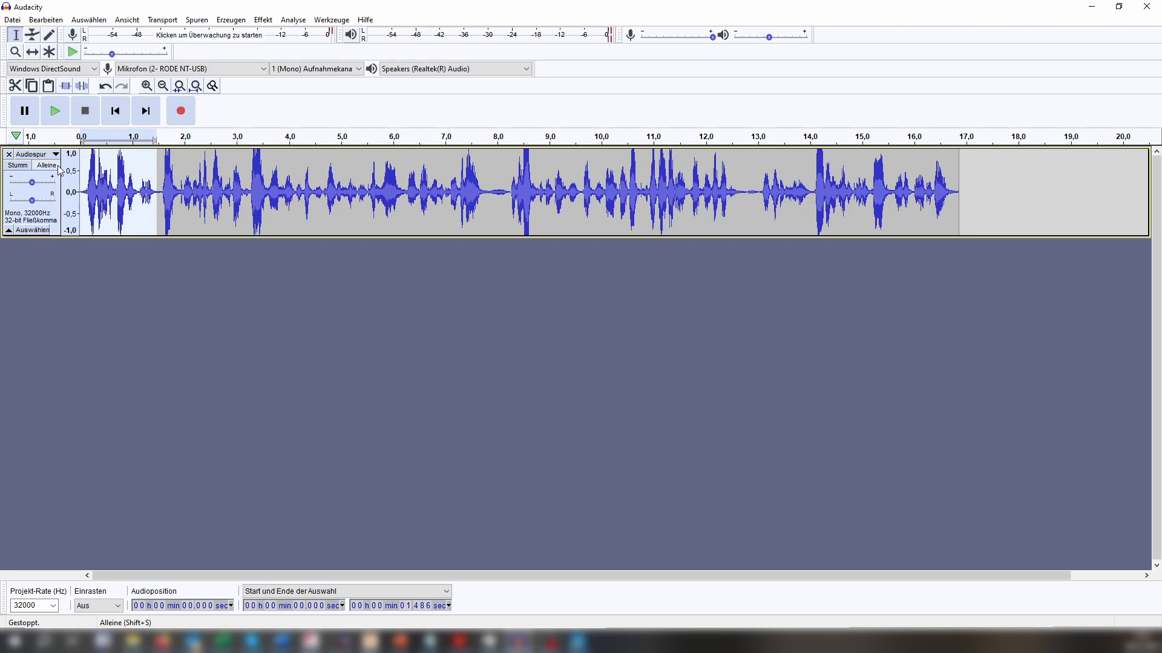
Create a new project and paste a copy of the selected salutation into it as its own track.
click(17, 23)
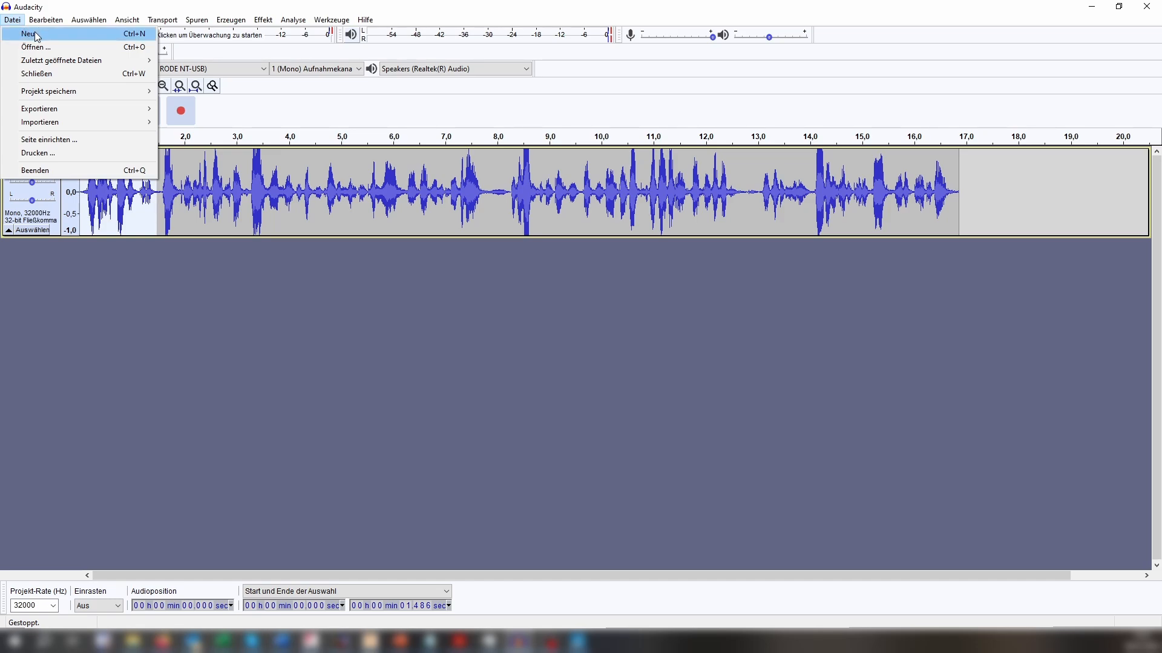
click(39, 36)
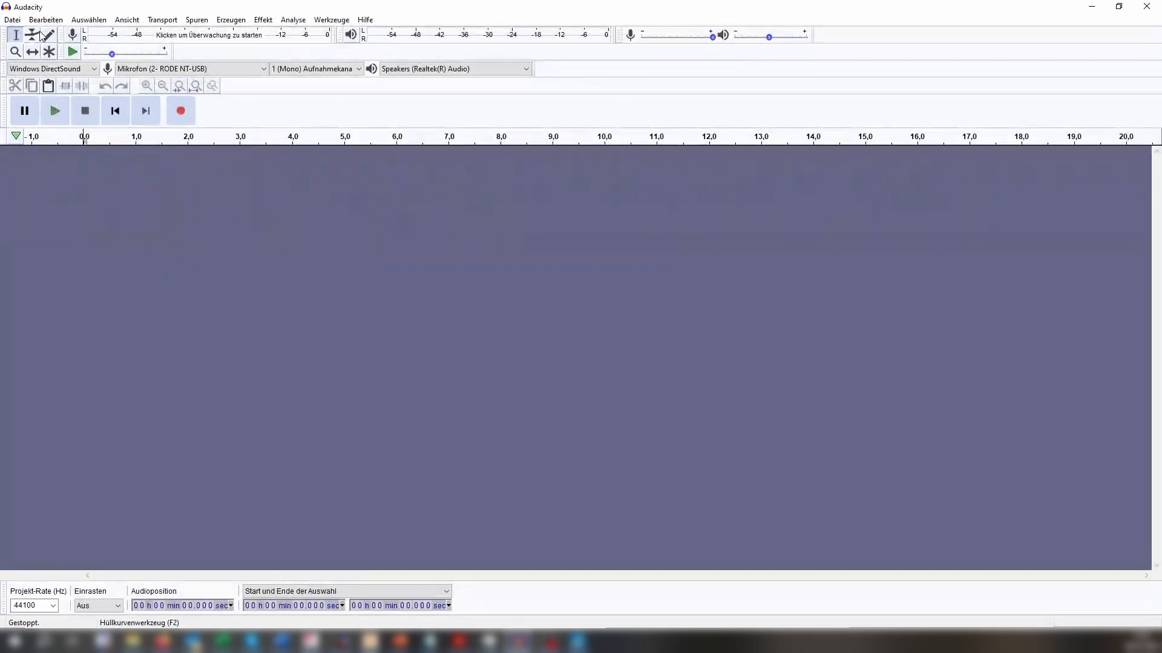
drag(51, 9, 622, 111)
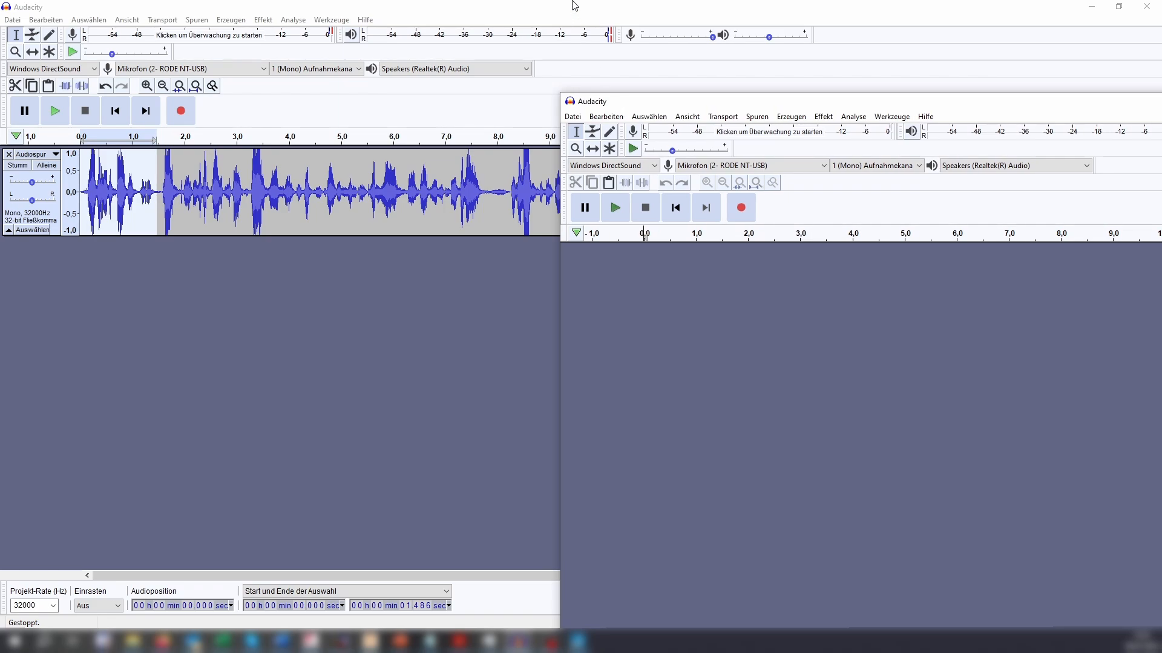
click(572, 12)
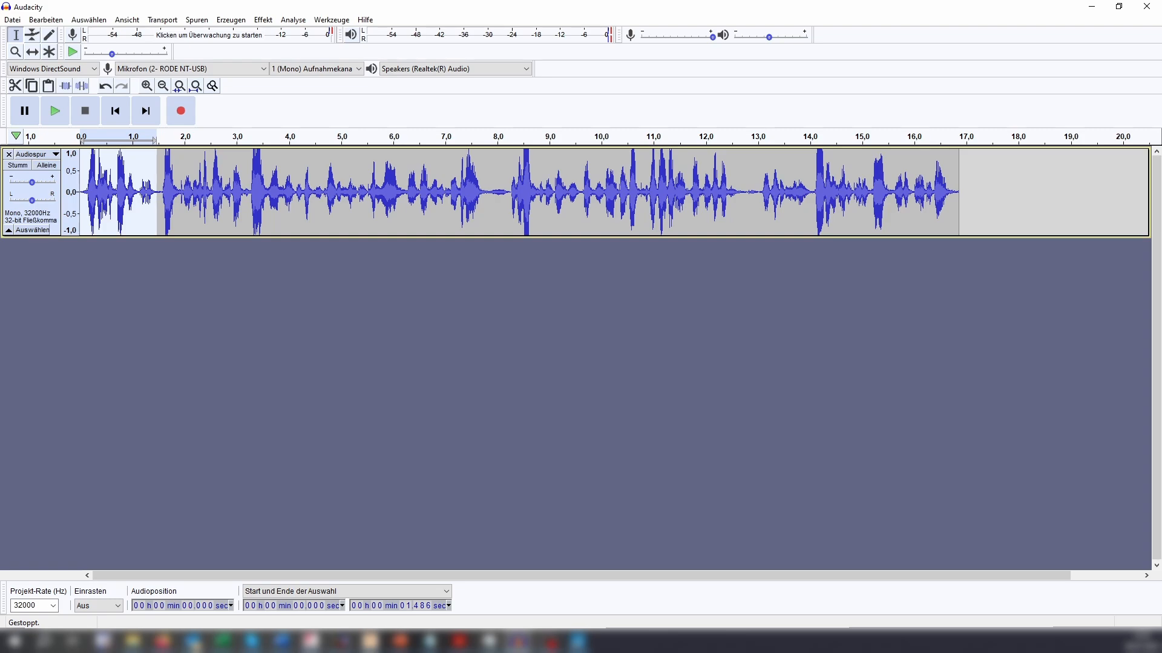
key(ctrl+n)
key(ctrl+v)
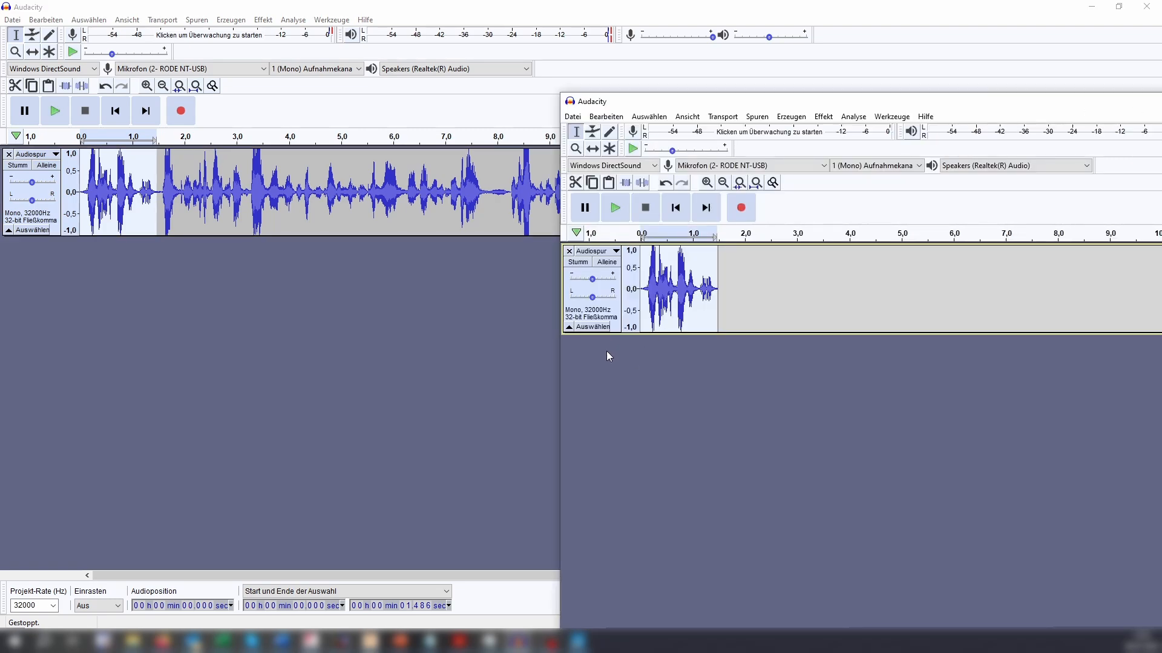
Maximize the new project, set its project rate to 32000 Hz, and play the pasted salutation.
drag(776, 100, 569, 0)
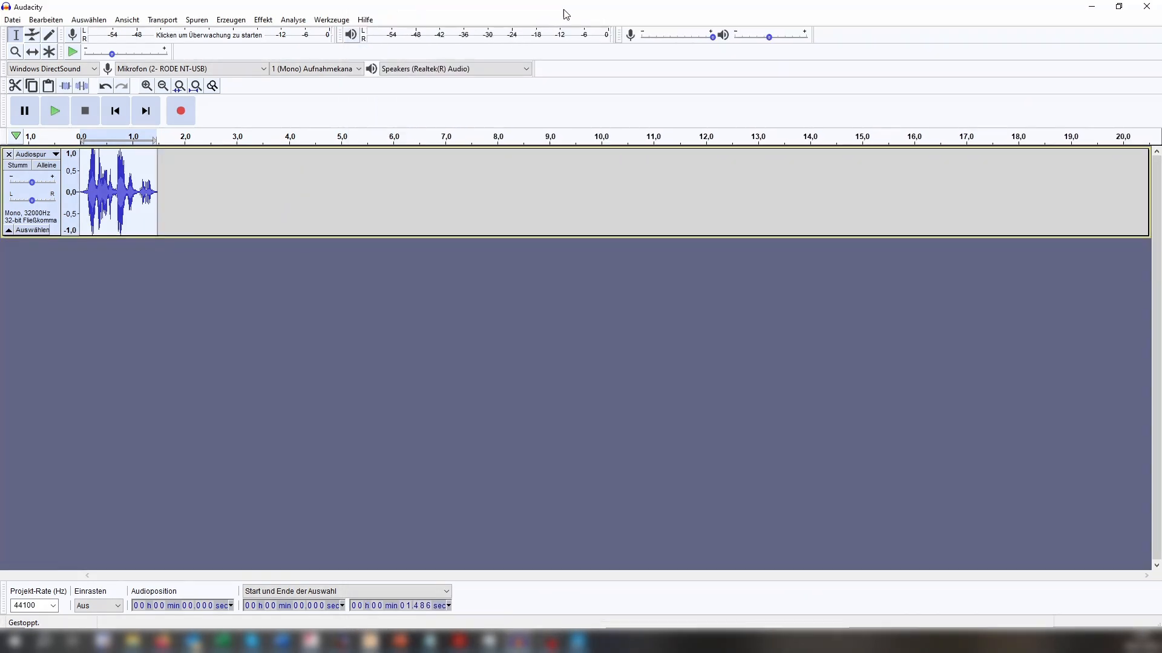
click(53, 606)
click(40, 522)
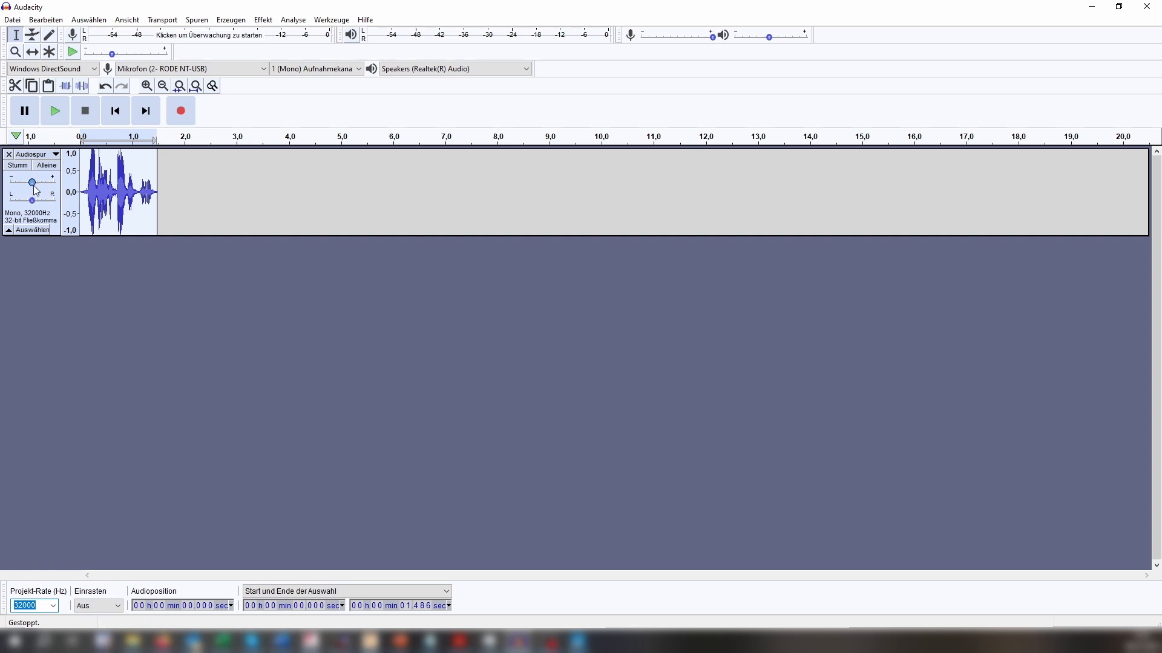
key(space)
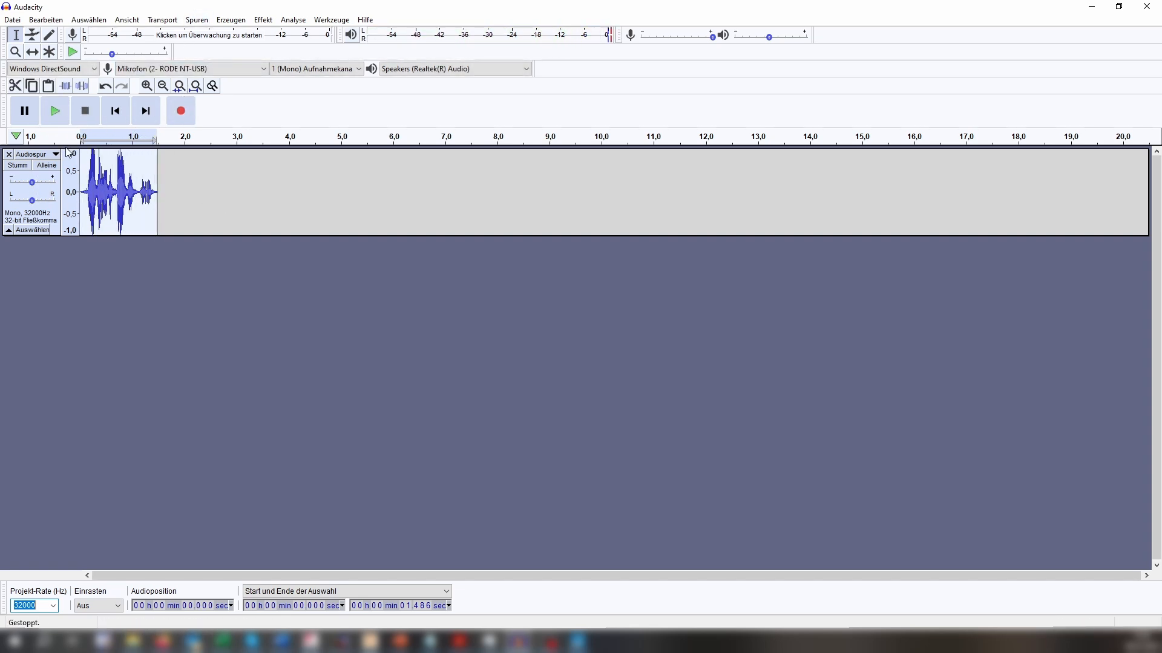
Export the salutation as a 16-bit PCM WAV file to the Soundlib folder with a name beginning "Sehr ge", leaving the metadata empty.
click(12, 20)
mouse_move(50, 113)
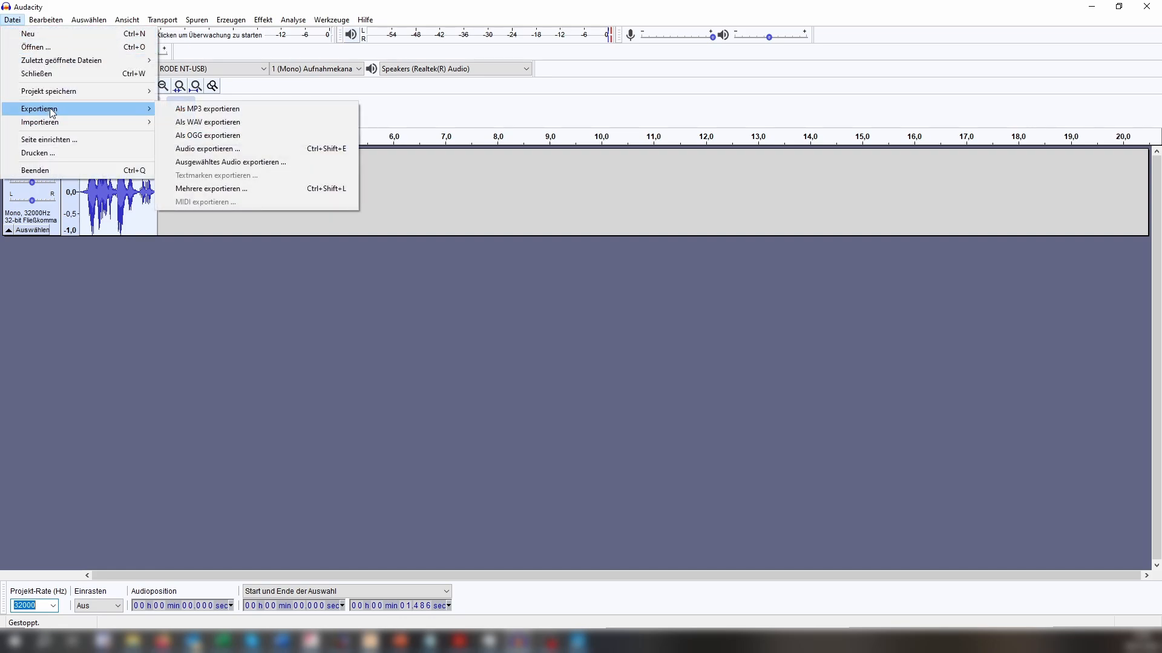
click(246, 121)
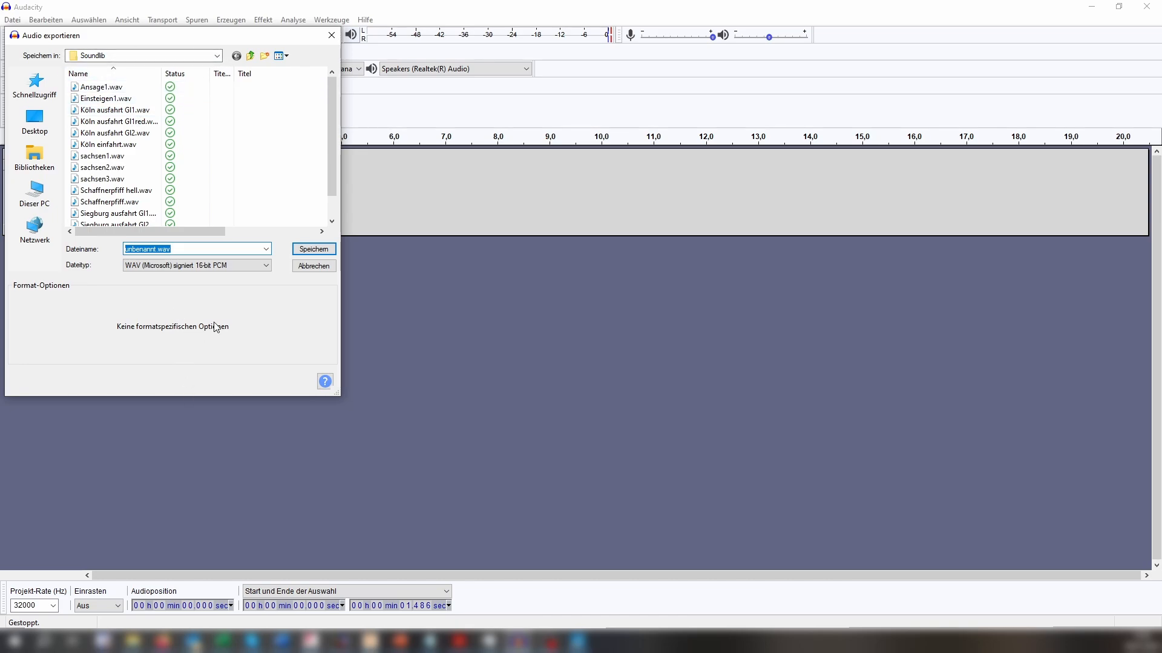
text(Sehr geehrte Fahrg)
key(Return)
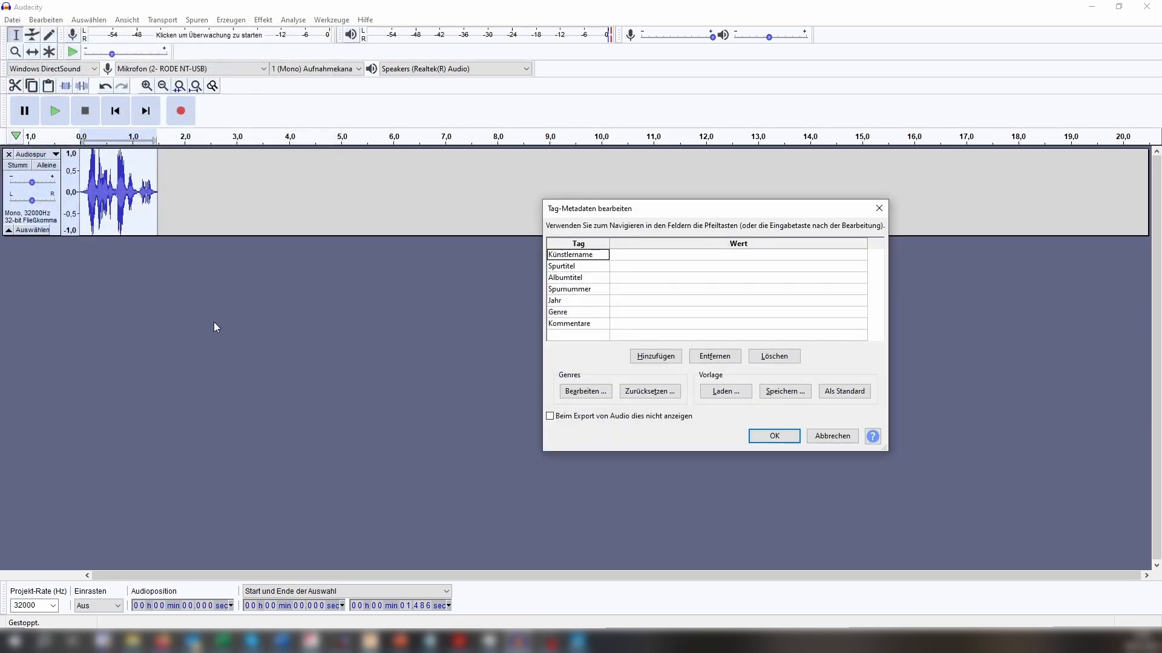
click(779, 438)
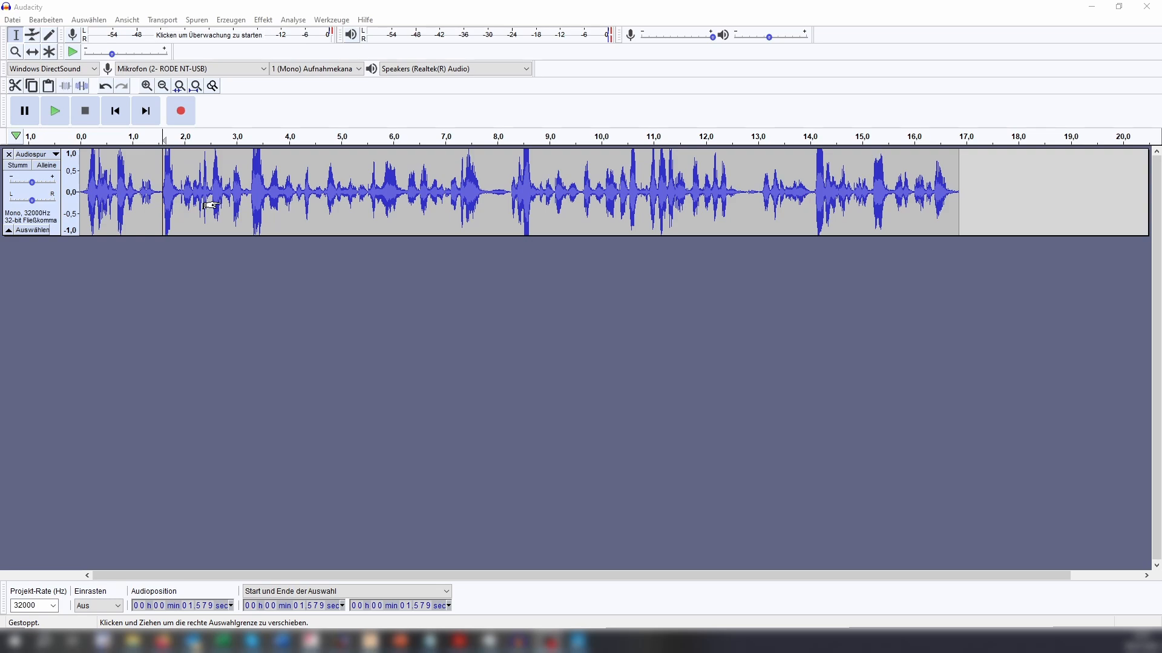
Examine the full announcement's waveform around the pause between the salutation and the following sentence.
scroll(211, 206, up, 2)
scroll(210, 206, down, 2)
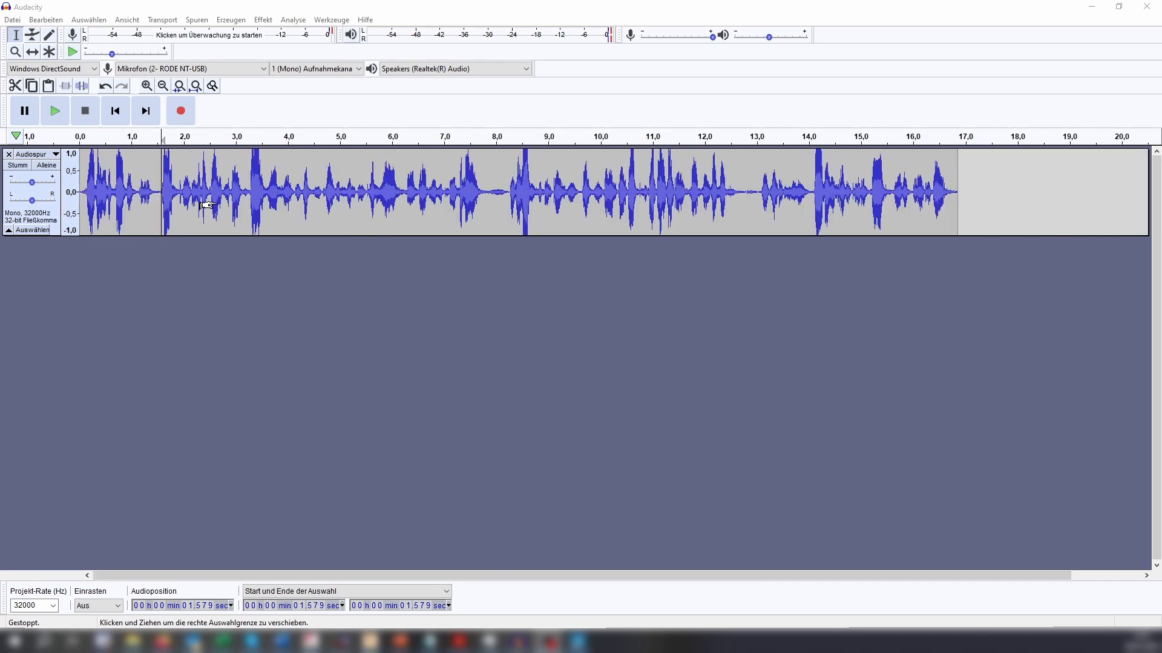
scroll(207, 206, up, 2)
scroll(207, 206, down, 2)
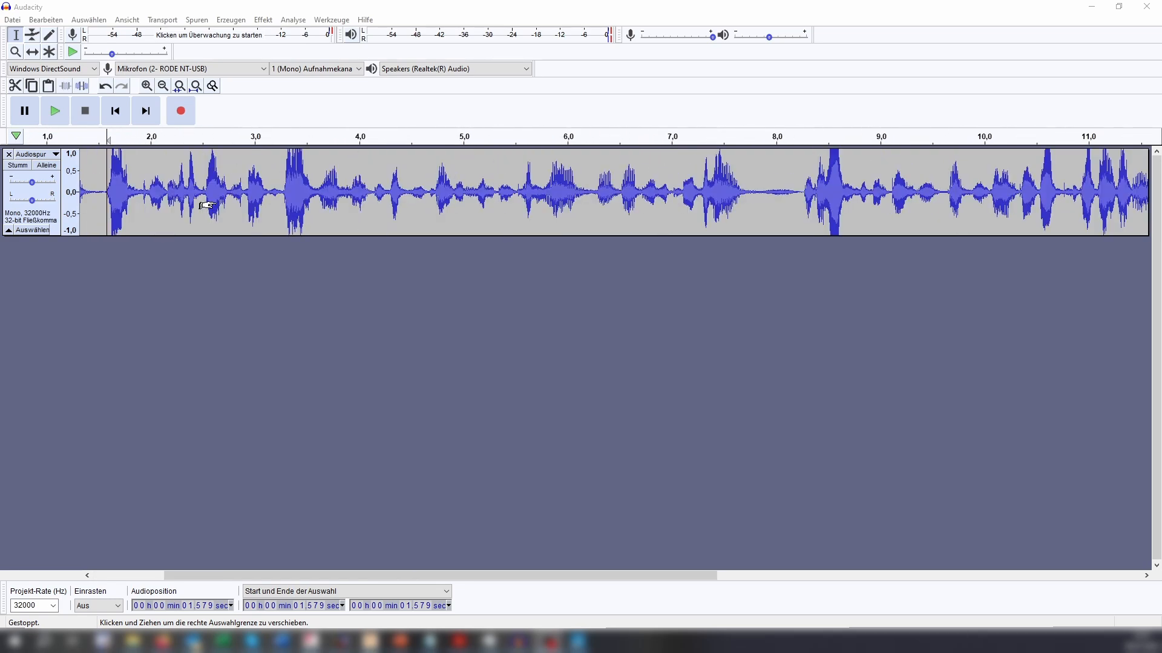
scroll(207, 206, up, 1)
scroll(208, 206, down, 1)
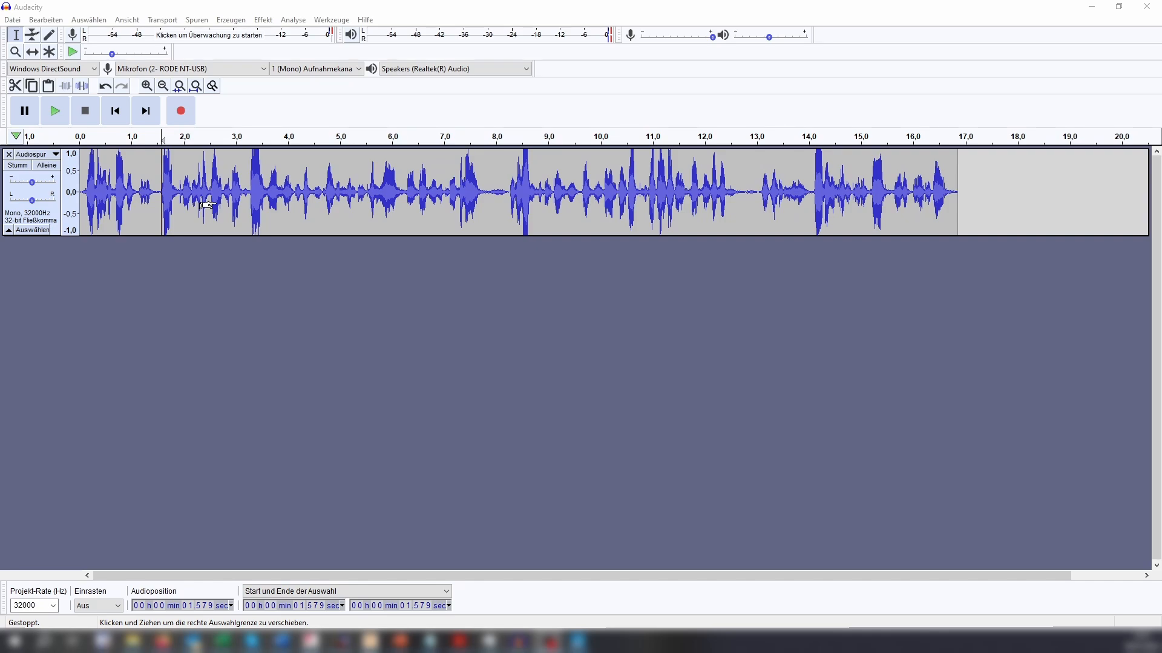
scroll(207, 206, up, 1)
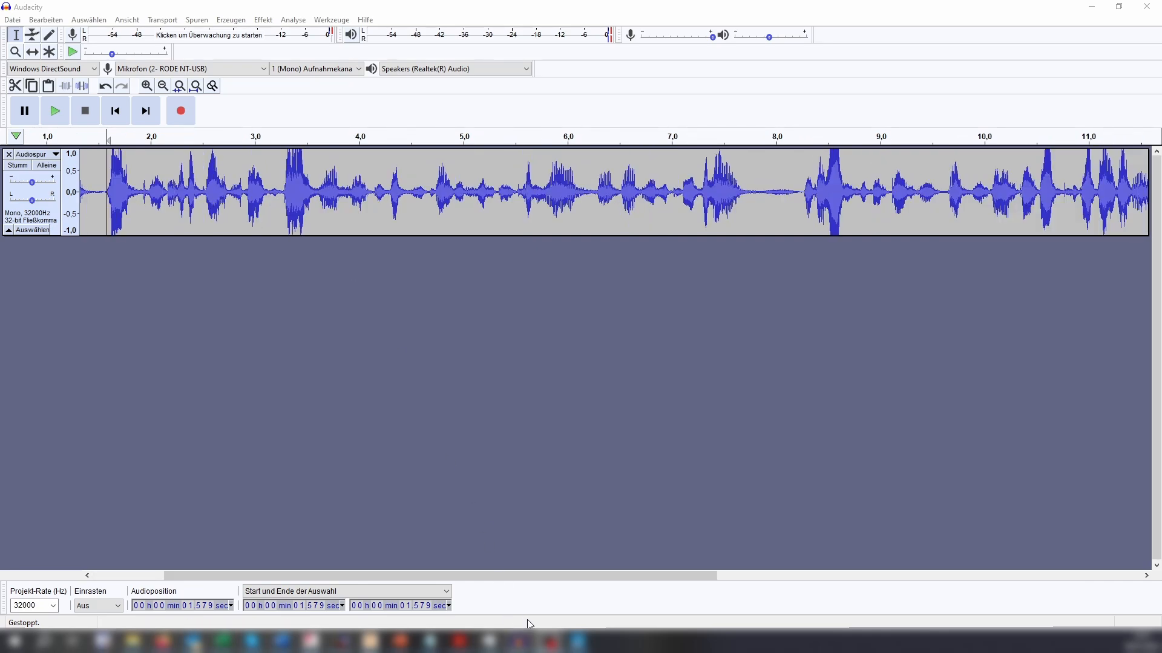
drag(522, 575, 452, 576)
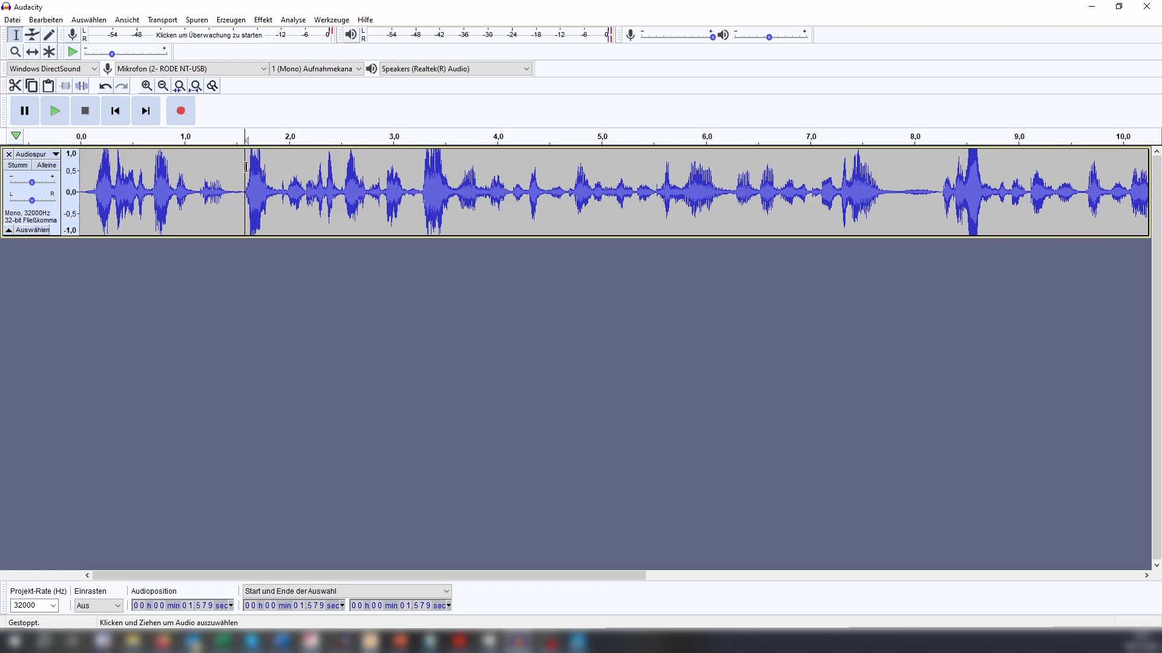
Select the sentence following the salutation, from about 1.579 s to 7.785 s, in the announcement track and play the selection.
drag(249, 167, 399, 175)
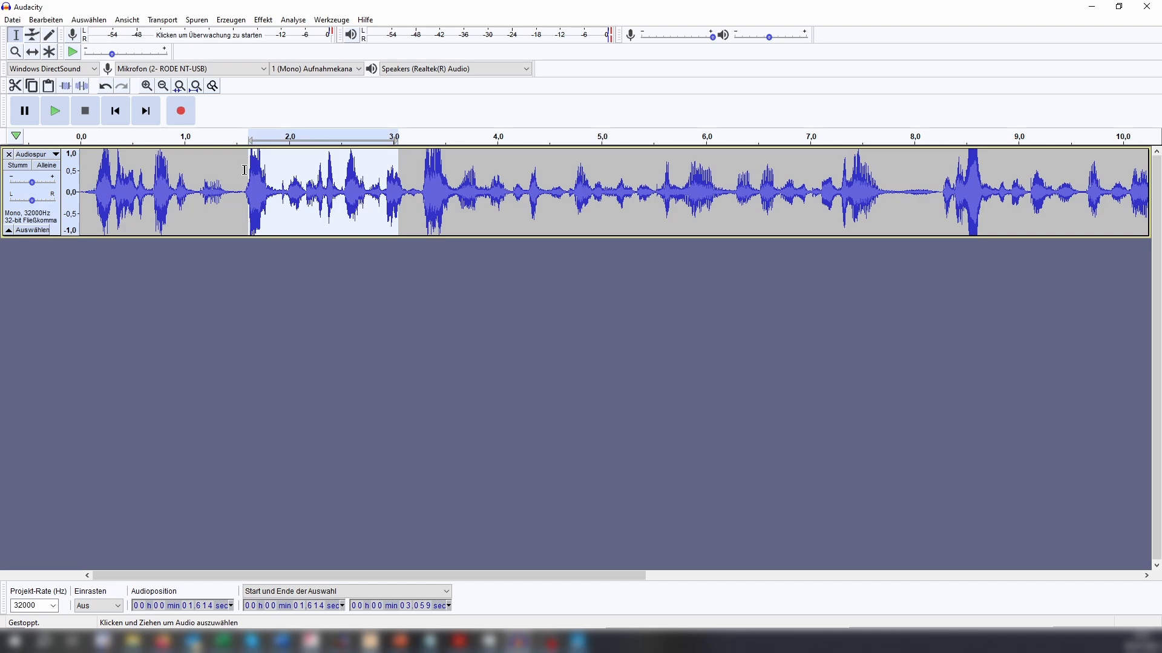
drag(246, 169, 892, 184)
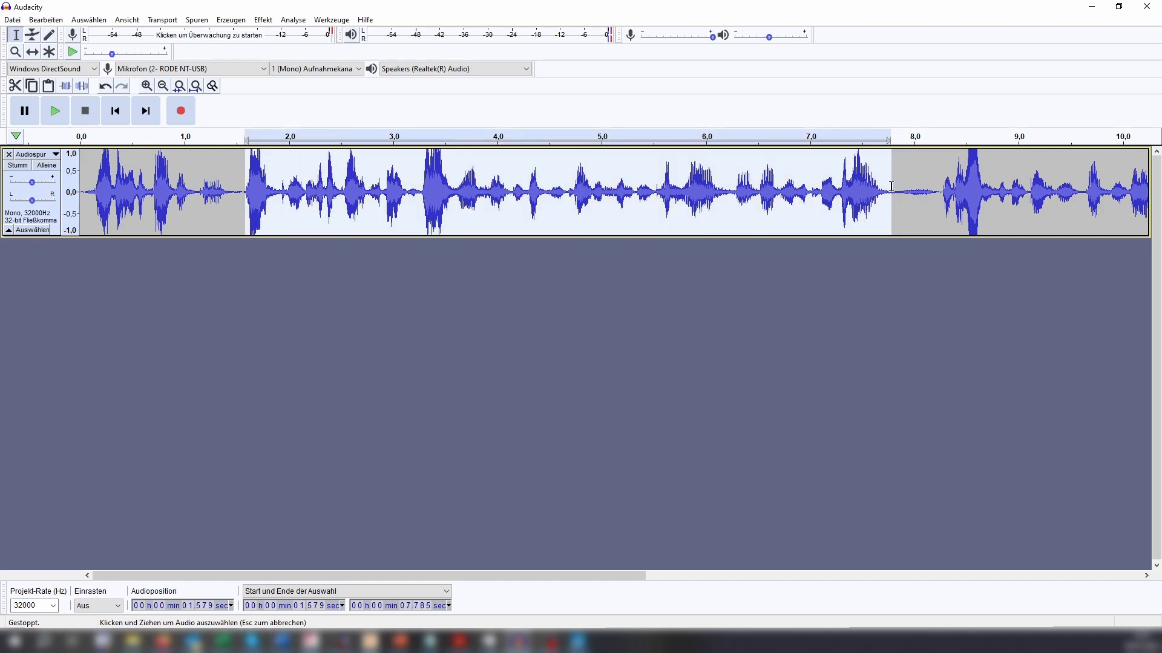
key(space)
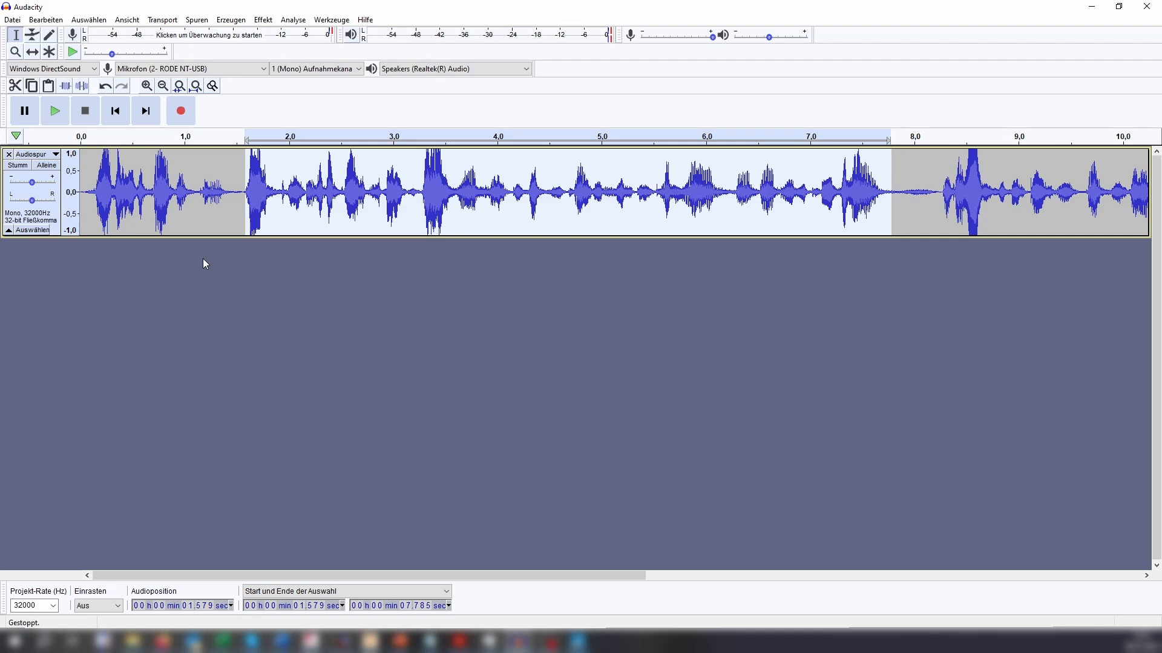
key(space)
Paste a copy of the selected sentence into a new project and move that project's window up so its project rate is in view.
key(ctrl+n)
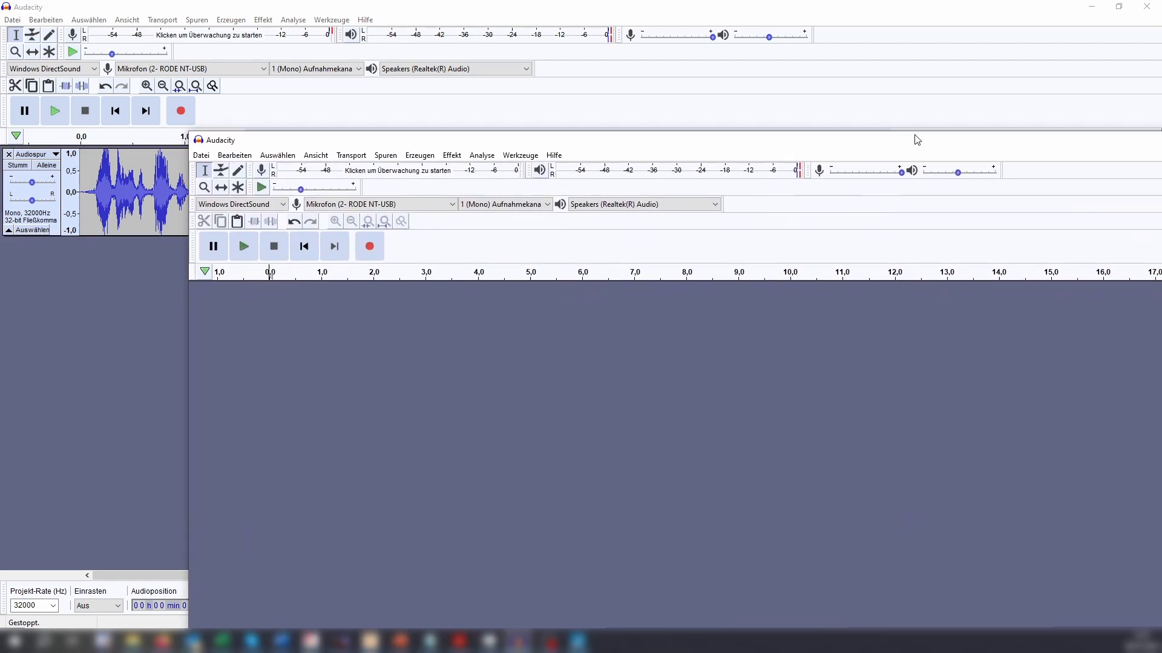
key(ctrl+v)
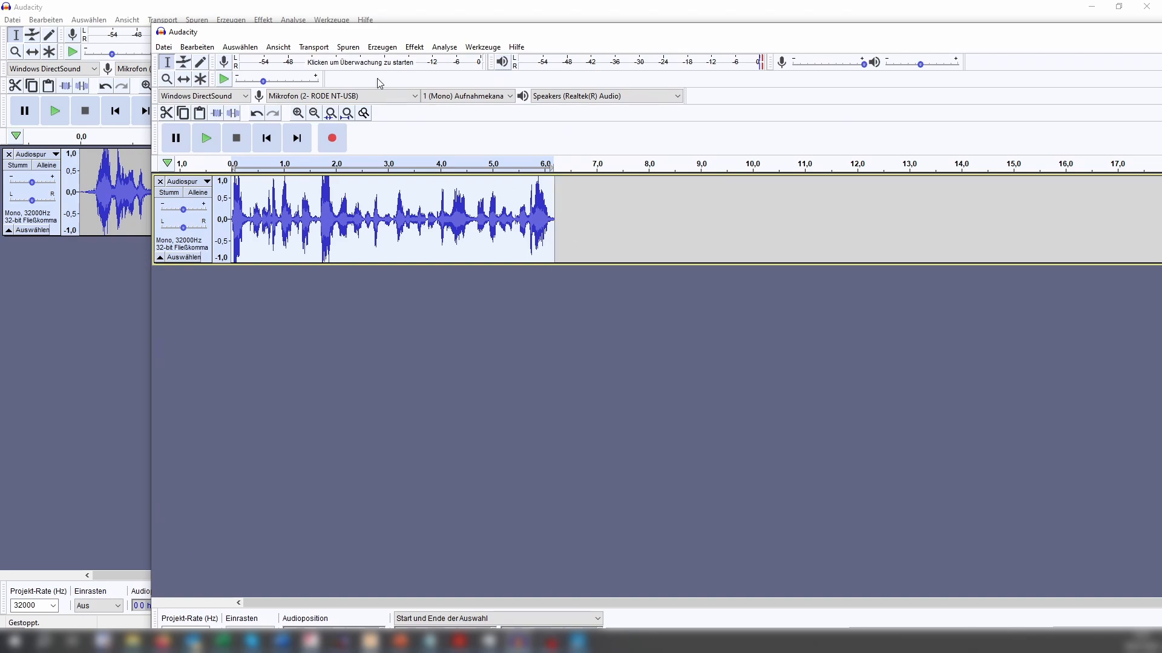
drag(463, 30, 461, 10)
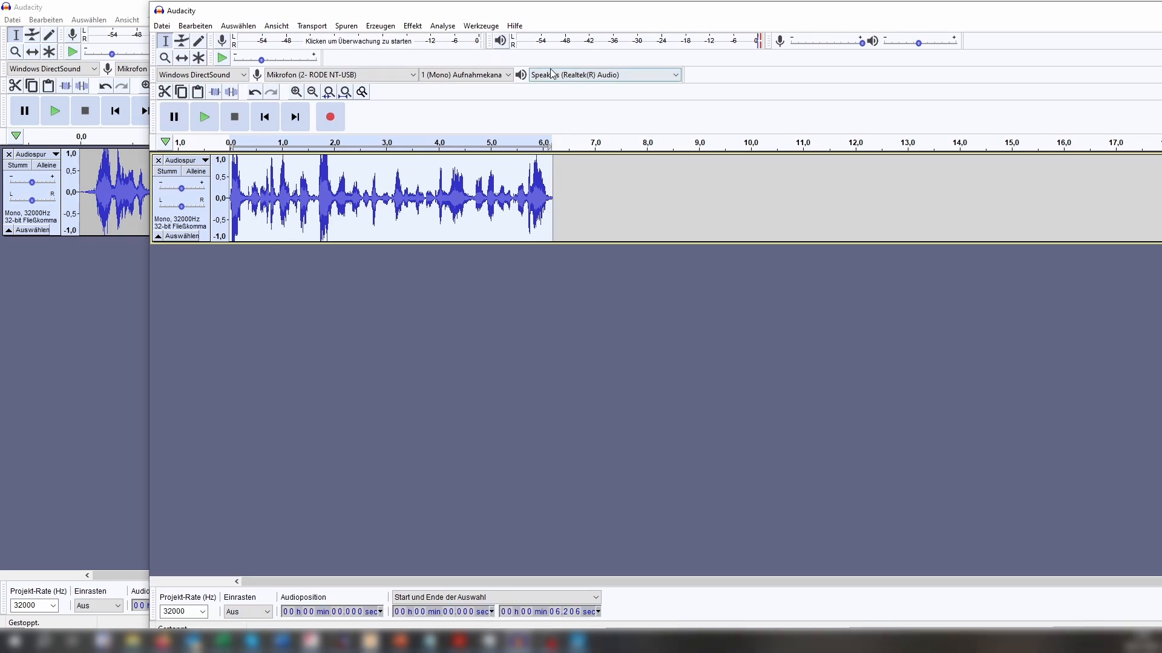
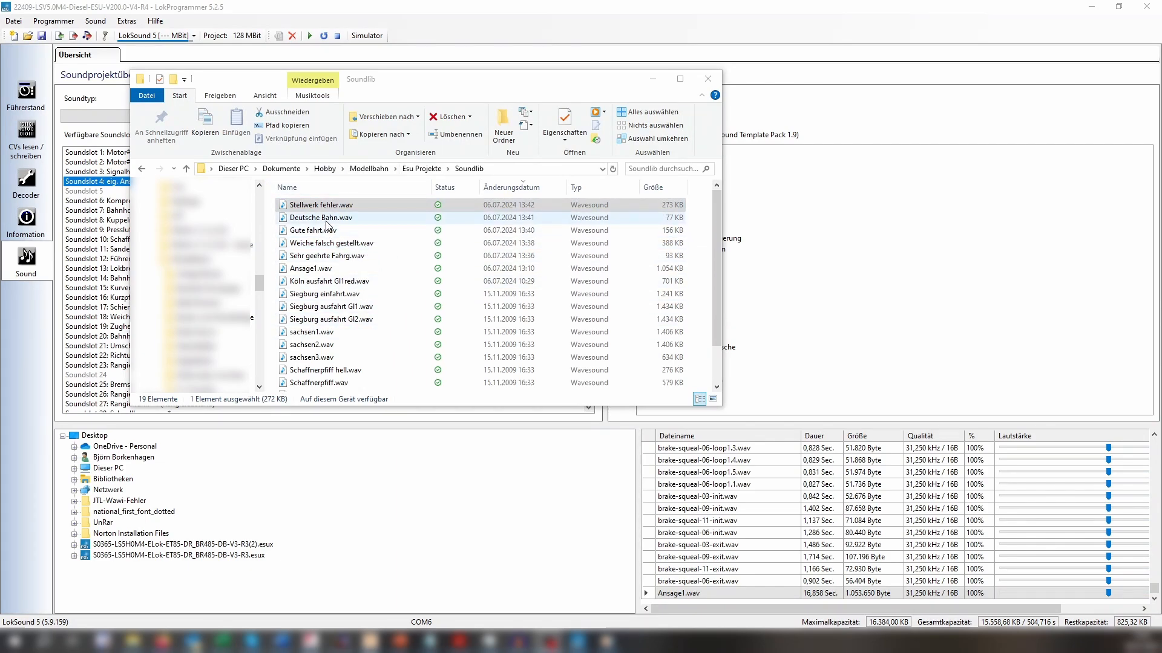
Move the Soundlib folder window out of the way and delete Ansage1.wav from the project's sound files.
drag(467, 88, 449, 89)
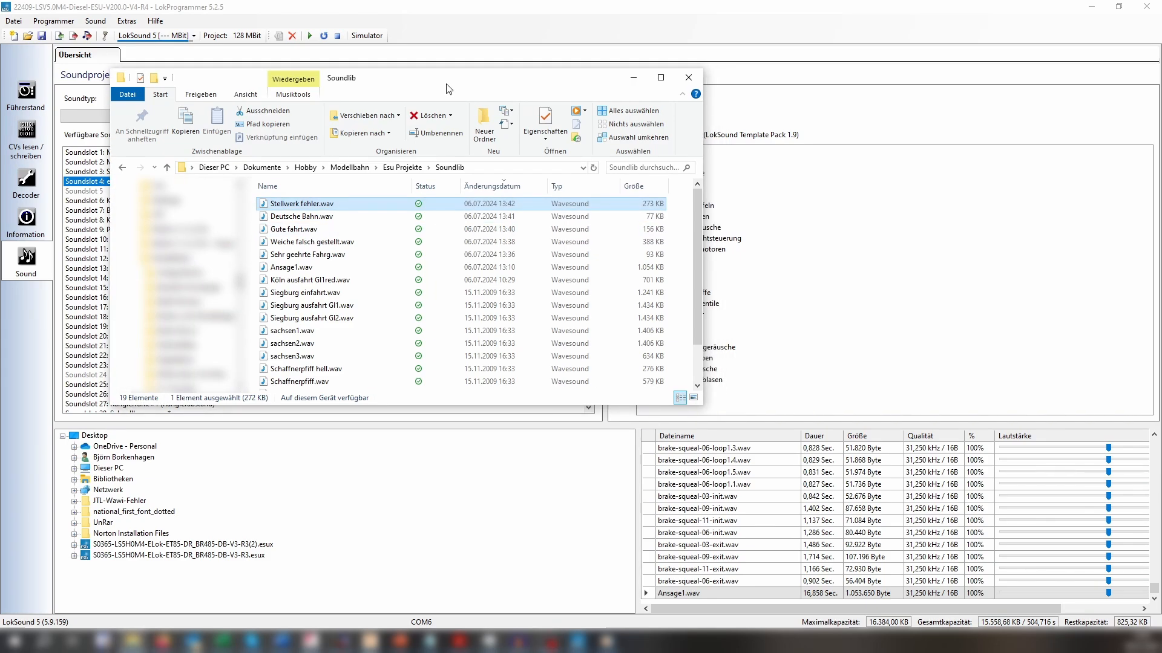
drag(410, 83, 1161, 124)
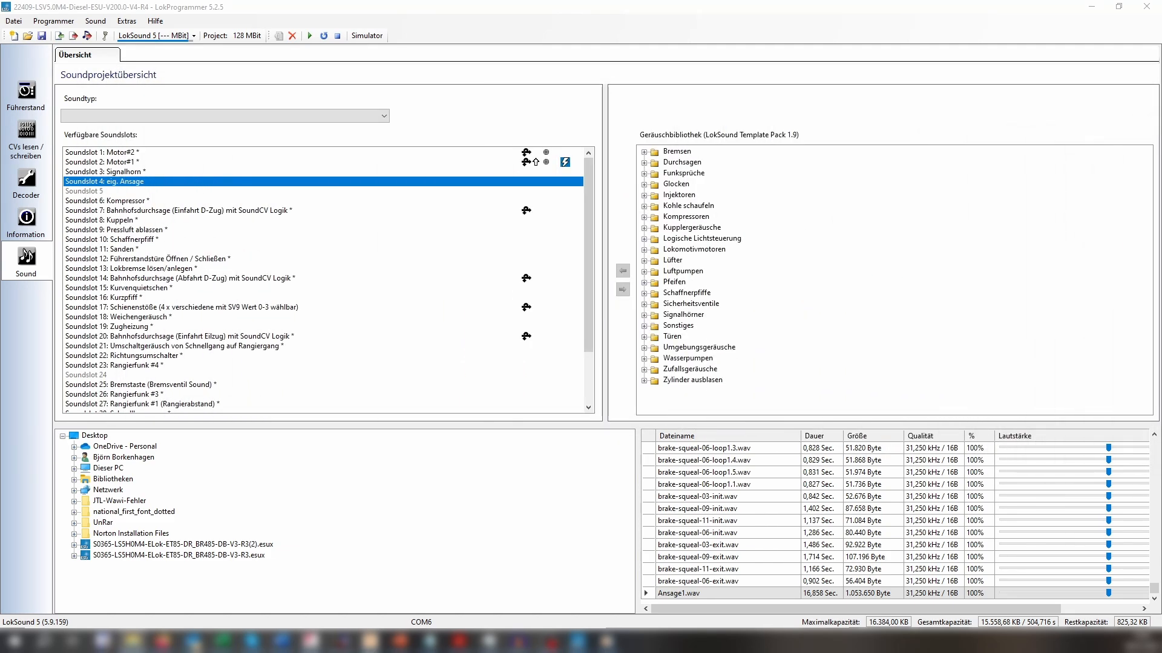
click(679, 596)
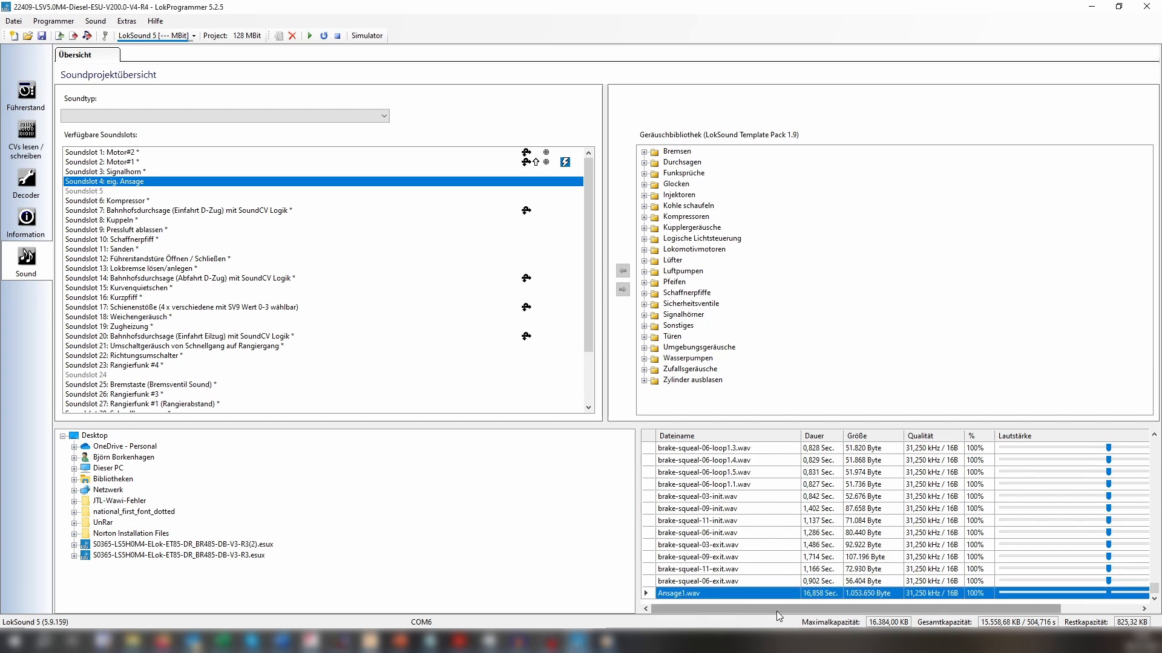
key(Delete)
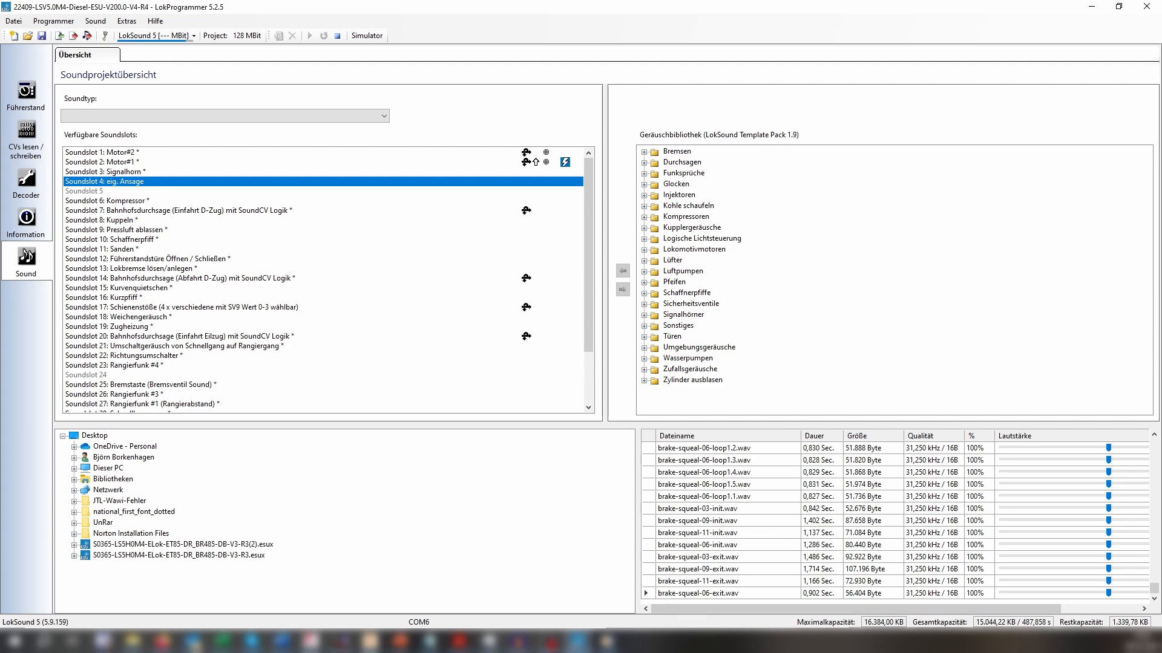
Add Stellwerk fehler.wav, Deutsche Bahn.wav, Gute fahrt.wav, Weiche falsch gestellt.wav and Sehr geehrte Fahrg.wav from the Soundlib folder to the project's sound files.
click(132, 642)
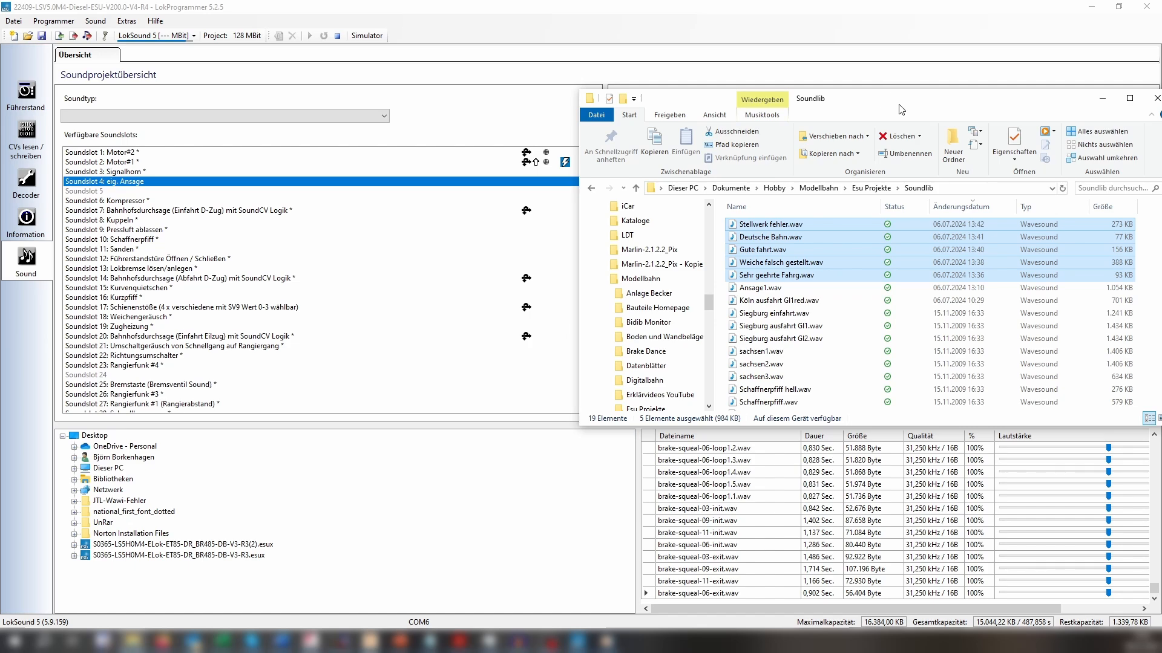
drag(899, 105, 1161, 105)
drag(1028, 488, 718, 603)
drag(718, 608, 714, 600)
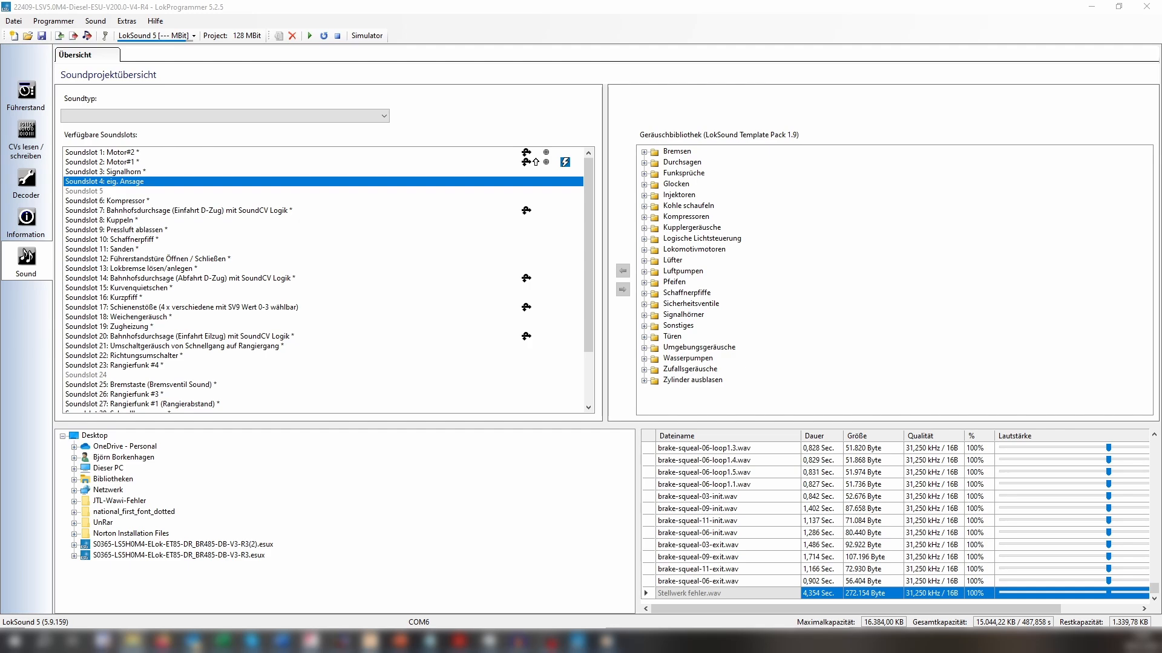
drag(1047, 448, 697, 601)
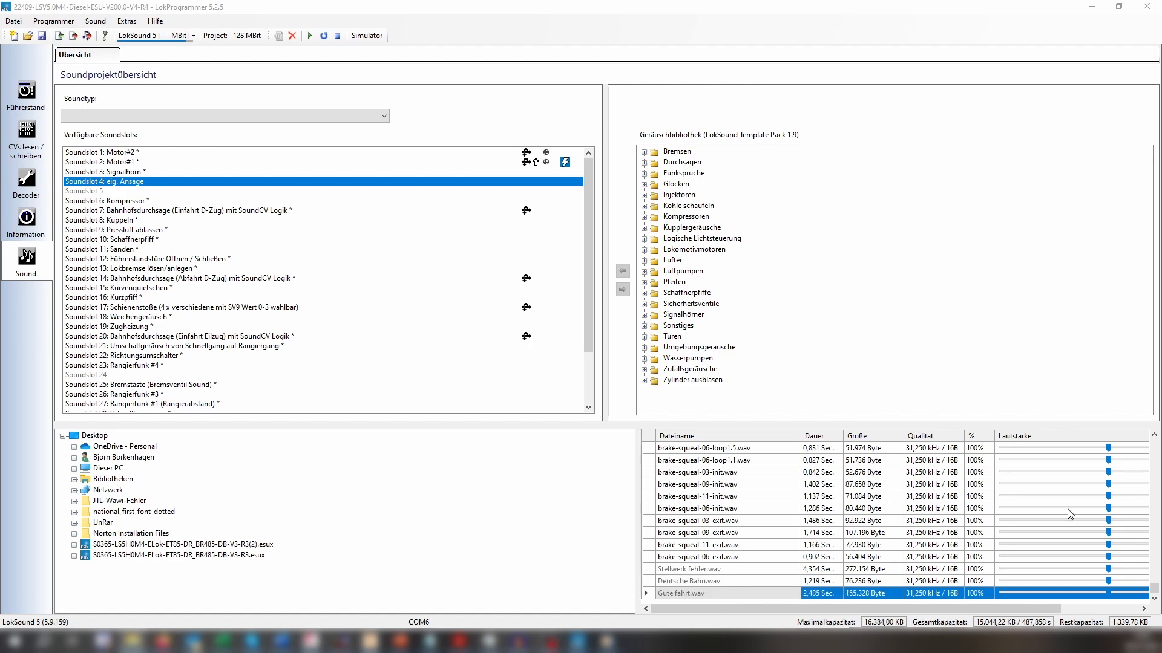
drag(881, 448, 701, 608)
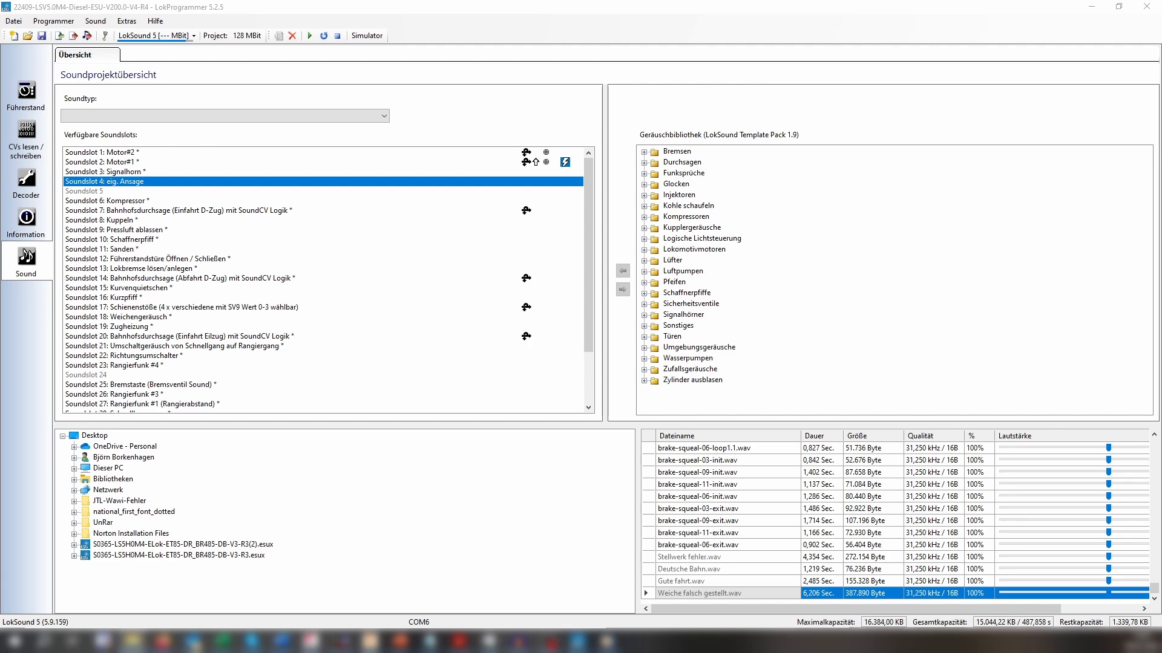
drag(921, 599, 794, 601)
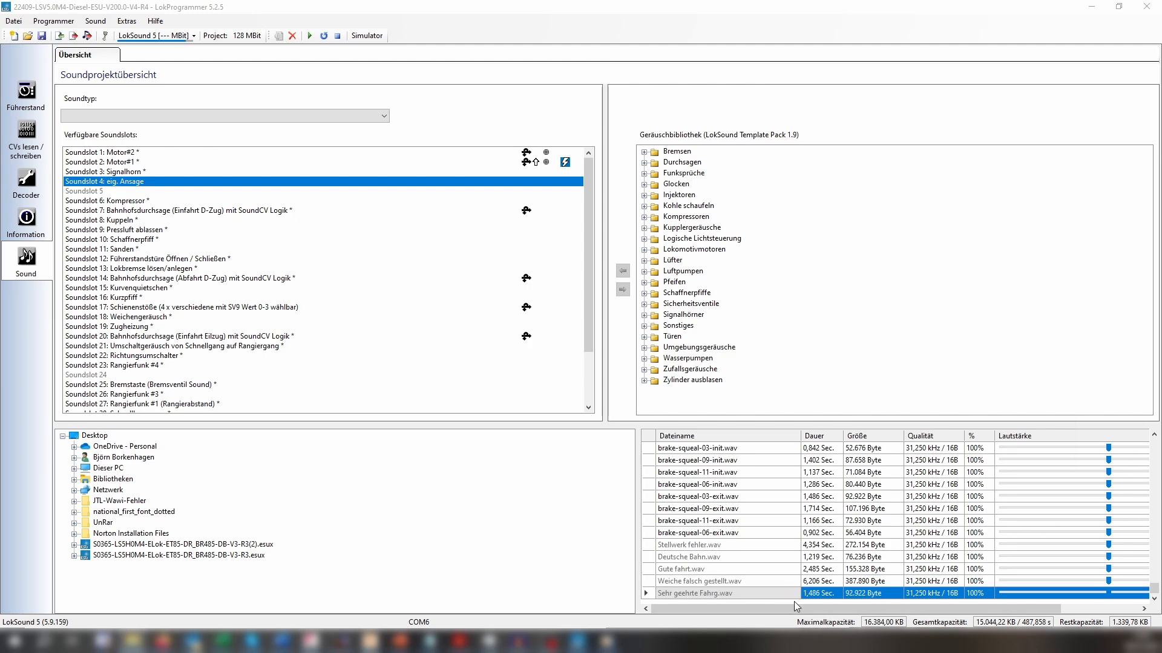
click(681, 547)
click(692, 581)
click(695, 596)
click(691, 554)
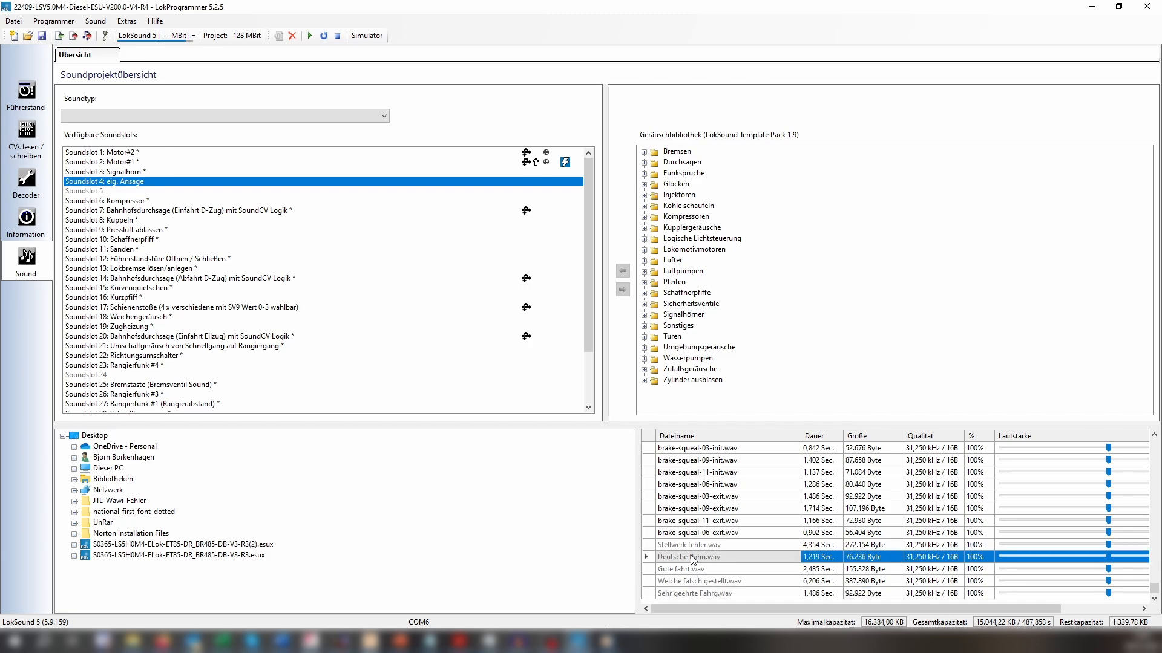
click(693, 533)
click(686, 555)
click(684, 548)
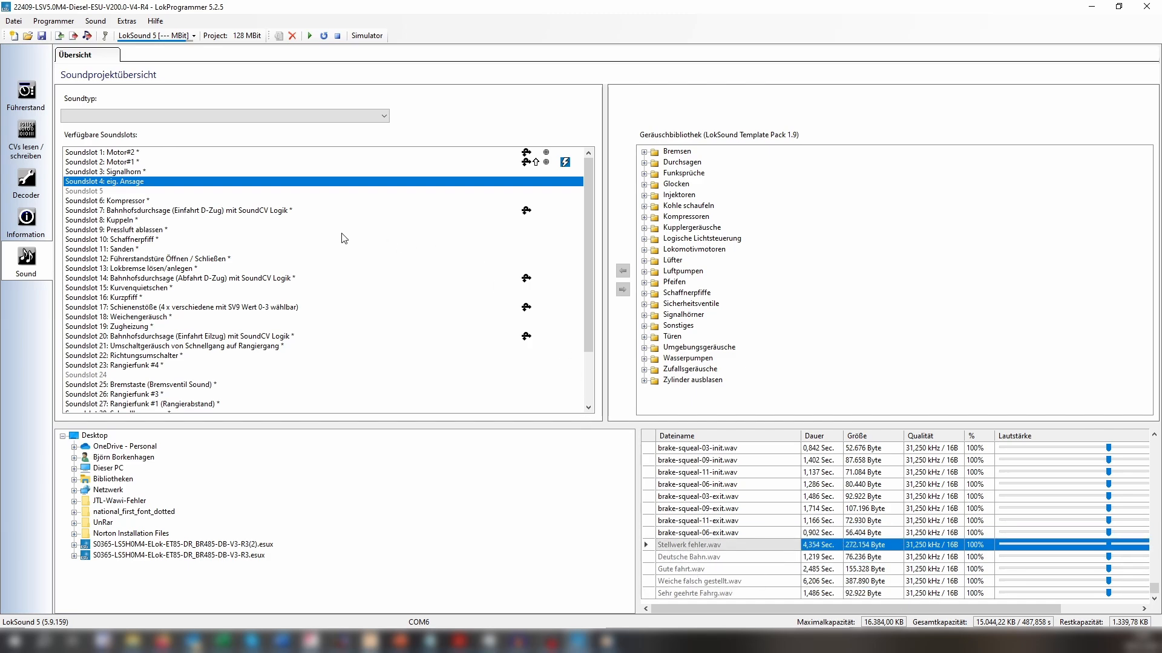
Open sound slot 4 "eig. Ansage" and delete the transition leading from the Ansage state back to Mute.
double_click(134, 182)
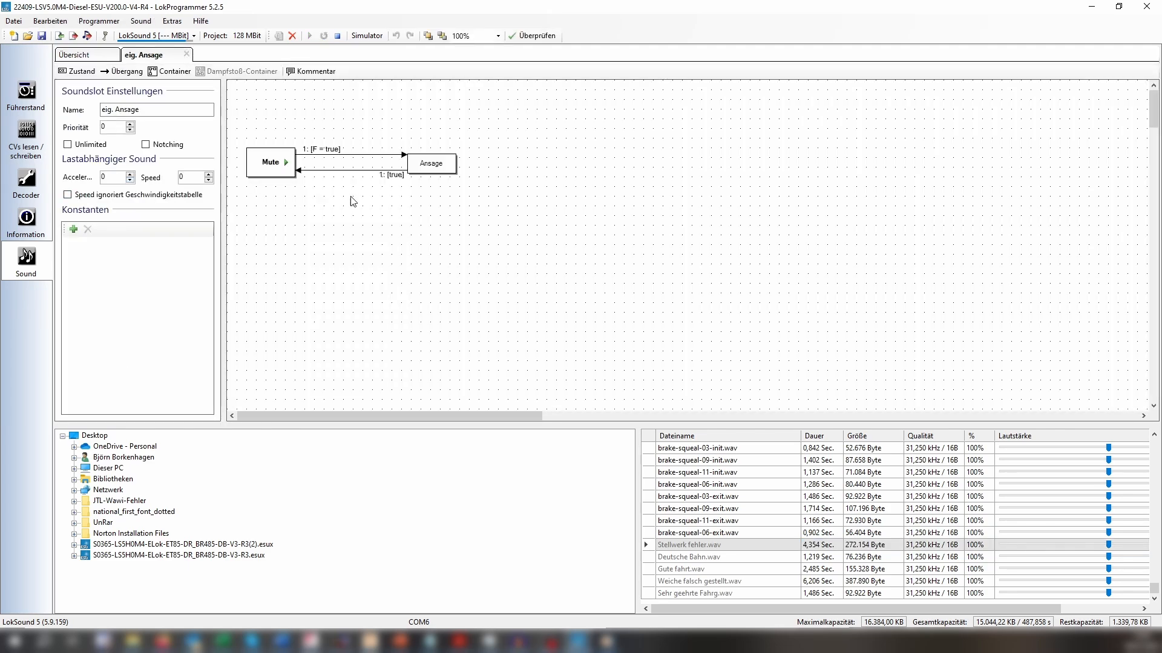
click(430, 168)
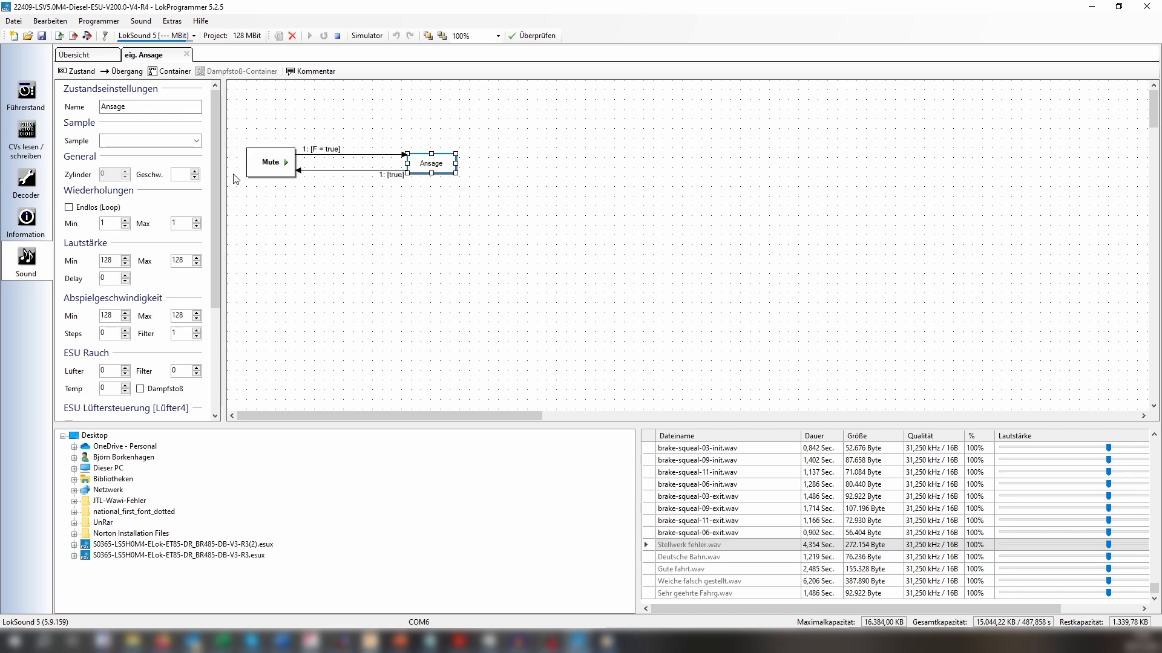
click(322, 172)
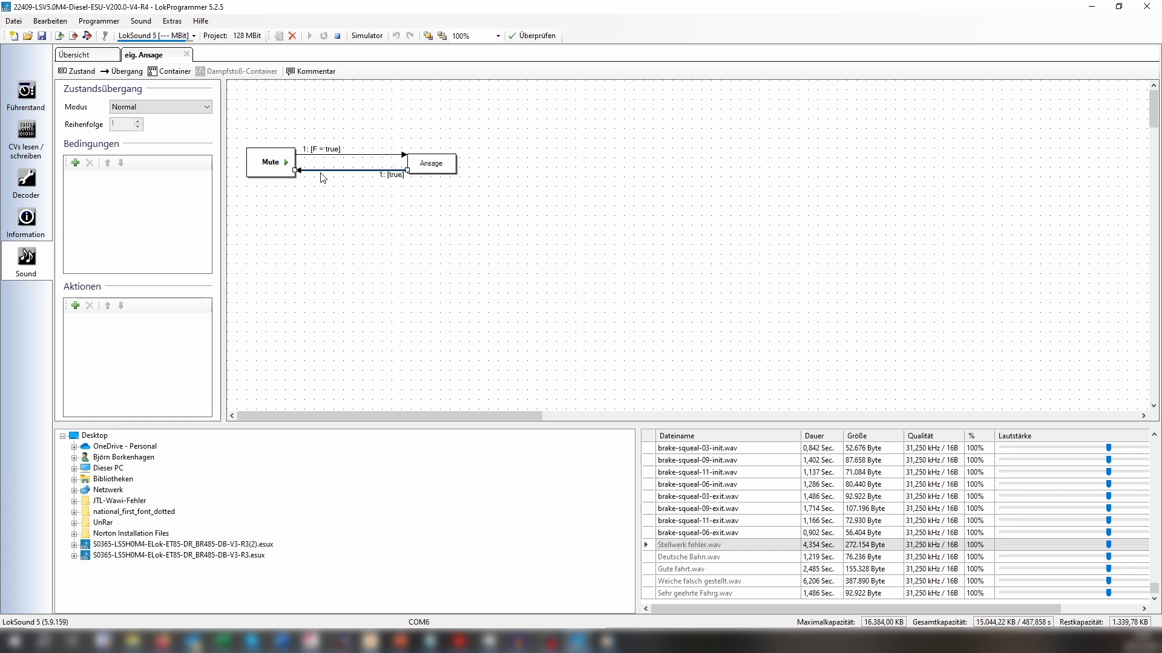
key(Delete)
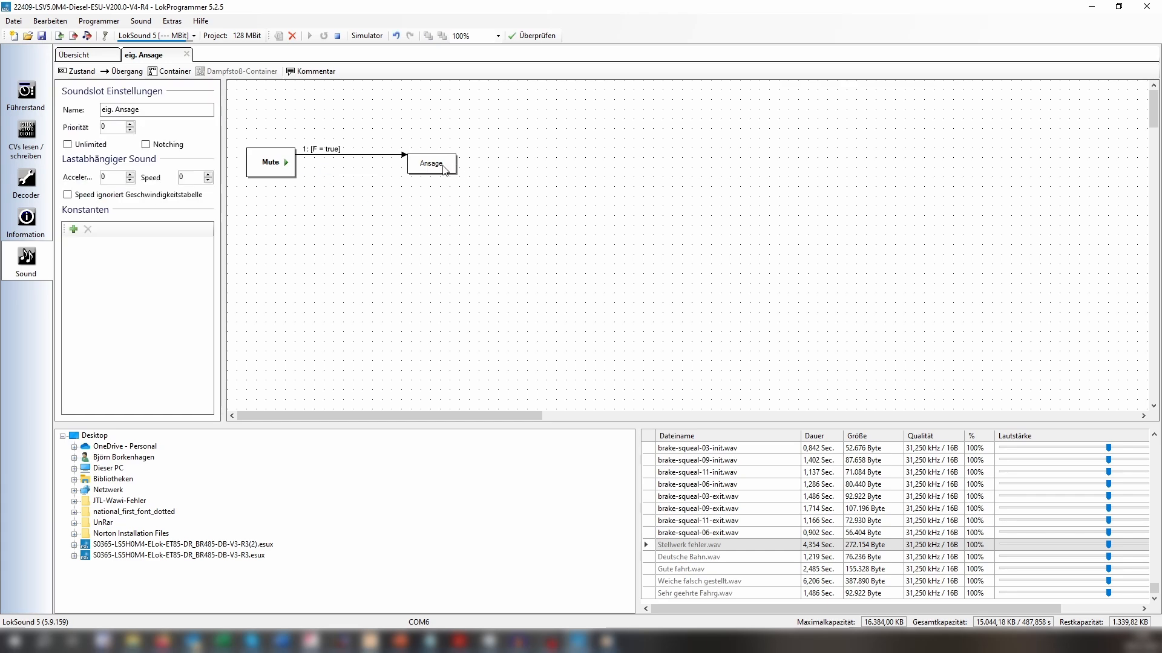
Move the Ansage state closer to the Mute state in the sound flow diagram.
click(436, 166)
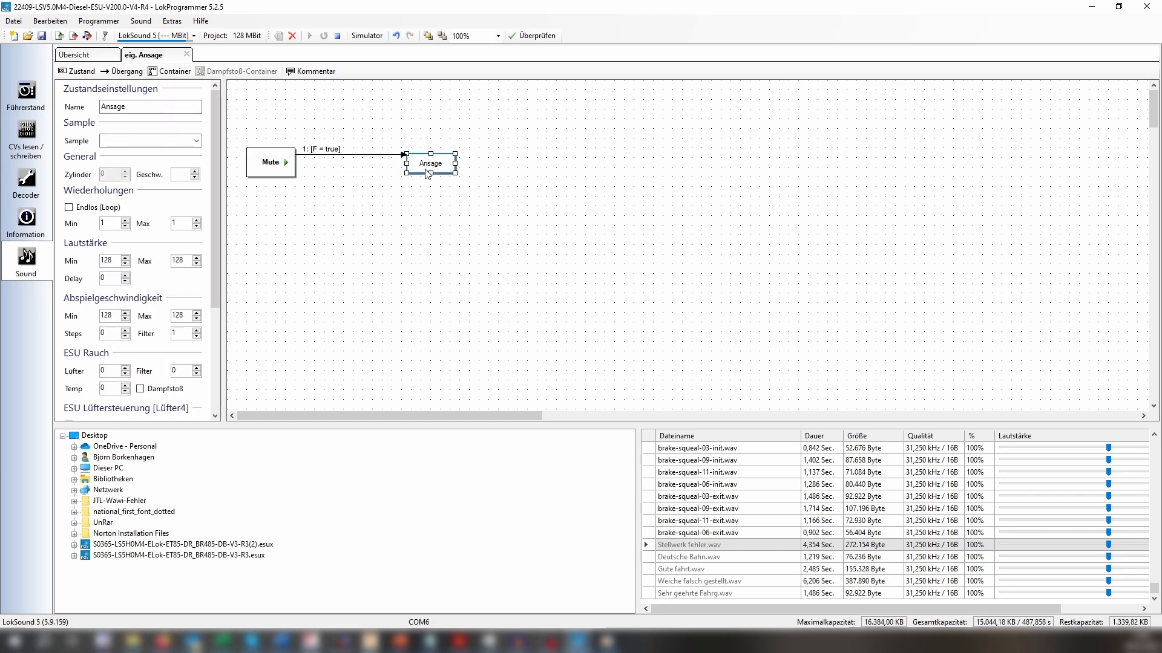
drag(422, 164, 376, 166)
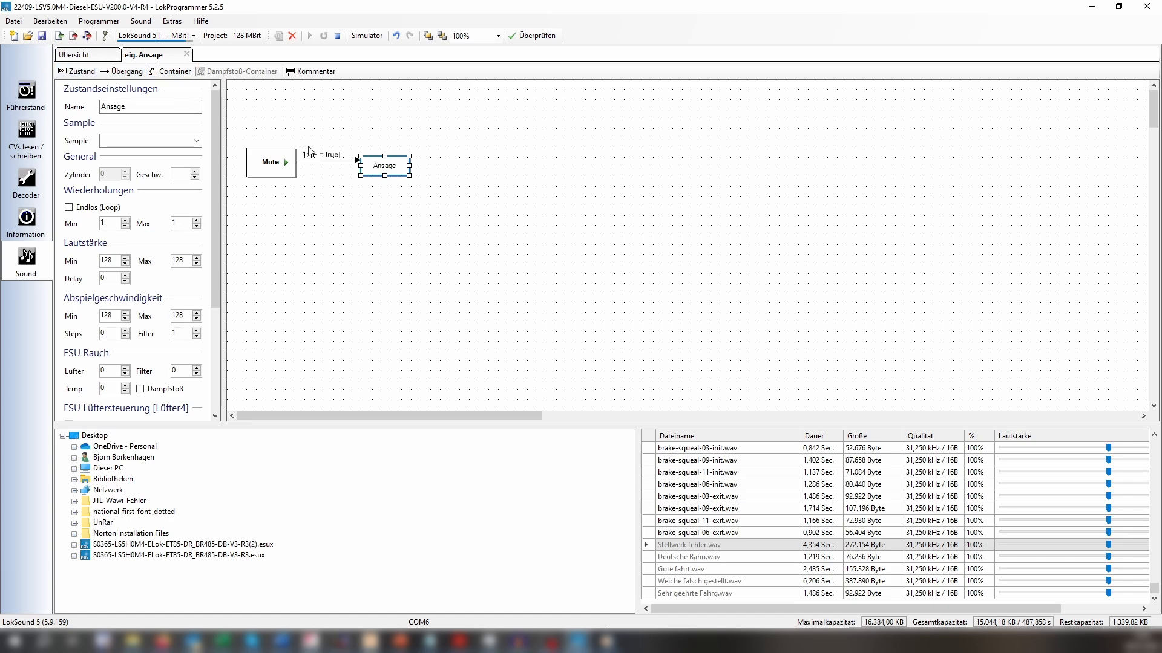
click(557, 191)
Add three new states and line them up in a spaced row following the Ansage state.
click(77, 71)
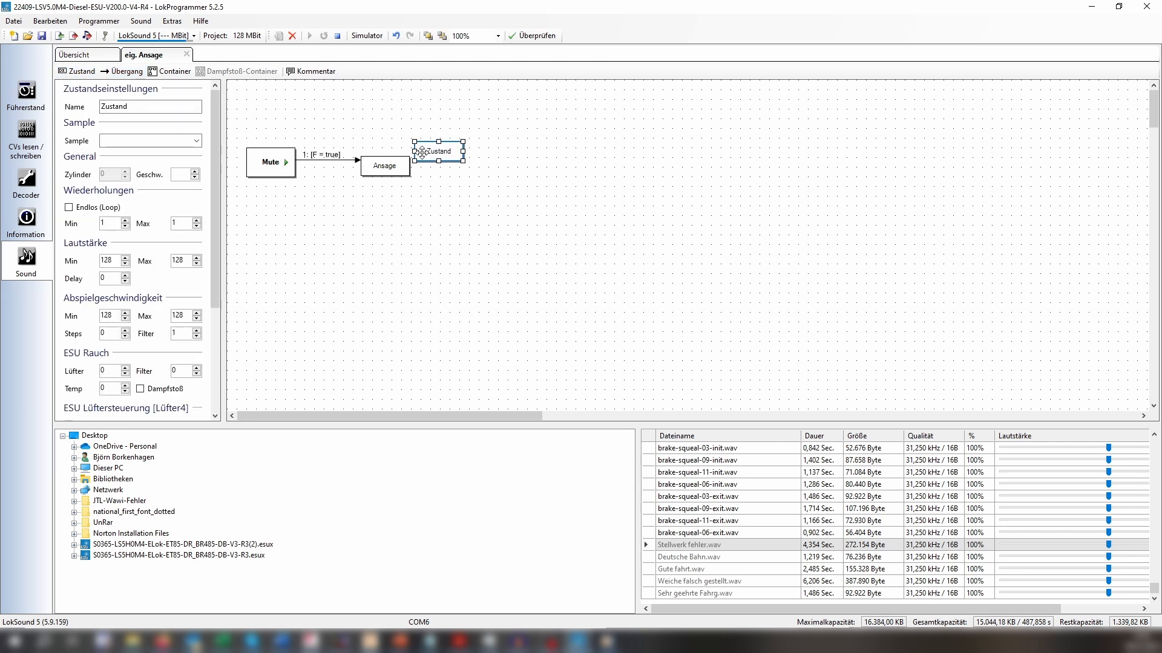
click(466, 161)
drag(467, 162, 524, 167)
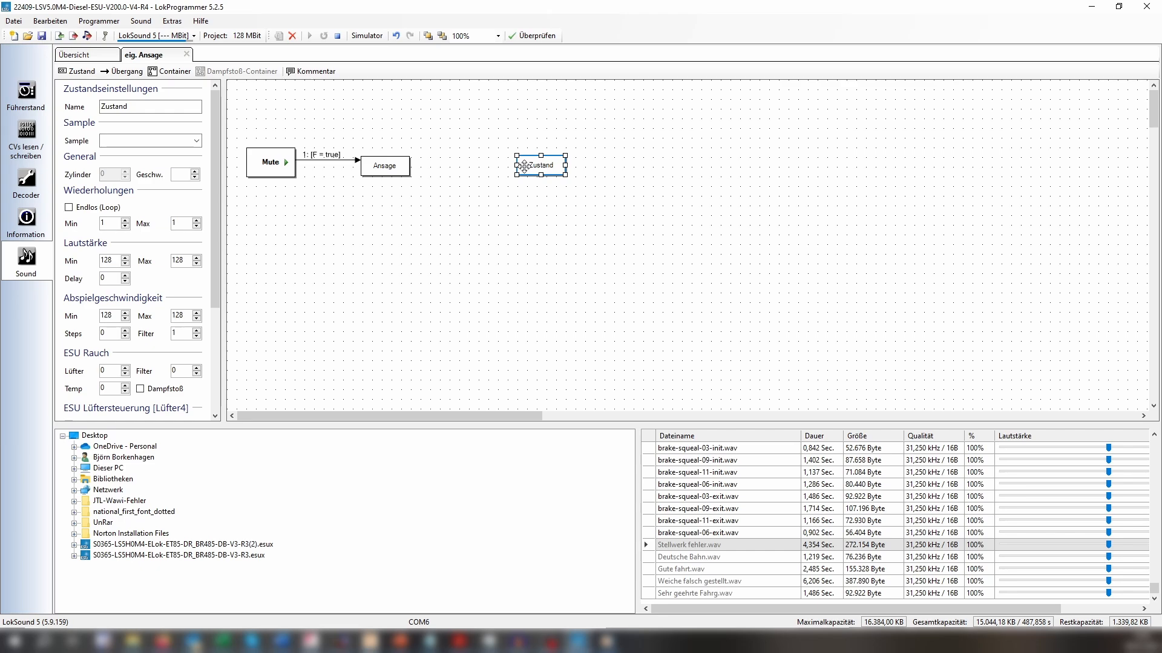
click(78, 71)
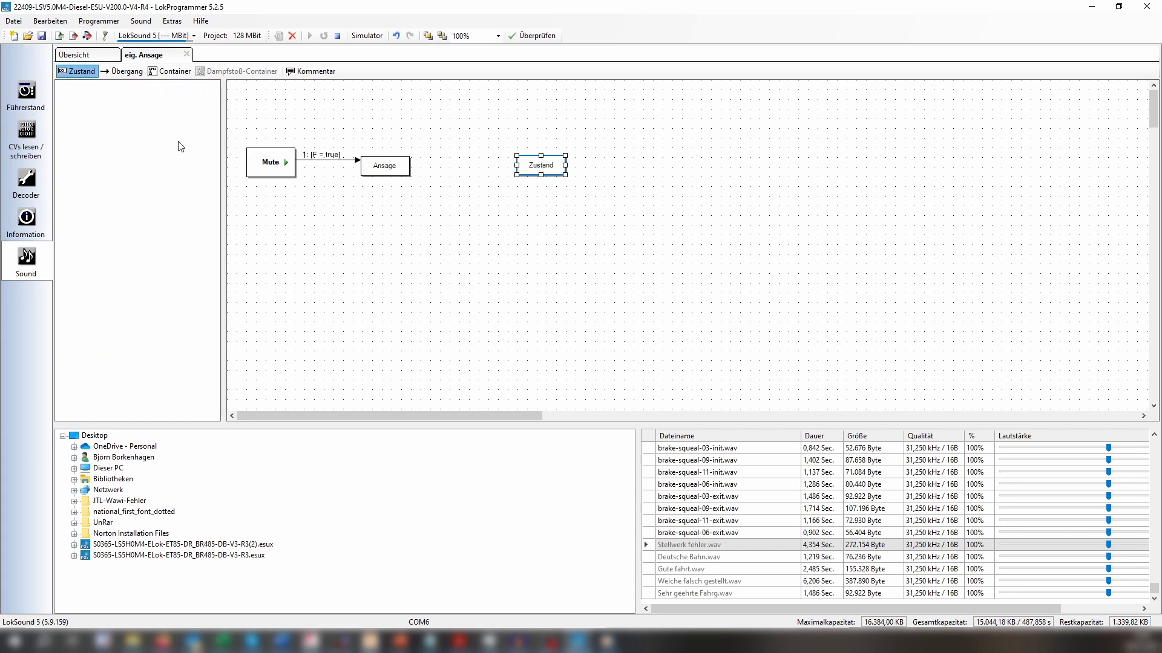
drag(253, 96, 702, 162)
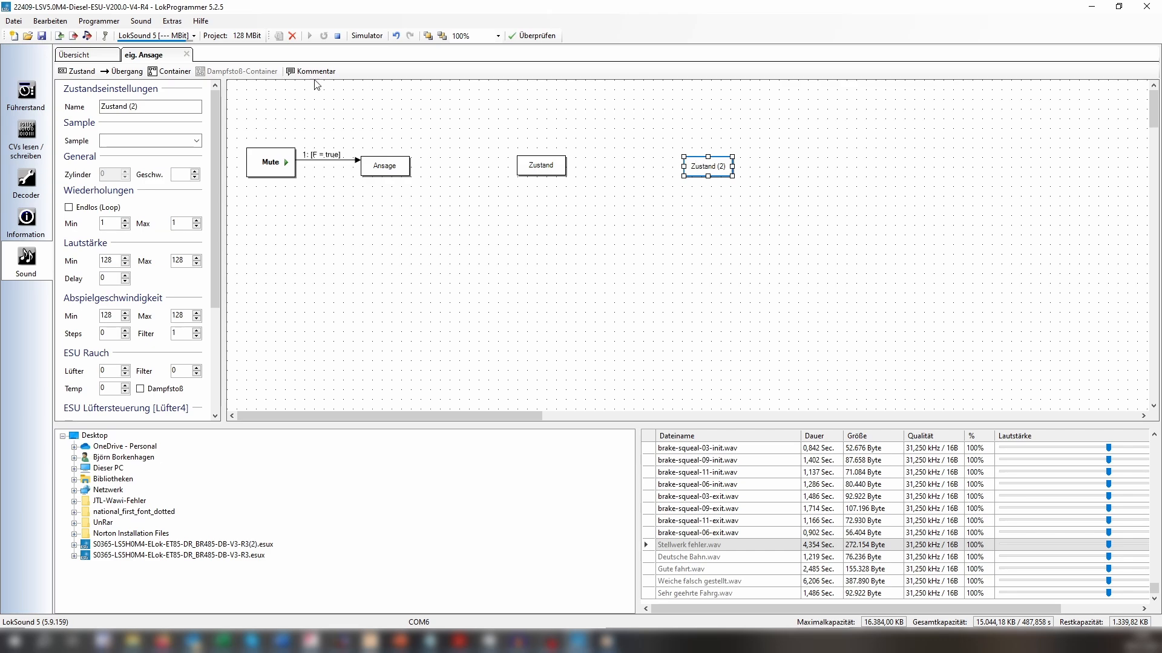
click(76, 72)
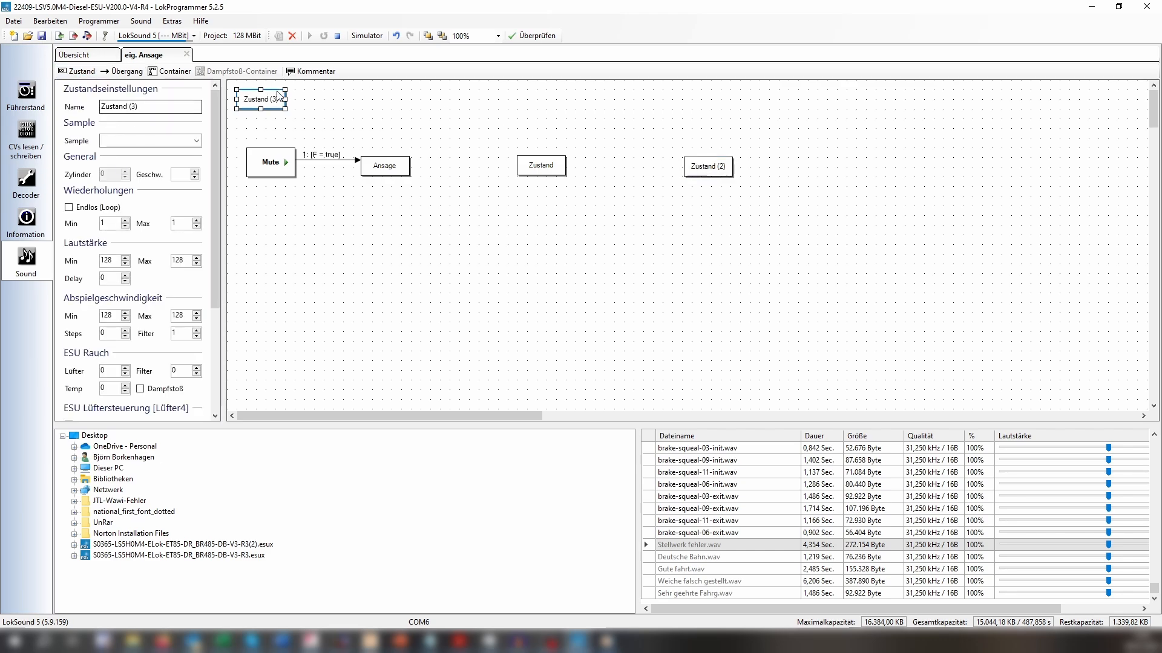
drag(263, 100, 902, 165)
click(447, 228)
Rename the Ansage state to "Sehr geeehrte Fahrgäste".
click(385, 169)
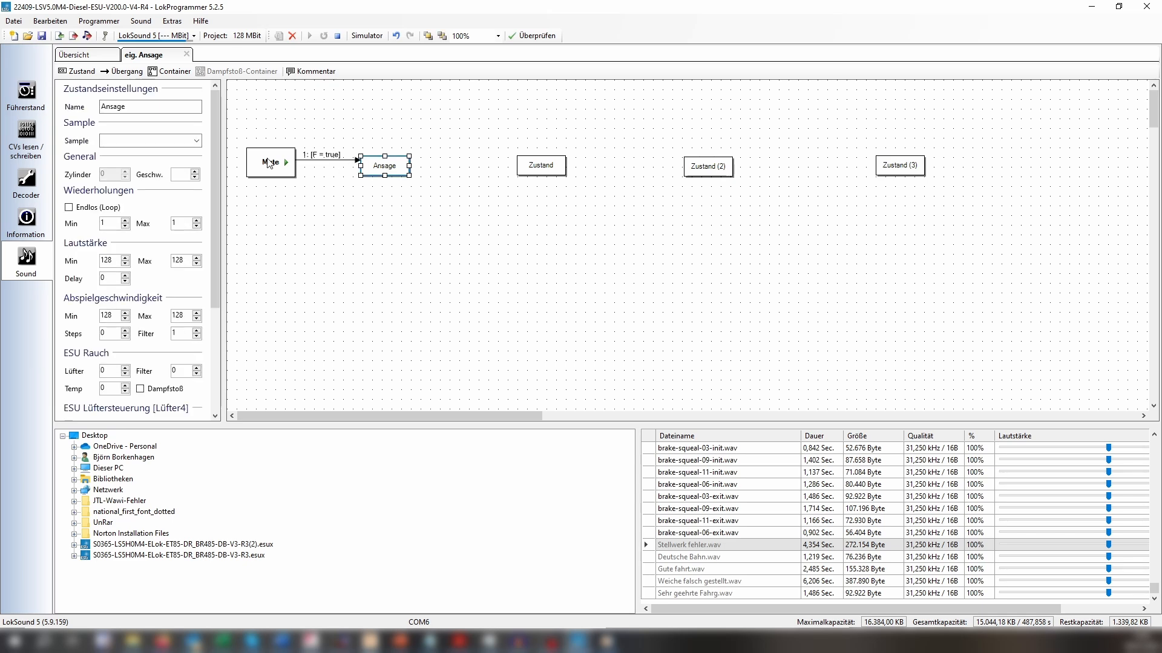
double_click(114, 109)
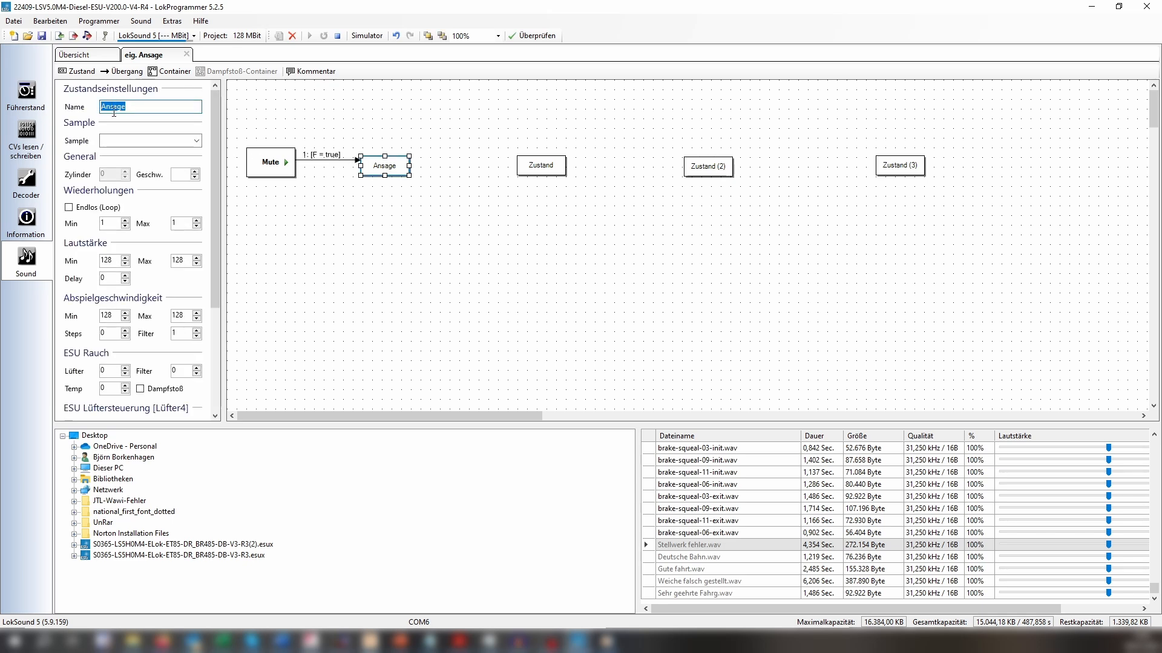
text(Sh)
key(BackSpace)
text(ehr geeehrte Fahrgäste)
Assign the sample Sehr geehrte Fahrg.wav to the salutation state following Mute.
click(197, 141)
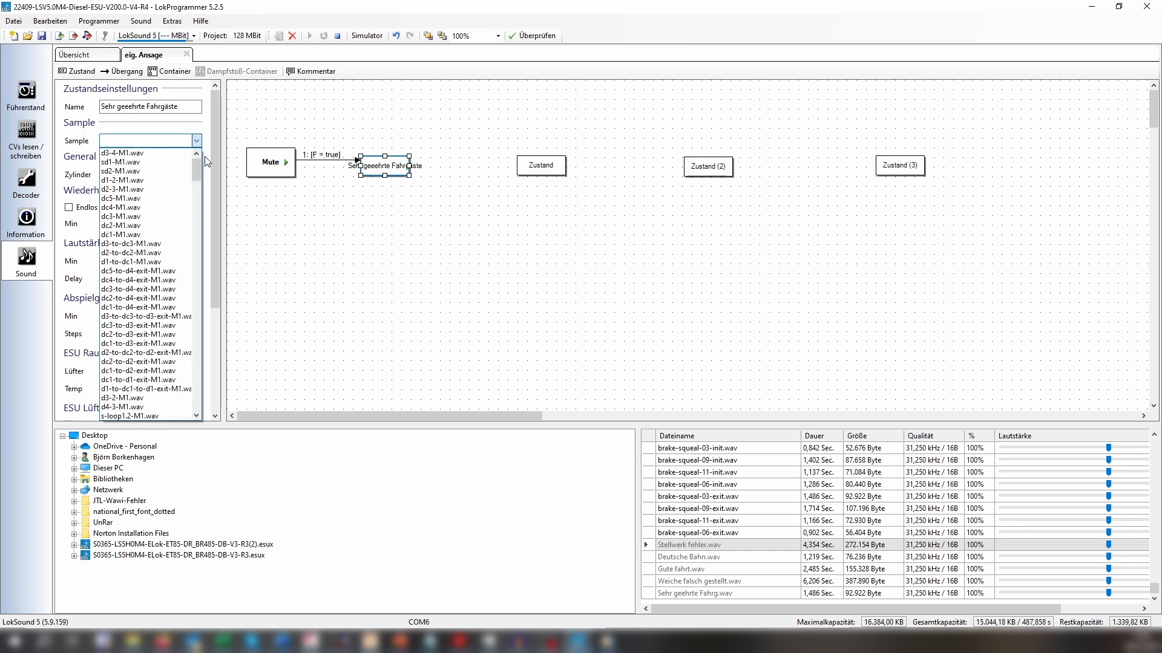
click(202, 172)
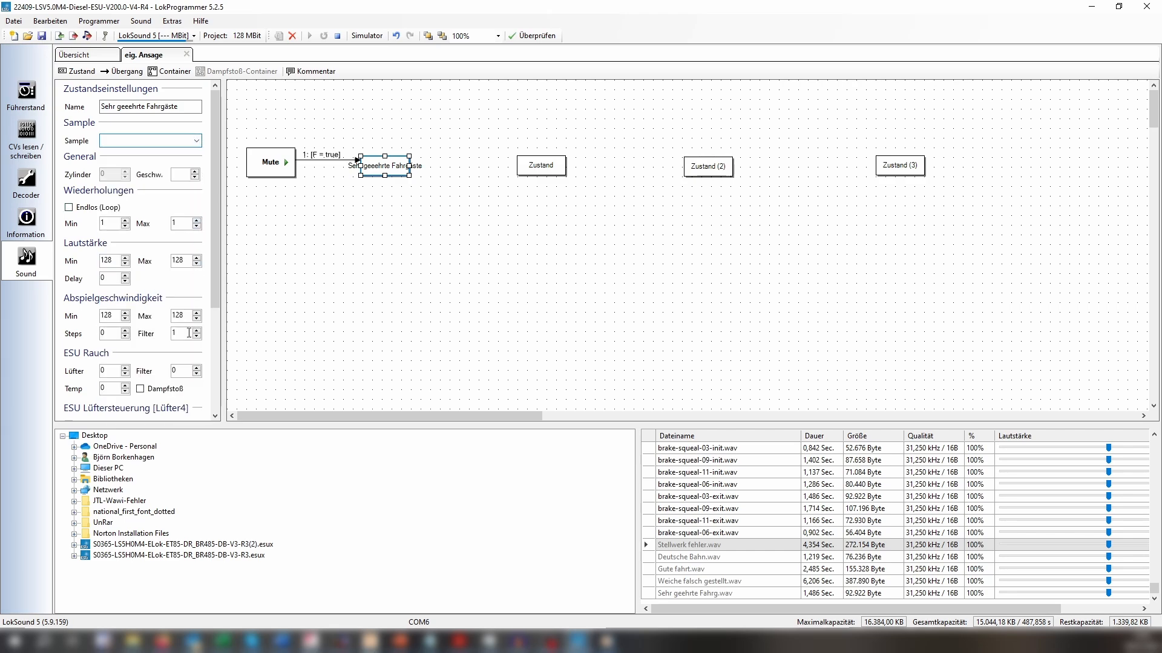
click(198, 140)
drag(196, 162, 197, 408)
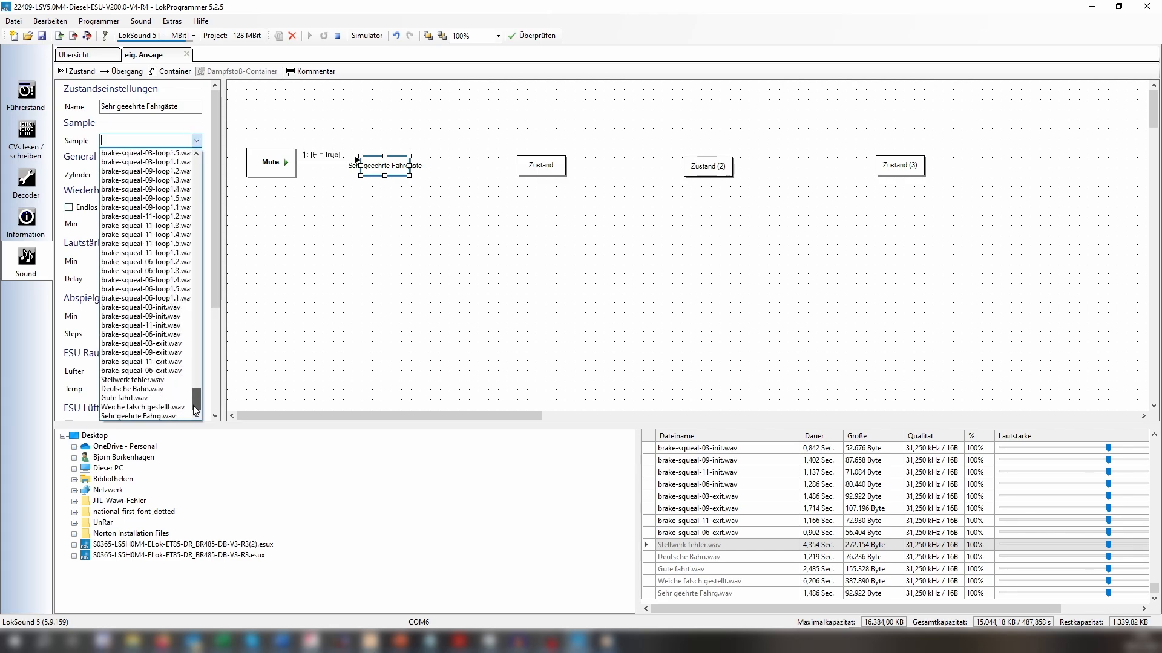
click(137, 416)
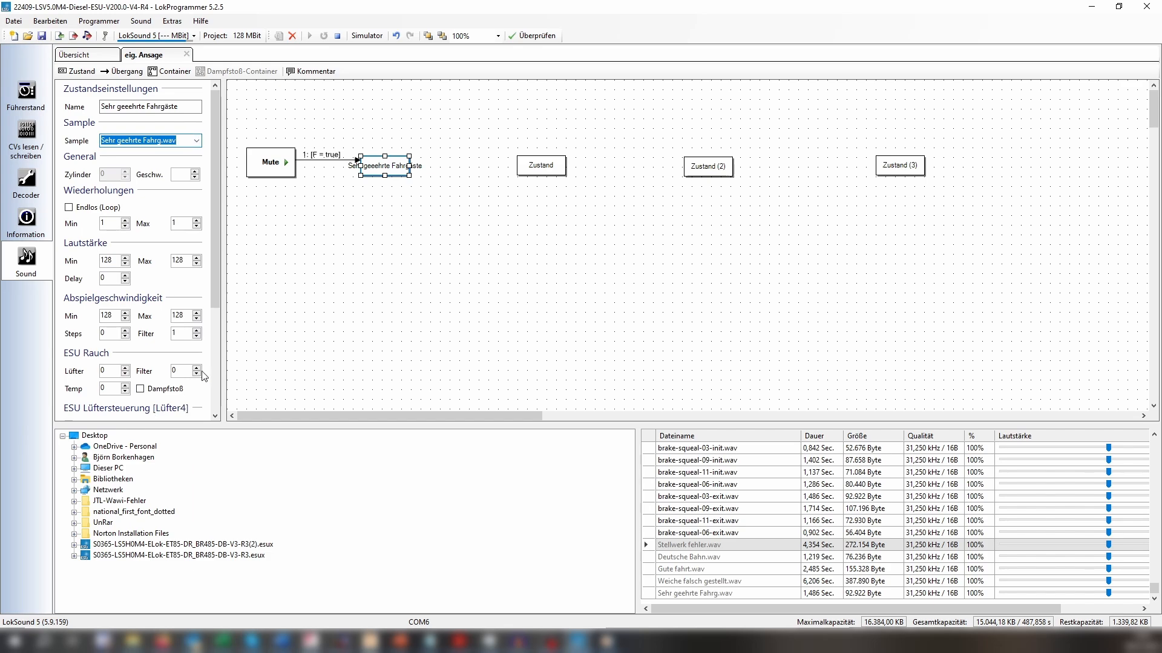
click(413, 185)
click(393, 164)
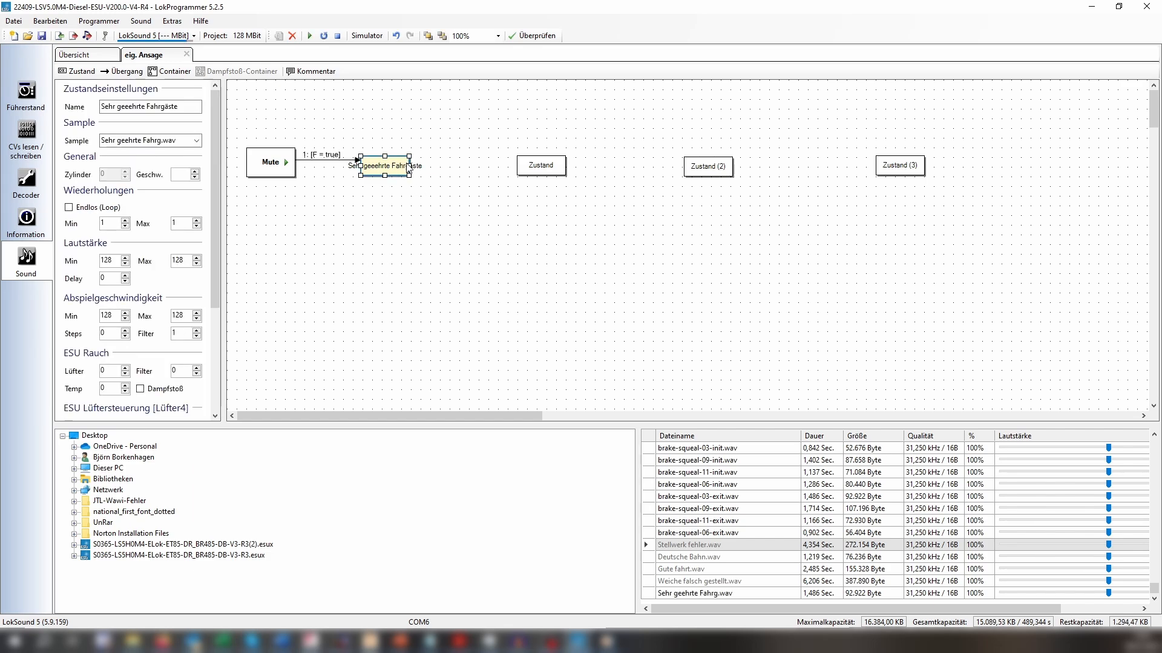
Correct the spelling of the salutation state's name and shorten it to "Sehr geehrte Fahrg.".
click(523, 226)
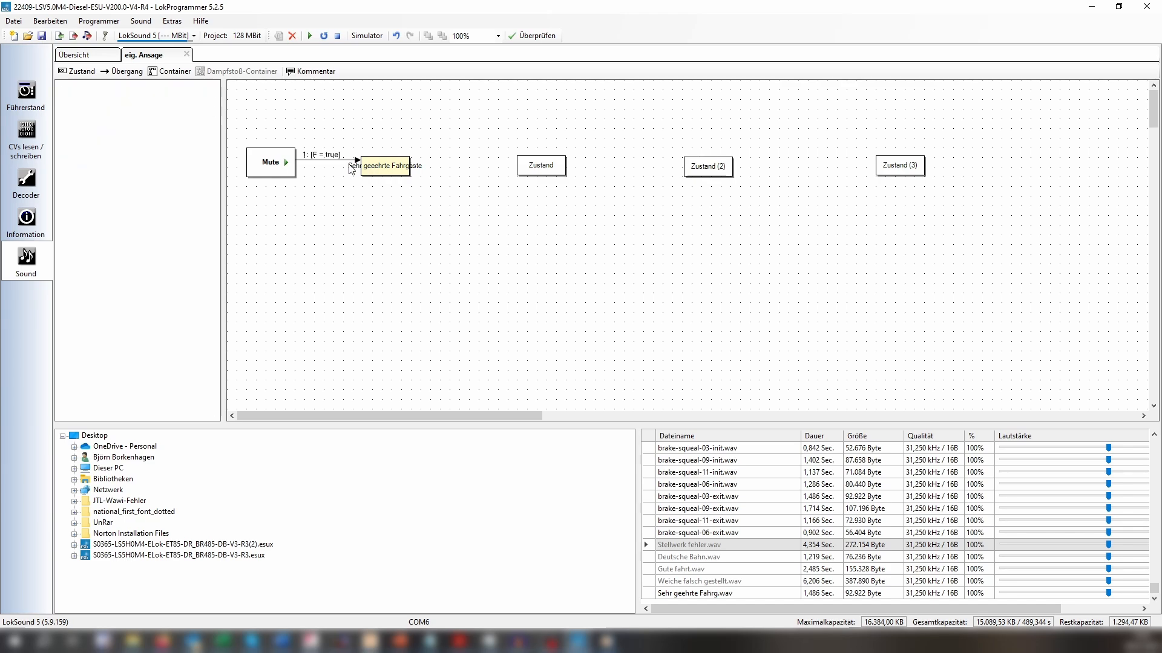
click(386, 171)
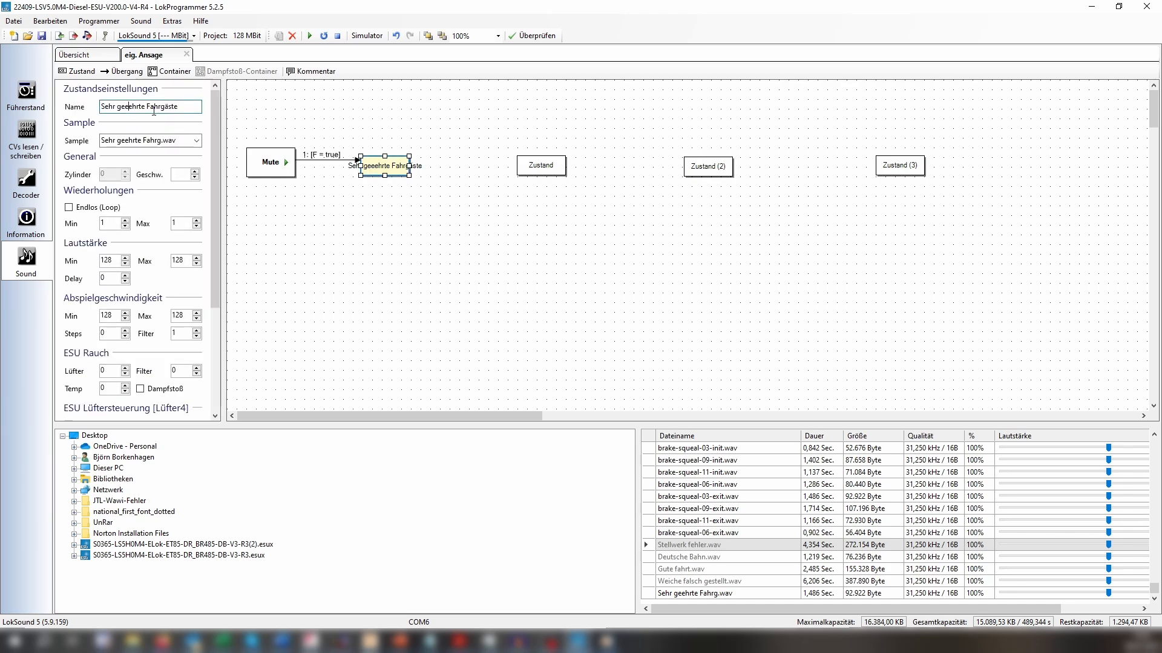
key(BackSpace)
key(BackSpace)
key(BackSpace)
click(380, 244)
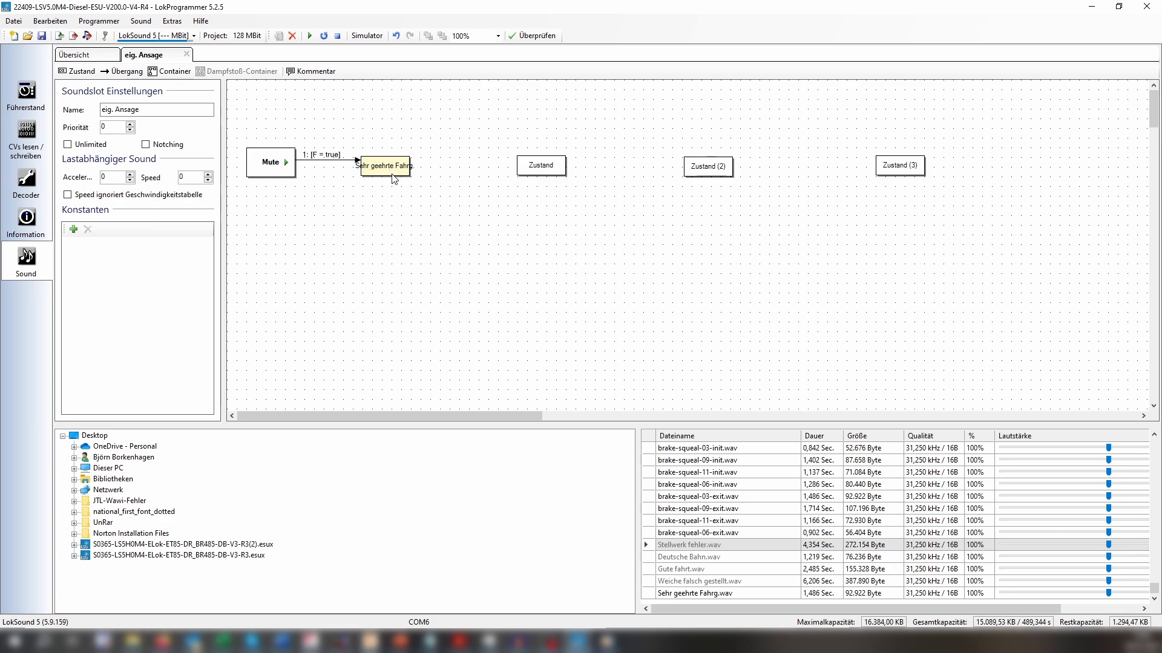
Rename the state next to the salutation state to "Weiche falsch".
click(536, 171)
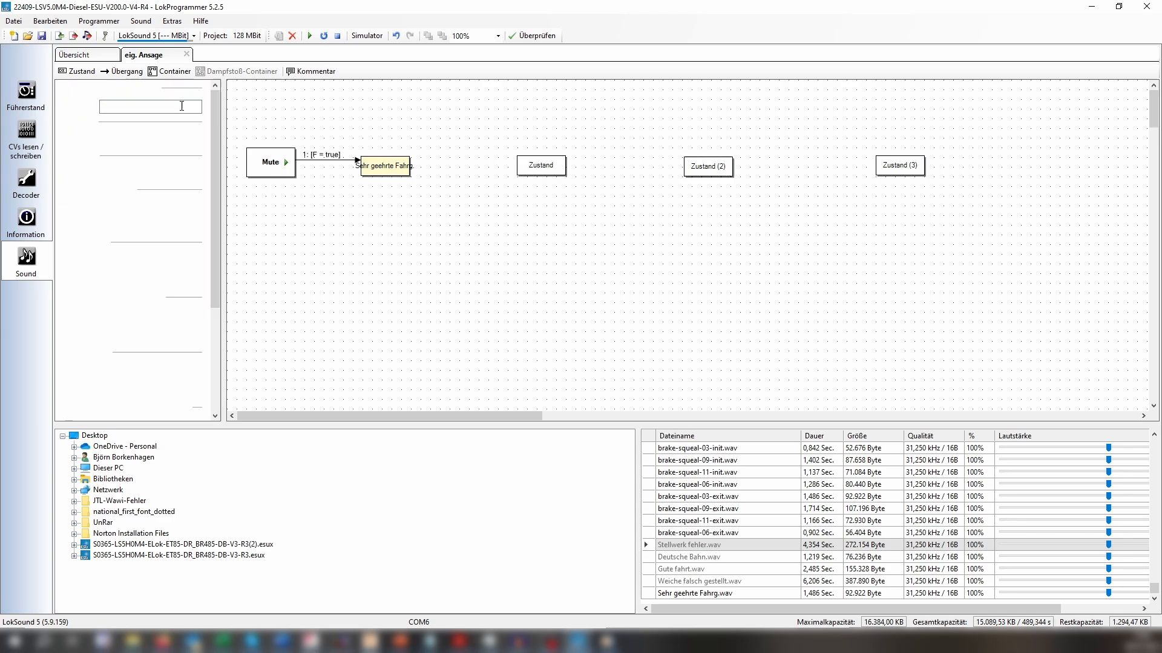
click(134, 111)
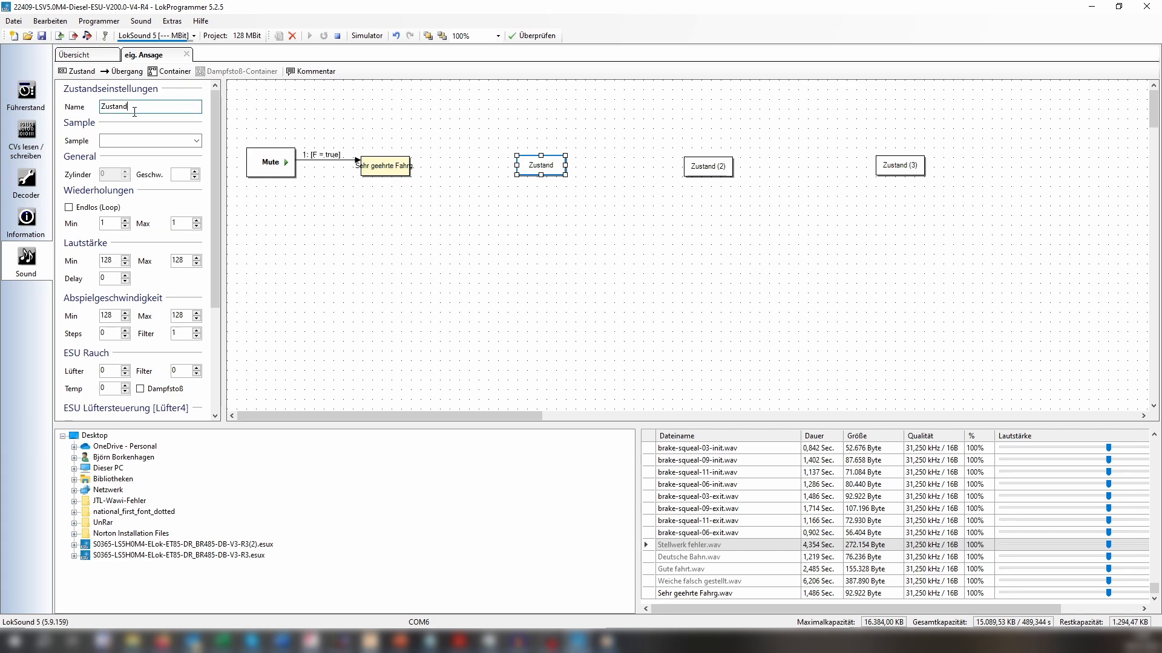
key(BackSpace)
key(BackSpace)
key(BackSpace)
key(BackSpace)
key(BackSpace)
key(BackSpace)
key(BackSpace)
text(Weiche falsch)
click(316, 249)
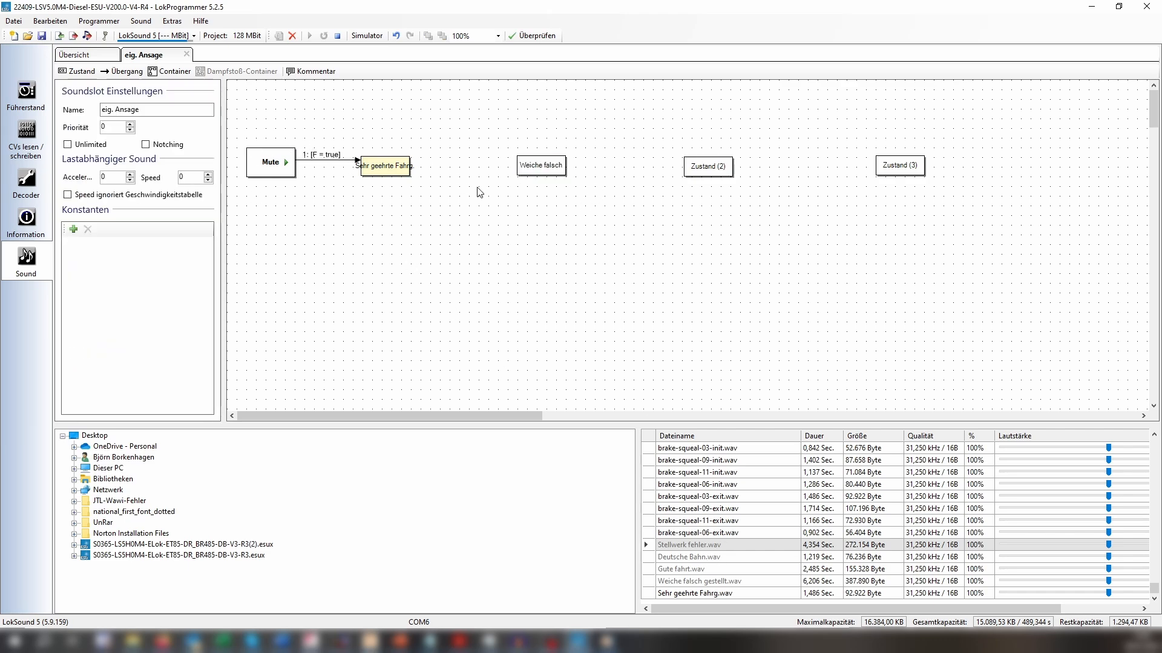
Assign the sample Weiche falsch gestellt.wav to the "Weiche falsch" state.
click(548, 165)
click(196, 141)
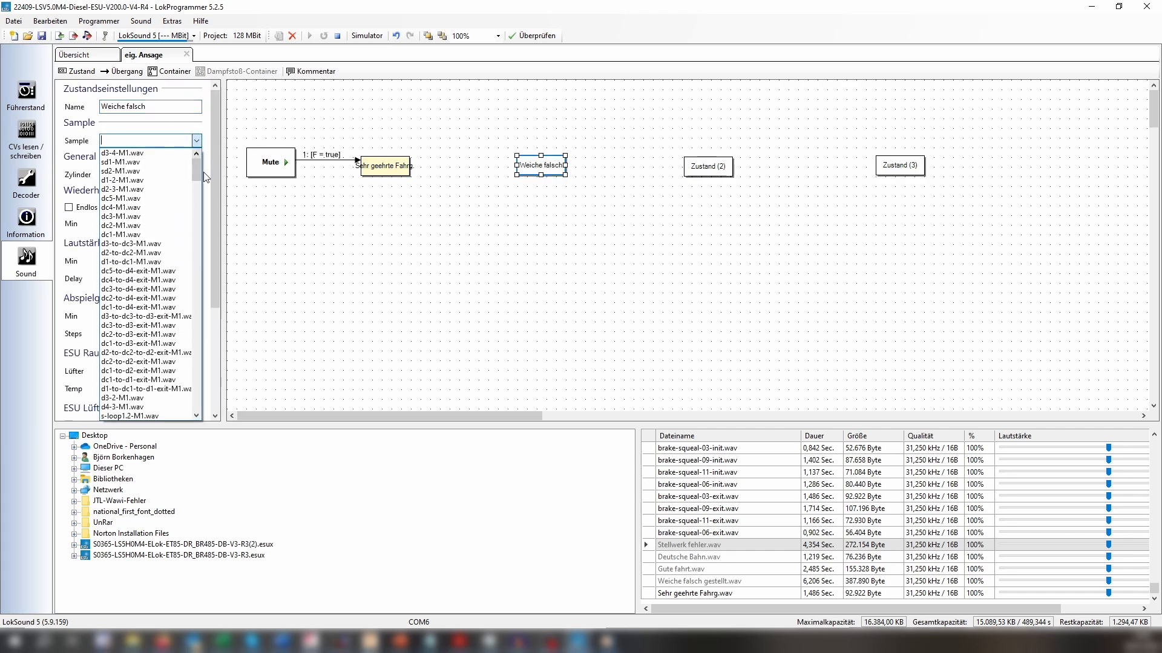
scroll(152, 290, down, 5)
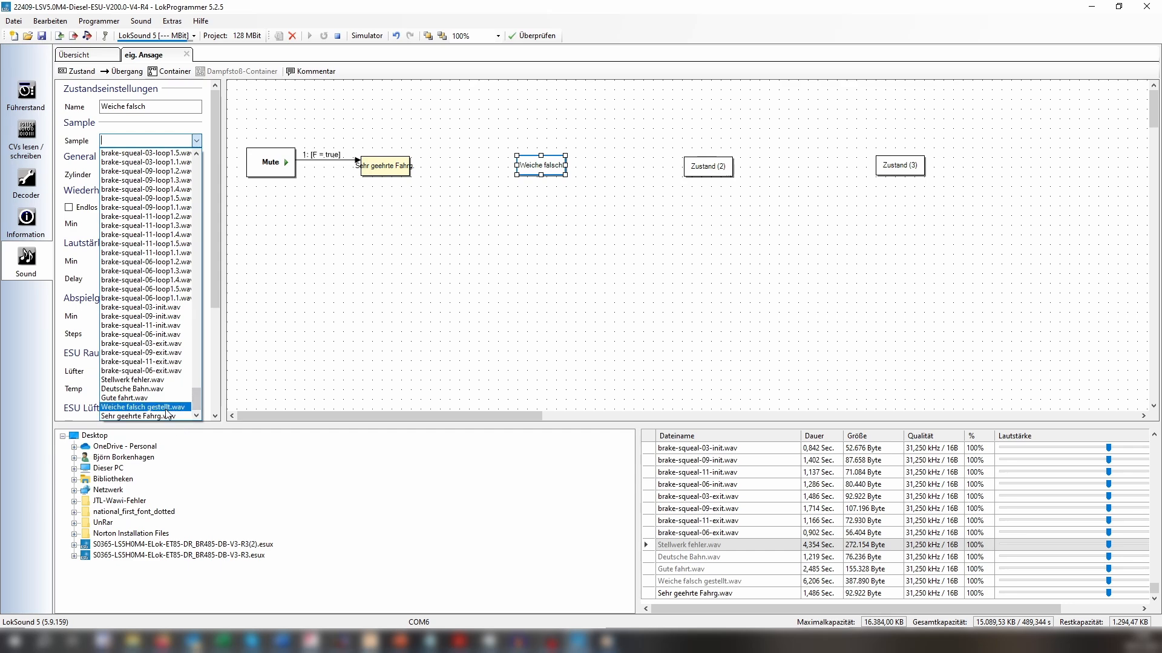
click(142, 407)
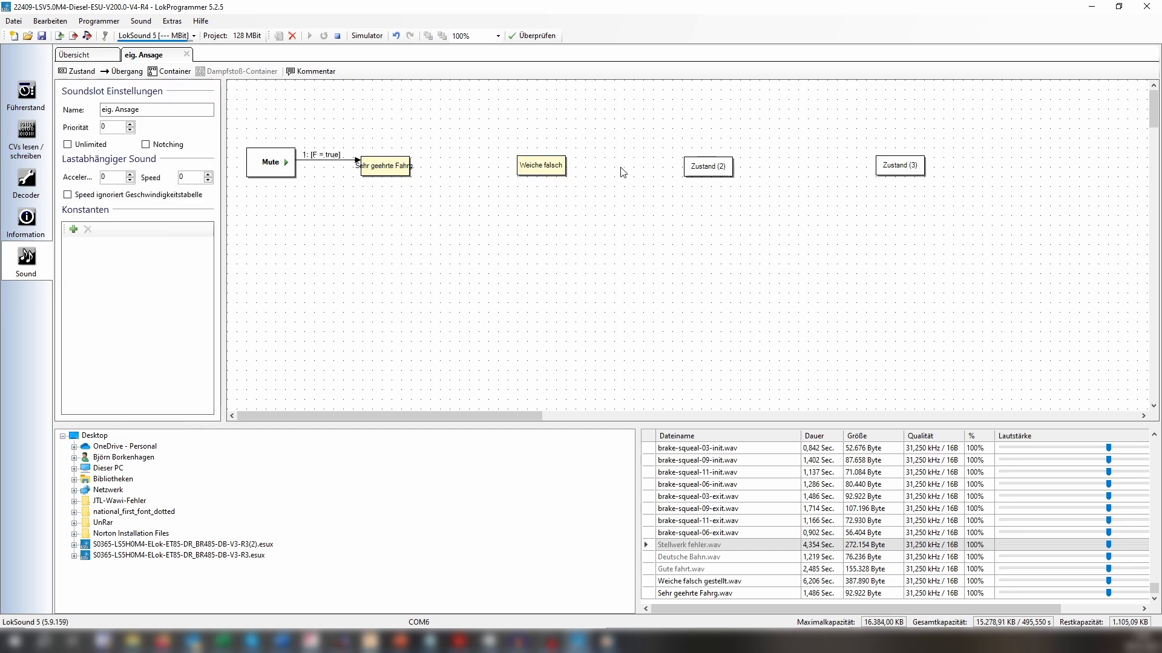
Assign the sample Stellwerk fehler.wav to the state Zustand (2) and rename the state to "Stellwerk".
click(702, 166)
click(147, 141)
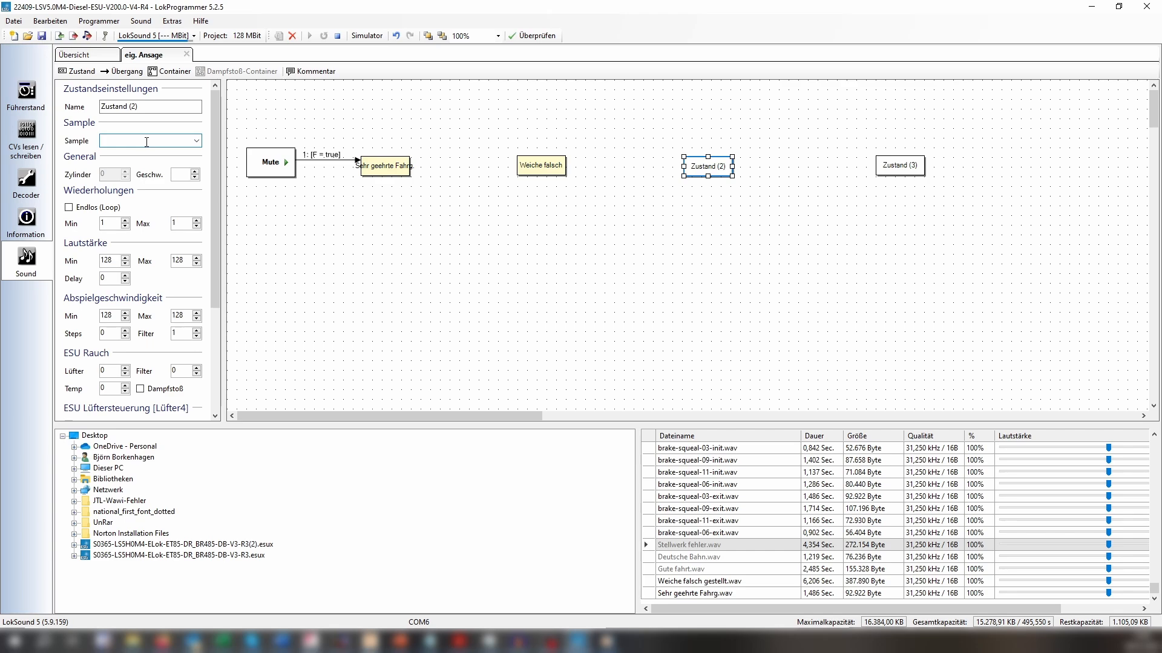
text(Stellwerk fehler.wav)
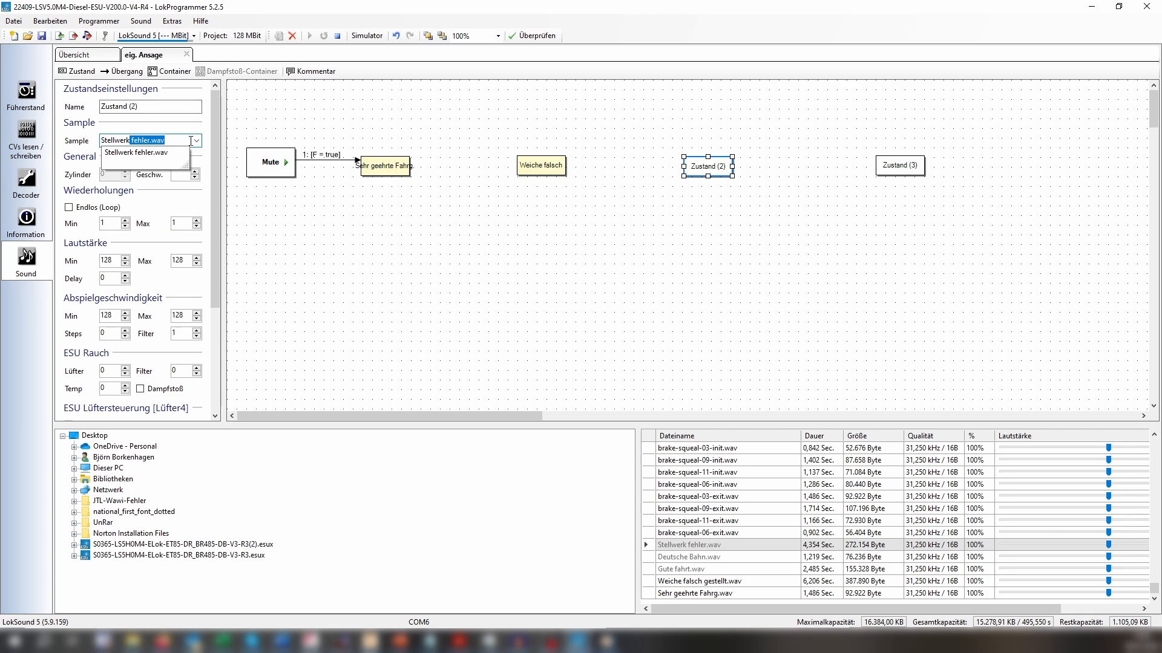
click(149, 152)
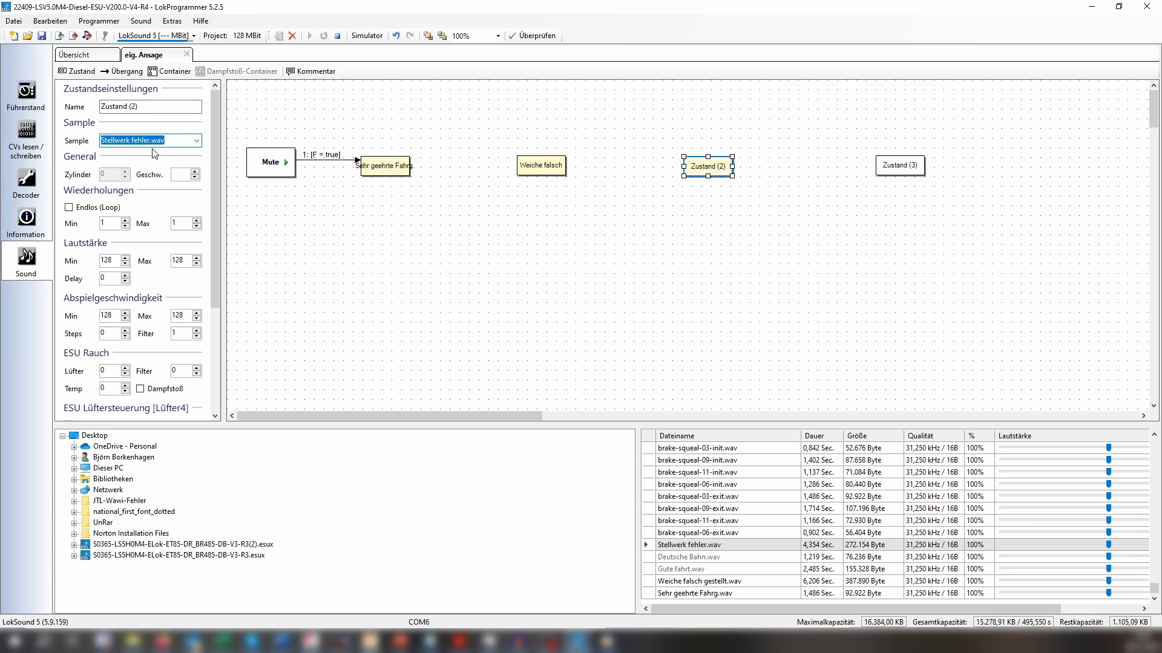
double_click(145, 105)
drag(145, 105, 0, 109)
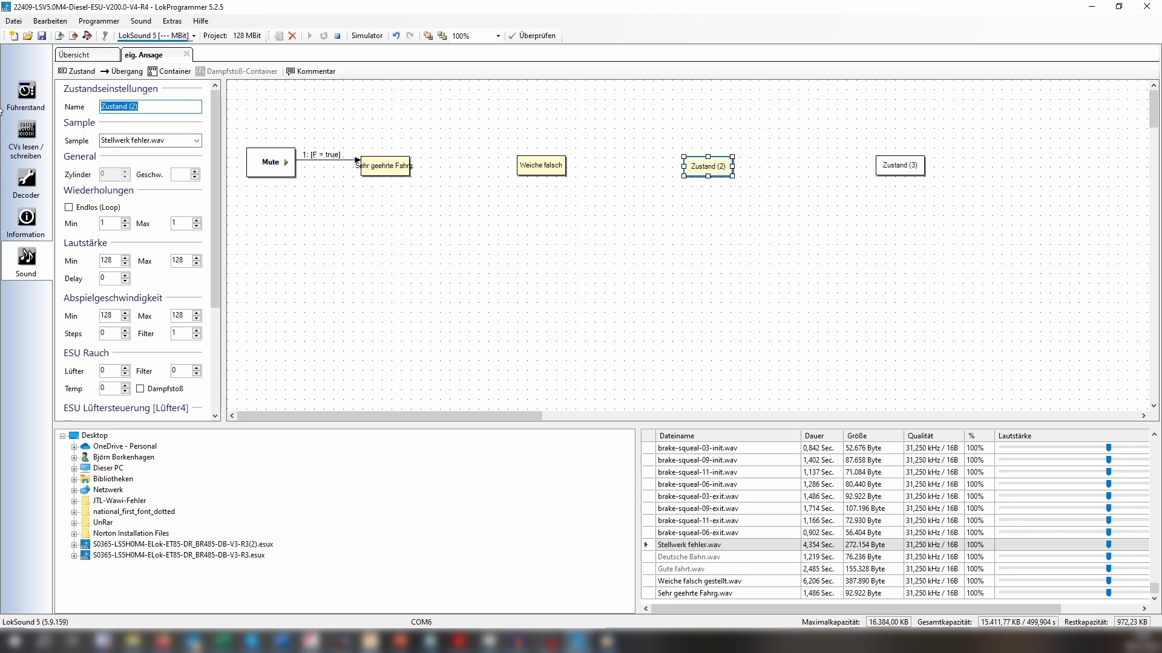
text(Stellwerk)
click(697, 256)
Rename the state Zustand (3) to "Gute fahrt".
click(912, 168)
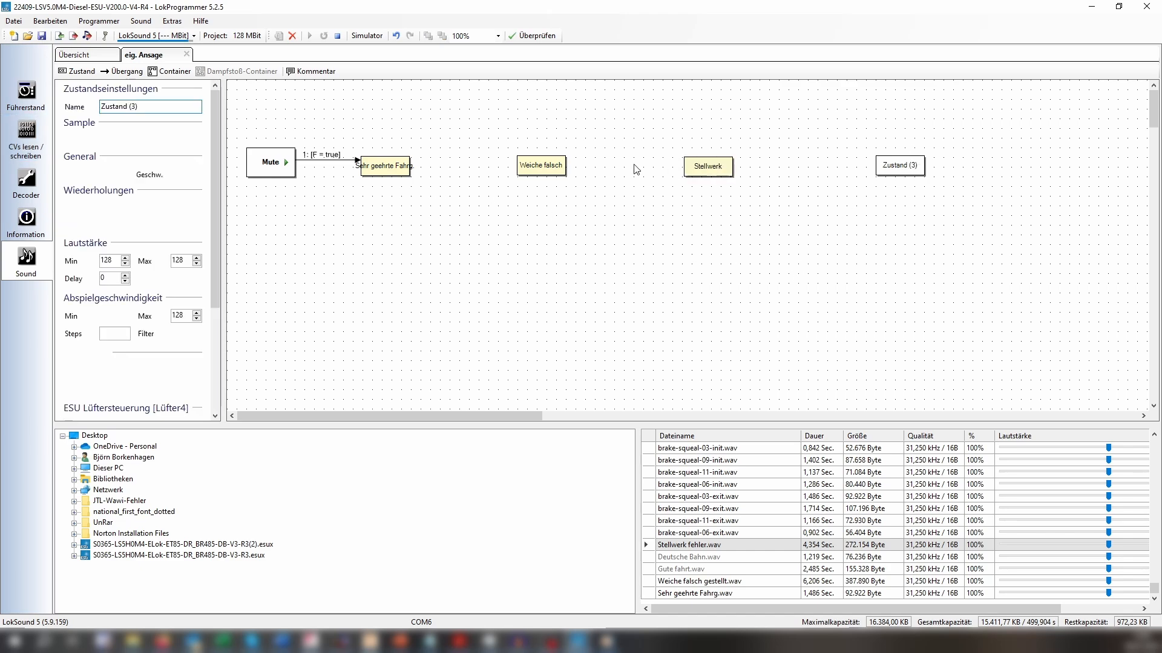
double_click(145, 107)
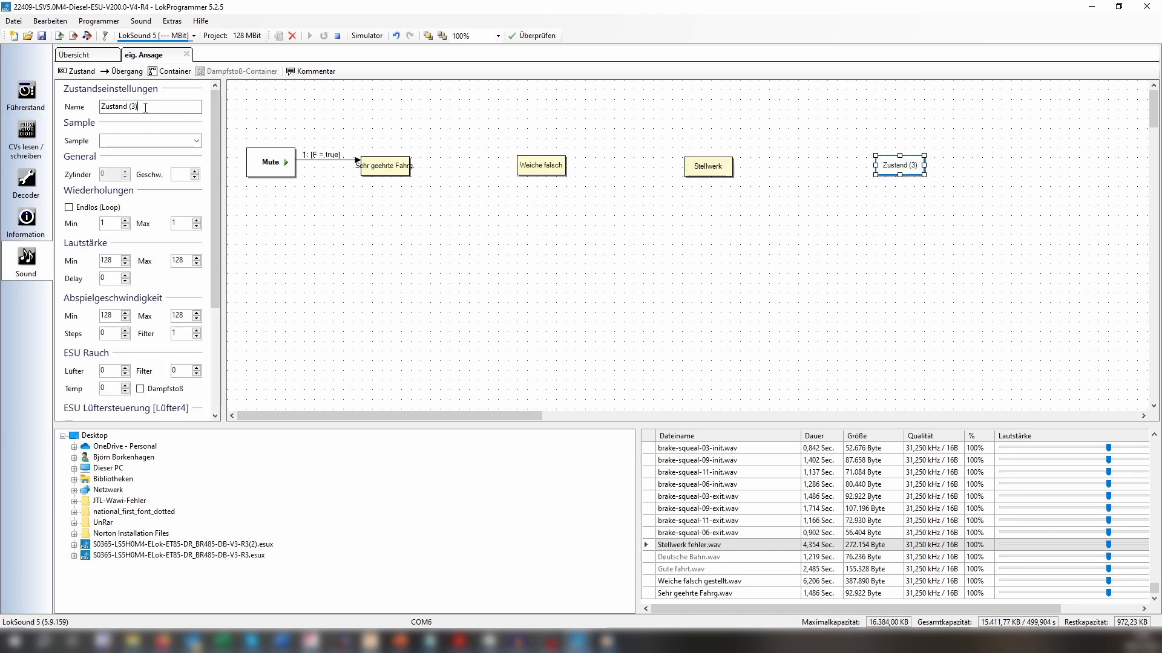
drag(139, 108, 65, 112)
text(Gute fahrt)
click(117, 107)
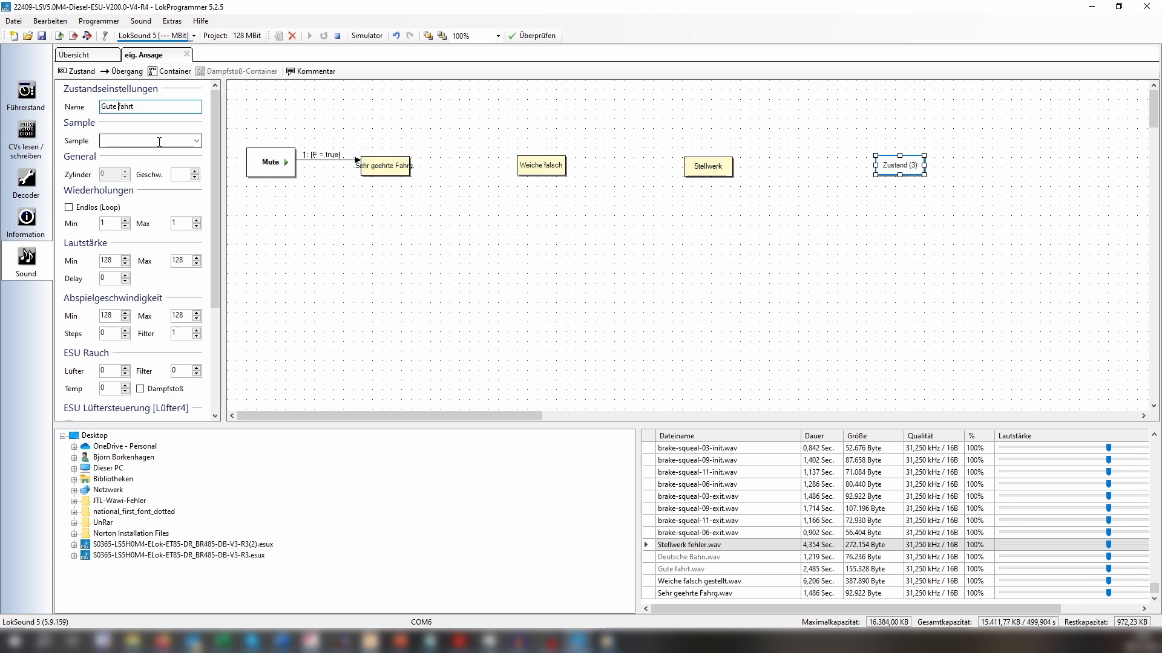
Assign the sample Gute fahrt.wav to the last state in the row.
click(171, 142)
click(197, 143)
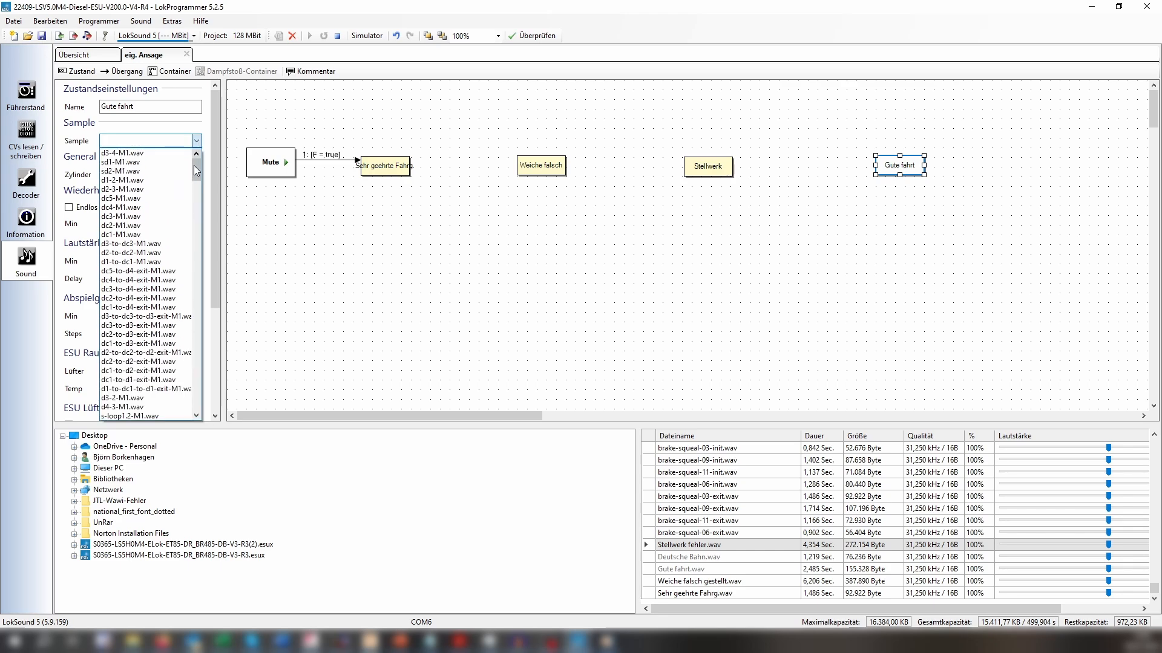
drag(198, 165, 201, 417)
click(142, 399)
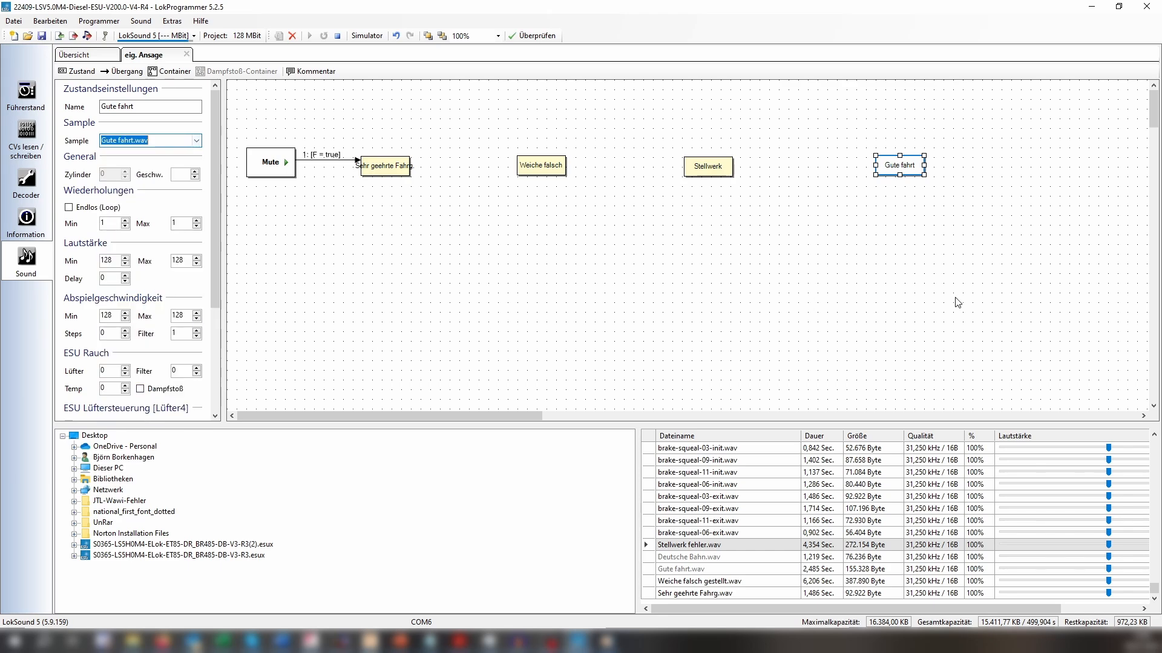
click(901, 290)
Add a new state at the end of the row after "Gute fahrt" and name it "Deutsche Bahn".
click(78, 71)
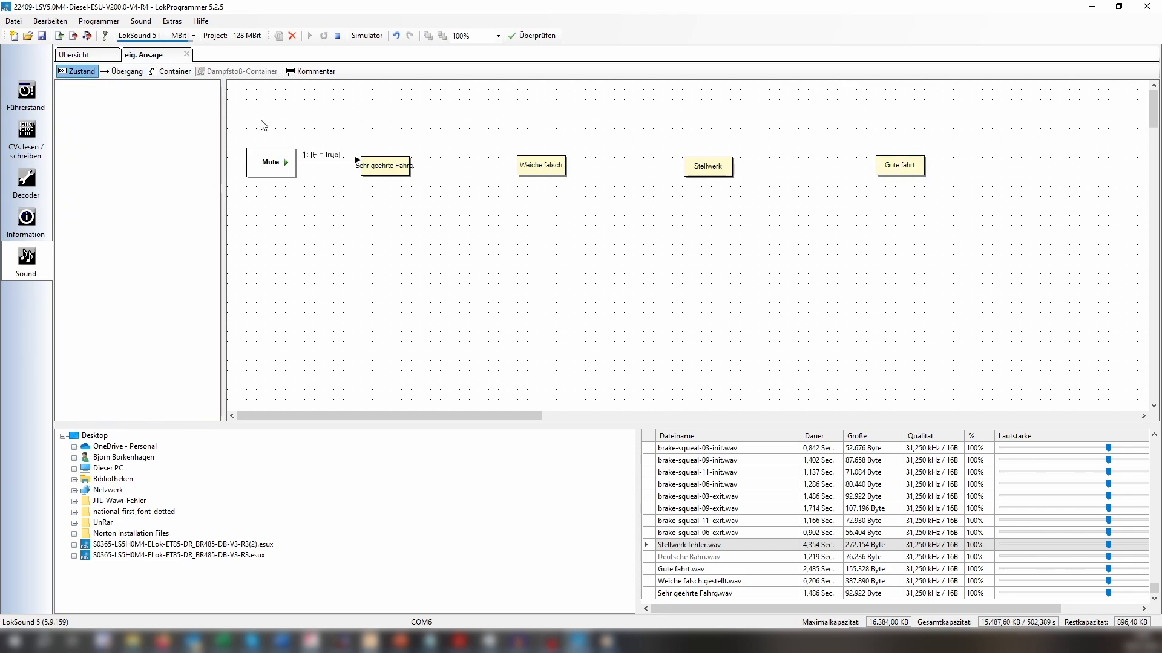
drag(271, 100, 1083, 165)
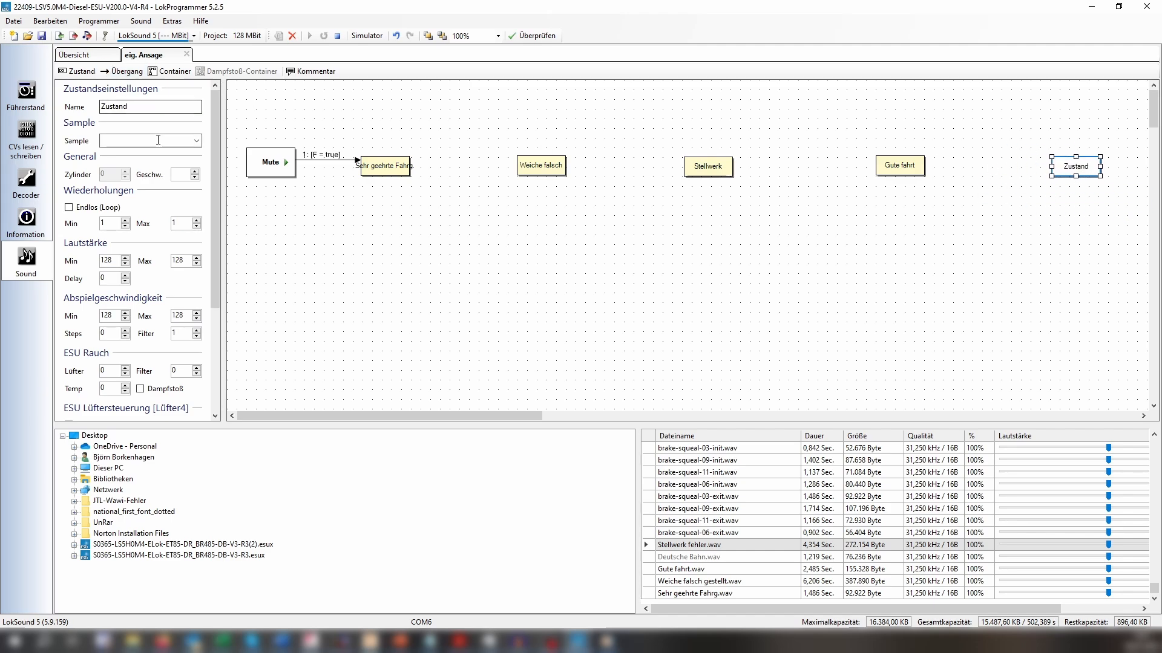
double_click(172, 105)
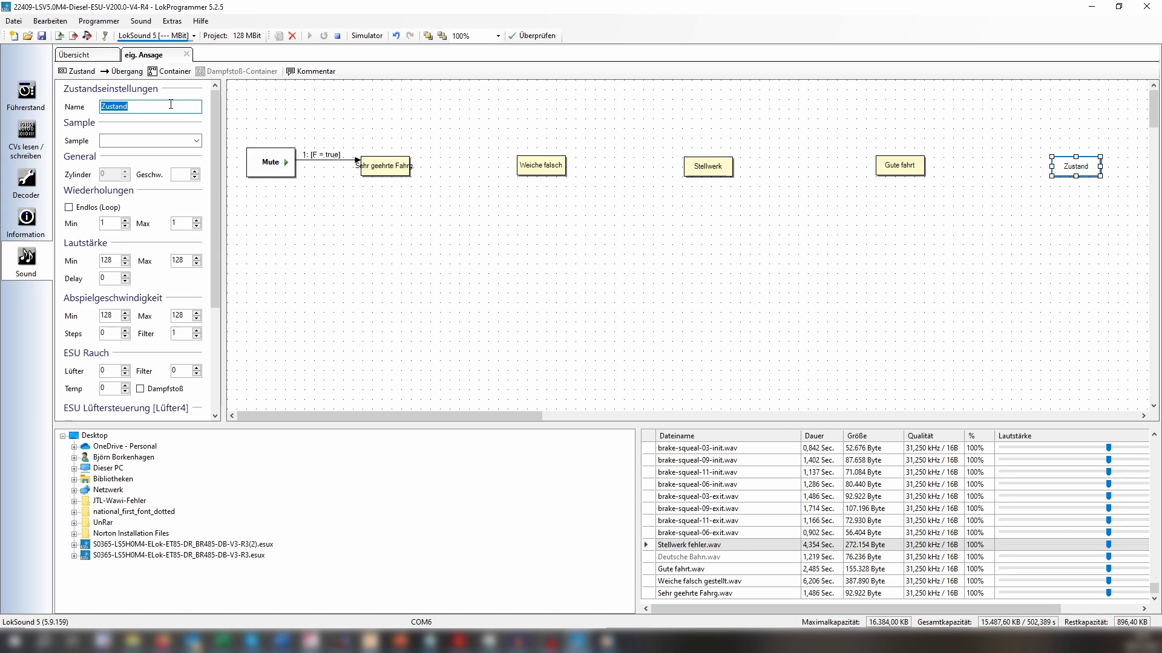
text(Deutsche Bah)
Assign the sample Deutsche Bahn.wav to the "Deutsche Bahn" state.
click(196, 140)
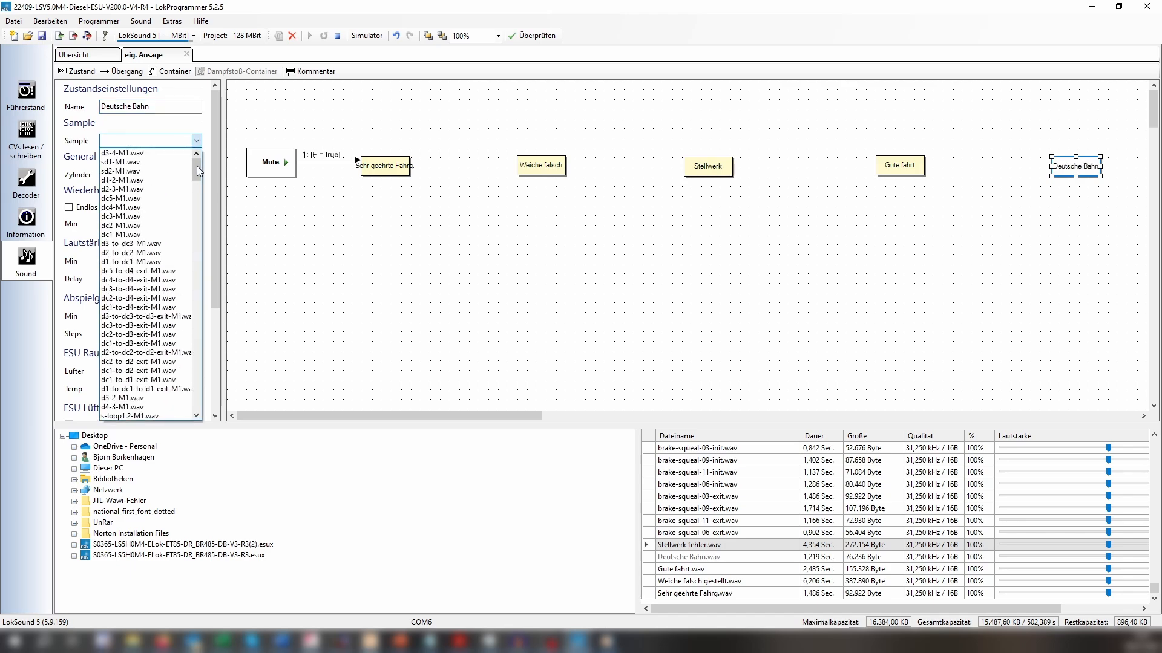
scroll(198, 166, down, 5)
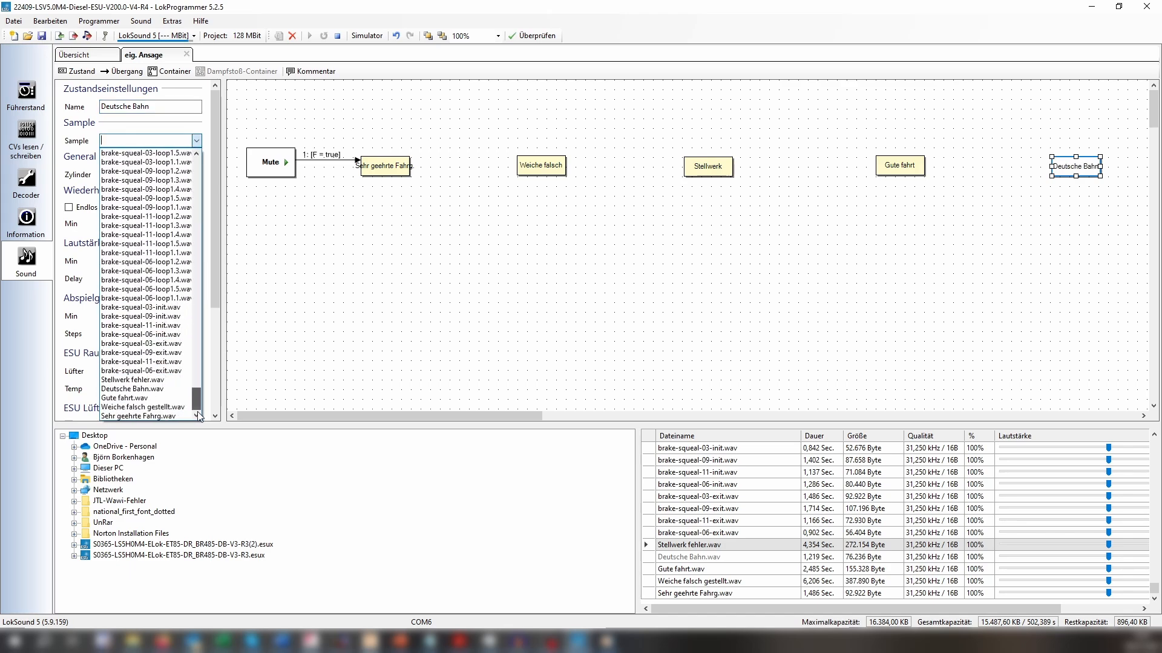
click(132, 389)
click(794, 299)
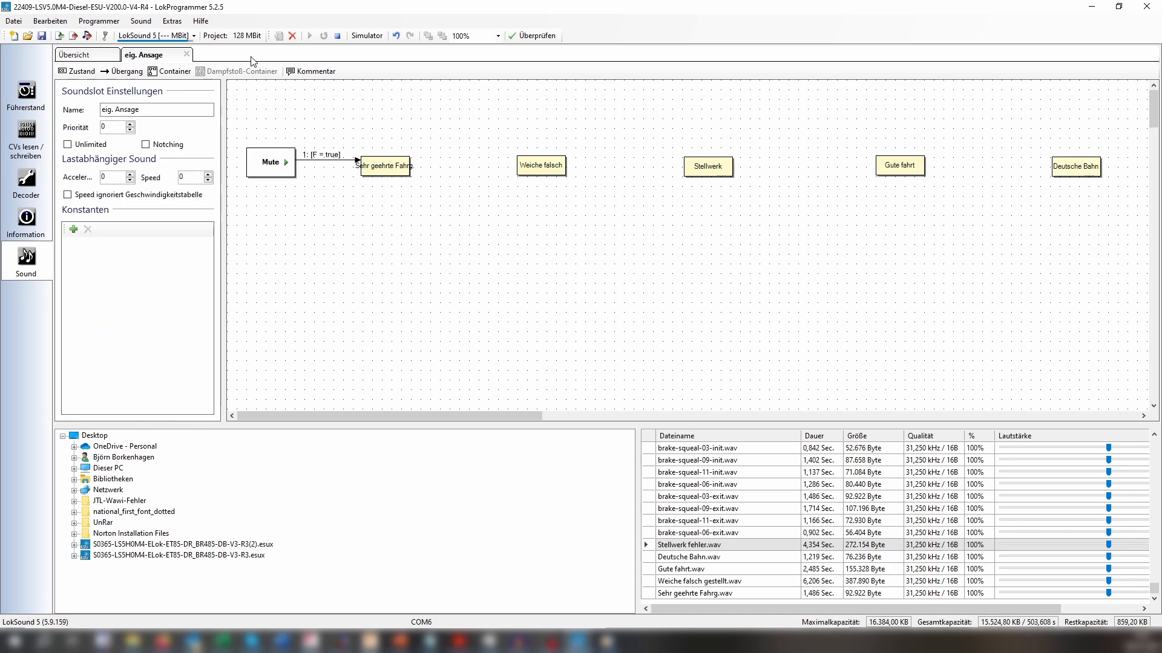
Connect the salutation, "Weiche falsch", "Stellwerk", "Gute fahrt" and "Deutsche Bahn" states in sequence with transitions.
drag(403, 167, 529, 165)
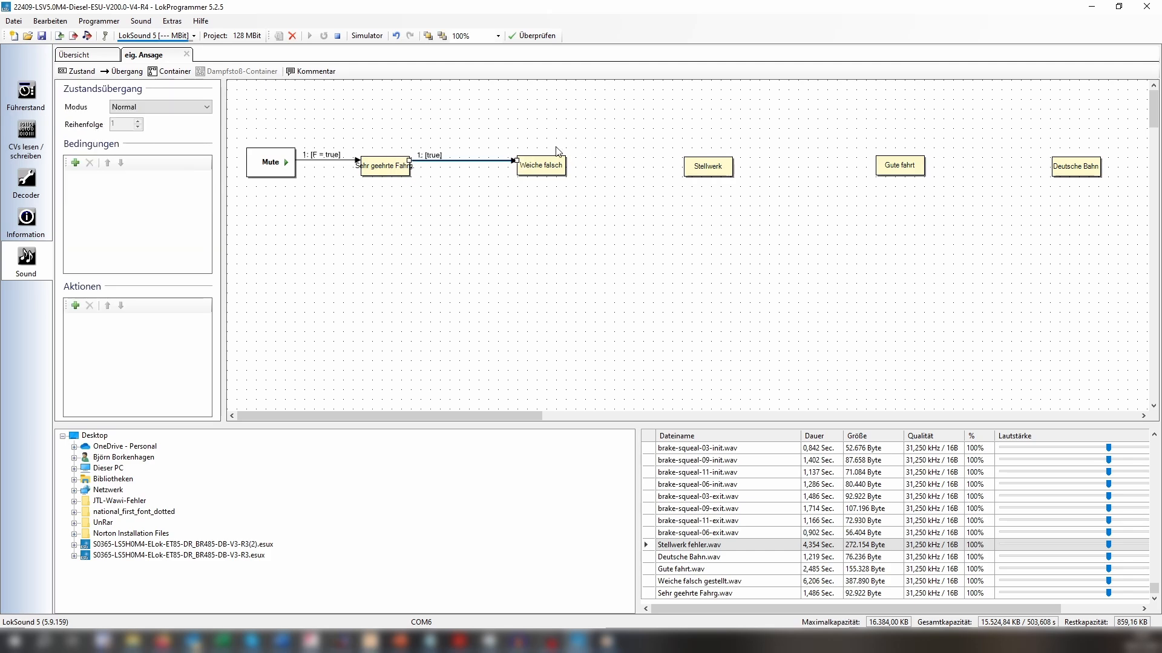
click(122, 71)
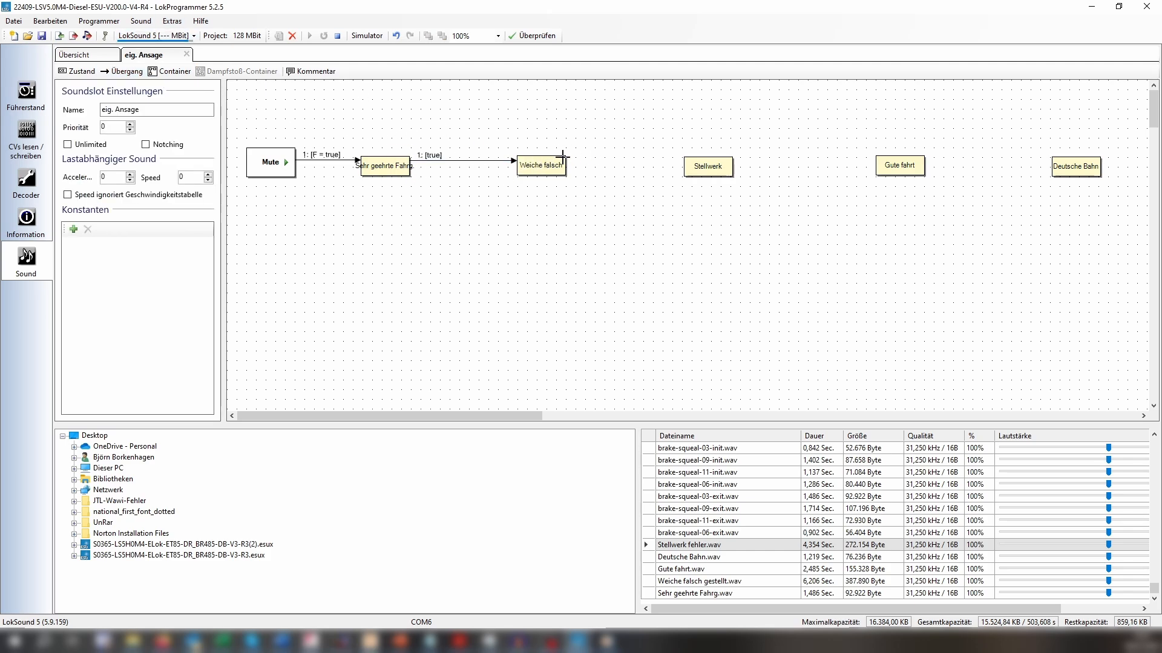
drag(560, 162, 1068, 164)
click(121, 71)
click(121, 71)
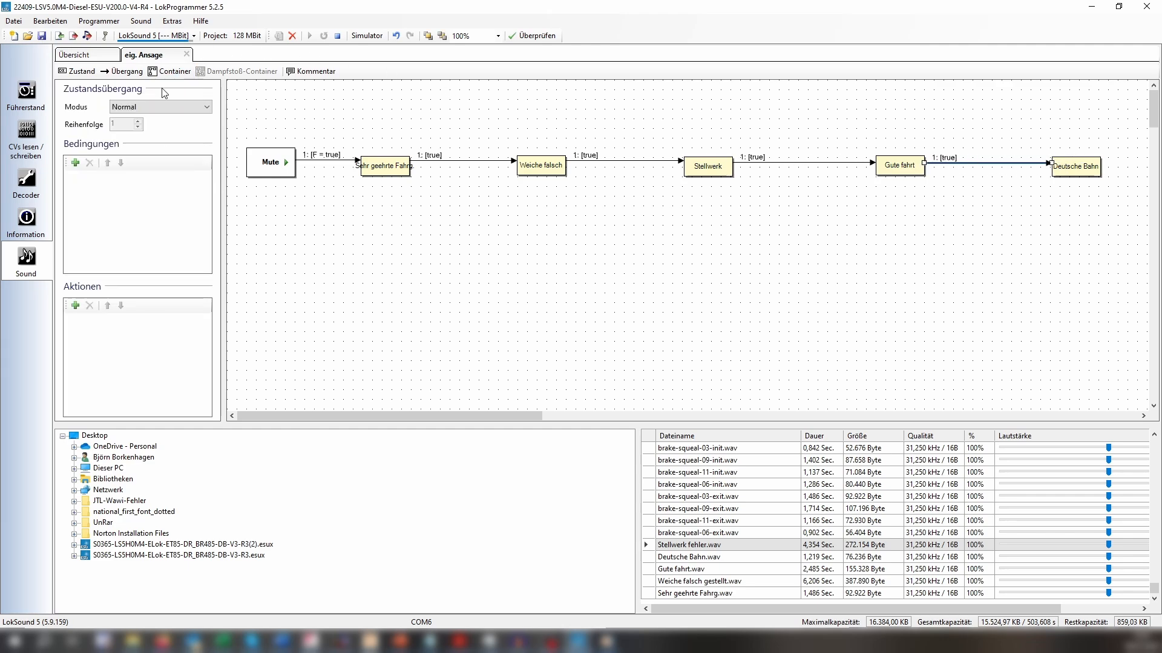
Draw a return transition from "Deutsche Bahn" to Mute, routed with corner points below the row of states.
click(122, 70)
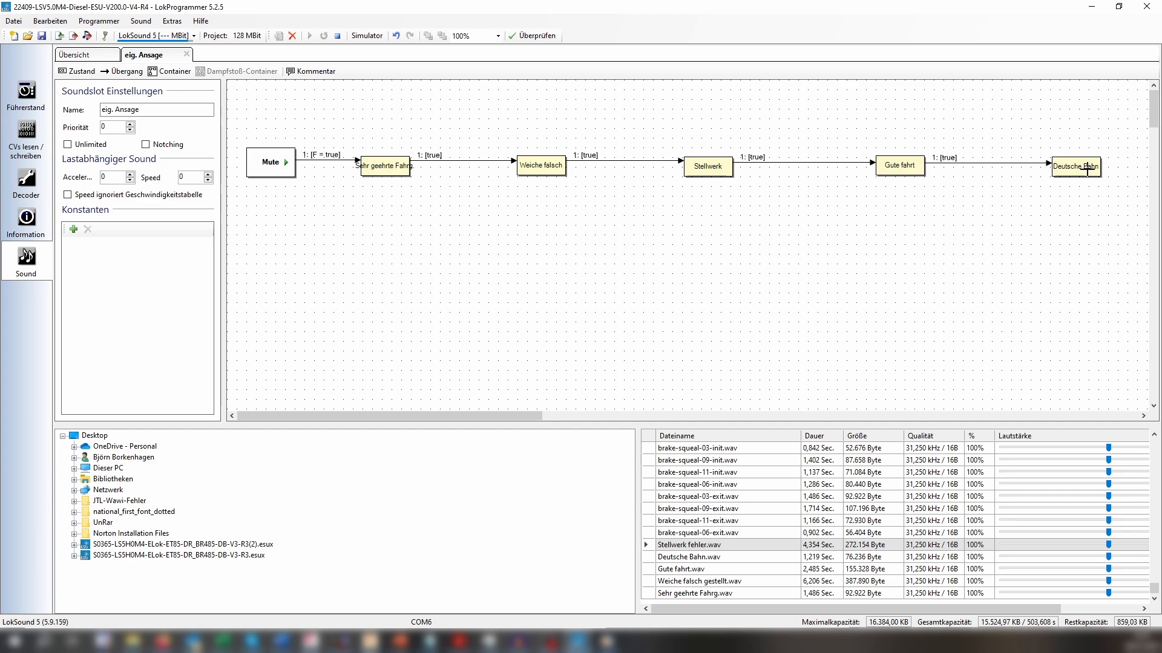
drag(1092, 168, 1118, 172)
click(1127, 171)
click(1126, 206)
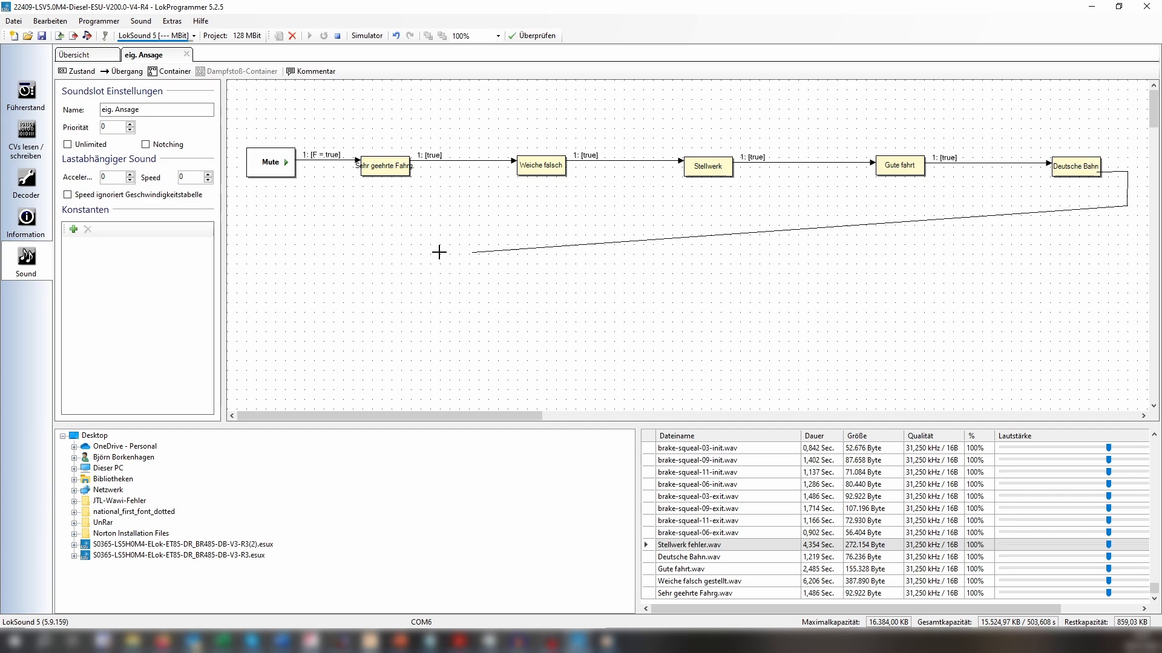
click(312, 206)
click(313, 173)
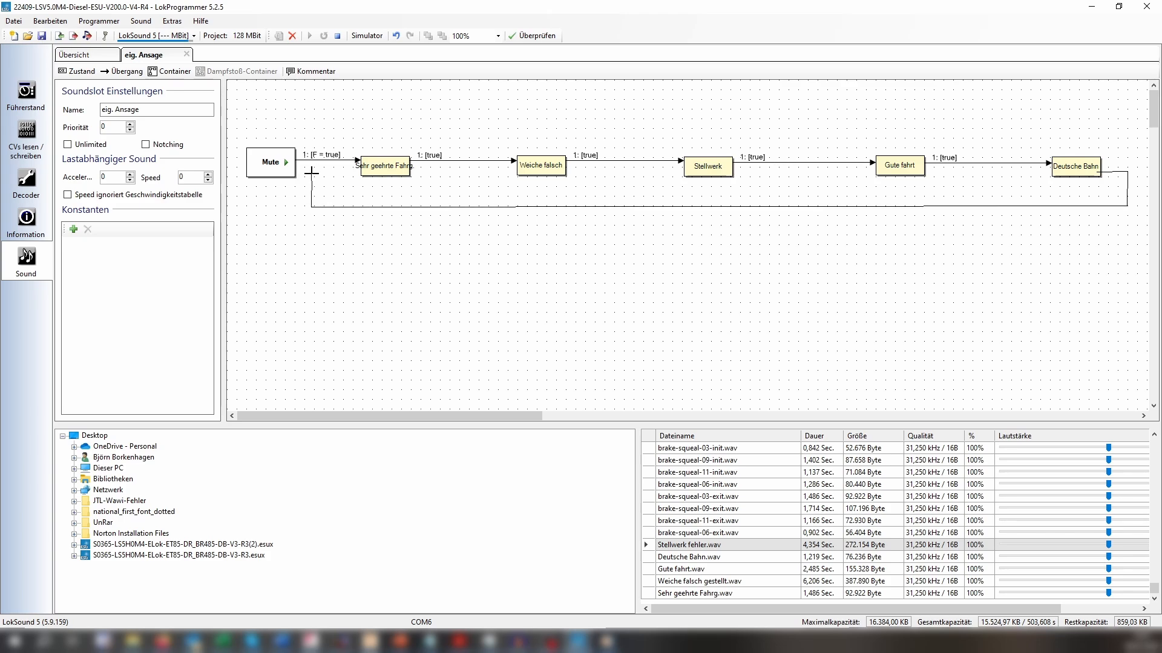
click(288, 176)
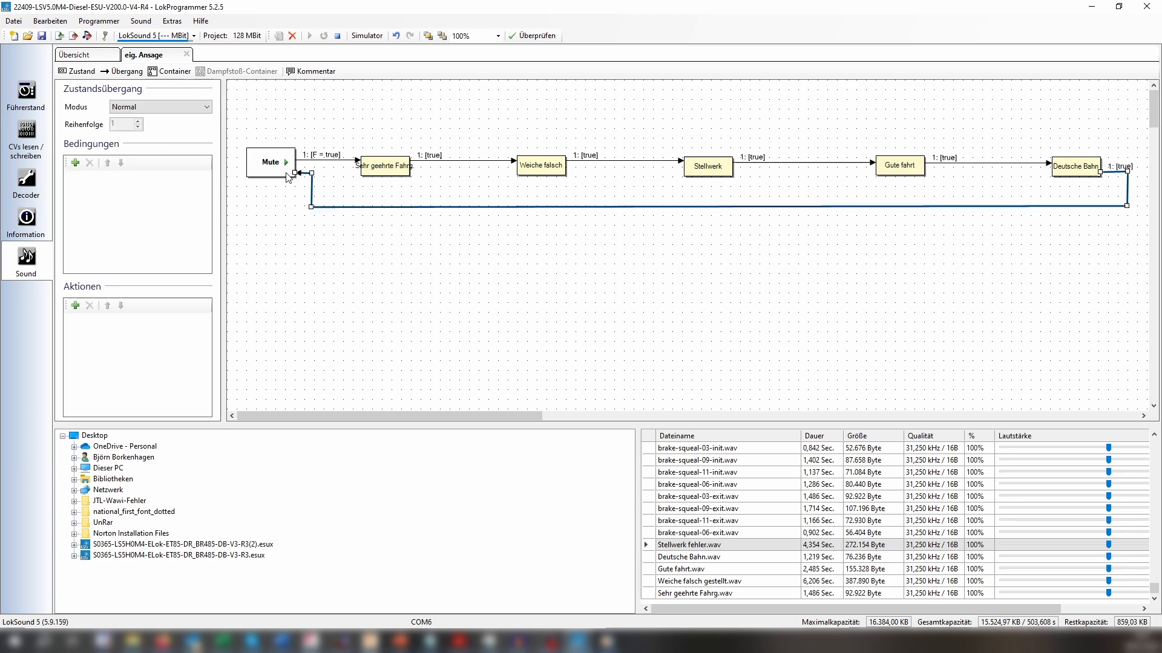
click(440, 264)
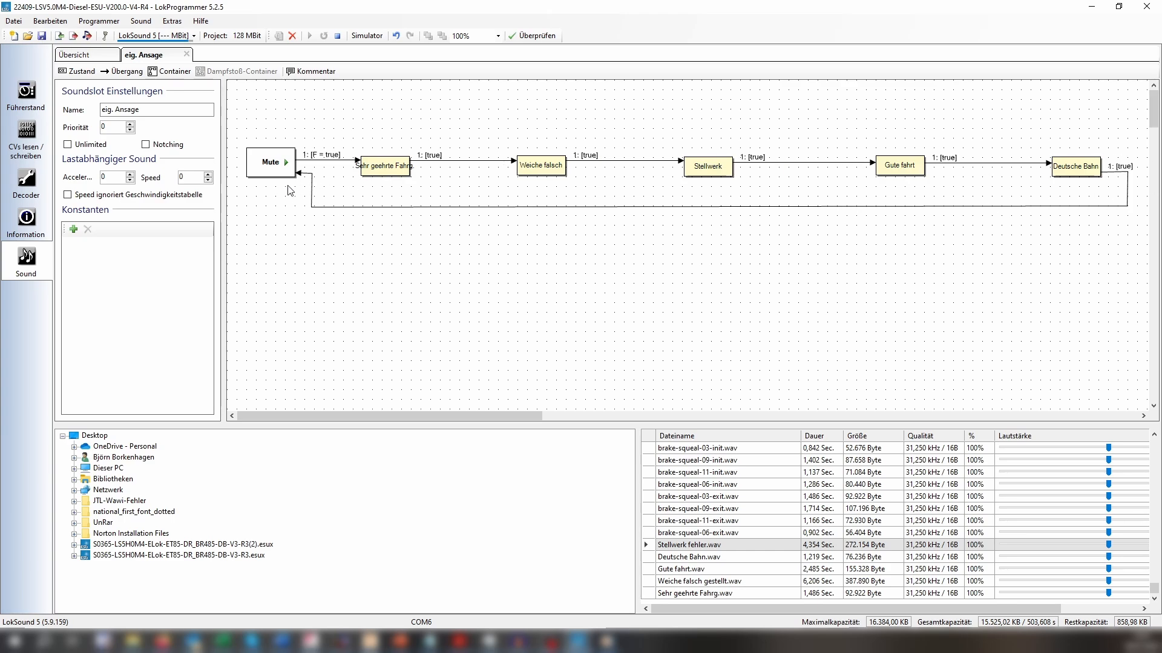
Start the simulator and trigger the function to play the chained announcement.
click(367, 37)
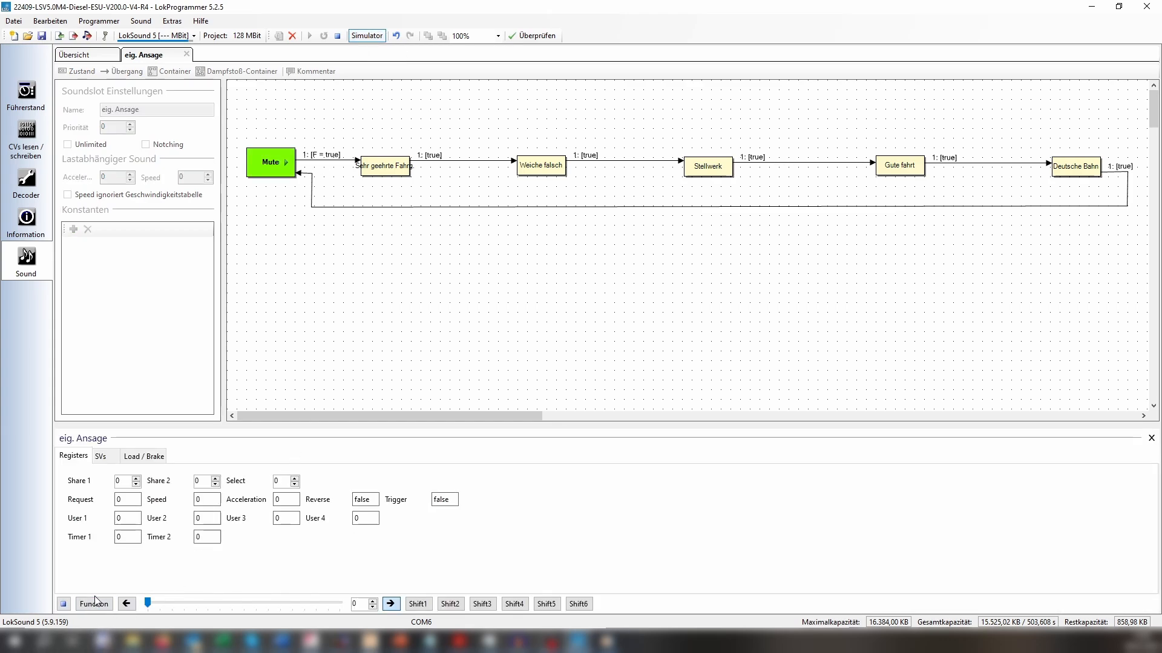
click(95, 602)
Delete the transition between the salutation state and "Weiche falsch", and stop the simulator.
click(496, 161)
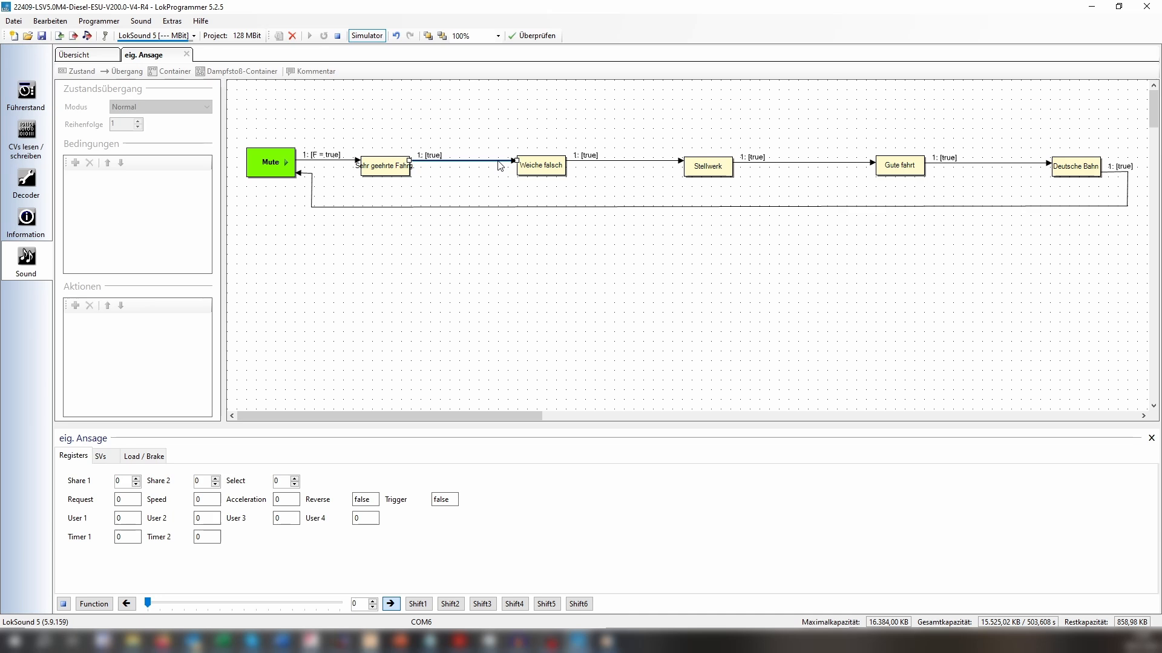
key(Delete)
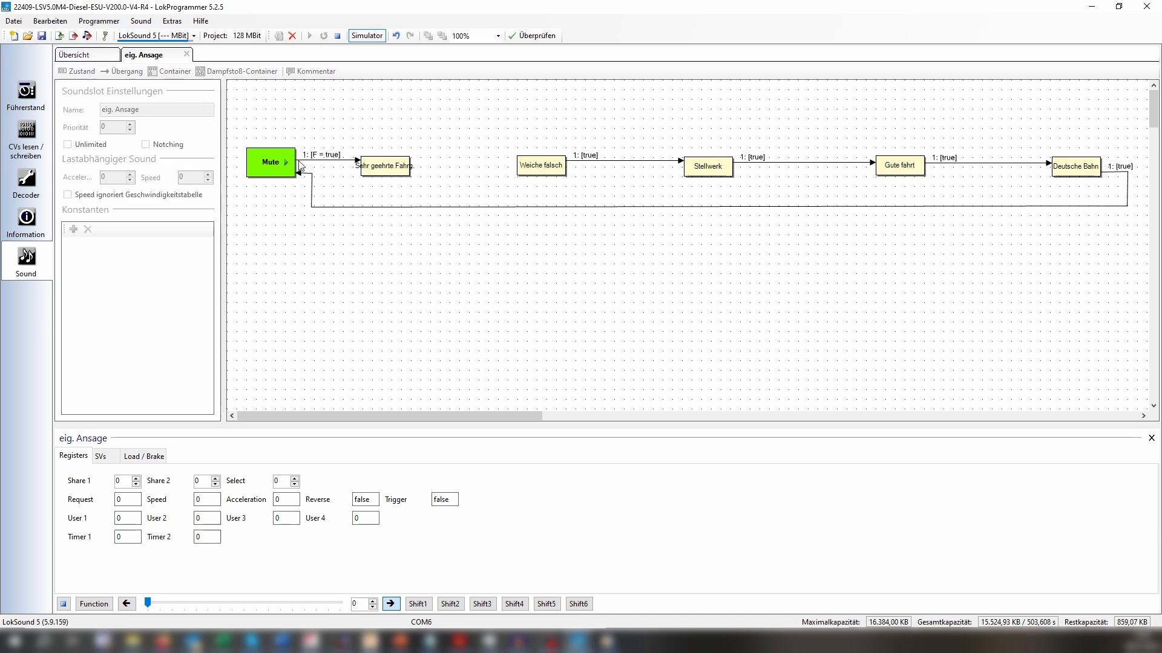
click(338, 36)
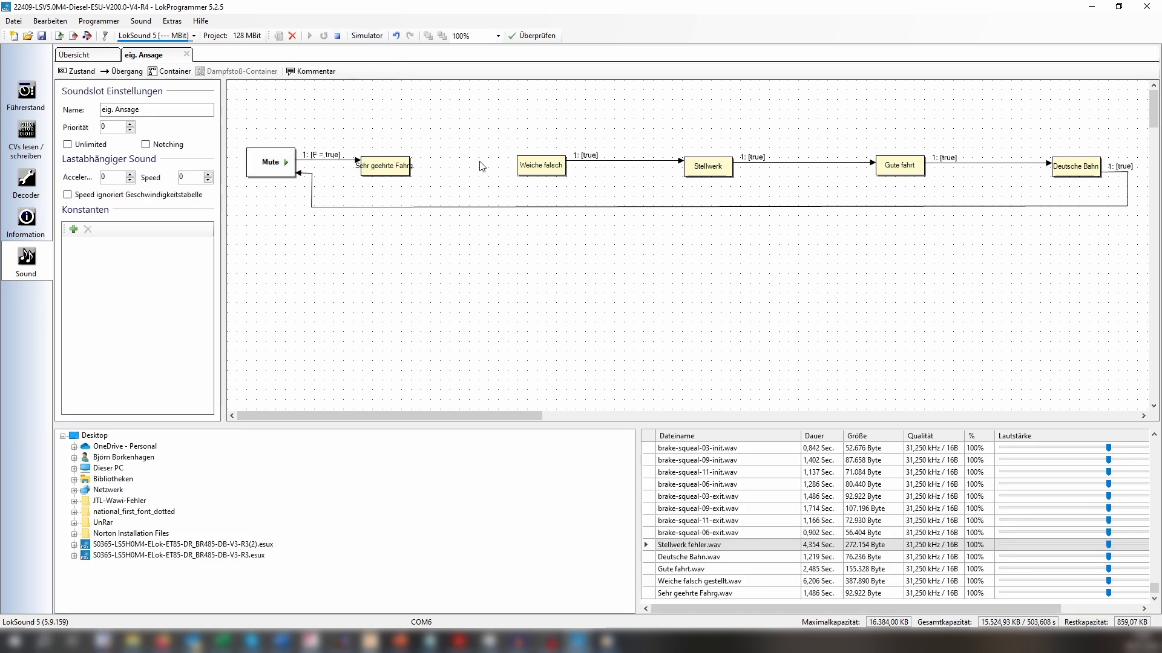
Add a new state between the salutation state and "Weiche falsch" and name it "Delay1".
click(81, 71)
click(254, 104)
drag(254, 103, 452, 165)
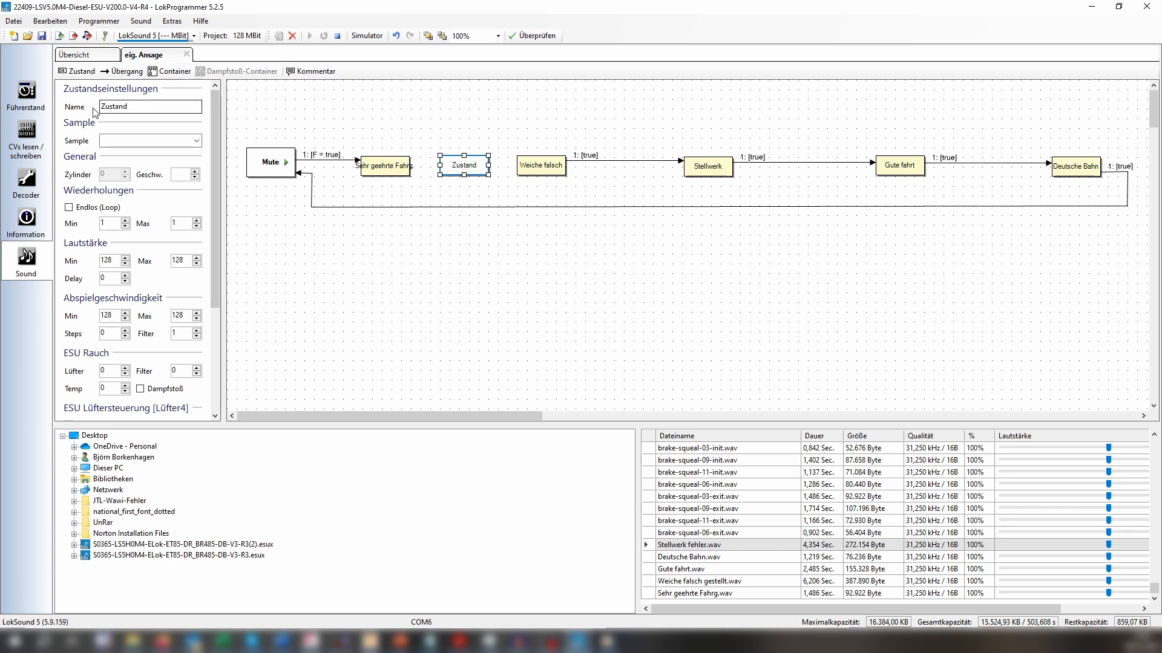
double_click(115, 106)
text(Delay1)
Set the Delay value of the "Delay1" state to 1.
click(112, 276)
double_click(100, 278)
text(1)
click(388, 281)
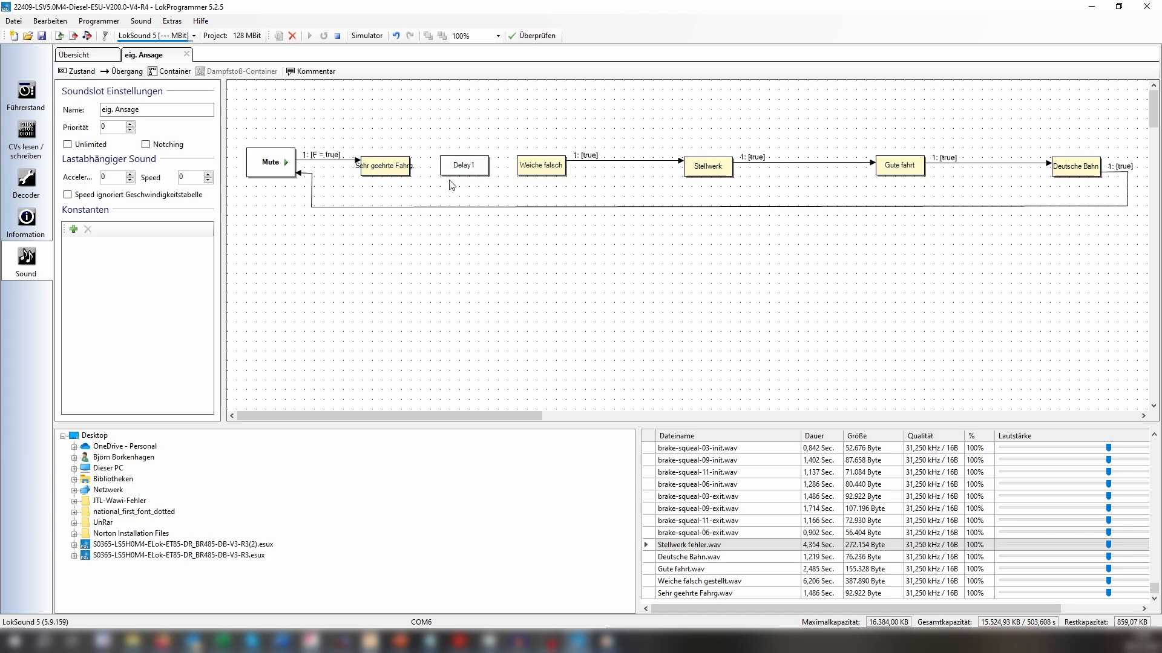
Connect the salutation state to "Delay1" and "Delay1" to "Weiche falsch" with transitions.
click(122, 71)
drag(398, 160, 450, 163)
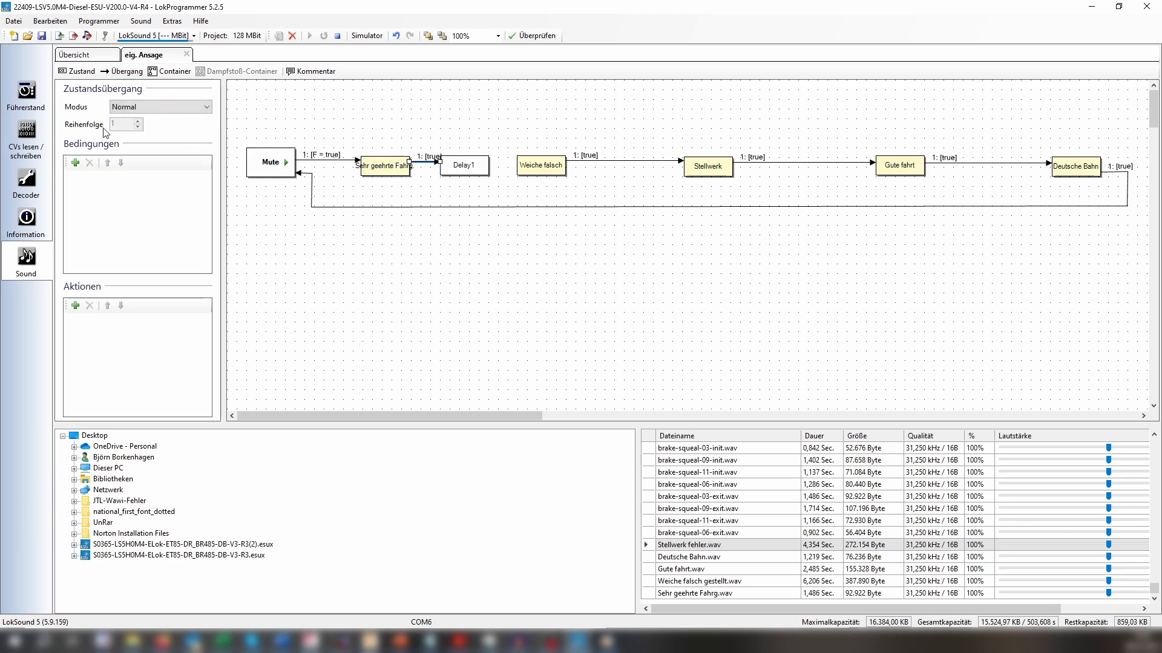
click(126, 71)
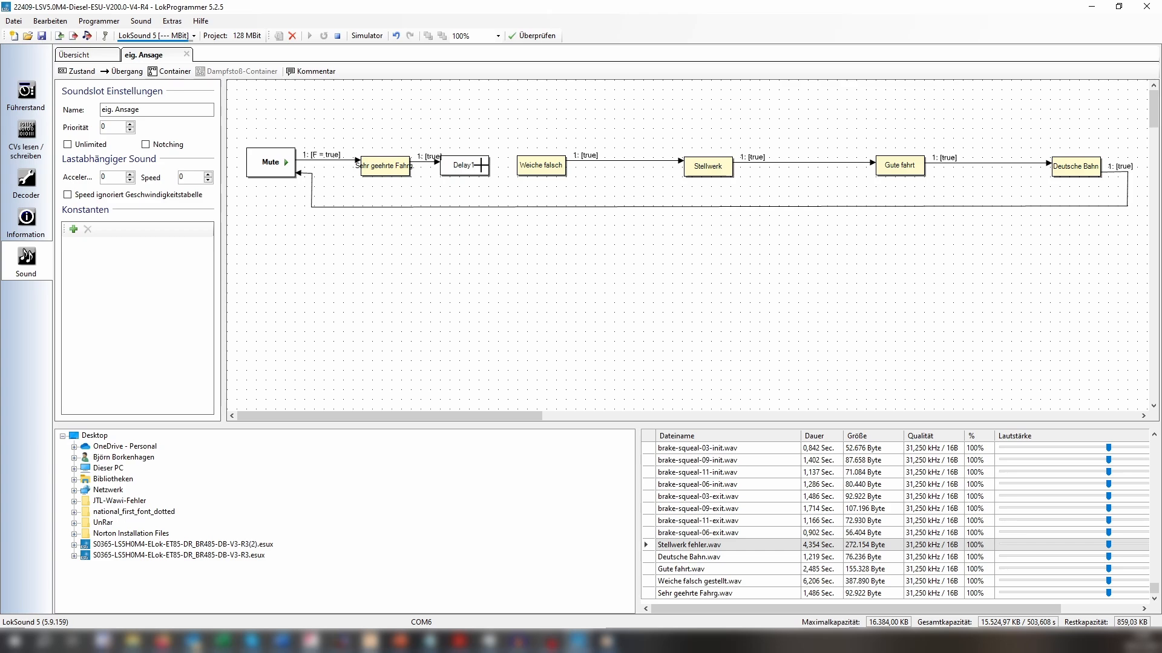
drag(481, 165, 522, 165)
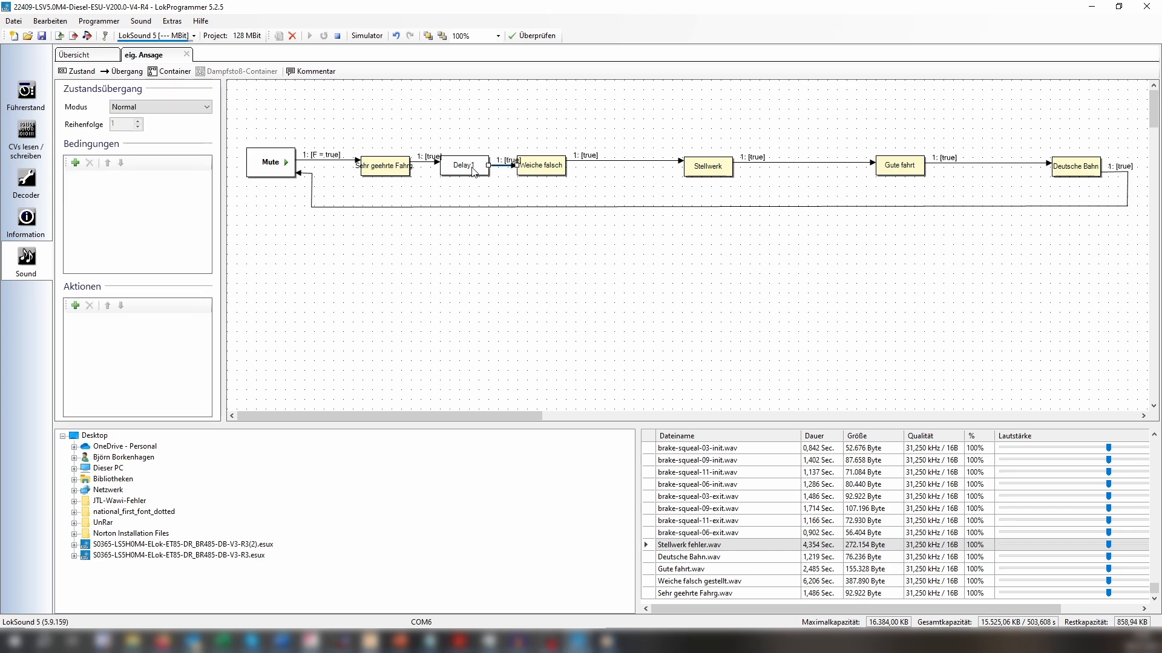
Run the simulator with the function activated to test the announcement sequence with "Delay1", and halt it.
click(487, 120)
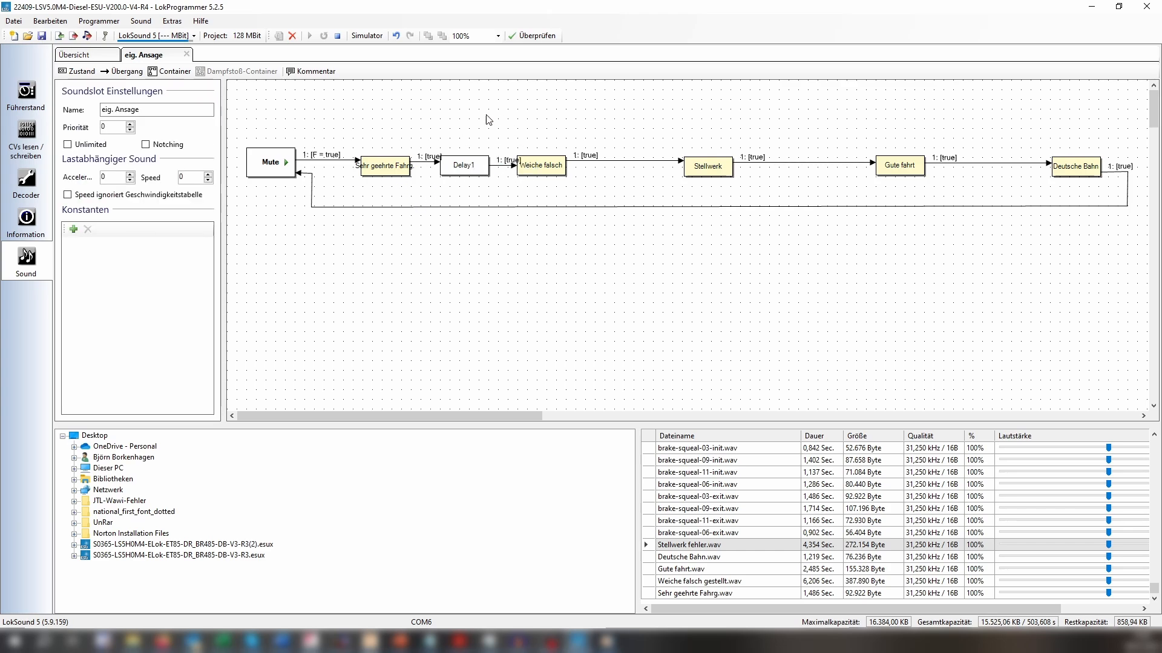
click(367, 37)
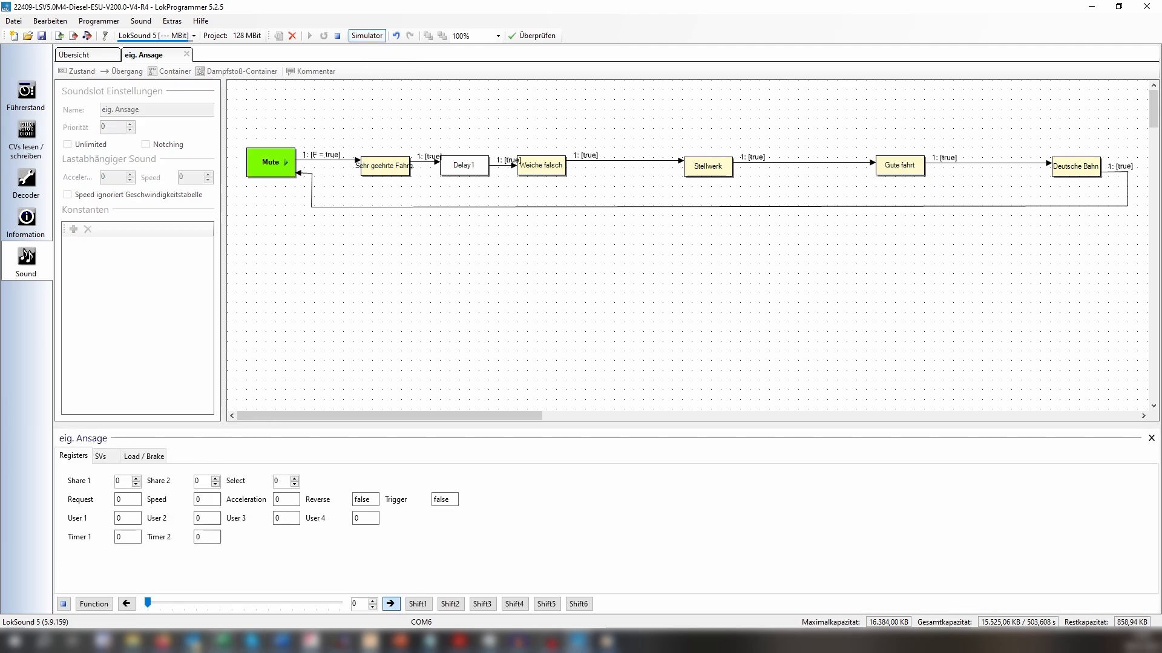
click(95, 605)
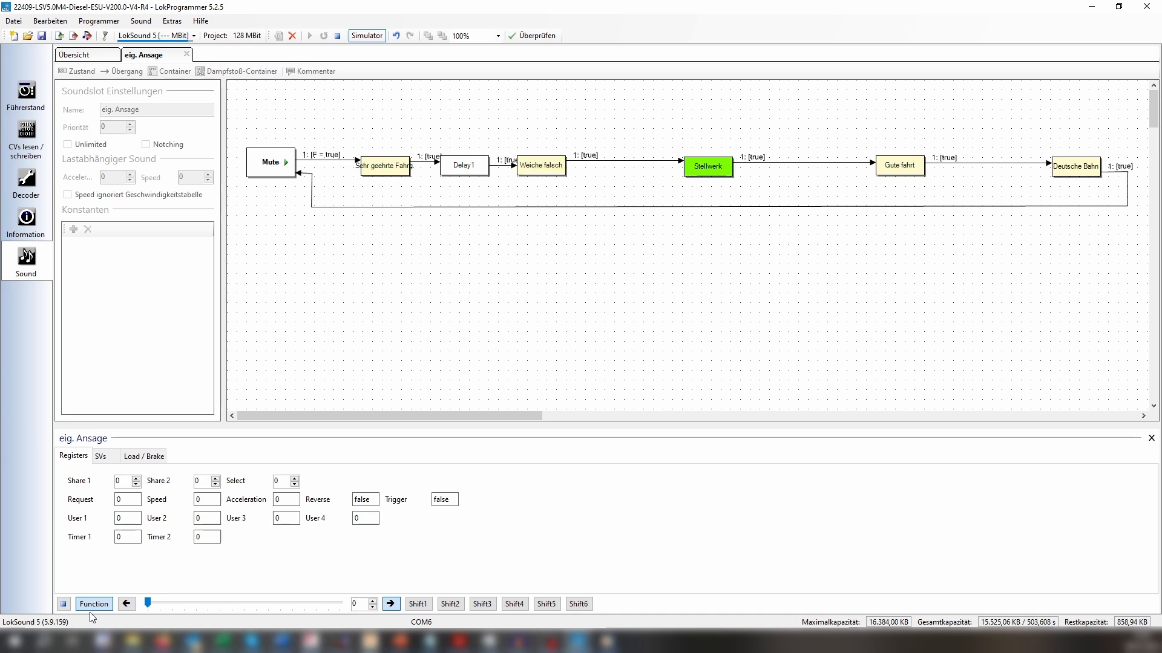
click(65, 605)
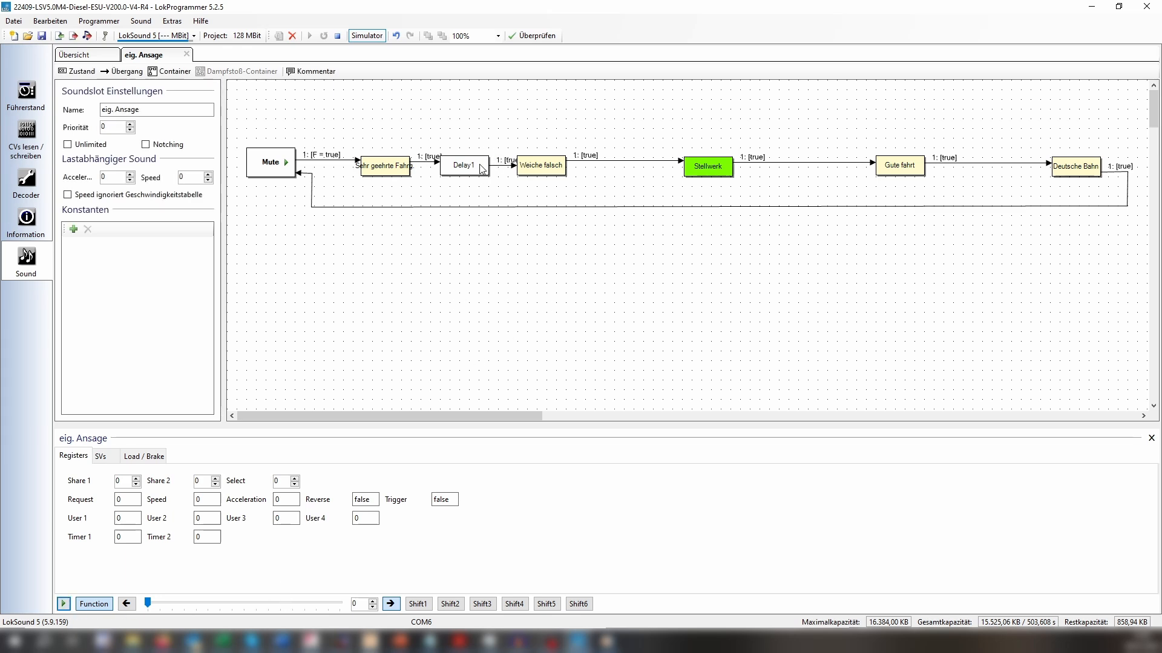
Set the Delay of the "Delay1" state to 255 and its minimum repetitions to 4.
click(475, 170)
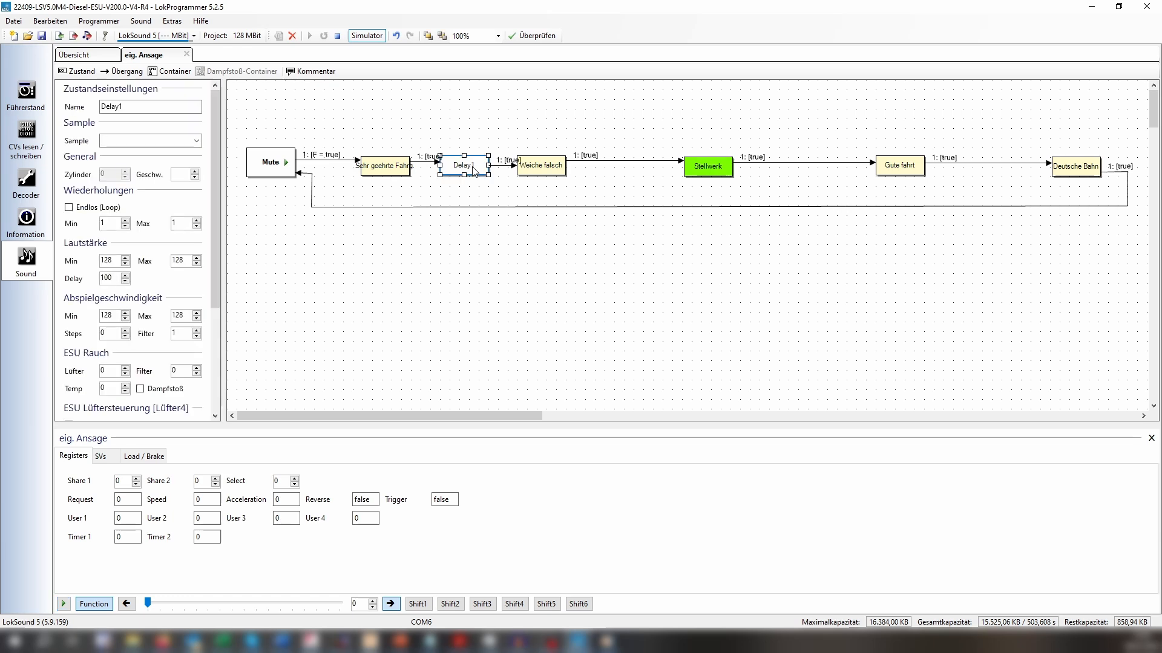
click(127, 282)
text(255)
click(106, 224)
text(4)
click(551, 365)
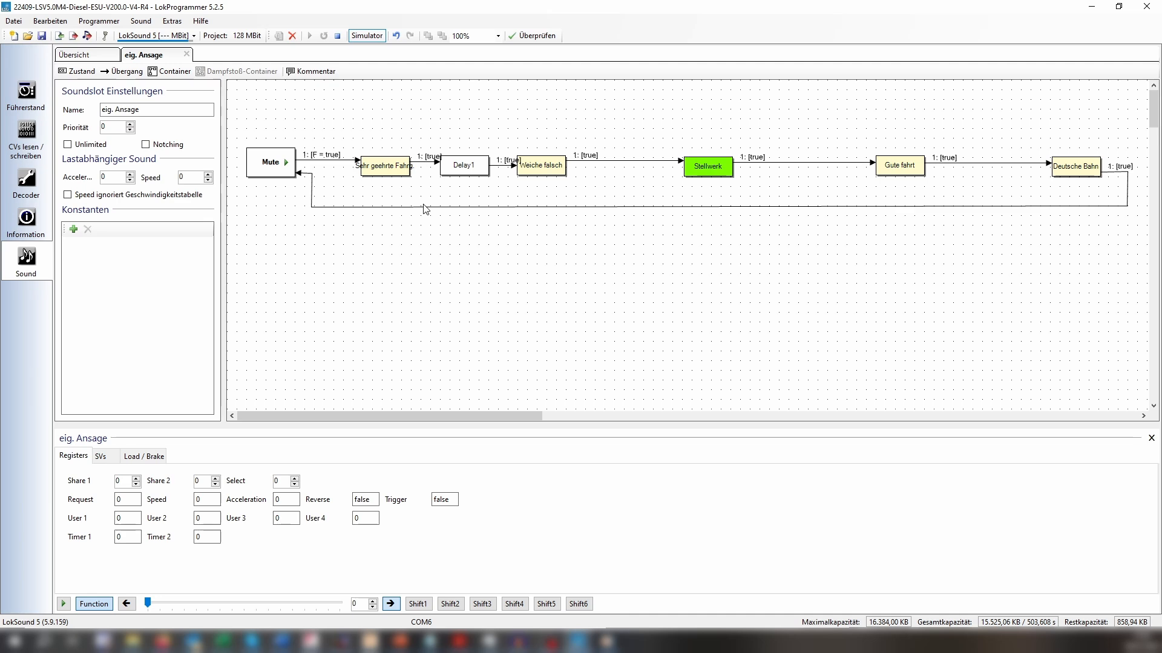
Restart the simulator, activate the function to check the changed pause in the announcement, and halt it.
click(374, 36)
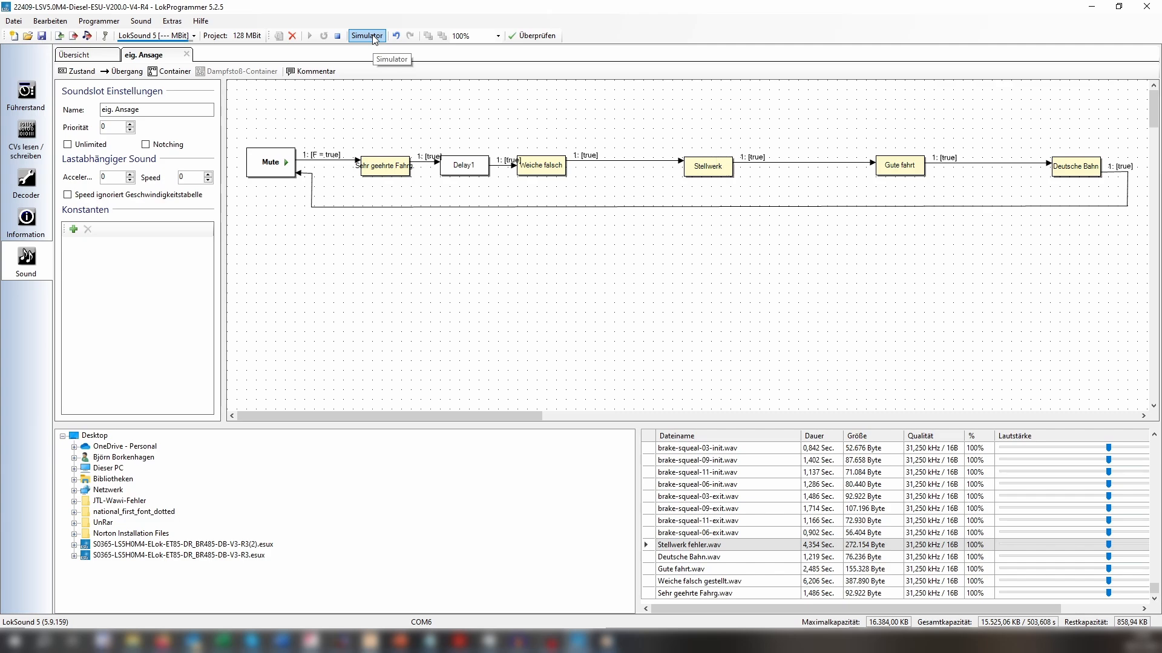
click(373, 36)
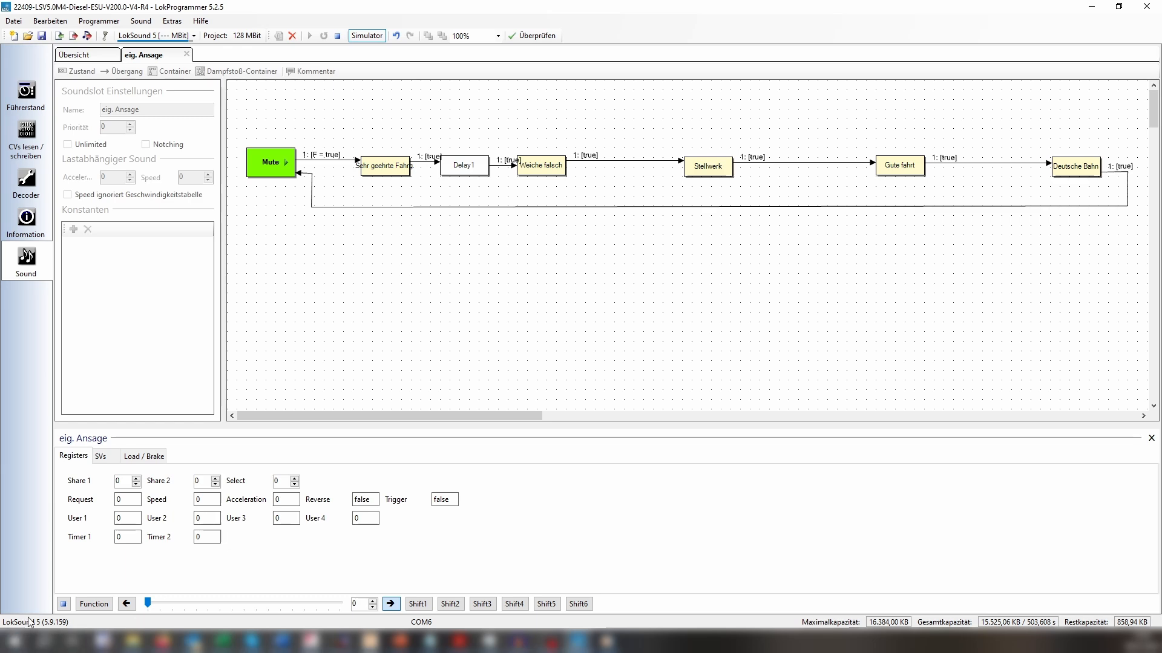
click(94, 604)
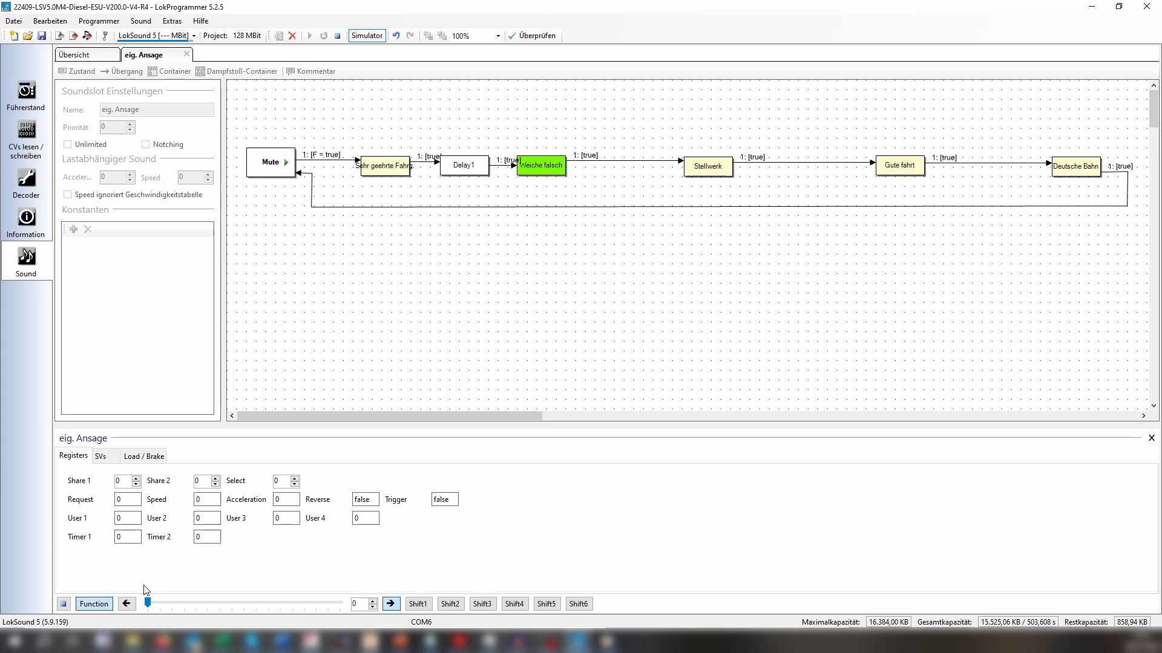
click(63, 604)
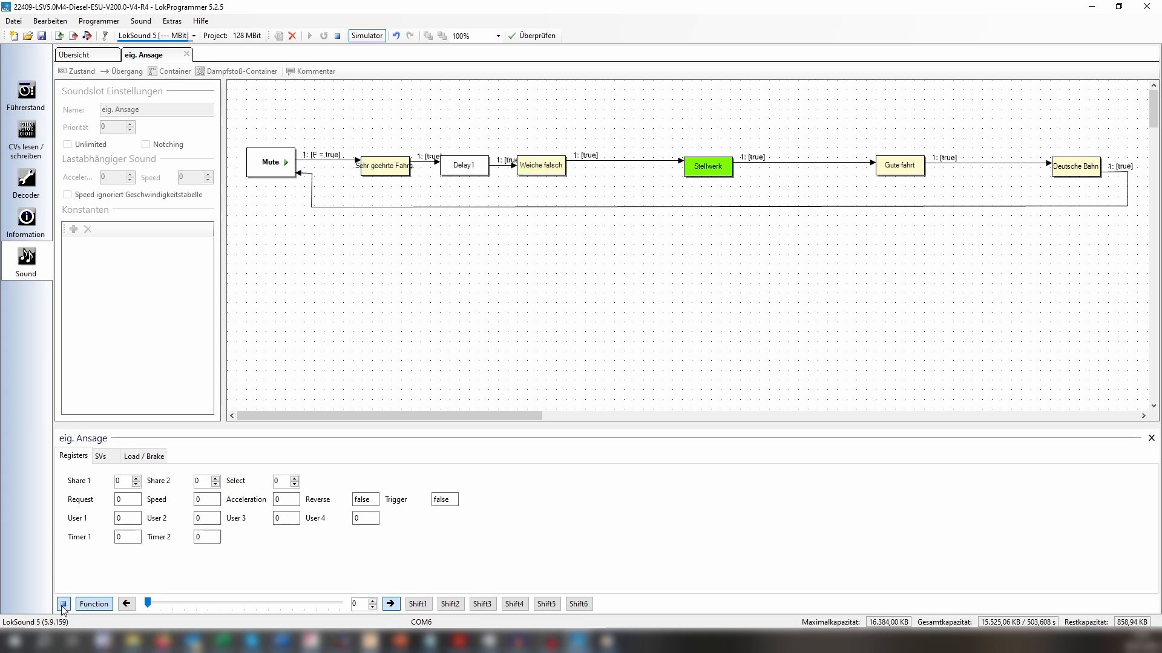
Set the minimum repetitions of the "Delay1" state to 1.
click(471, 162)
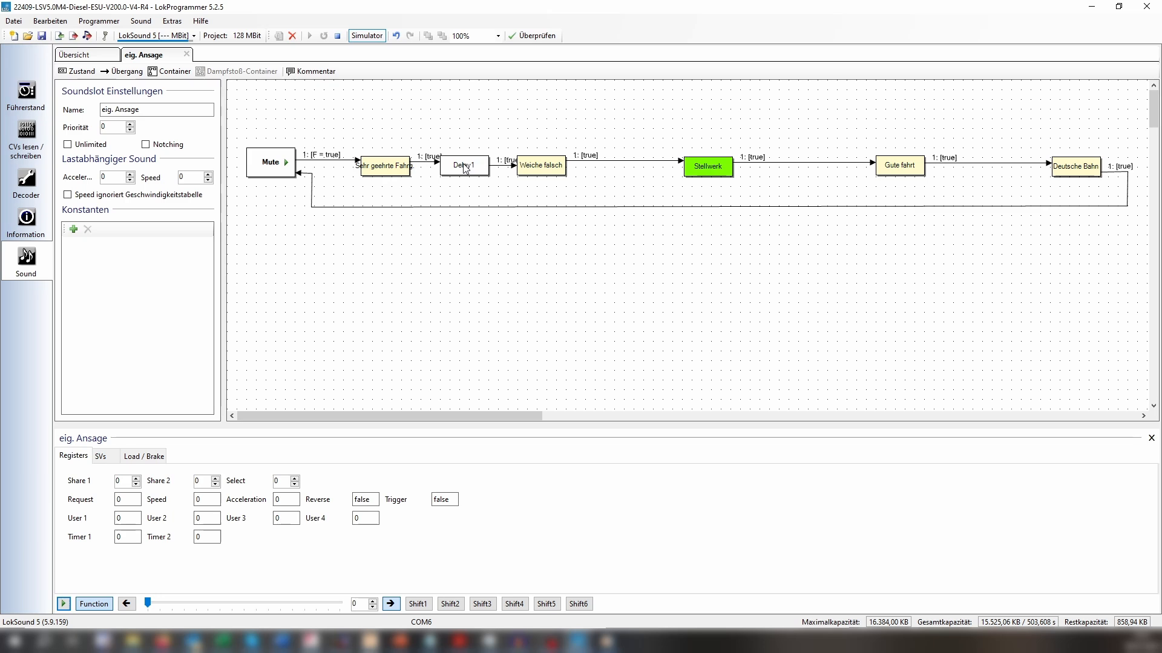
double_click(105, 223)
text(1)
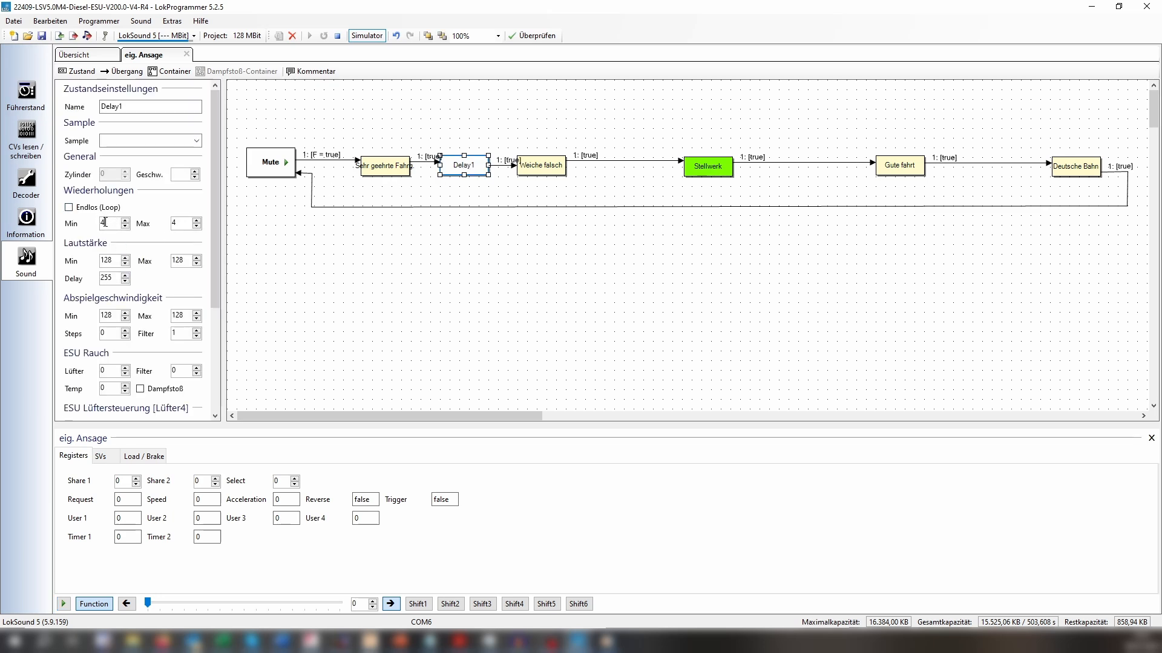
double_click(115, 277)
click(312, 303)
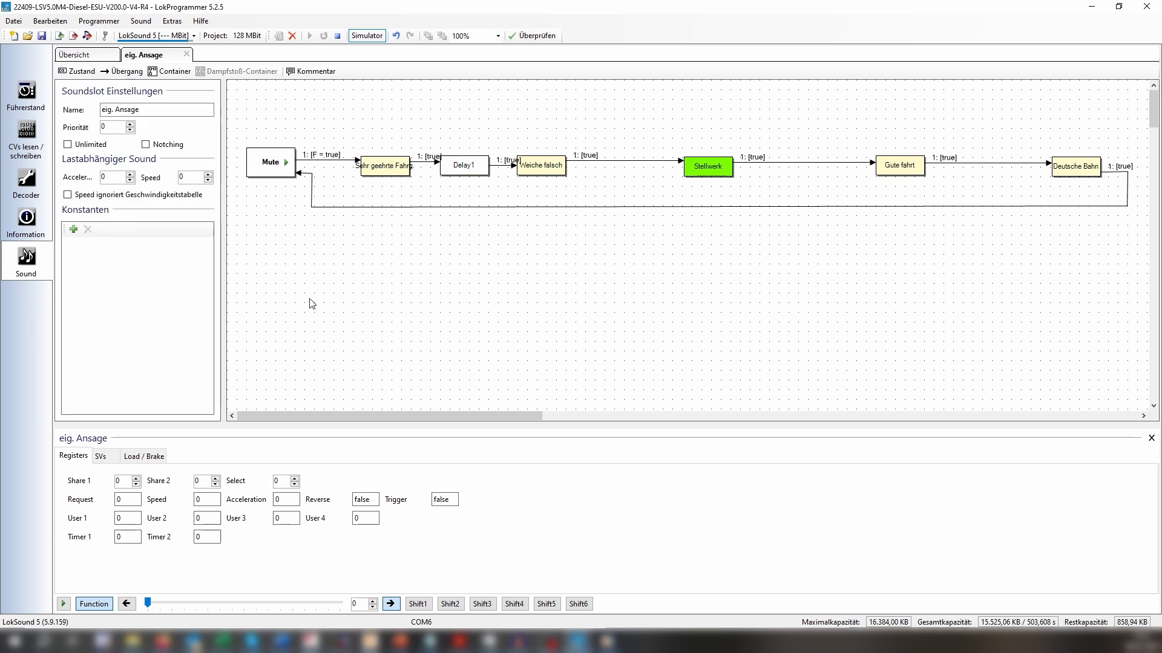
Delete the transition between "Weiche falsch" and "Stellwerk" and place a new state between them.
click(642, 161)
key(Delete)
click(80, 72)
click(260, 103)
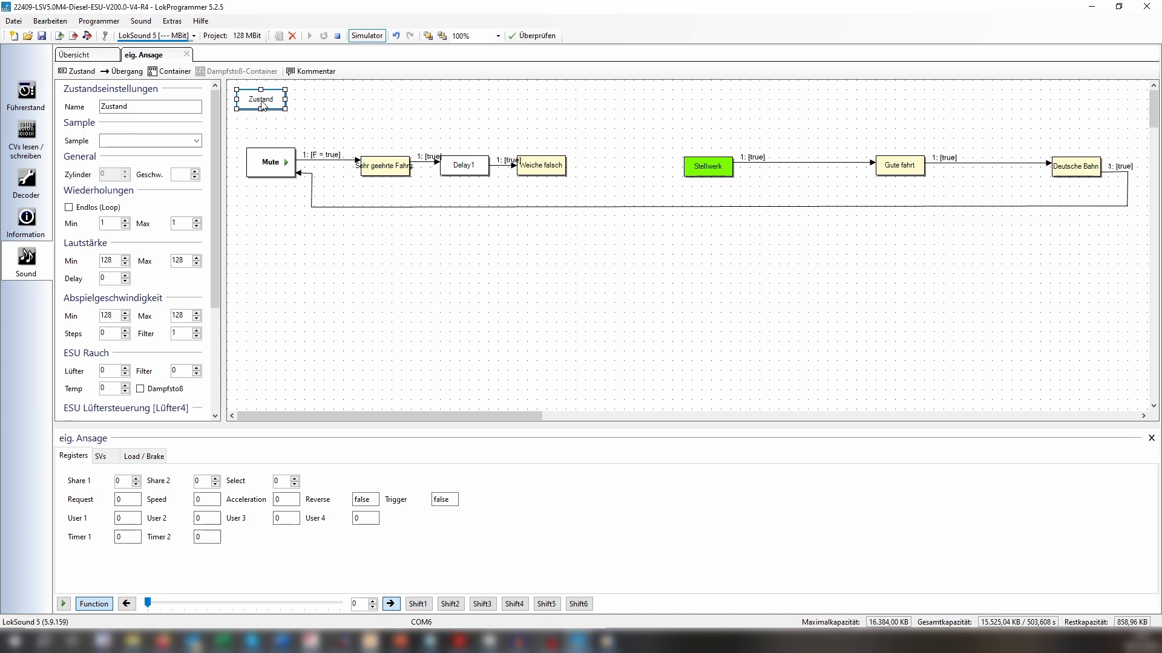
drag(267, 109, 621, 170)
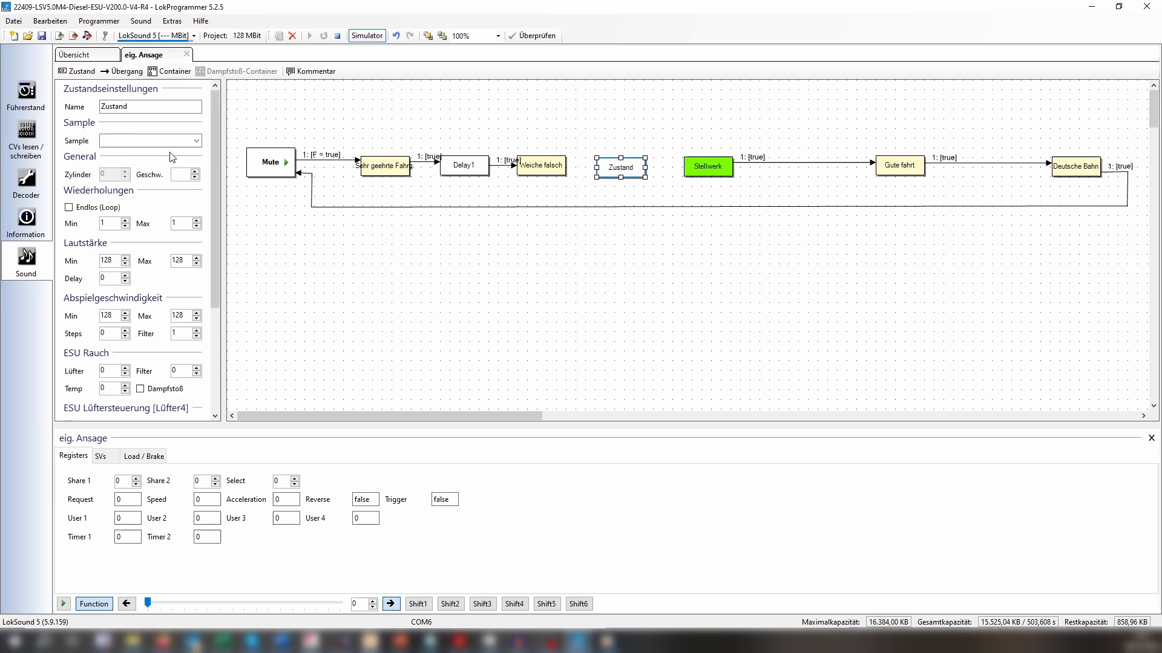
Name the new state between "Weiche falsch" and "Stellwerk" "Delay 2" and set its Delay to 100.
double_click(145, 107)
text(De)
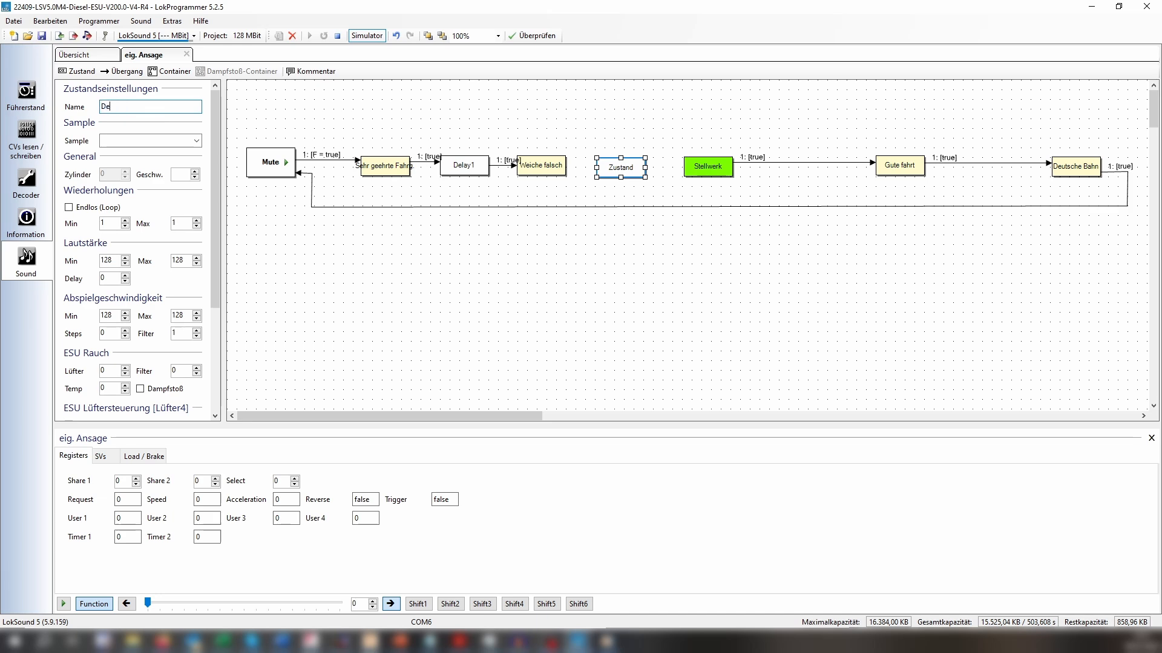
text(lay 2)
double_click(103, 279)
text(100)
click(761, 324)
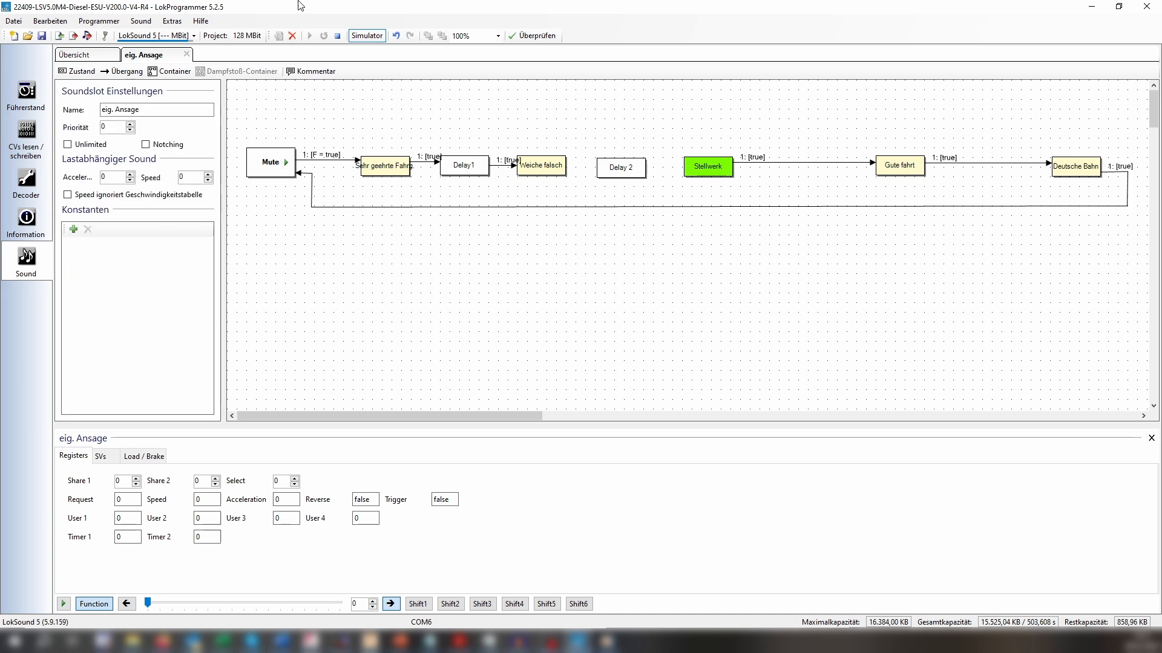
Connect "Weiche falsch" to "Delay 2" and "Delay 2" to "Stellwerk" with transitions.
click(120, 71)
drag(544, 164, 698, 174)
click(120, 73)
Delete the transition between "Stellwerk" and "Gute fahrt" and place a new state between them.
click(753, 163)
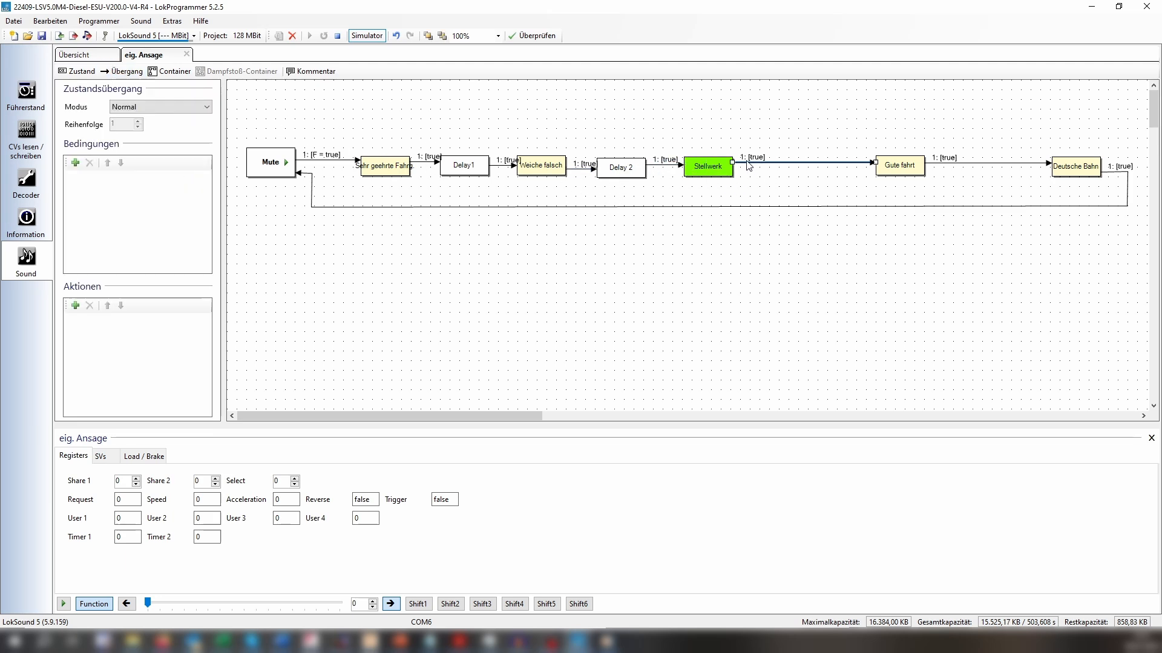
key(Delete)
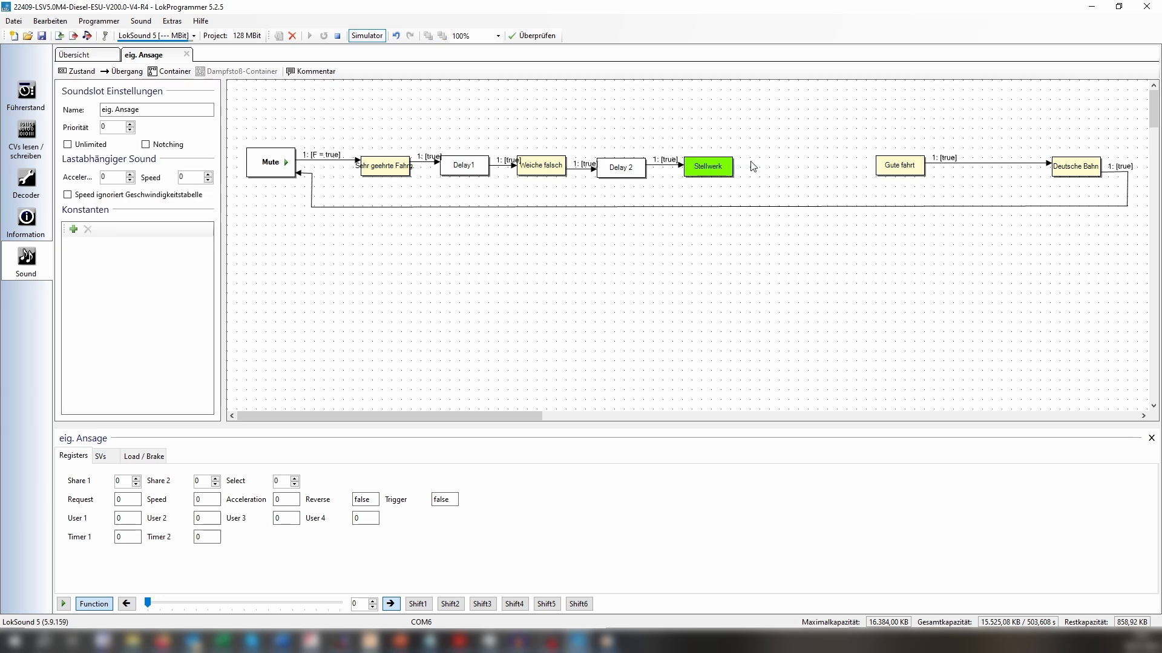
click(78, 71)
drag(264, 106, 801, 175)
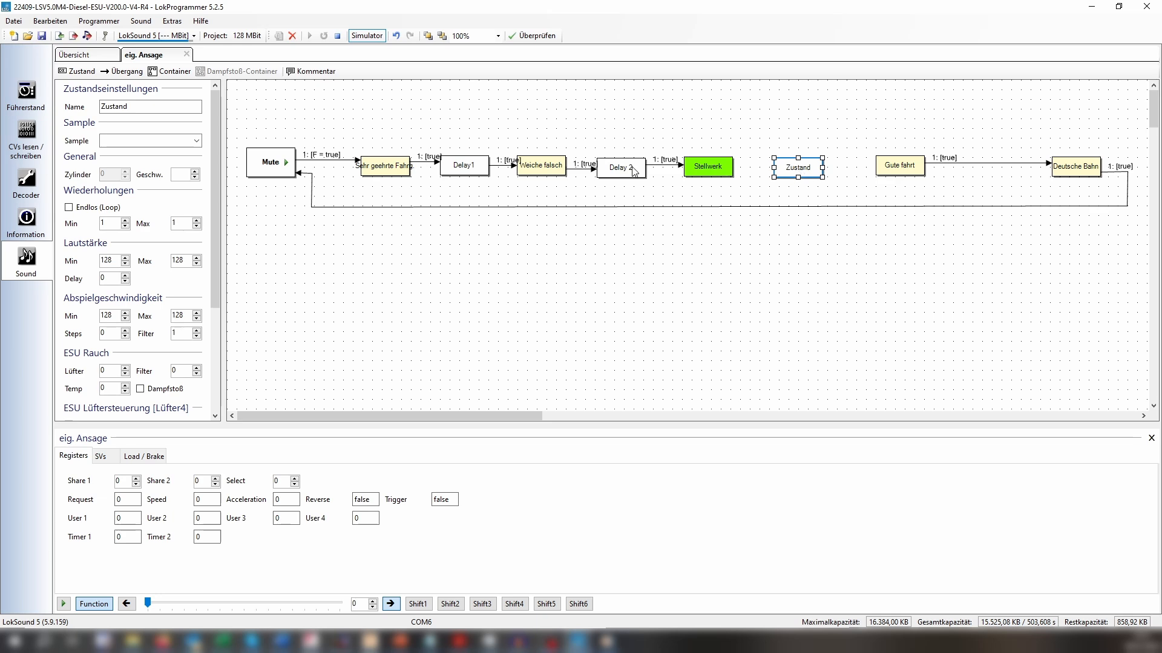
Name the new state between "Stellwerk" and "Gute fahrt" "Delay 3" and set its Delay to 50.
double_click(159, 111)
text(Dea)
key(BackSpace)
text(lay 3)
click(118, 279)
text(50)
click(821, 128)
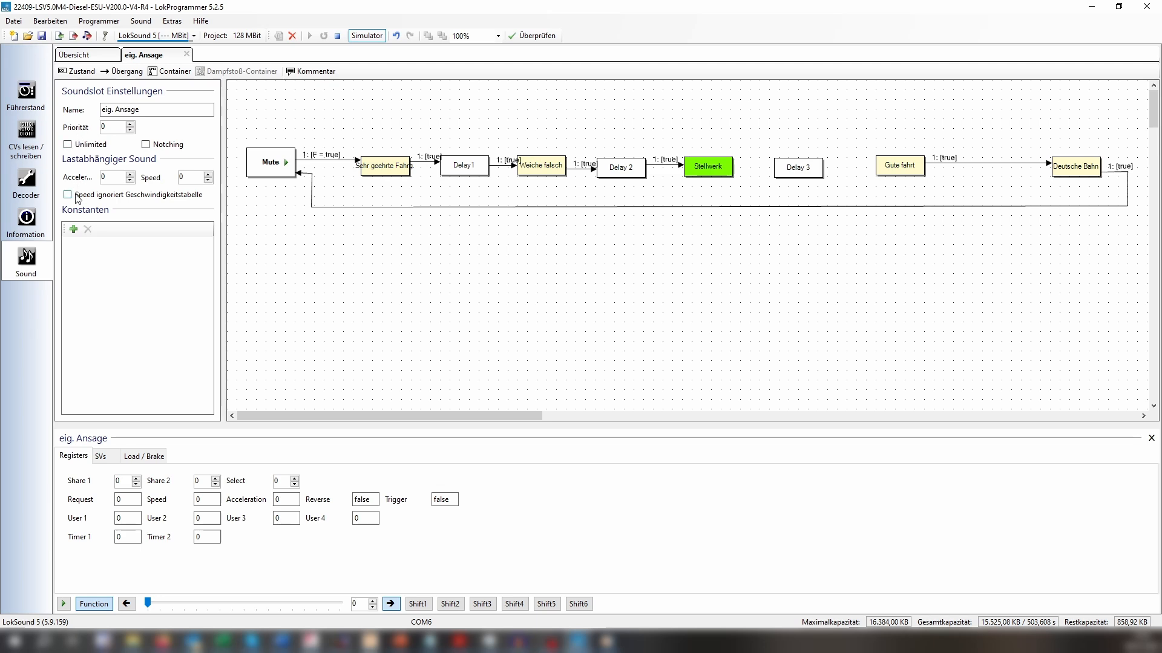
Connect "Stellwerk" to "Delay 3" and "Delay 3" to "Gute fahrt" with transitions.
click(124, 70)
drag(722, 170, 790, 166)
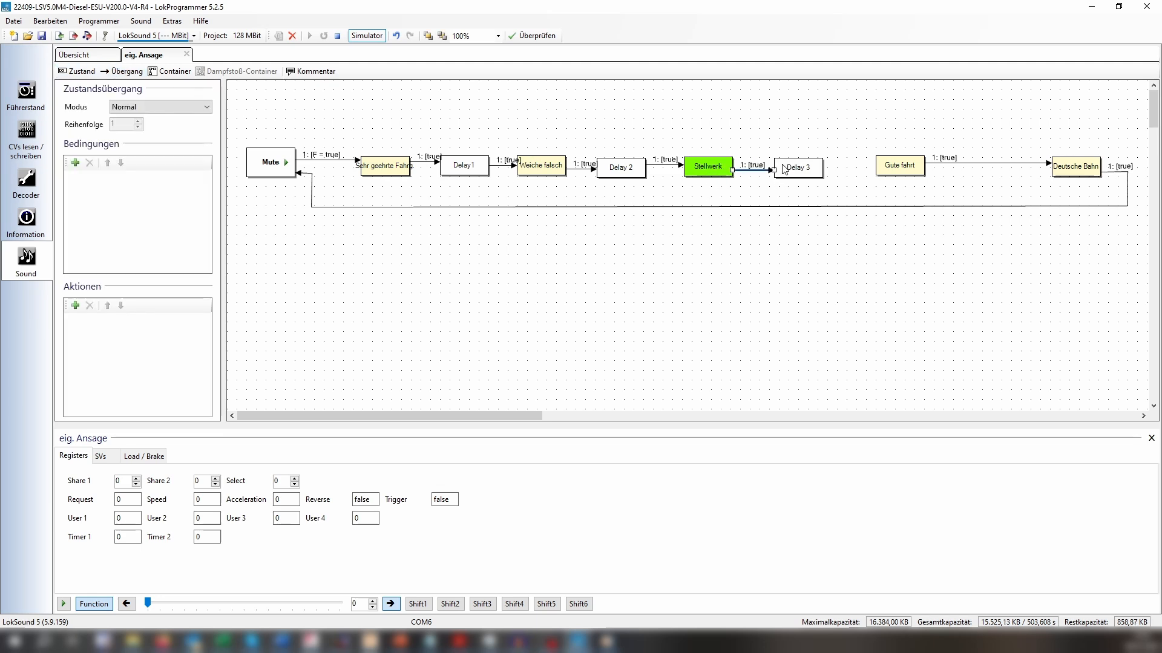
click(124, 71)
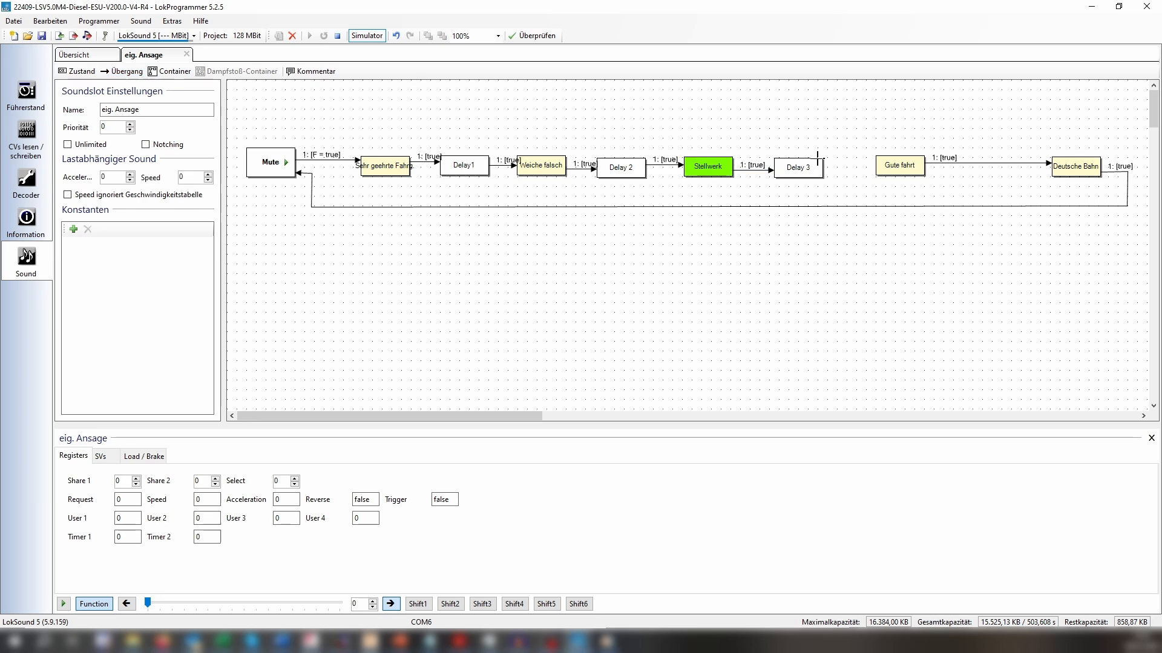
drag(814, 167, 879, 165)
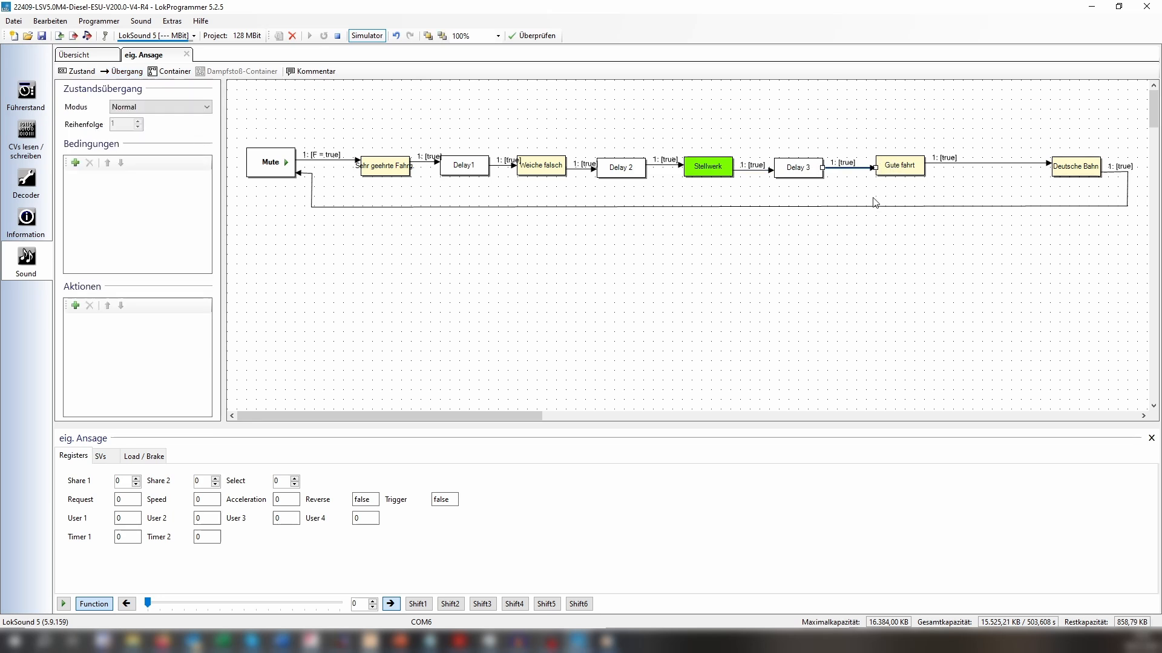
click(756, 207)
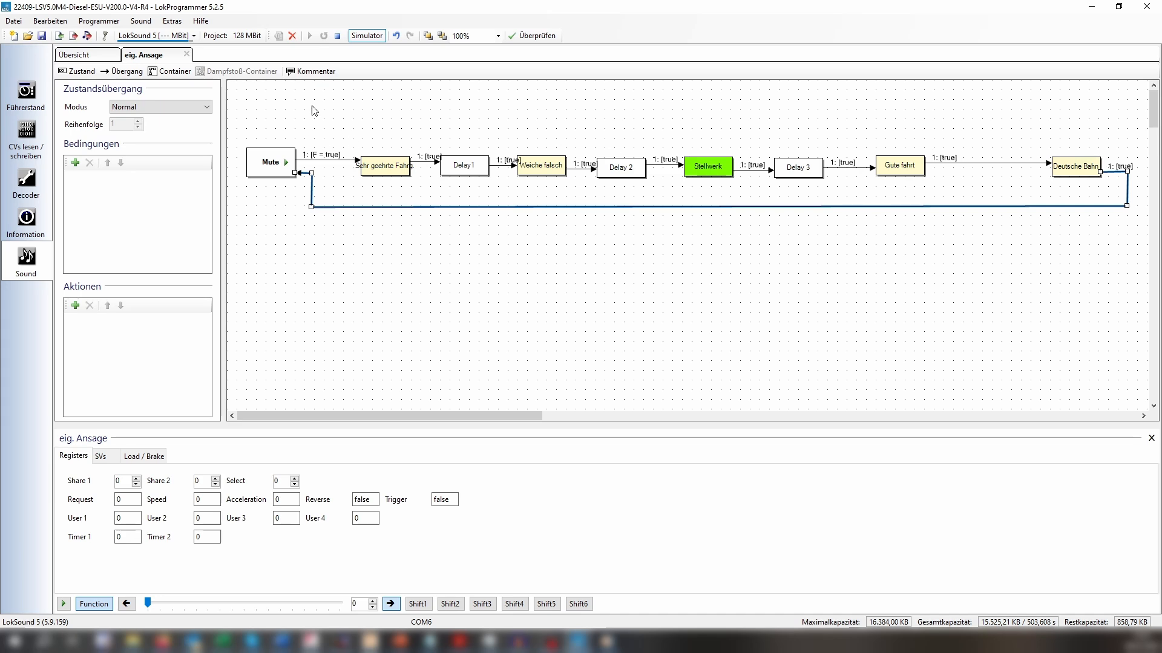
Restart the simulator and activate the function to play the complete announcement with all three delay states.
click(361, 36)
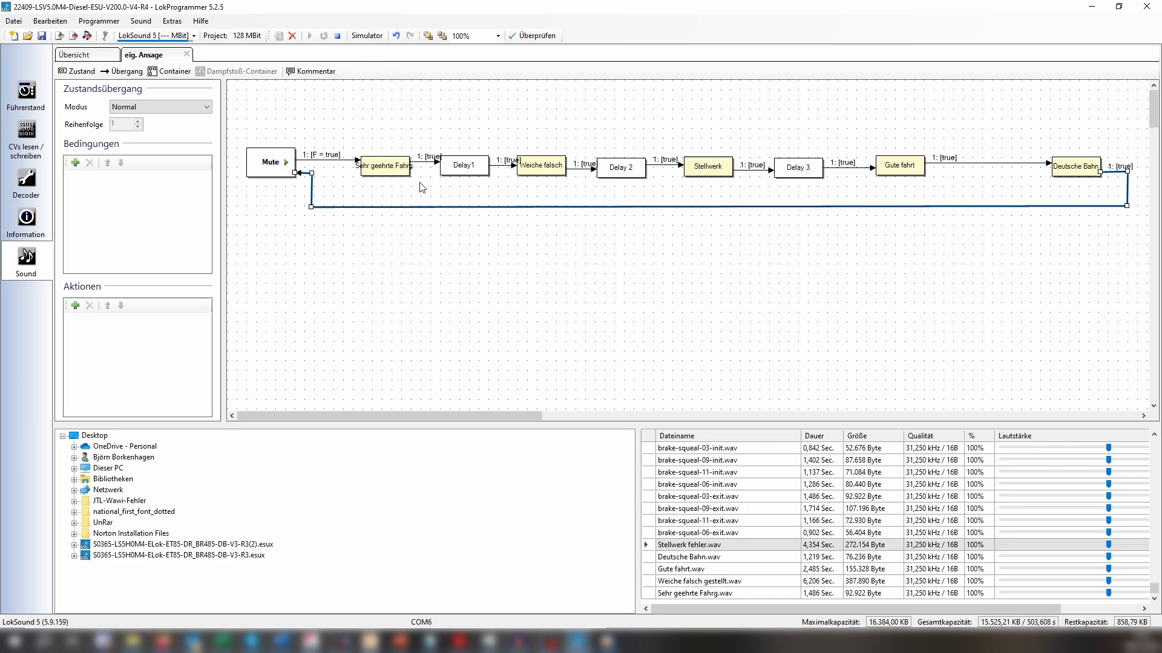
click(363, 36)
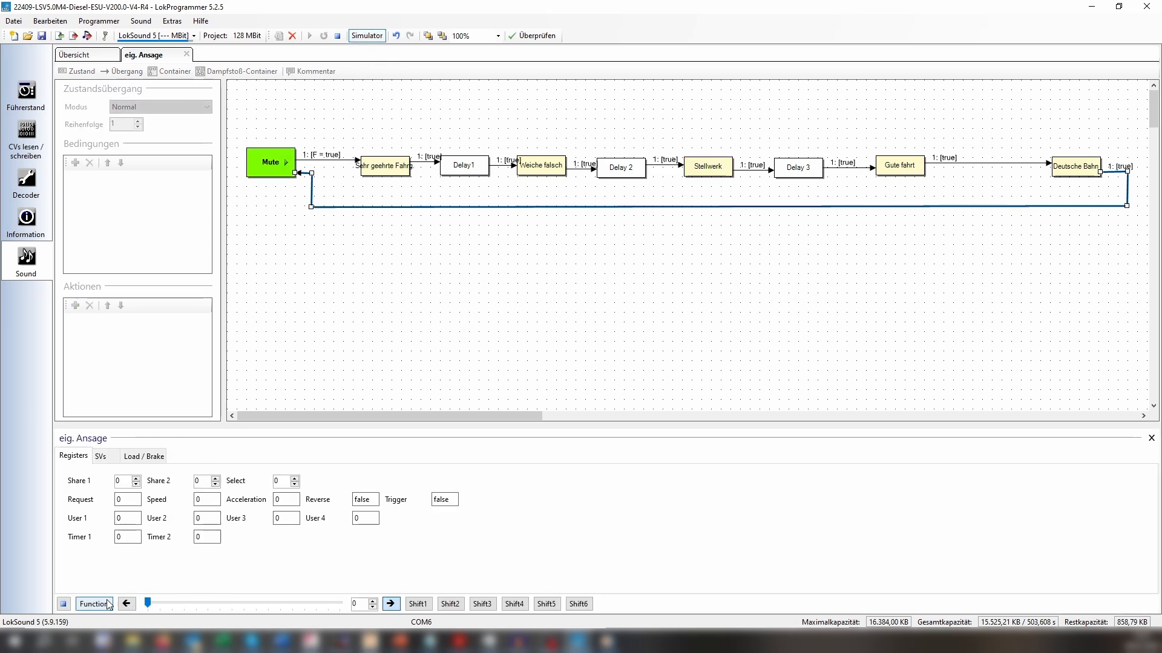
click(107, 605)
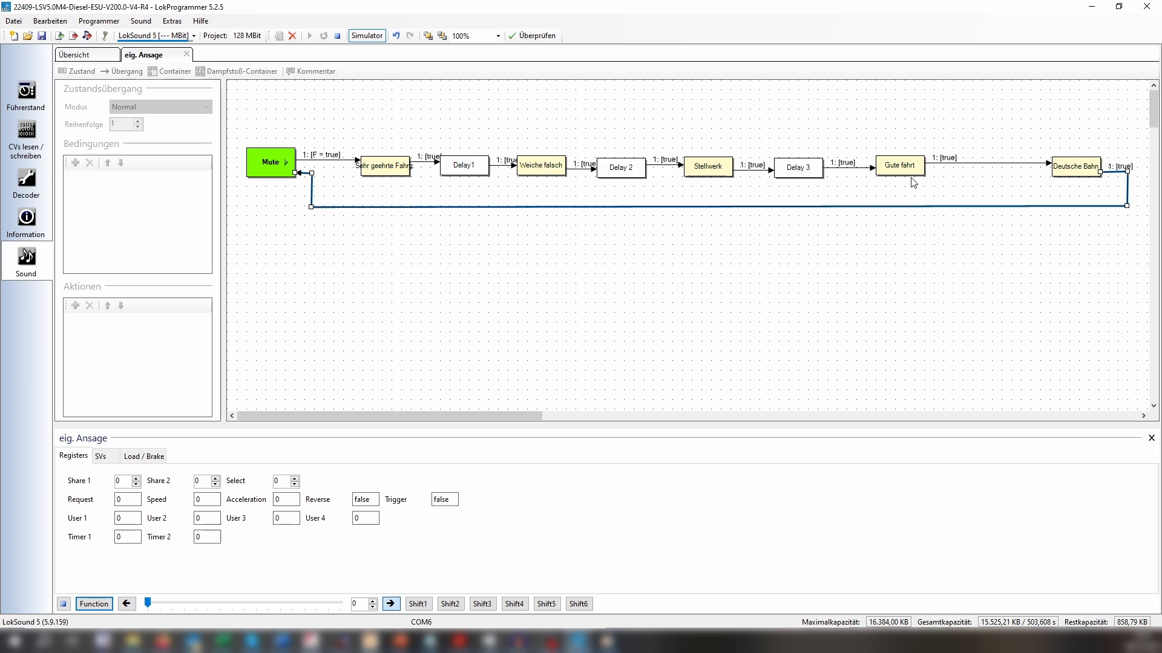
click(610, 208)
Review the announcement WAV snippets, such as "Deutsche Bahn.wav" and "Sehr geehrte Fahrg.wav", in the sound file list.
click(699, 559)
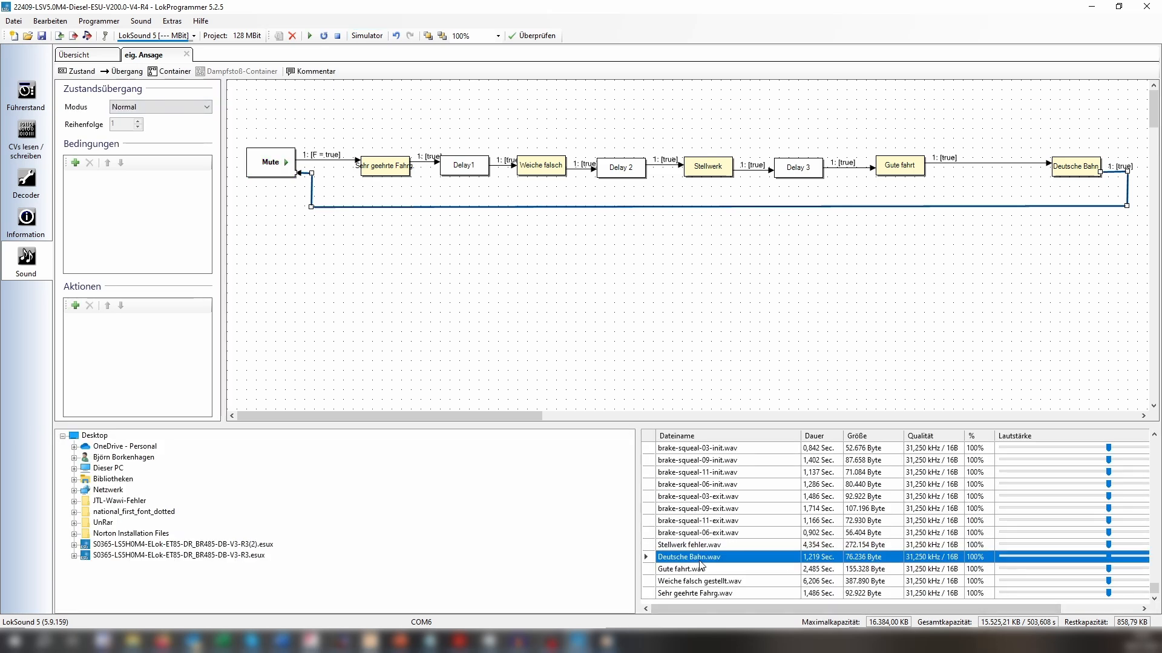
click(707, 594)
click(697, 555)
click(697, 537)
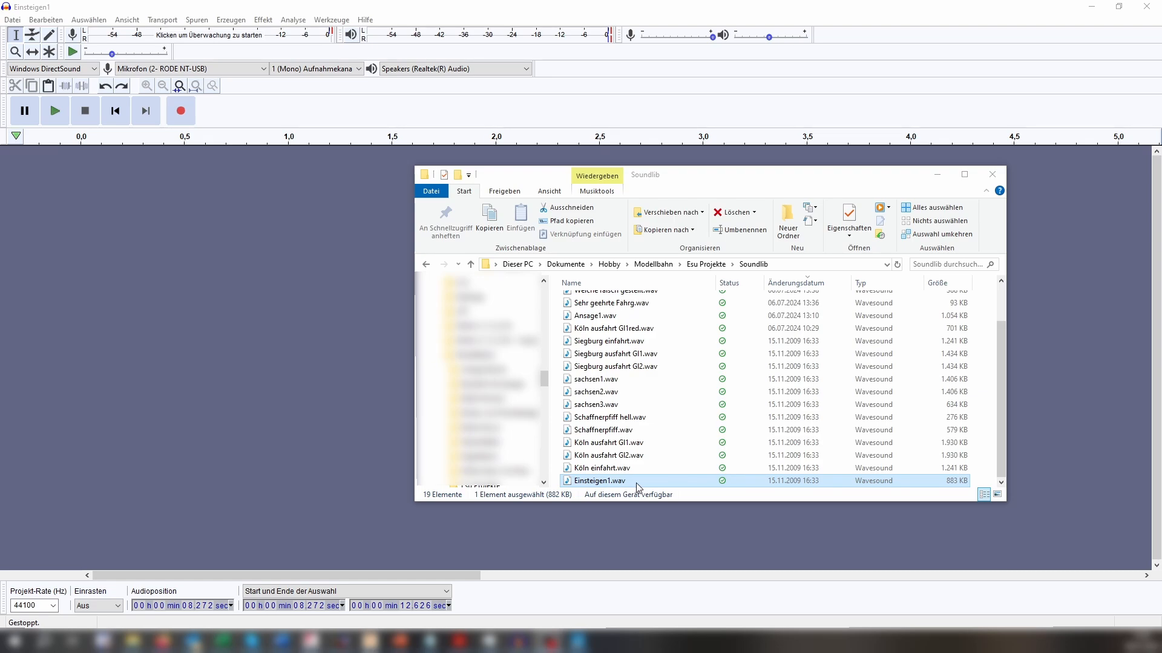
Switch to Audacity and import "Einsteigen1.wav" from the Soundlib folder, reading the file directly from the original.
drag(671, 487, 223, 336)
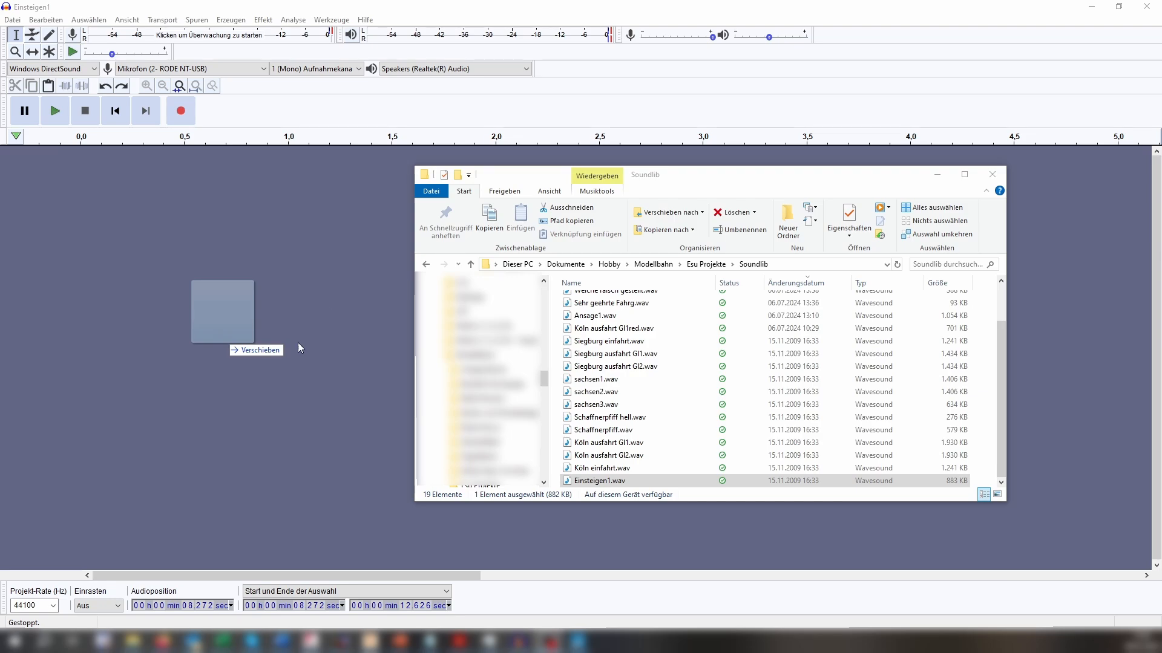
drag(292, 319, 349, 372)
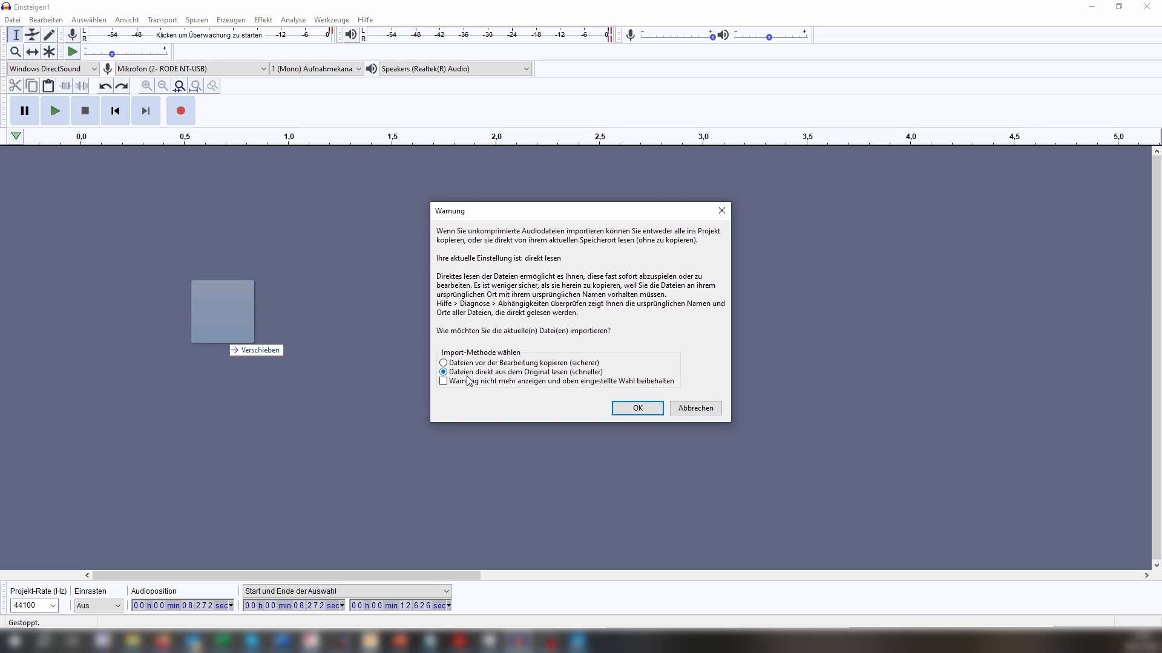
click(628, 414)
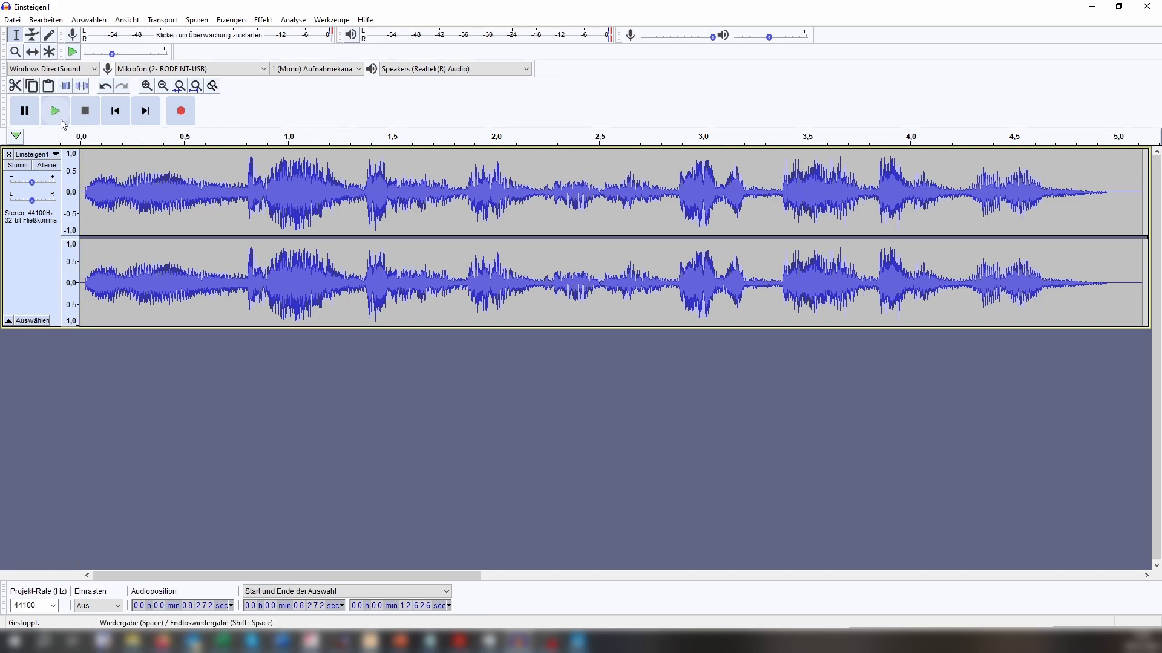
Select the whole "Einsteigen1" track and play it back.
drag(80, 190, 941, 194)
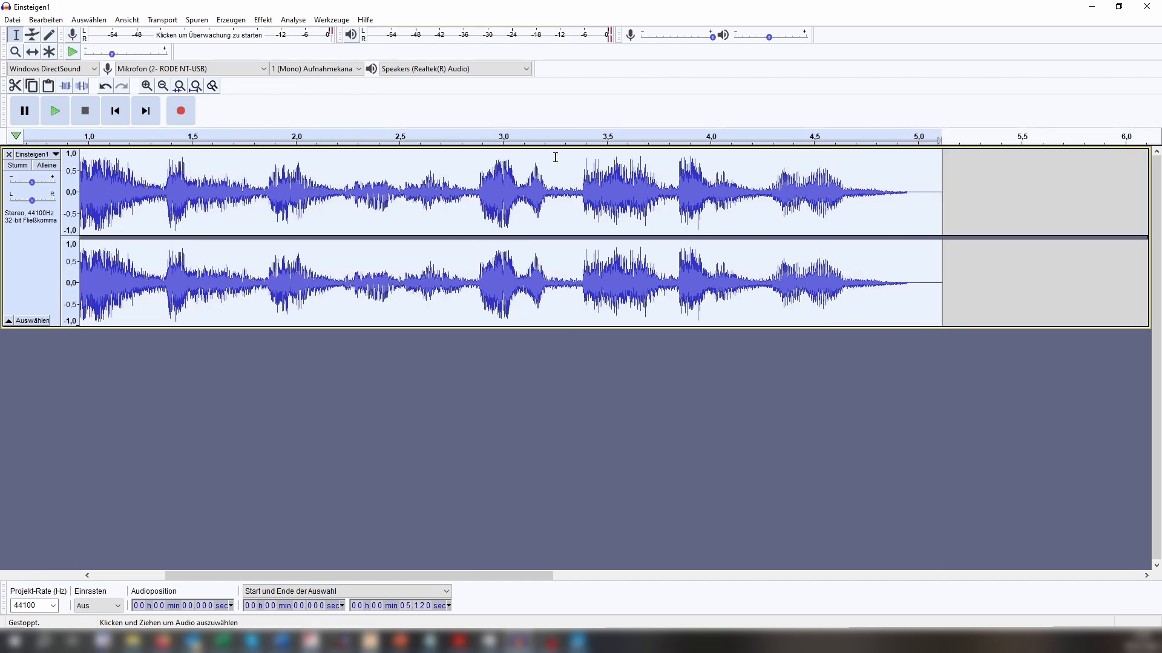
click(55, 111)
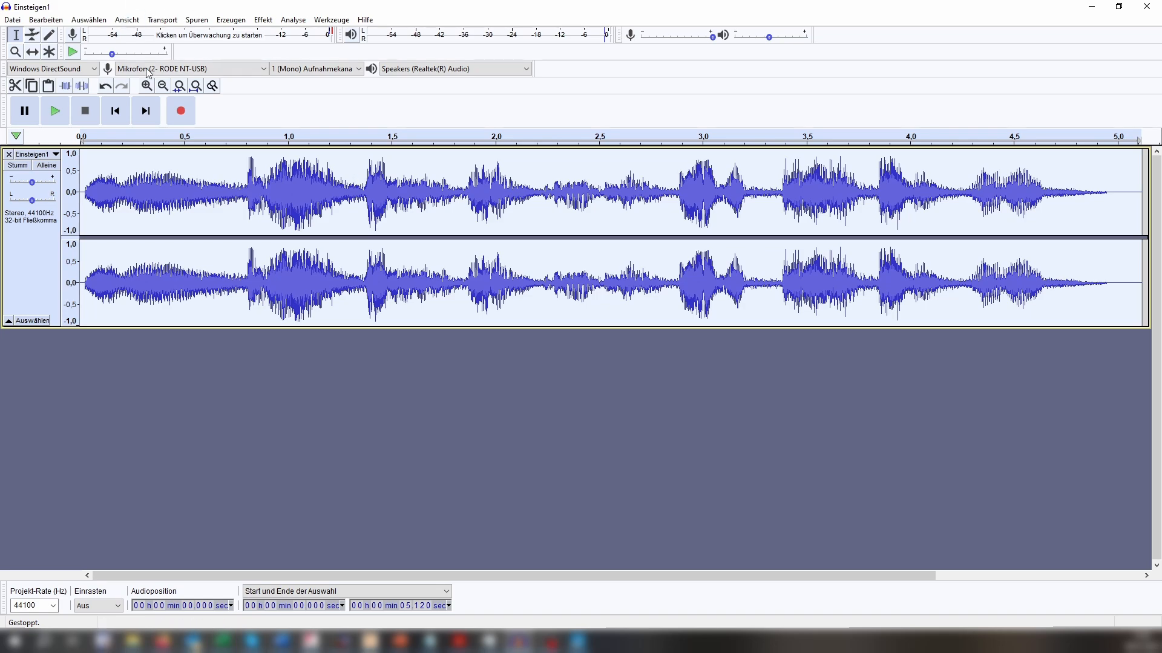
Mix the whole "Einsteigen1" stereo track down to mono and set the project rate to 32000 Hz.
click(167, 368)
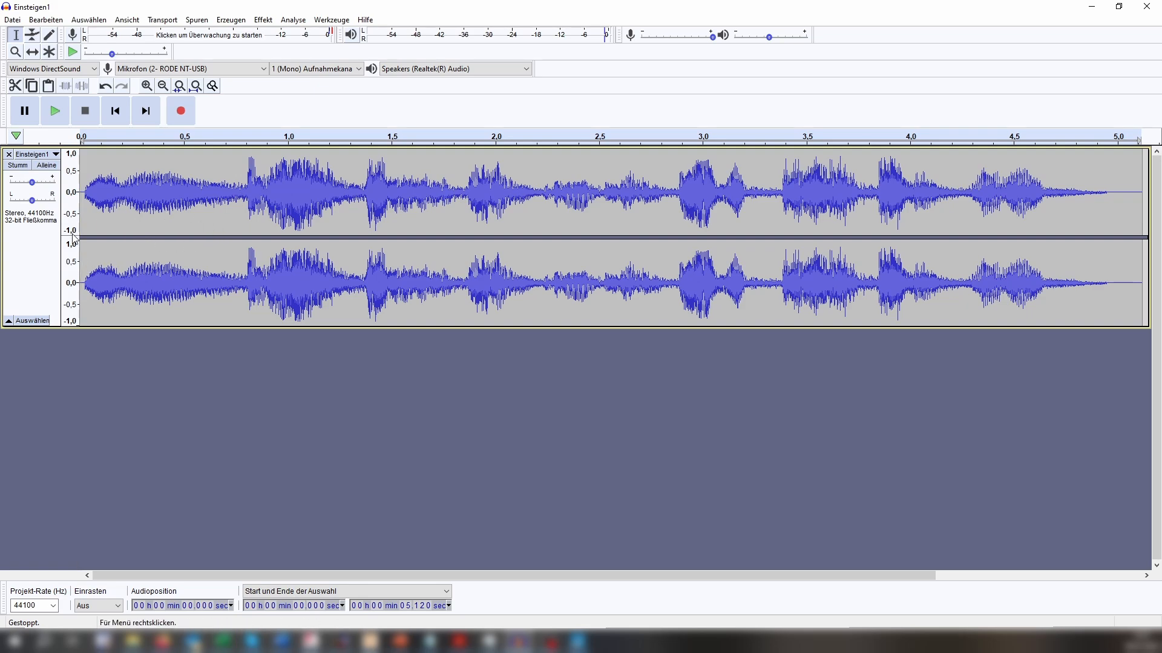
click(28, 269)
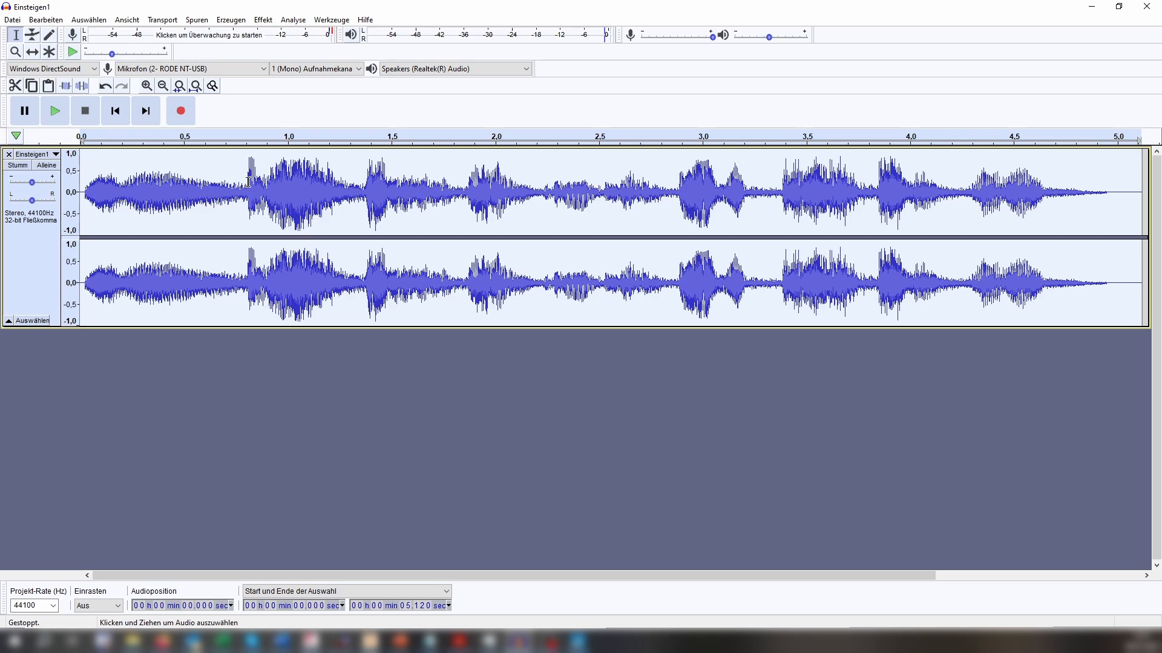
click(205, 23)
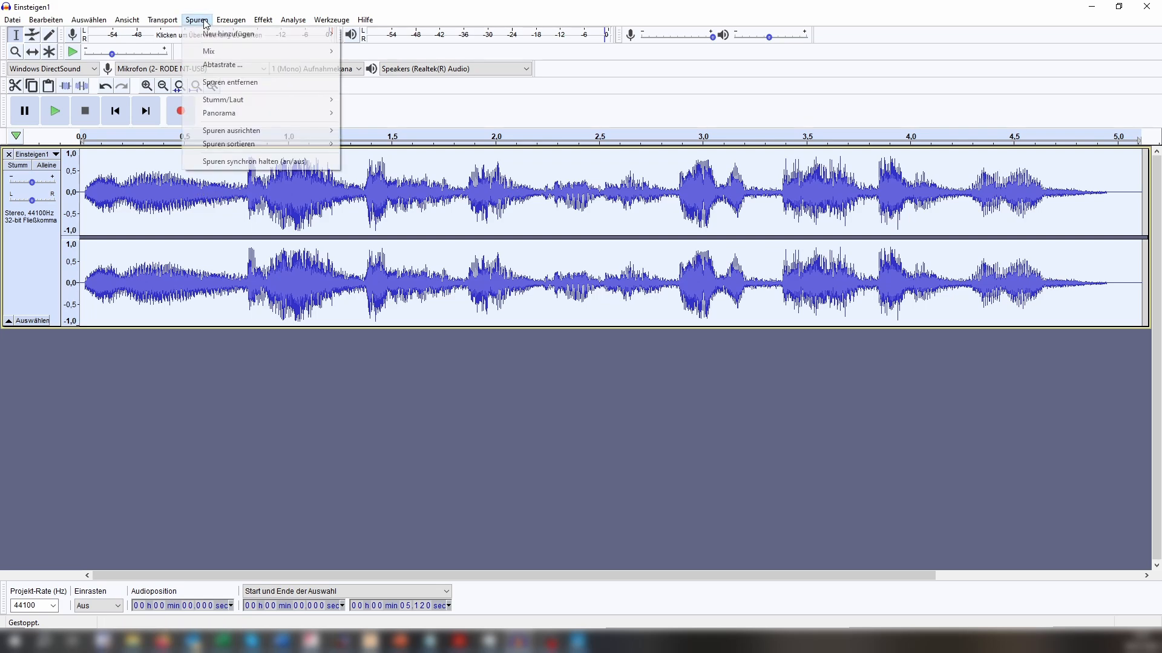
mouse_move(229, 51)
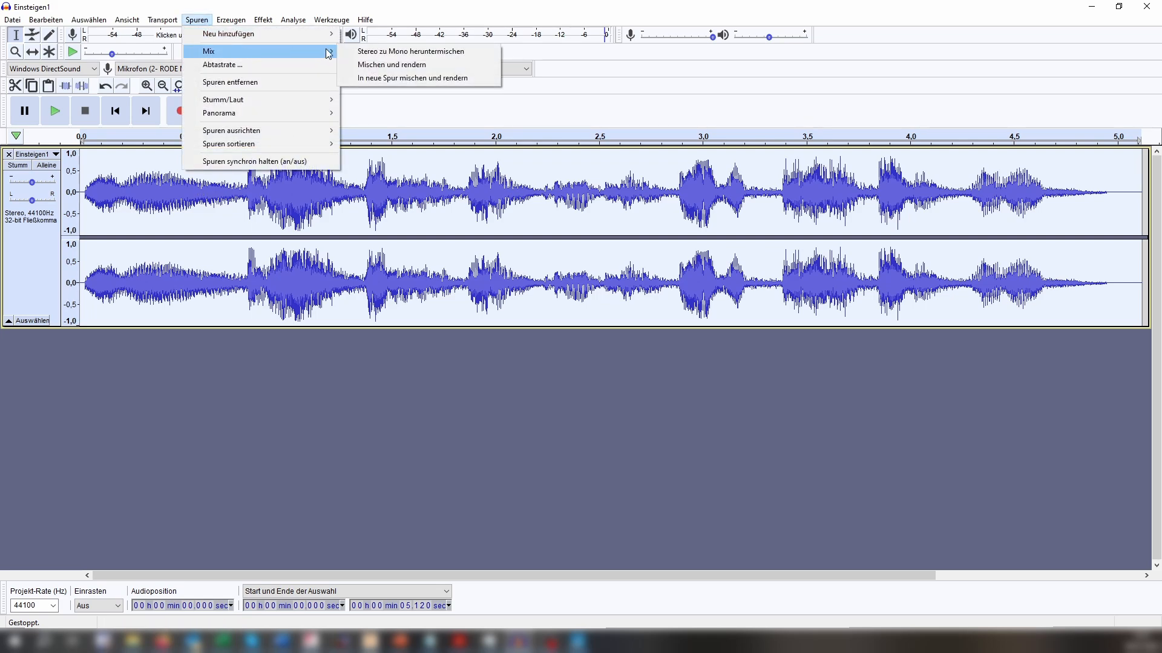
click(431, 55)
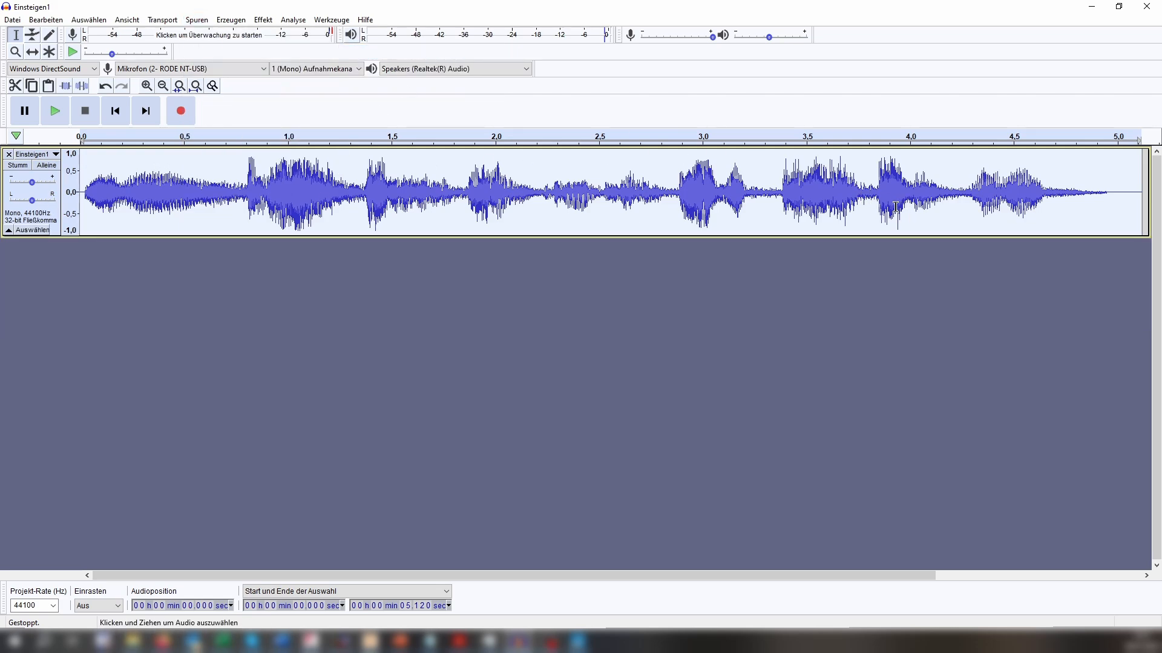
click(54, 607)
click(47, 529)
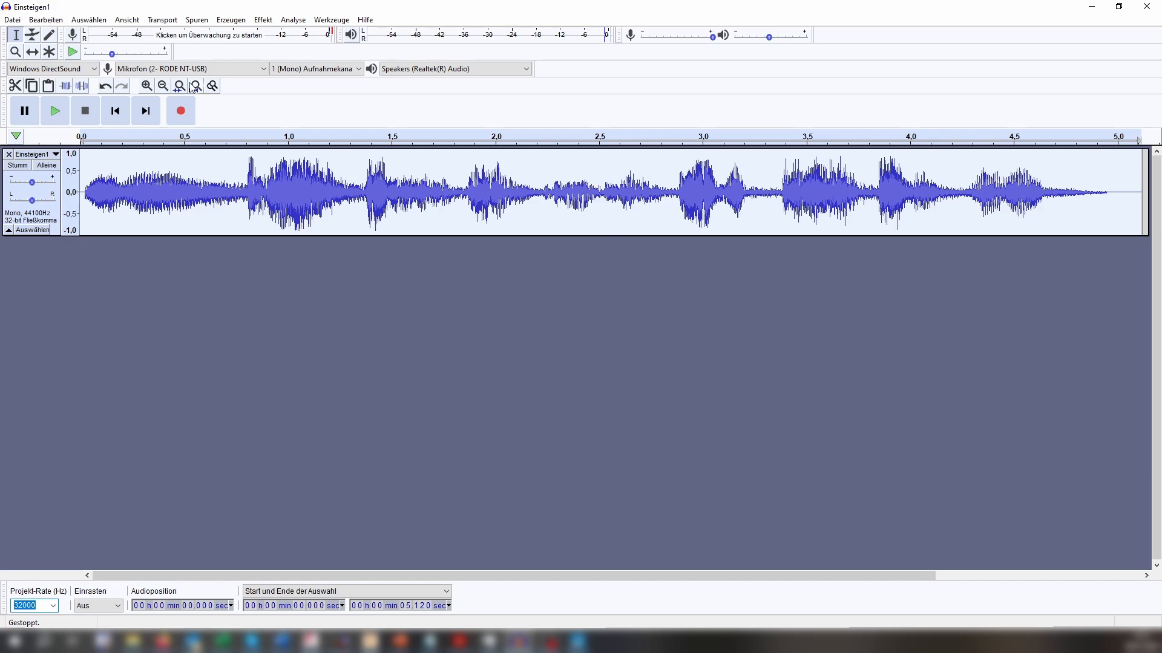
Export the audio as the 16-bit PCM WAV file "Einsteigen1esu.wav" in the Soundlib folder, leaving the metadata tags empty.
click(11, 20)
mouse_move(62, 114)
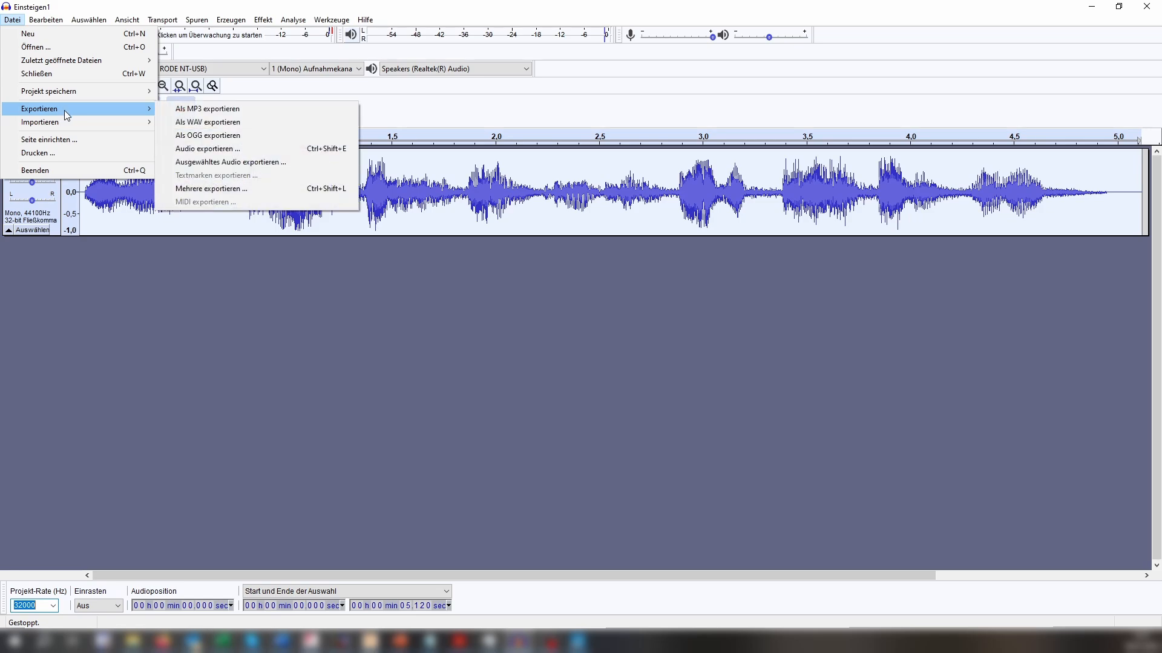
click(221, 123)
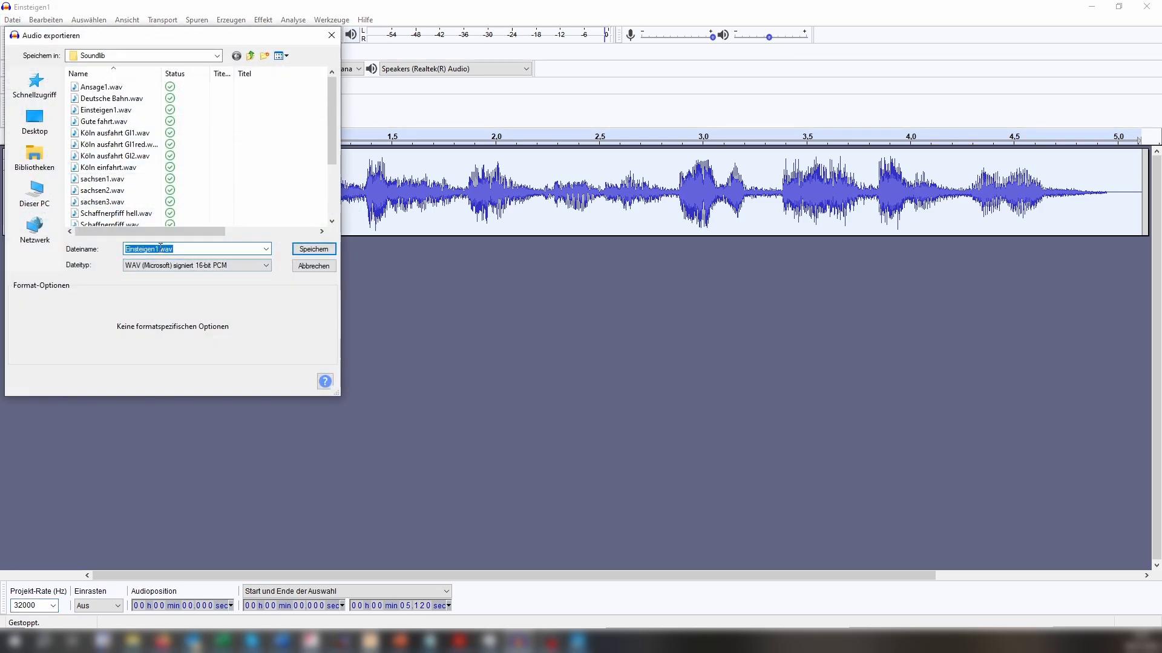
click(158, 250)
text(esu)
click(304, 249)
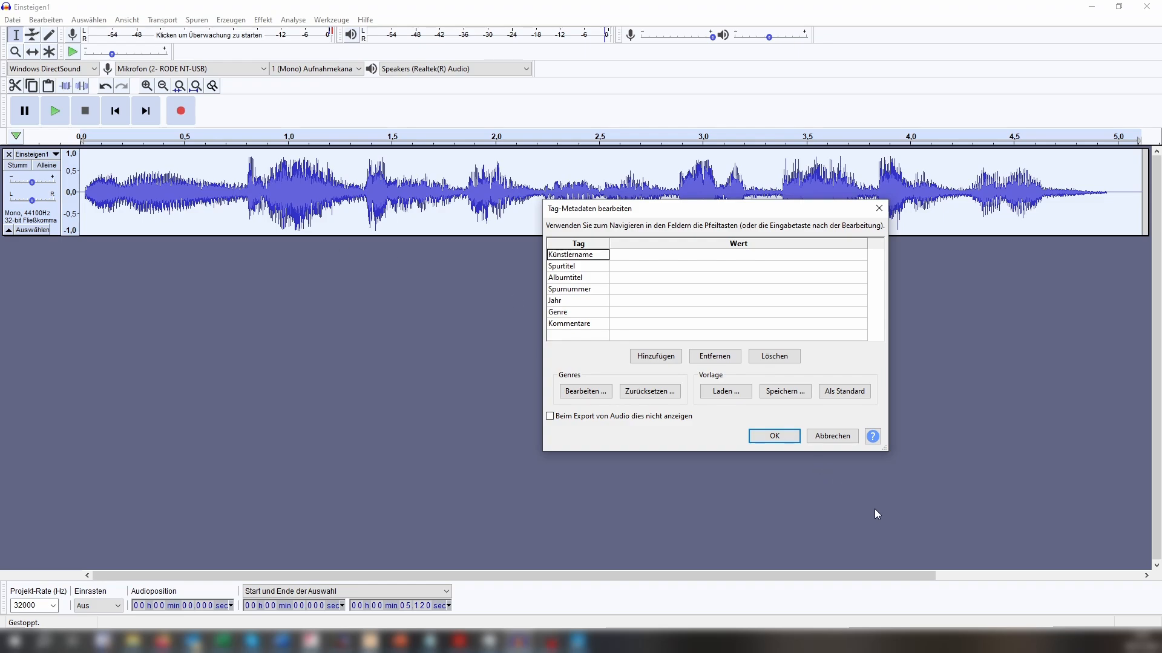
click(772, 436)
Switch to LokProgrammer and add "Einsteigen1esu.wav" from the Soundlib folder in File Explorer to the project's sound file list.
key(alt+Tab)
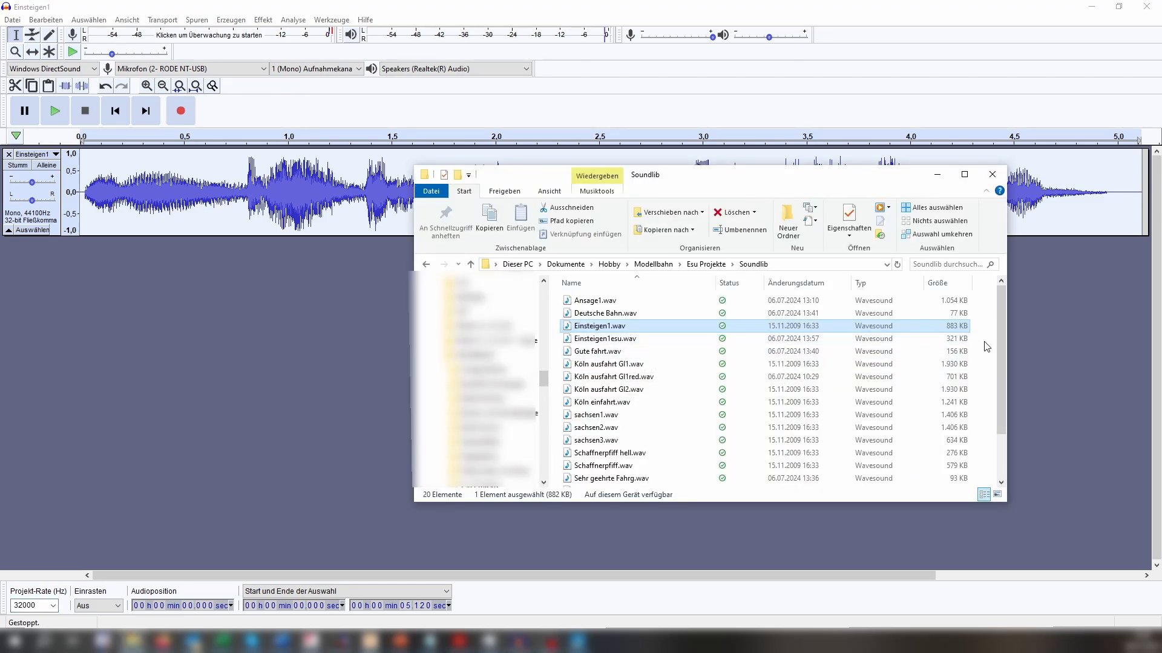
click(604, 342)
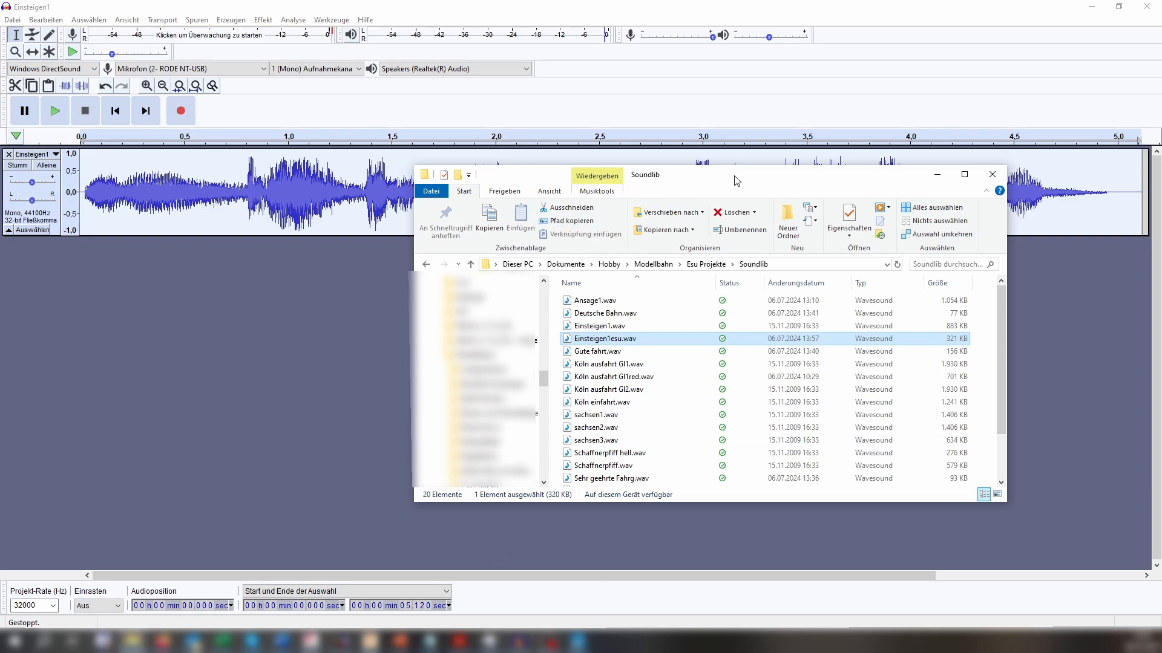
drag(736, 180, 378, 139)
click(578, 641)
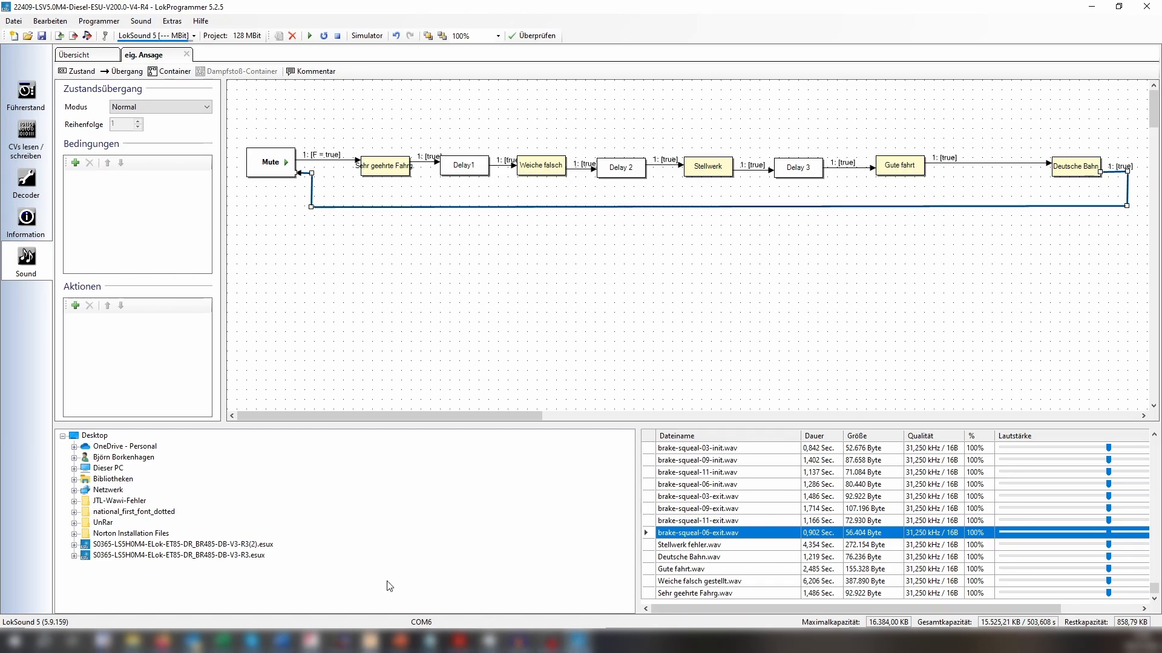
click(132, 641)
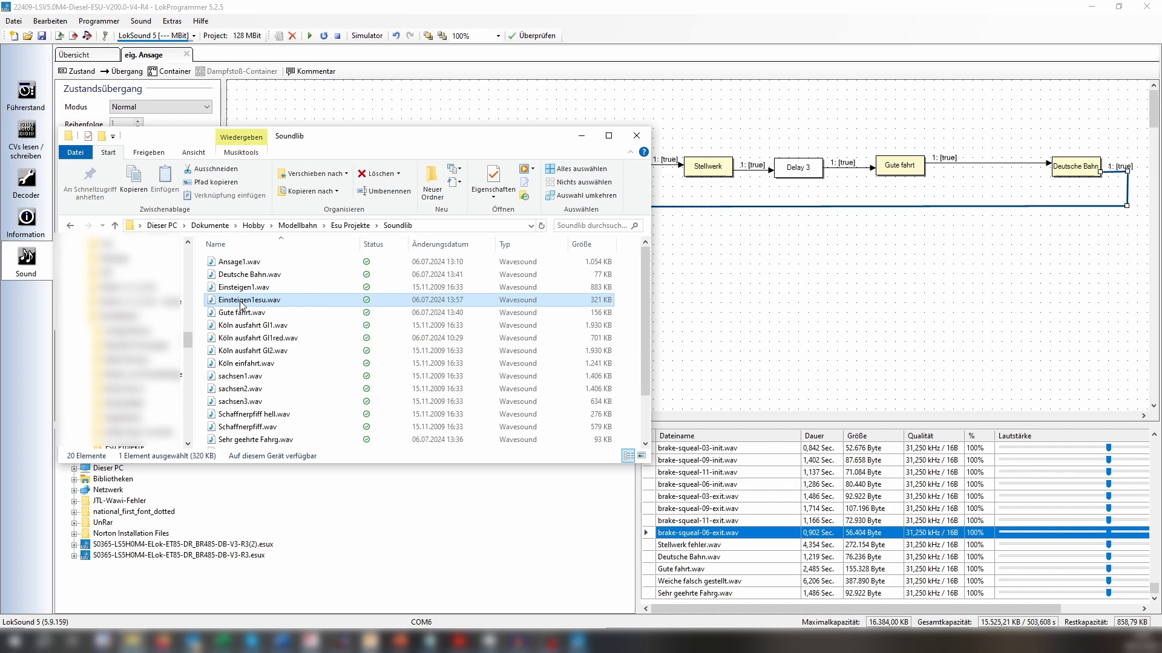
drag(241, 302, 653, 603)
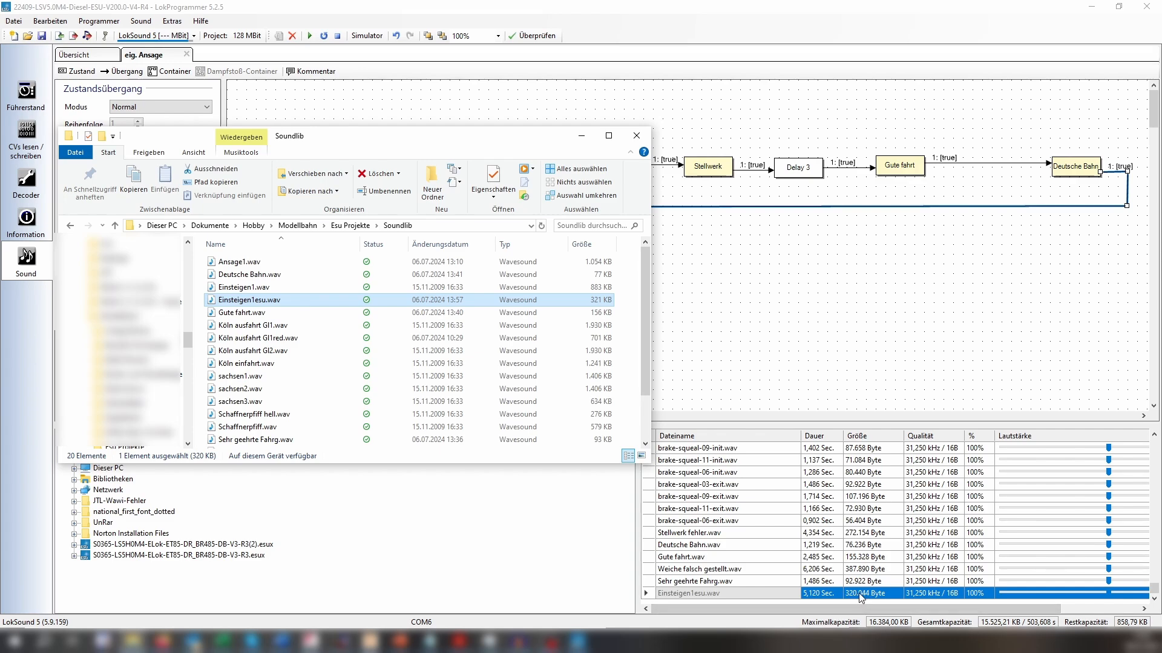
click(580, 135)
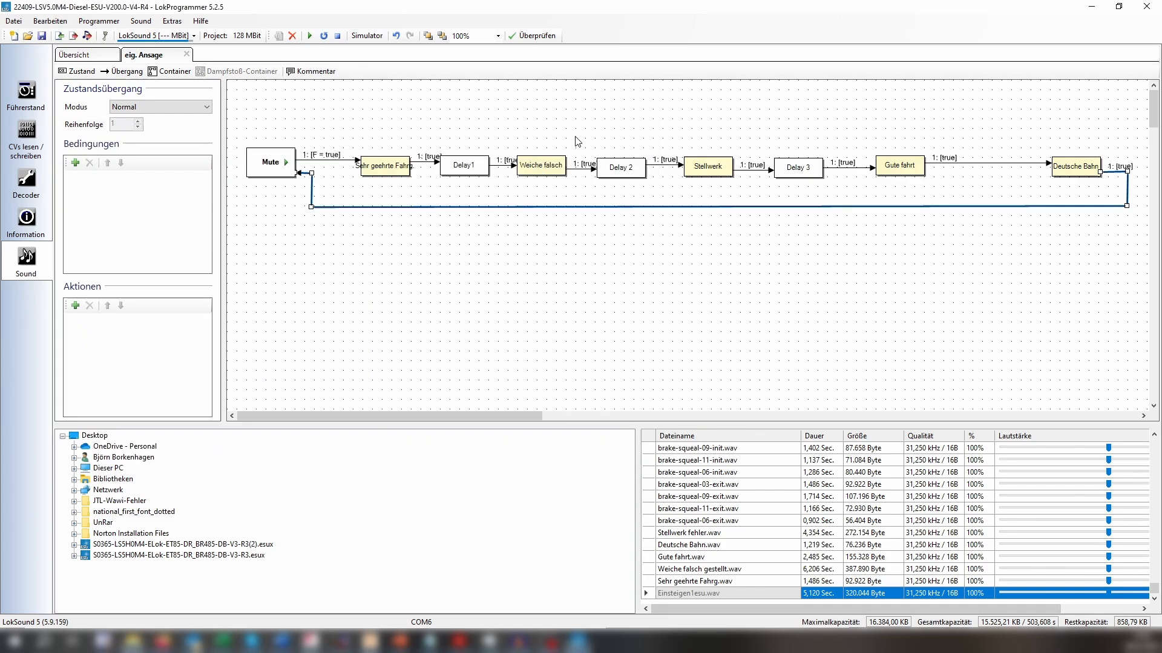
Close the "eig. Ansage" sound slot and open the empty Soundslot 5 for editing.
click(187, 55)
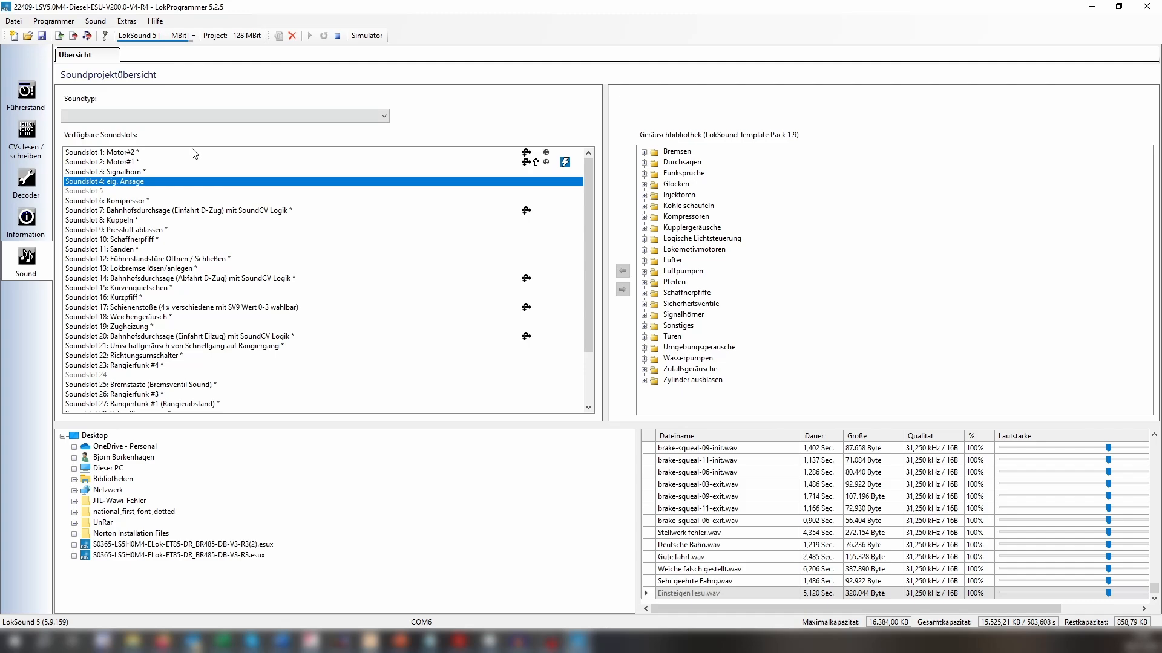
click(83, 192)
double_click(92, 191)
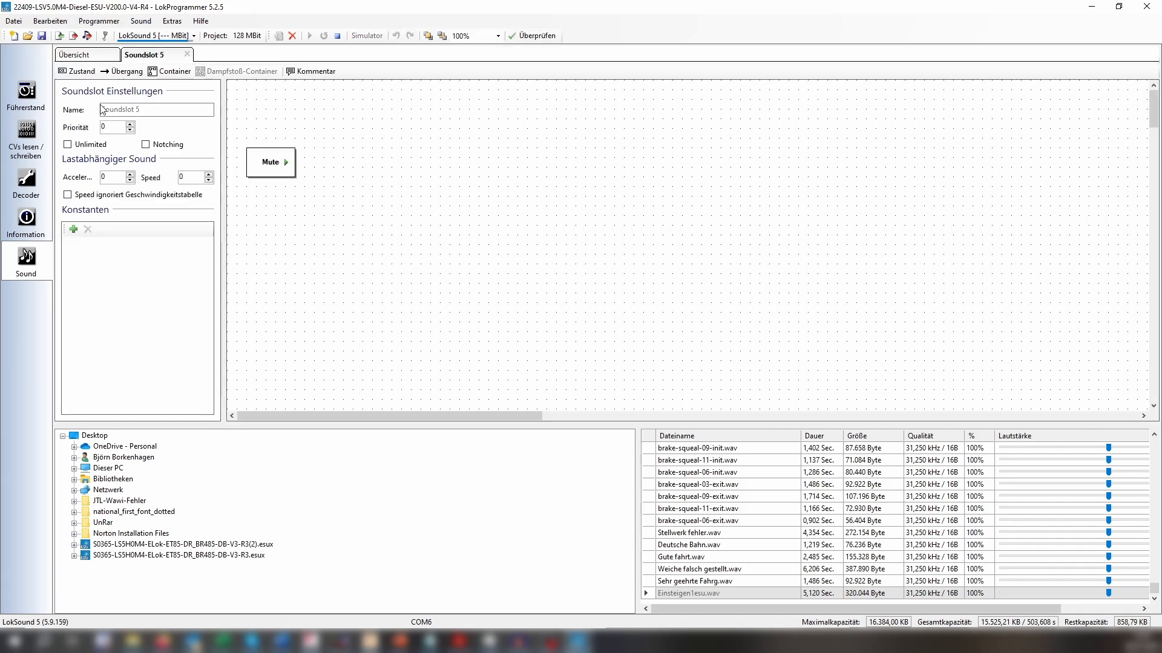
Add a state beside Mute, assign it the sample "Einsteigen1esu.wav" and align it with Mute.
click(255, 100)
drag(262, 98, 405, 152)
click(196, 141)
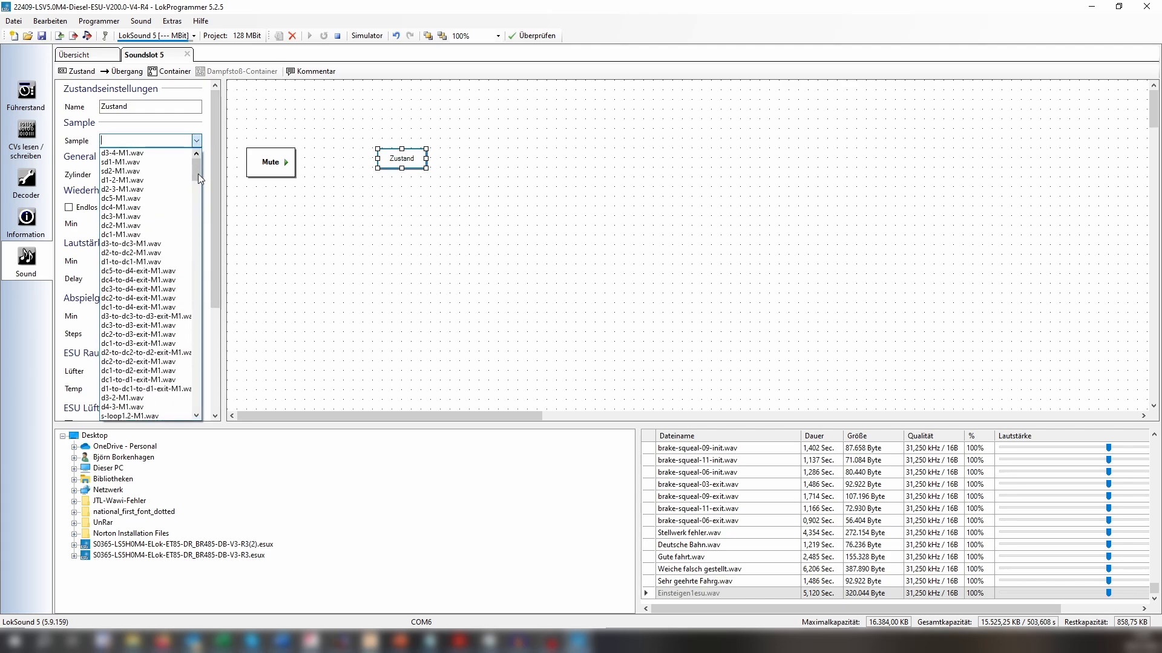
drag(197, 173, 205, 430)
click(133, 415)
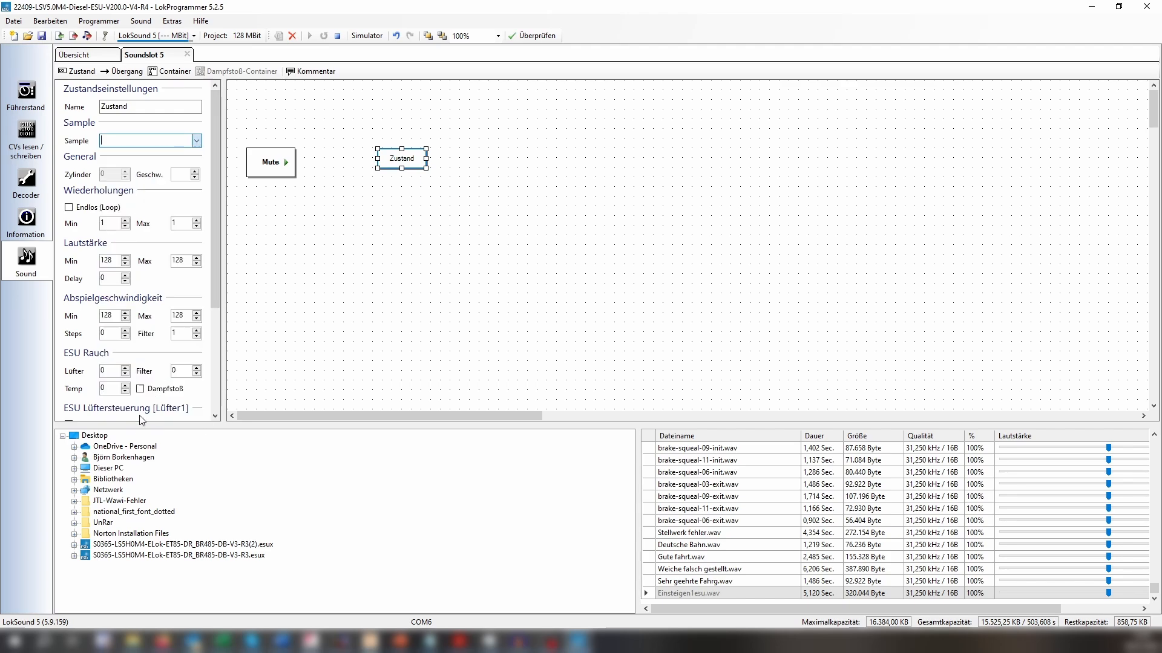
click(348, 236)
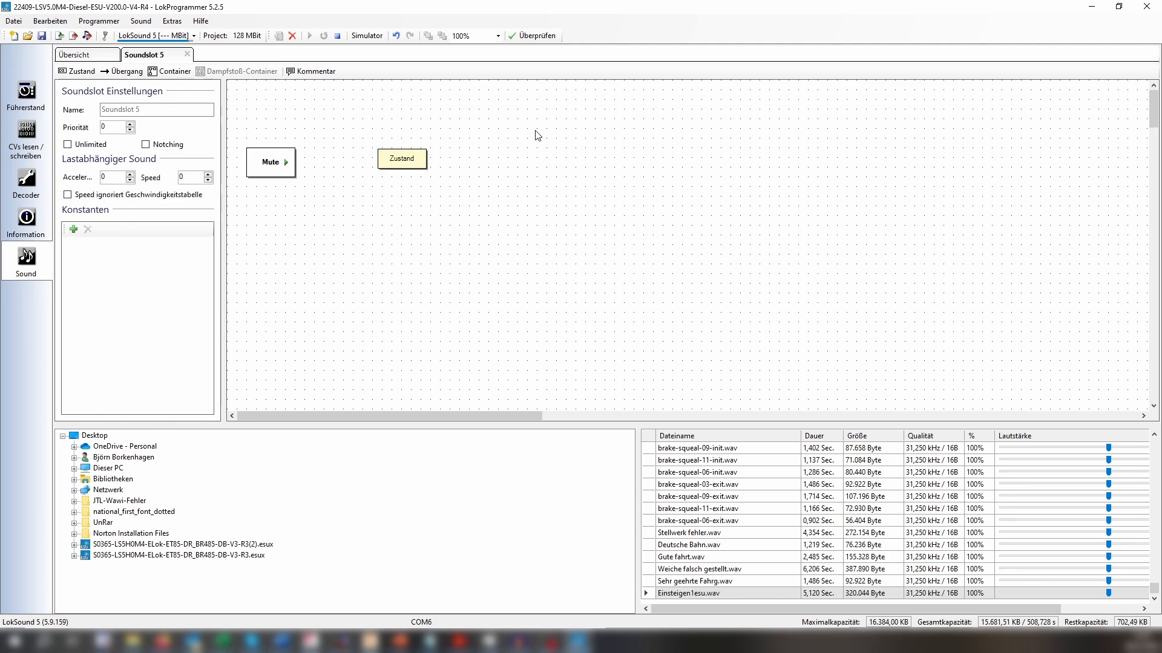
mouse_move(400, 165)
mouse_down()
mouse_move(444, 161)
mouse_move(404, 164)
mouse_up()
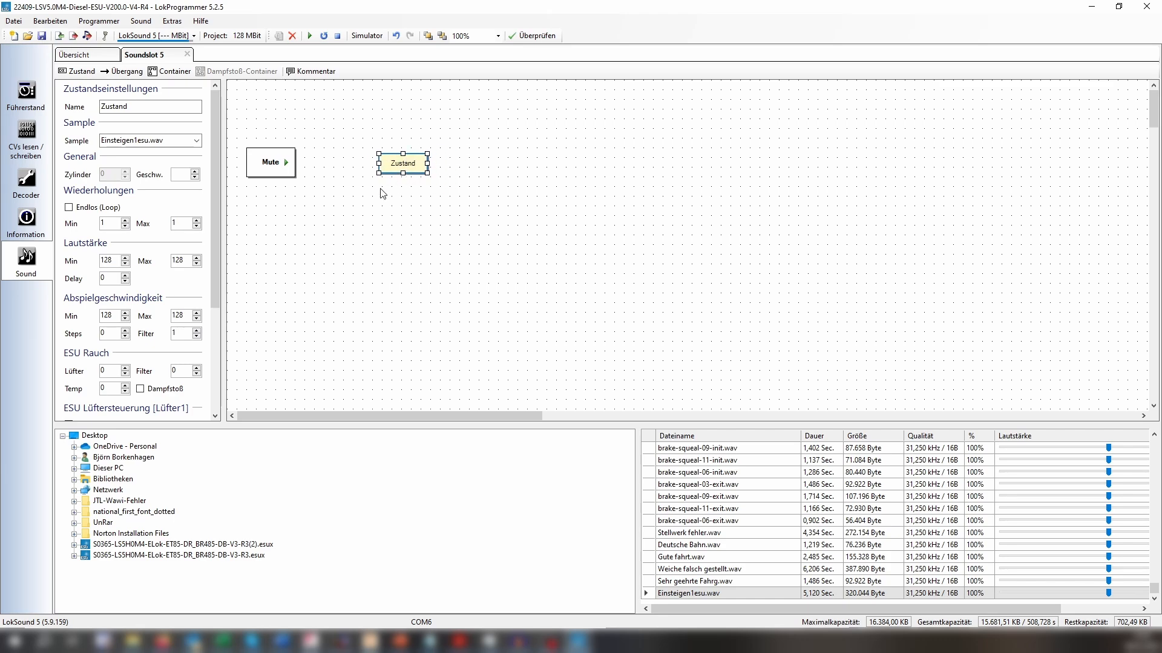
click(381, 189)
Add a transition from Mute to the new state with the condition Function = true.
click(122, 71)
drag(272, 161, 393, 164)
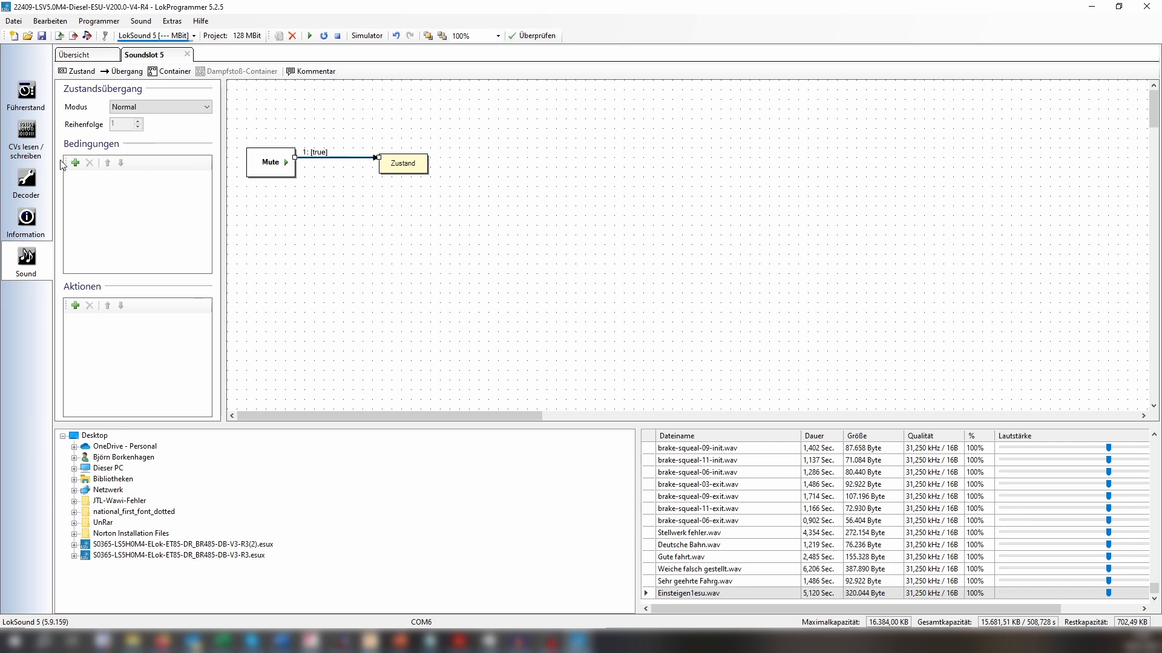
click(75, 163)
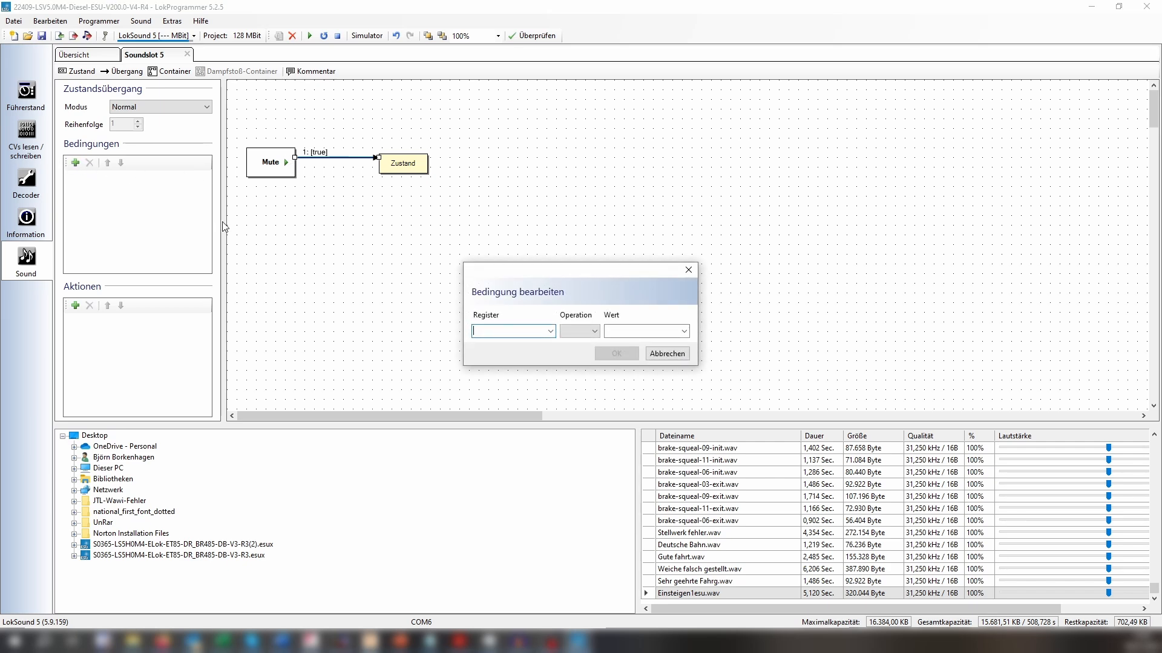
click(550, 331)
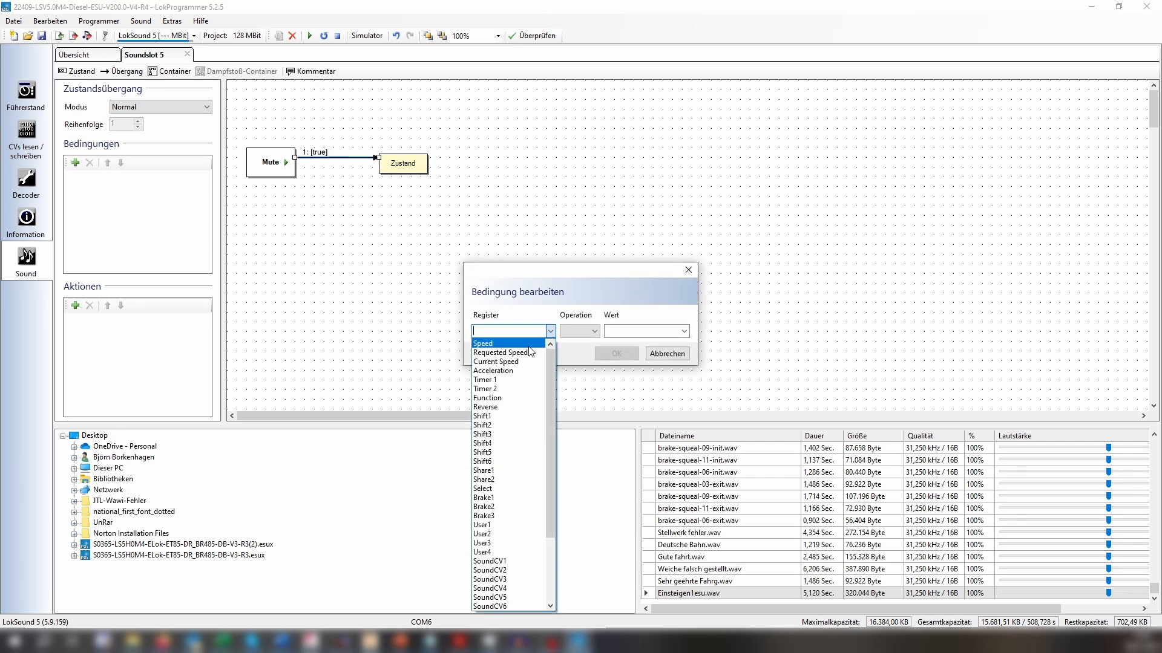
click(500, 399)
click(616, 354)
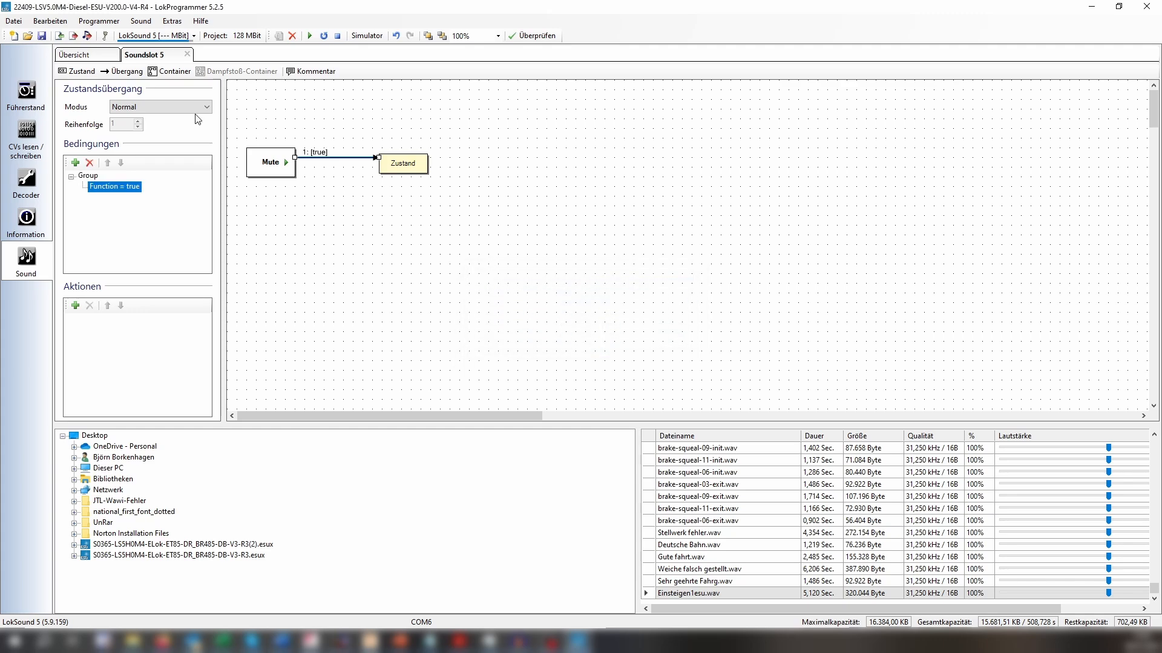
click(337, 179)
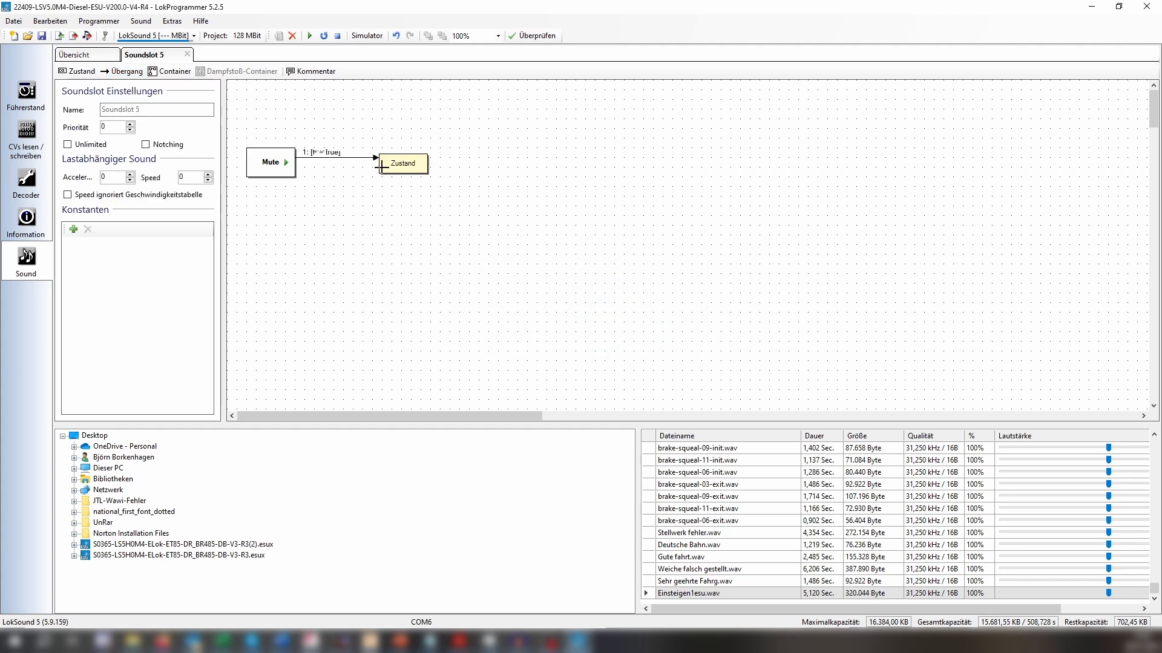
Add an unconditional return transition from the state to Mute and name the sound slot "Einsteigen neu".
drag(382, 167, 293, 176)
click(417, 242)
drag(153, 111, 59, 105)
text(Einsteigen neu)
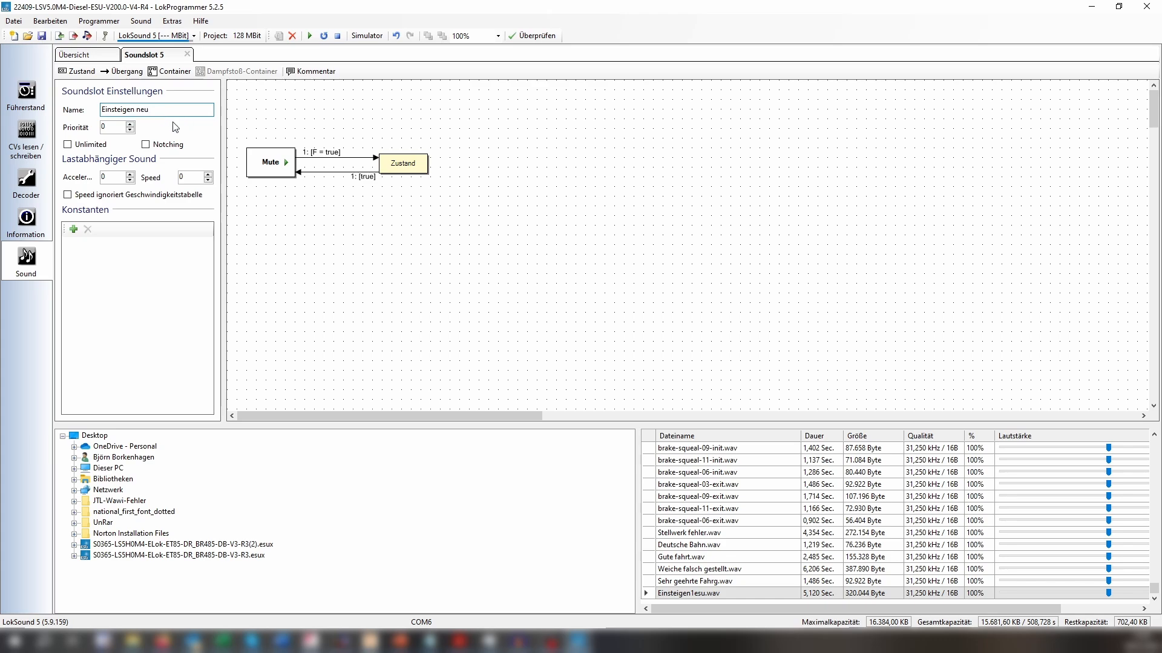
key(Return)
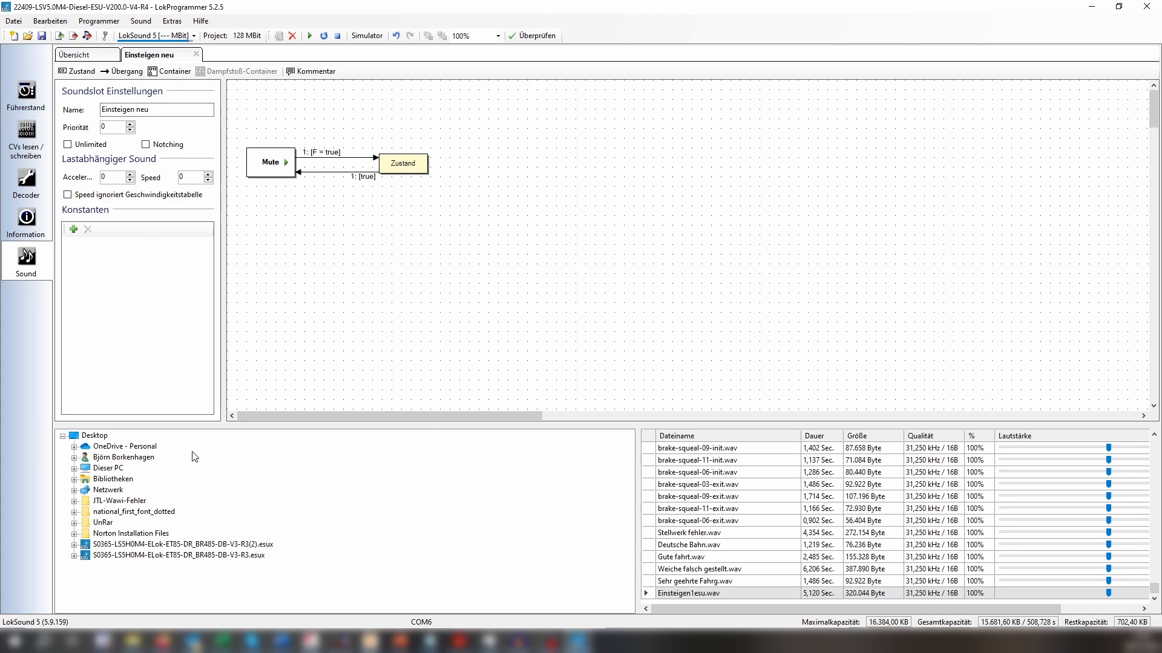
Test the "Einsteigen neu" slot in the simulator by switching its function on and off, and exit the simulation.
click(366, 35)
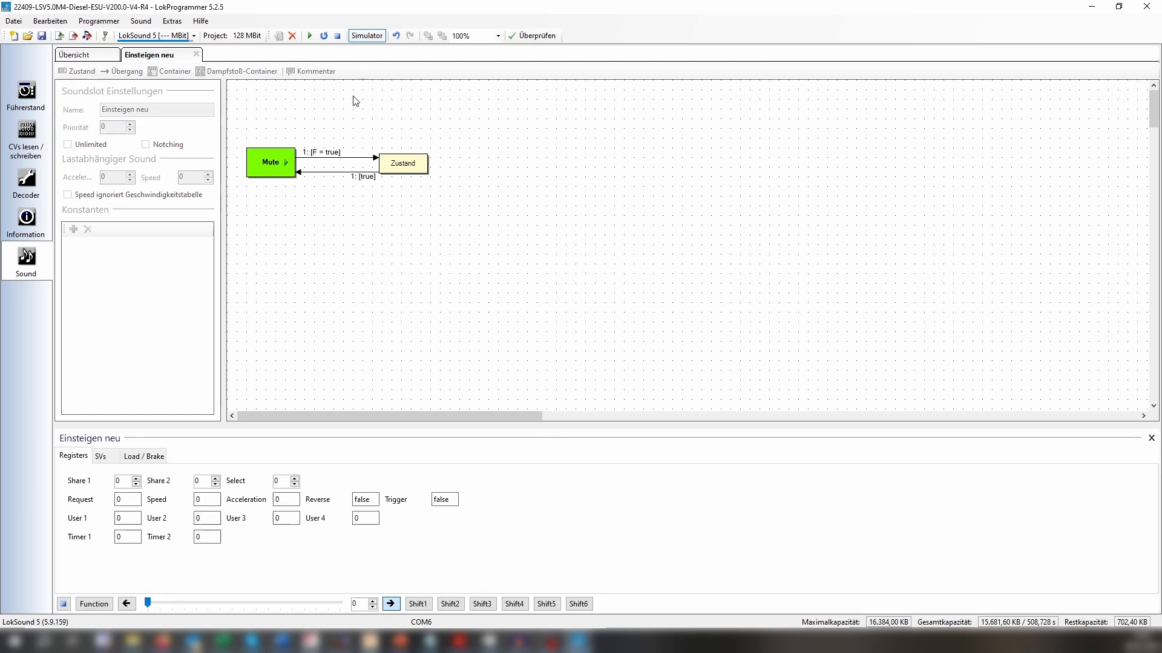
click(95, 610)
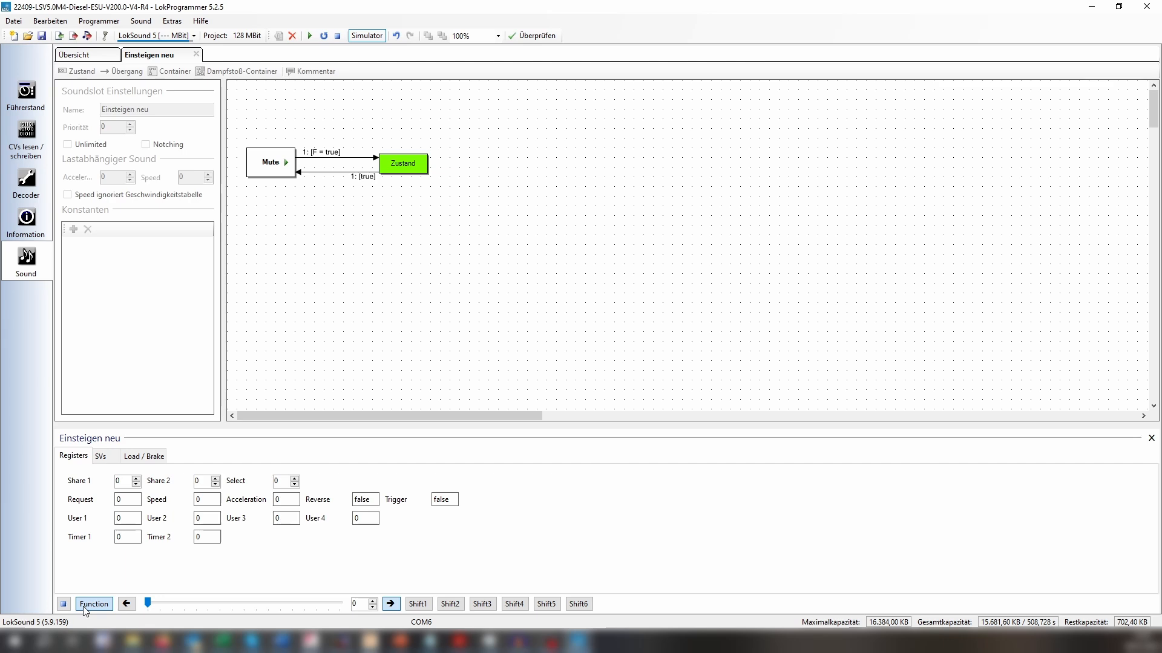
click(84, 607)
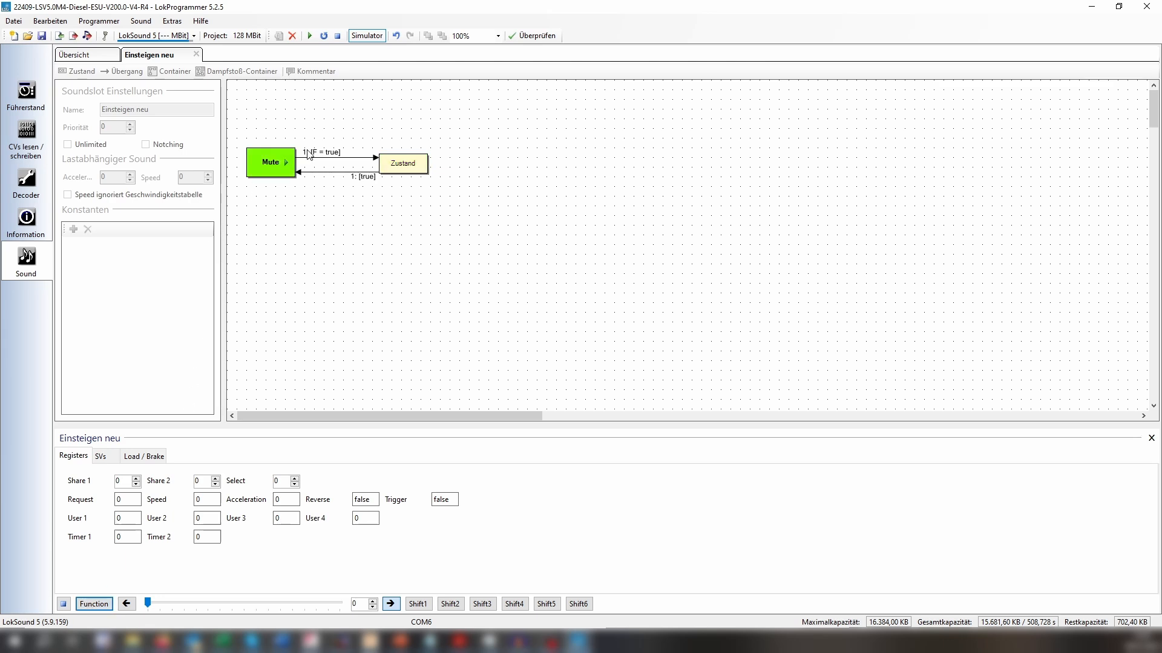
click(366, 36)
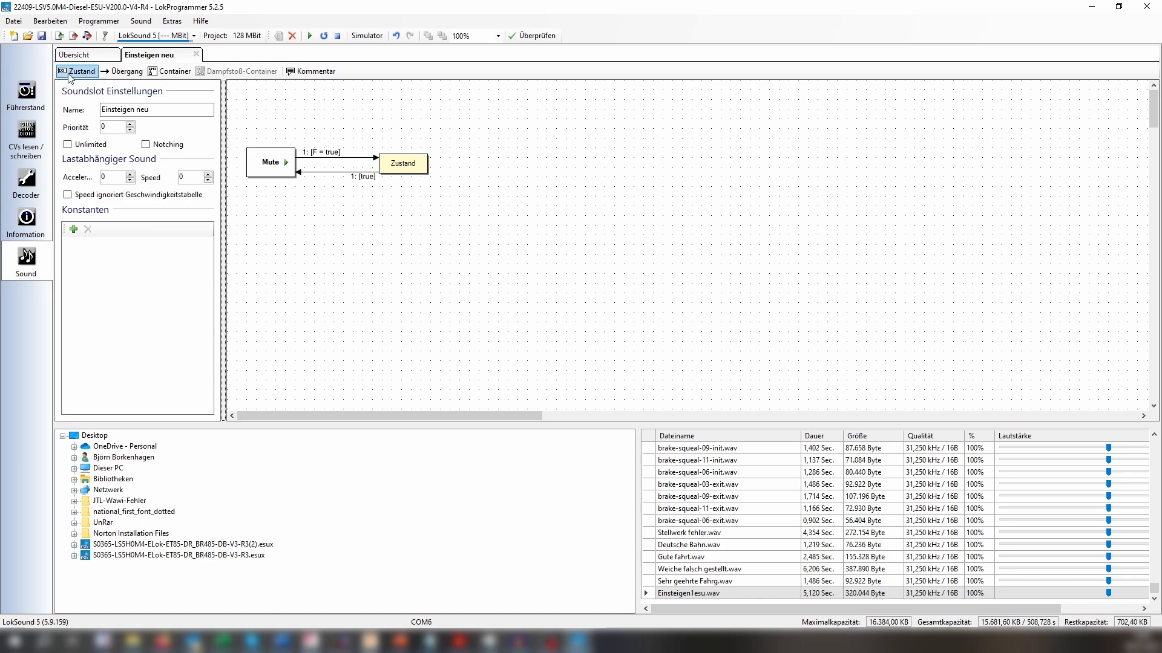
In the decoder's function mapping, remove Alternative Last from F15 and assign the sound slot "Einsteigen neu" to it.
click(26, 182)
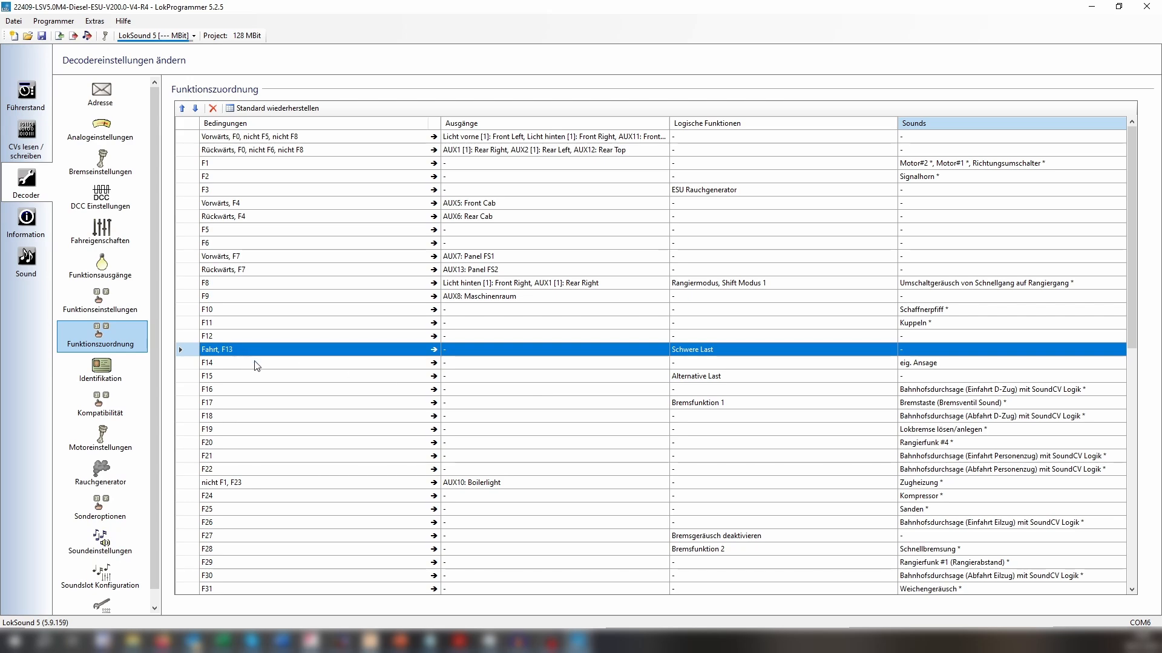
click(690, 380)
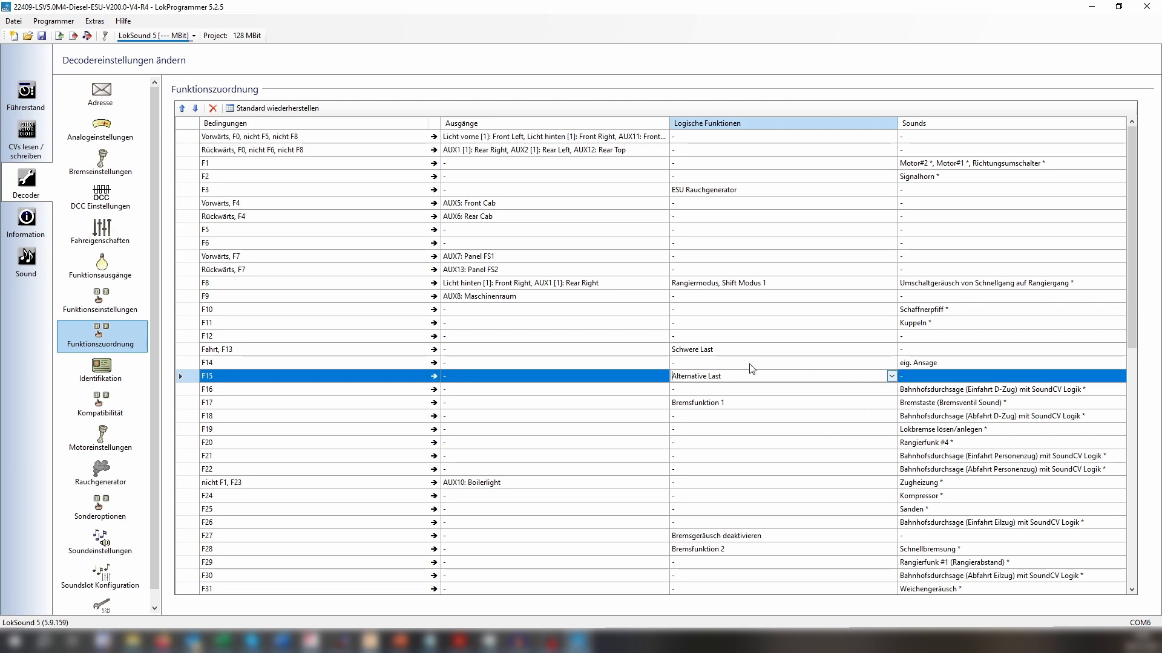
click(892, 377)
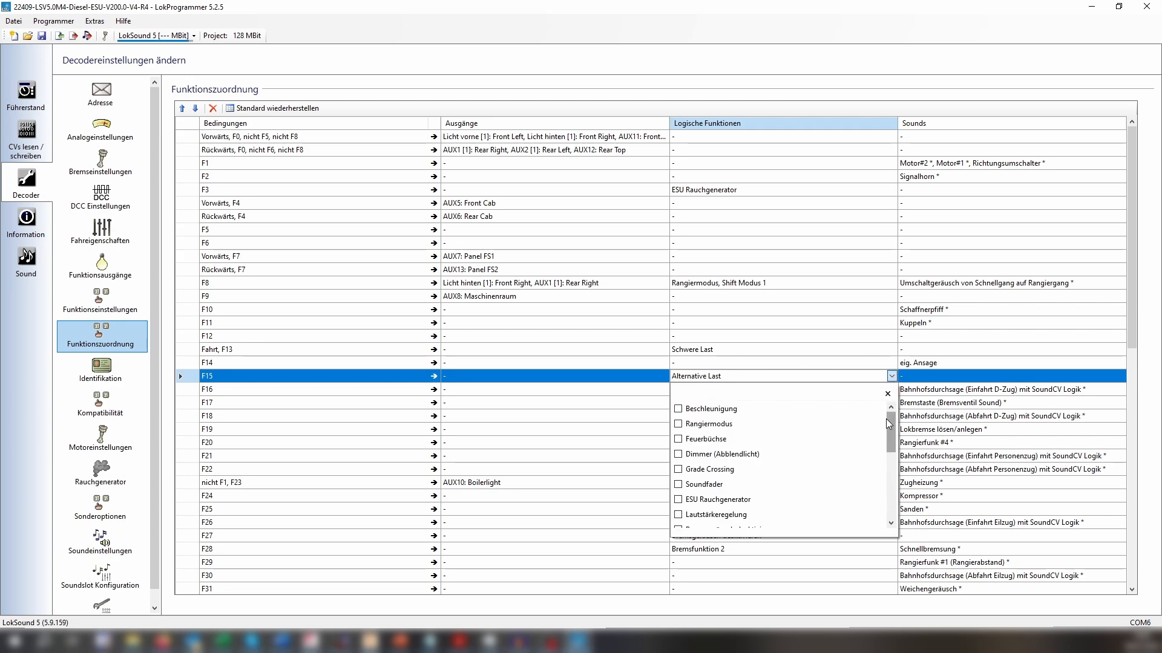
drag(889, 423, 889, 488)
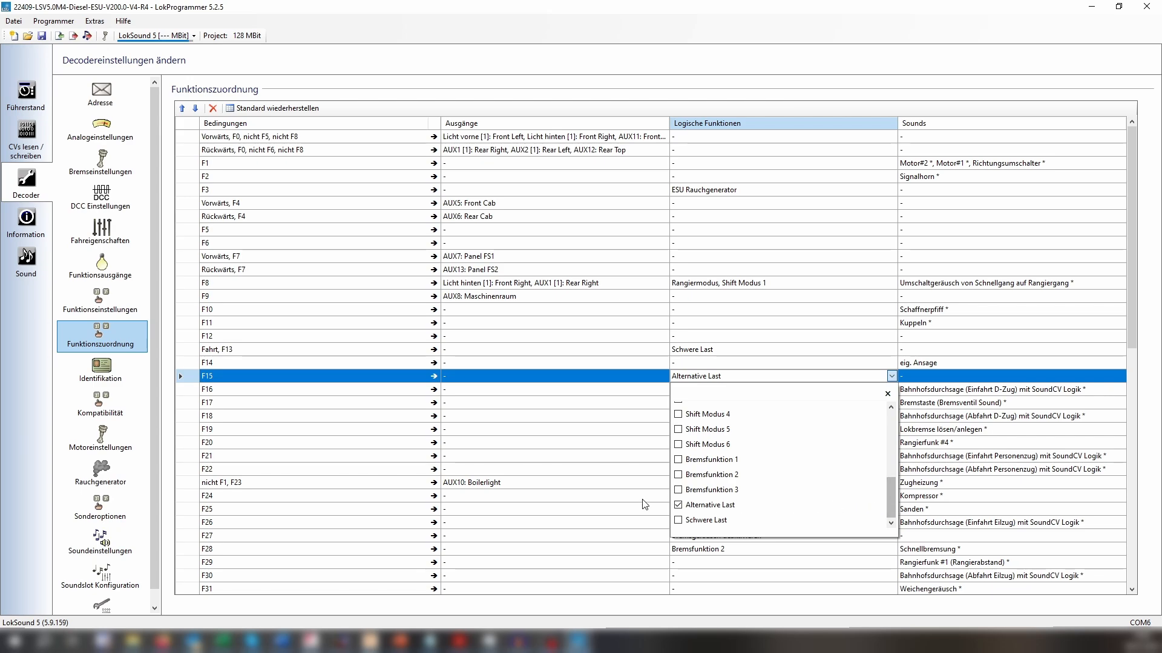
click(677, 505)
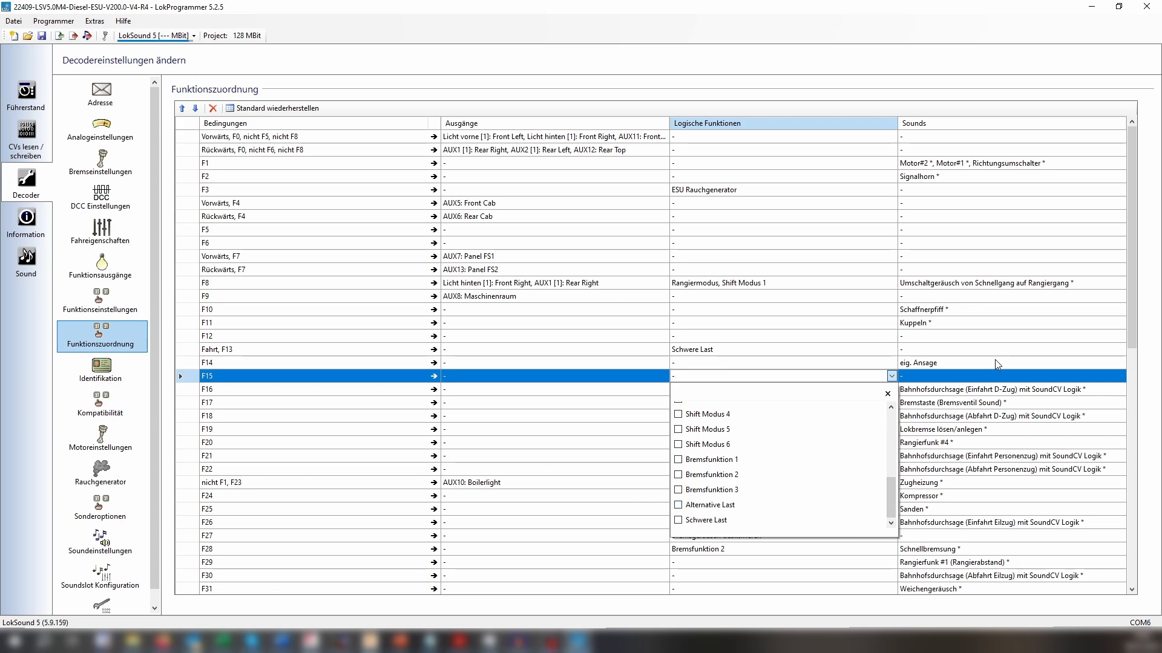
click(950, 378)
click(1123, 377)
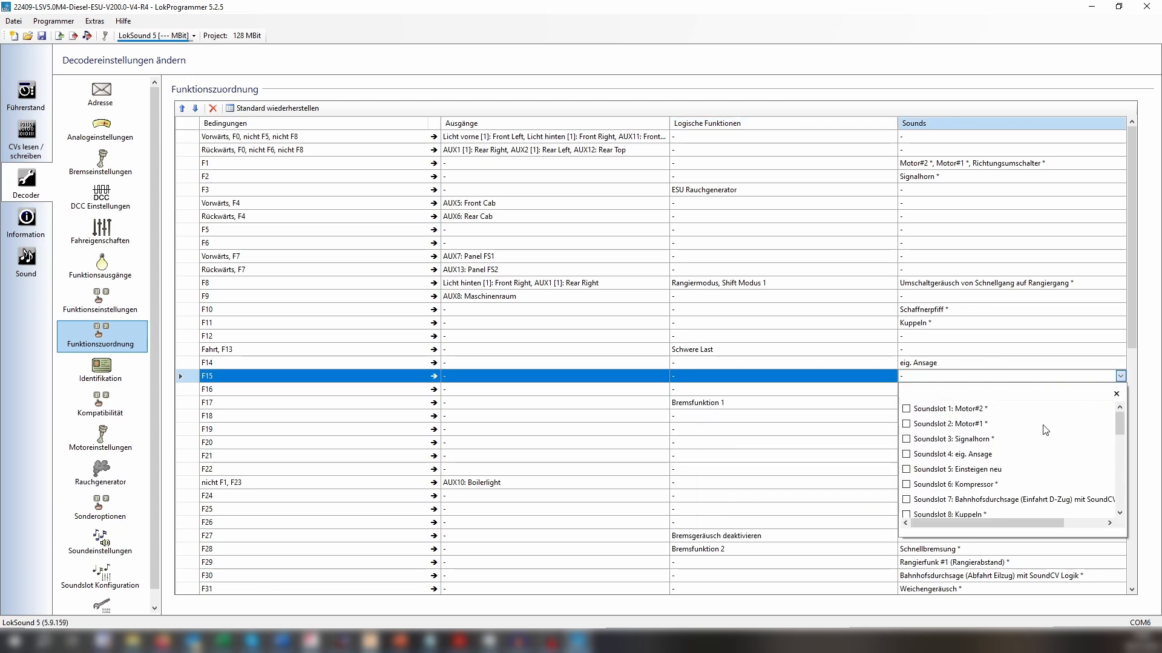
click(906, 470)
click(939, 364)
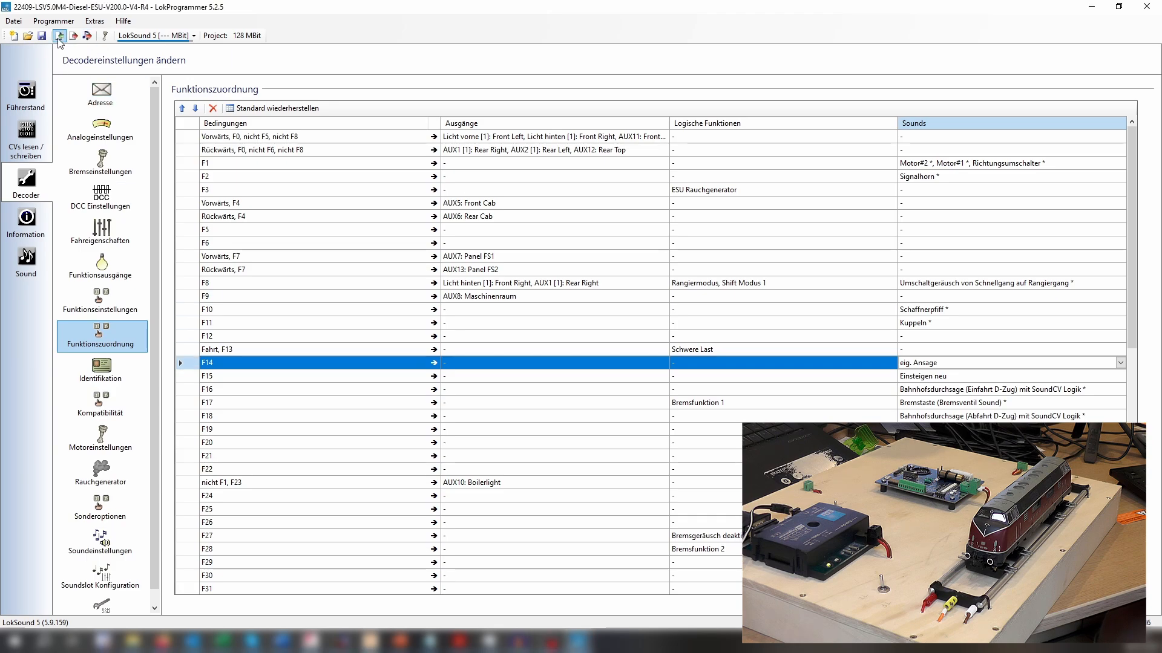
Cancel writing the sound data, then read out the decoder data and accept its CV values into the current project.
click(89, 37)
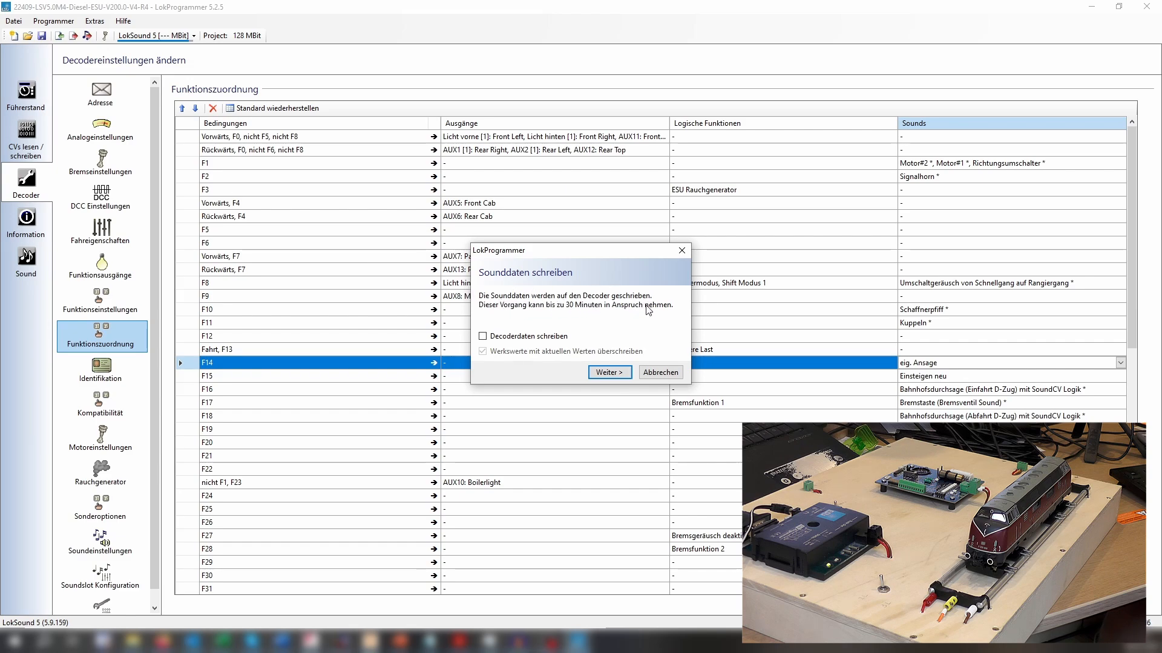
click(660, 373)
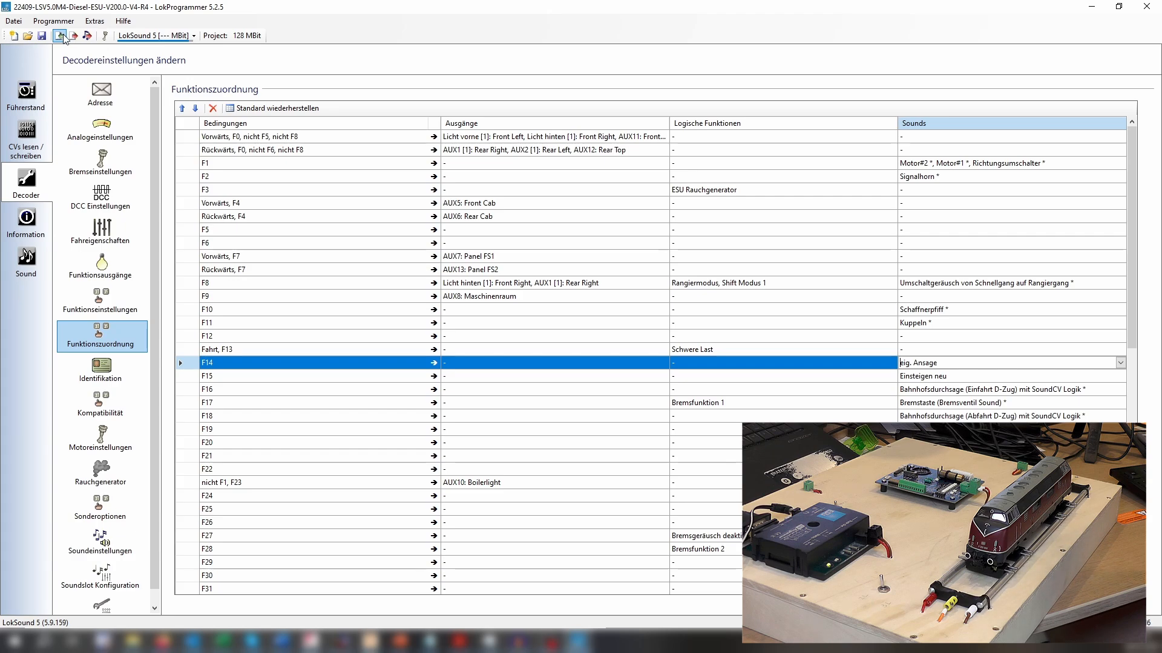
click(63, 37)
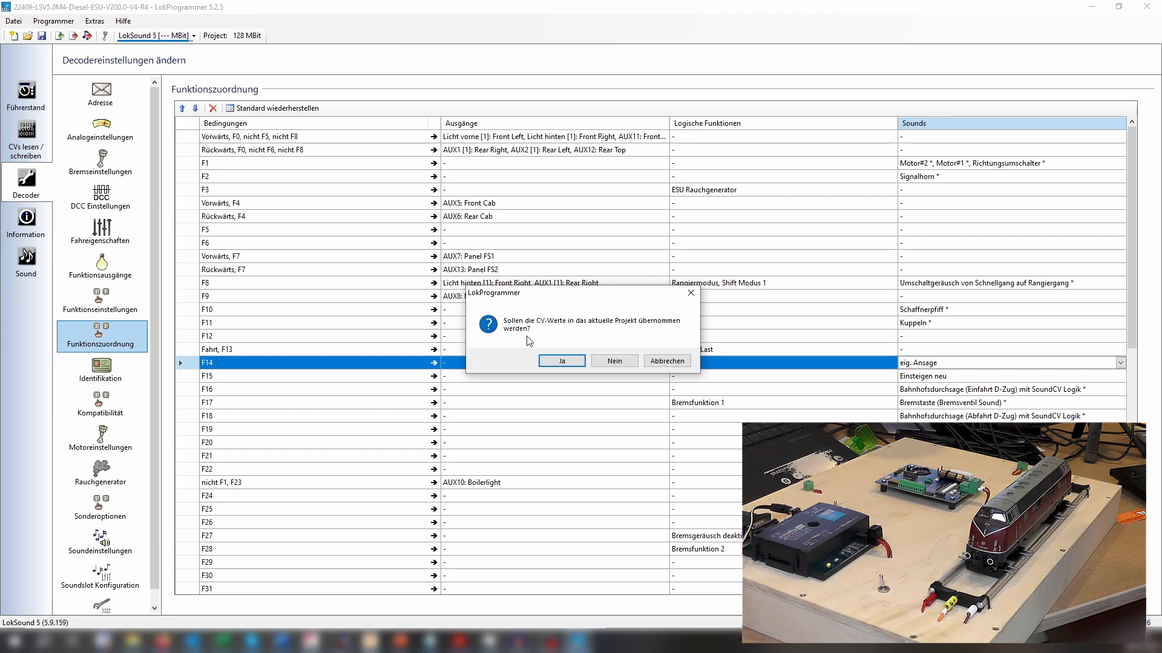
click(561, 361)
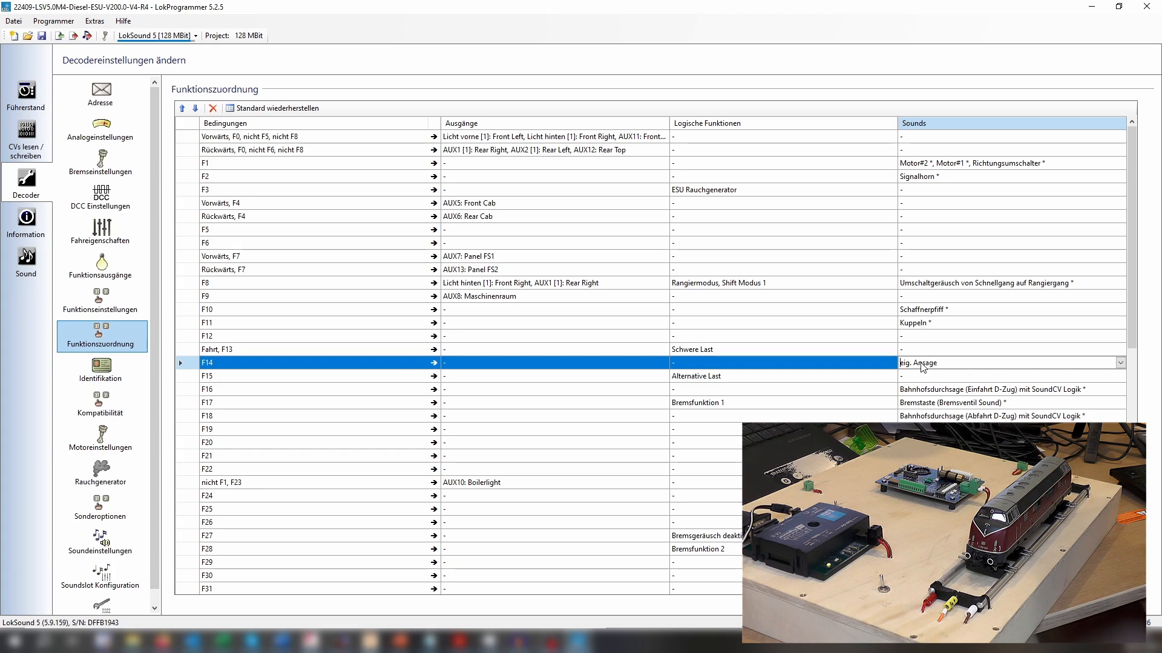
Reassign F15 in the function mapping by clearing Alternative Last and selecting sound slot 5 "Einsteigen neu".
click(714, 380)
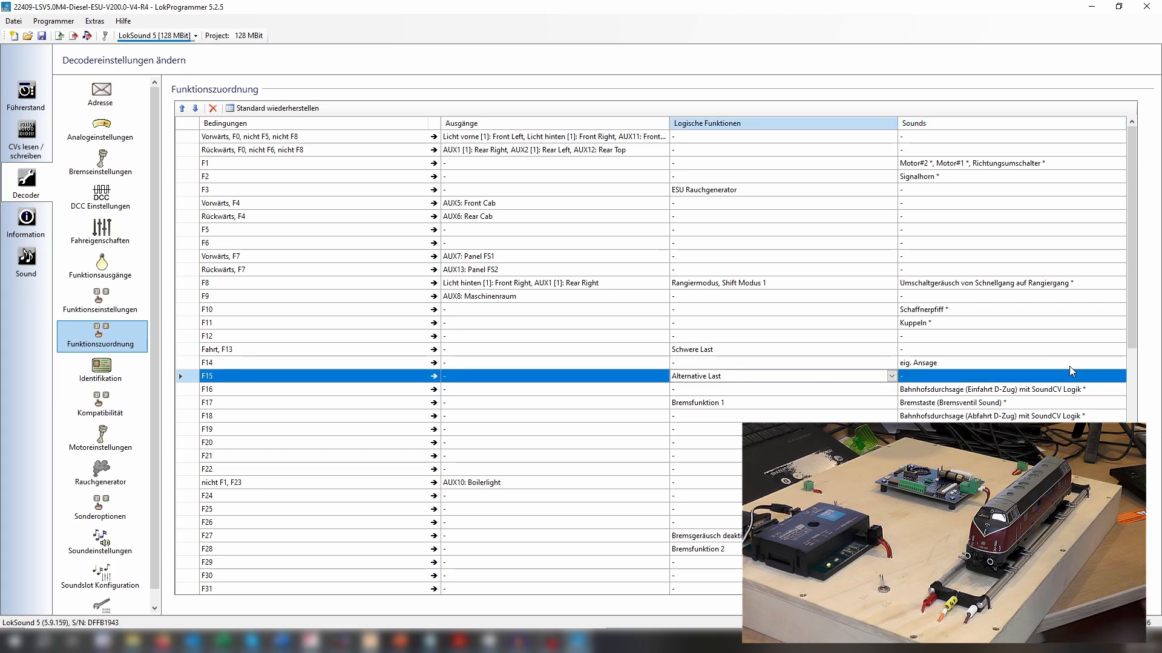
click(891, 376)
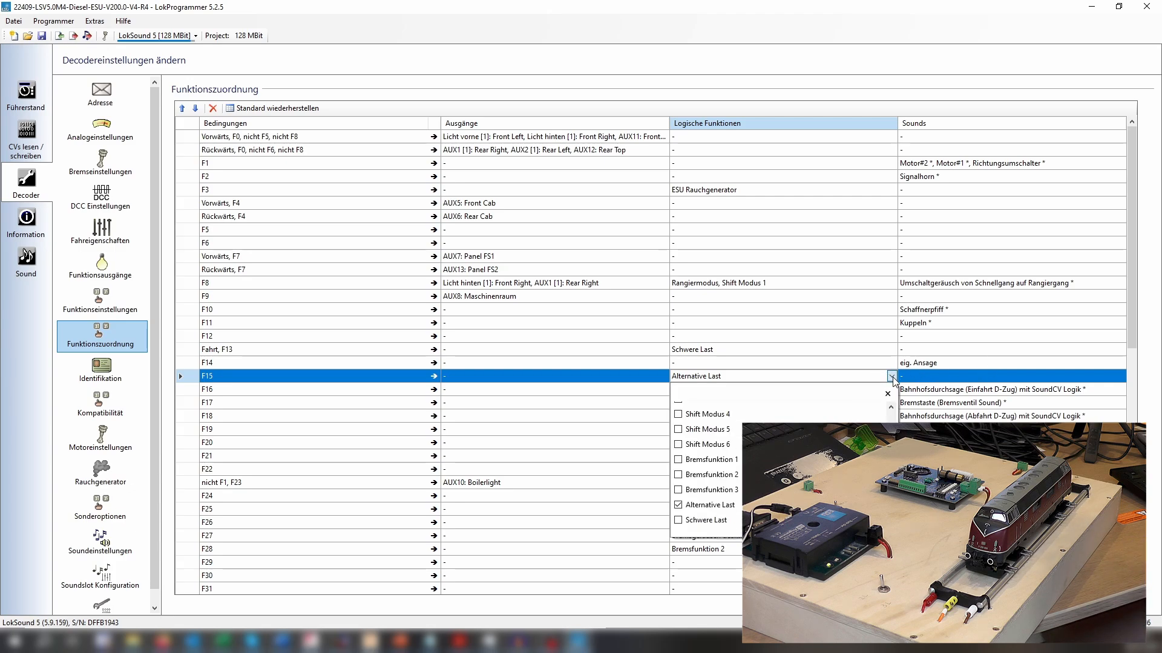
click(695, 506)
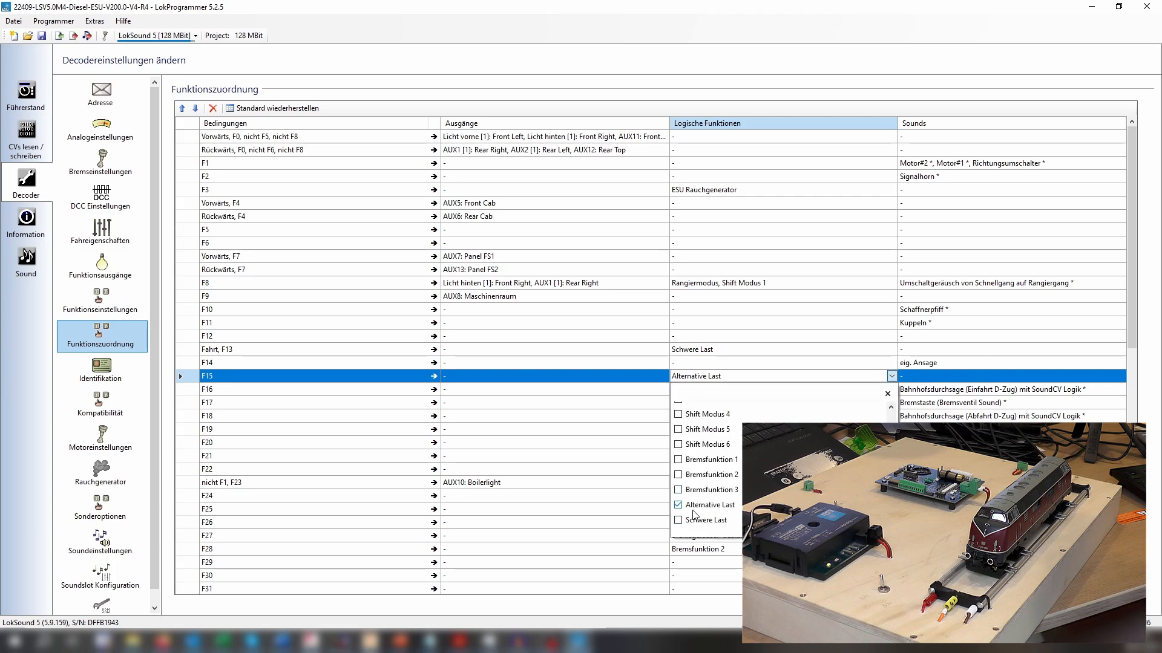
click(1088, 375)
click(1120, 377)
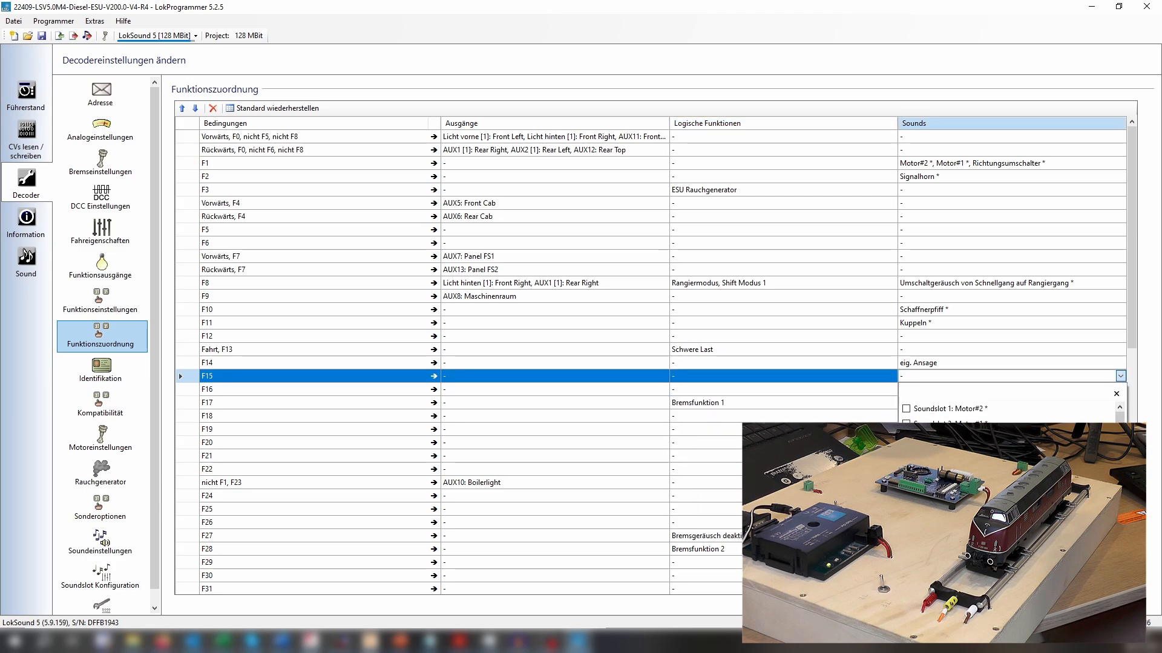
click(920, 496)
click(962, 363)
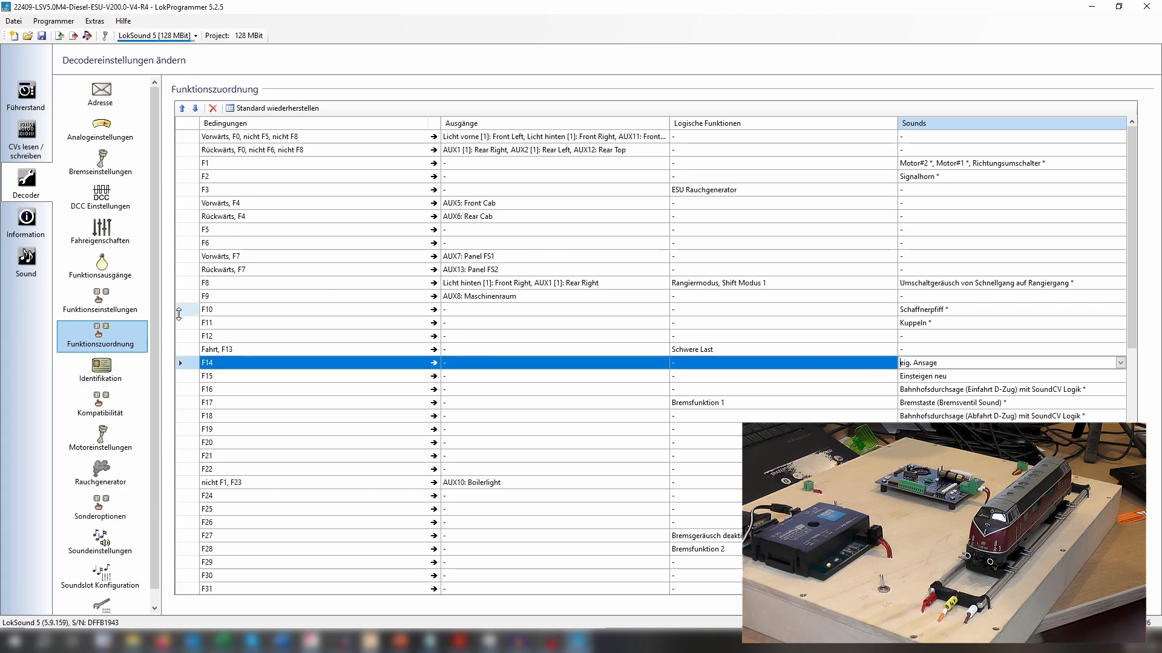
Write the sound data to the decoder, followed by the decoder data with factory values overwritten by the current values.
click(85, 38)
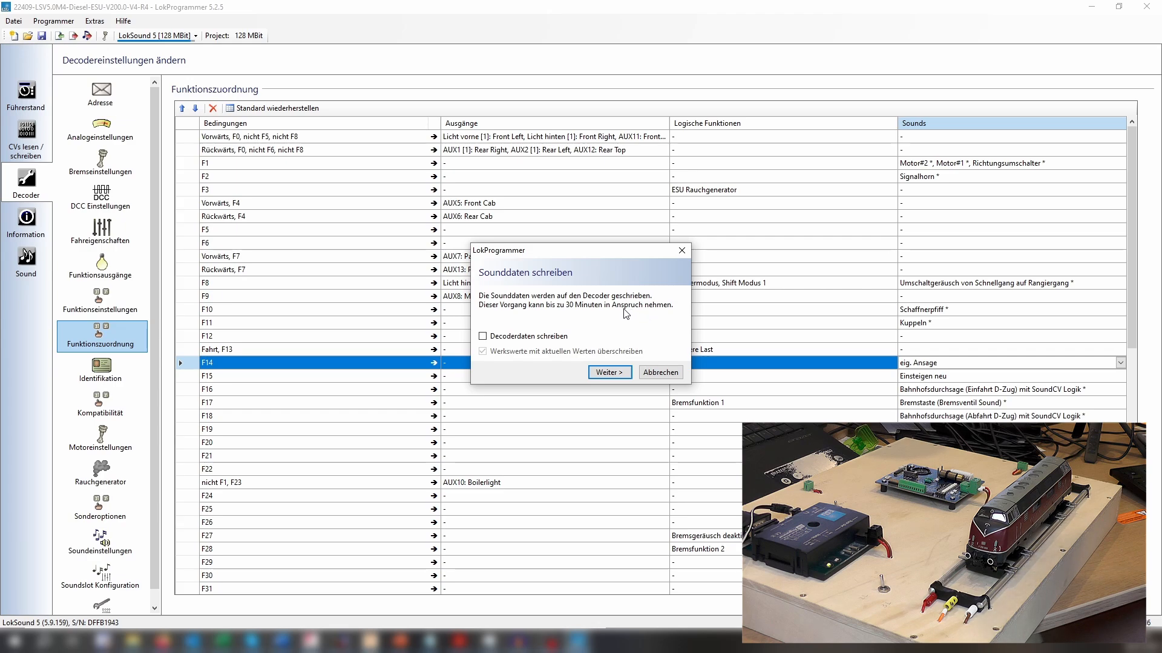
click(607, 374)
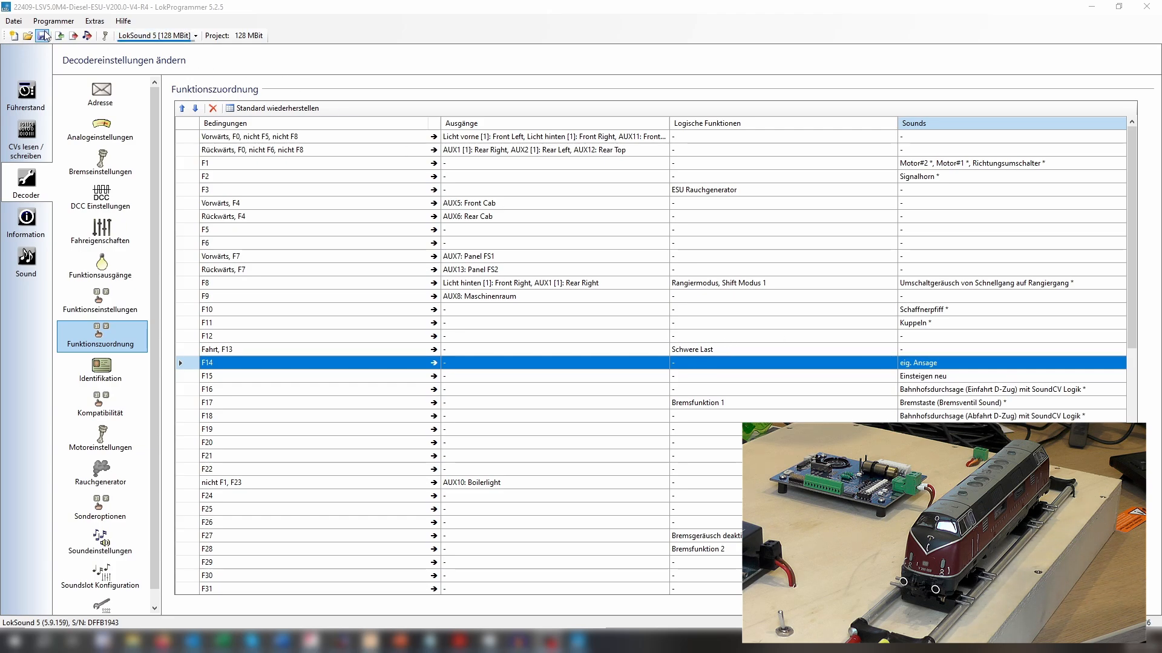
click(74, 38)
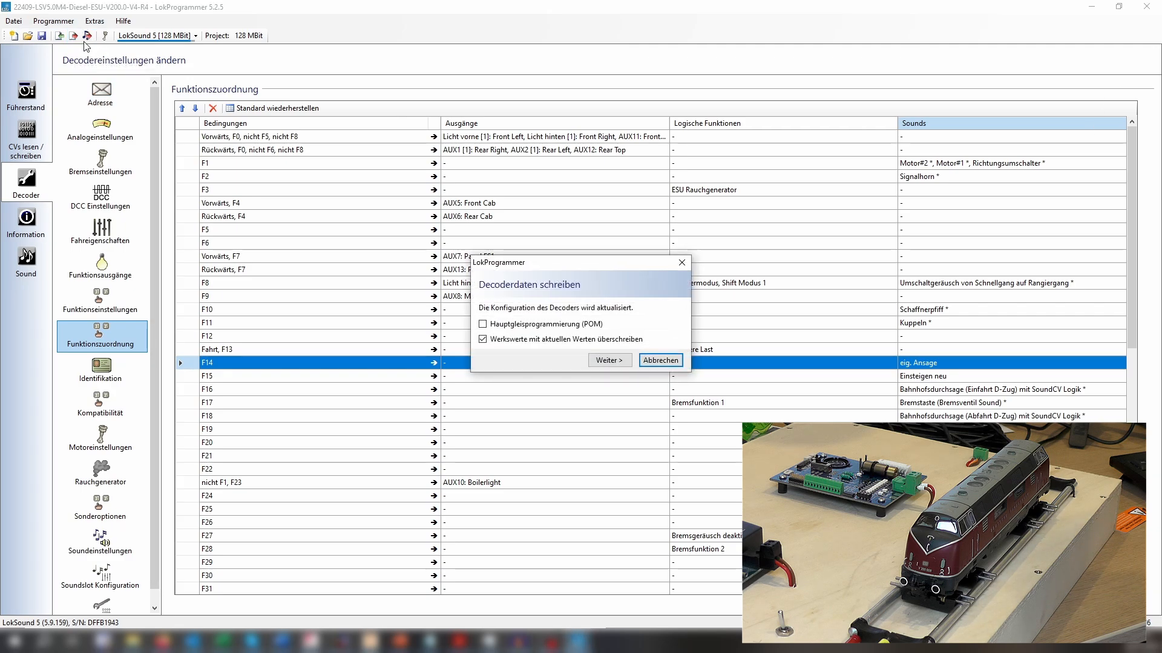
click(600, 361)
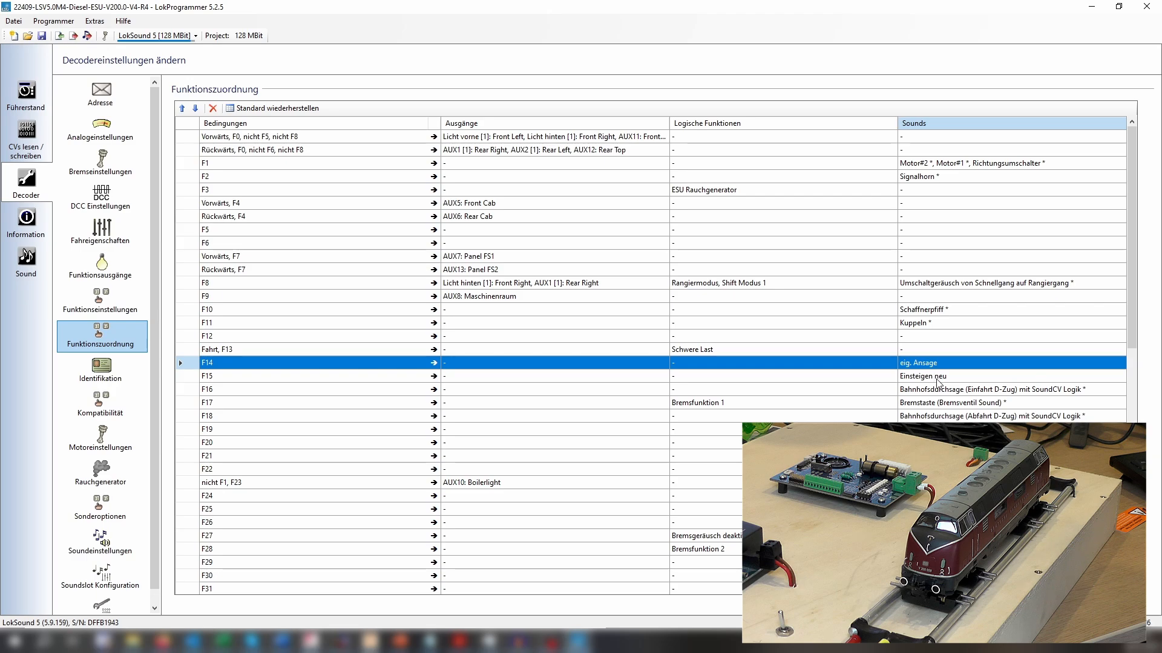
Test the announcements on F14 and F15 in the virtual cab with track power on, and stop the decoder test.
click(33, 107)
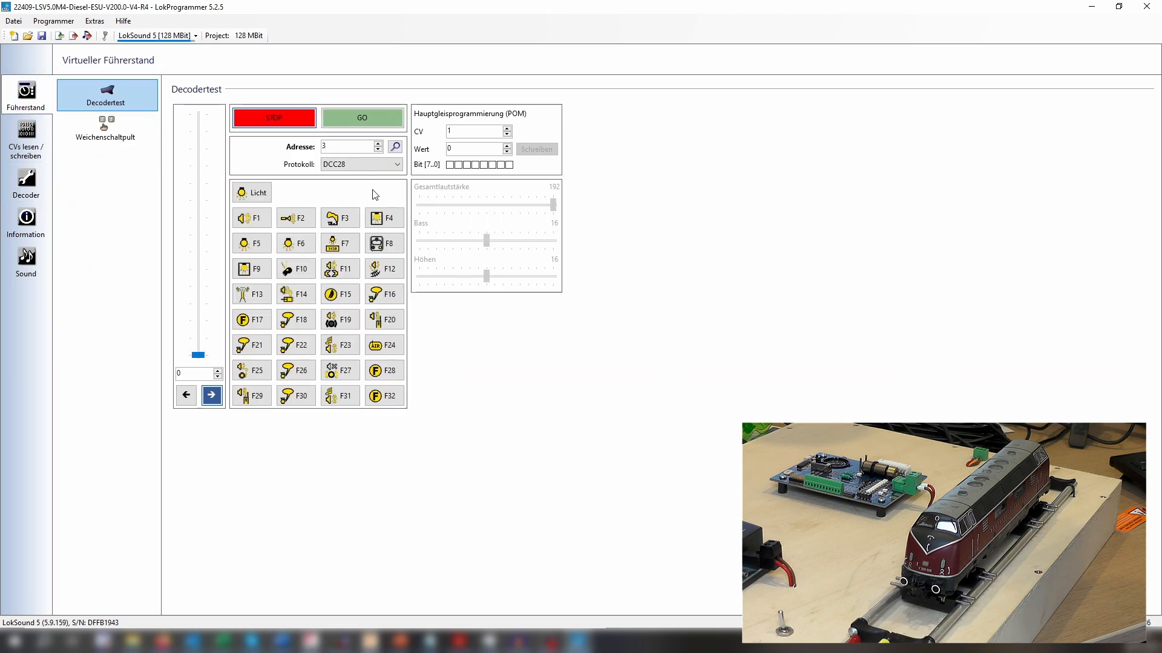
click(364, 118)
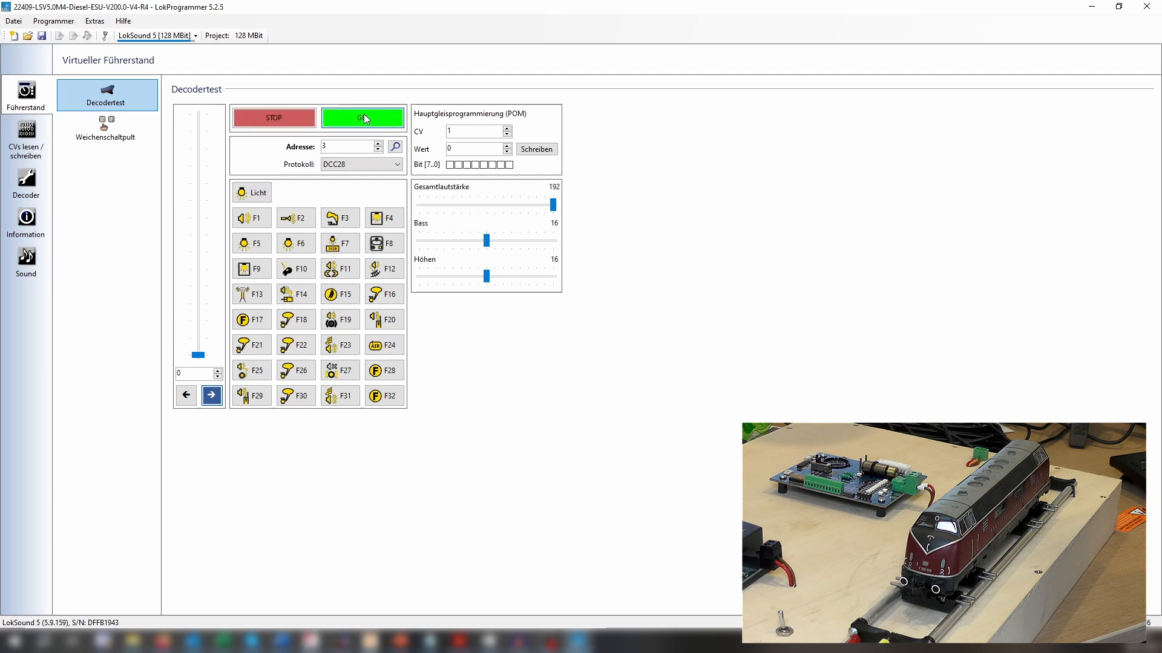
click(292, 296)
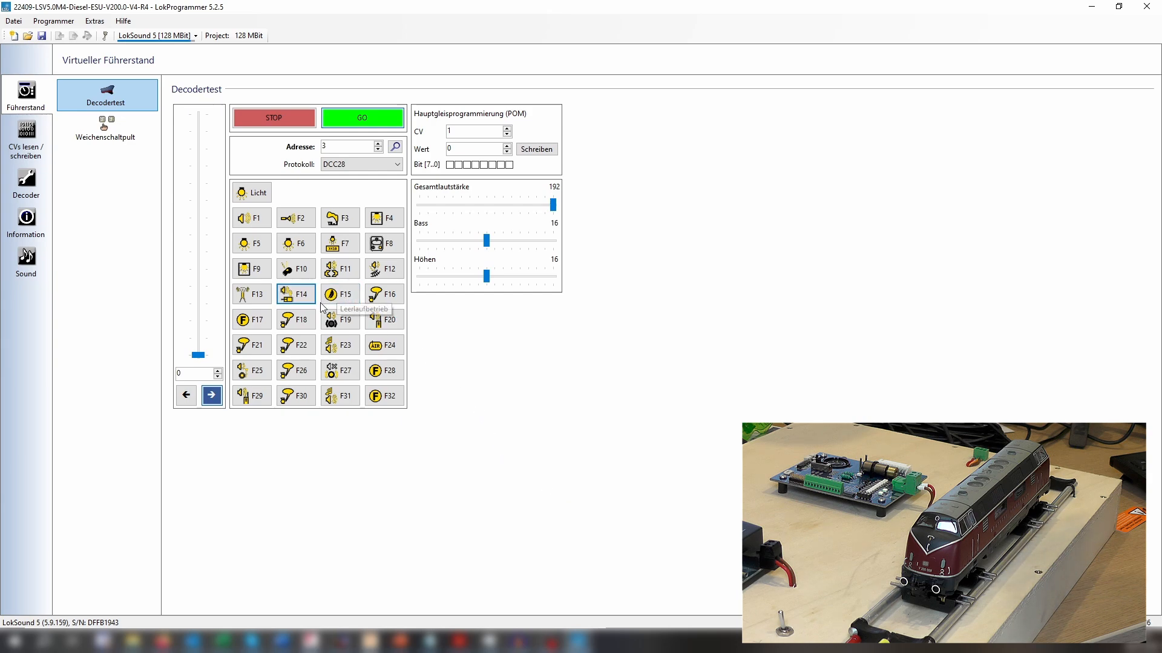
click(344, 295)
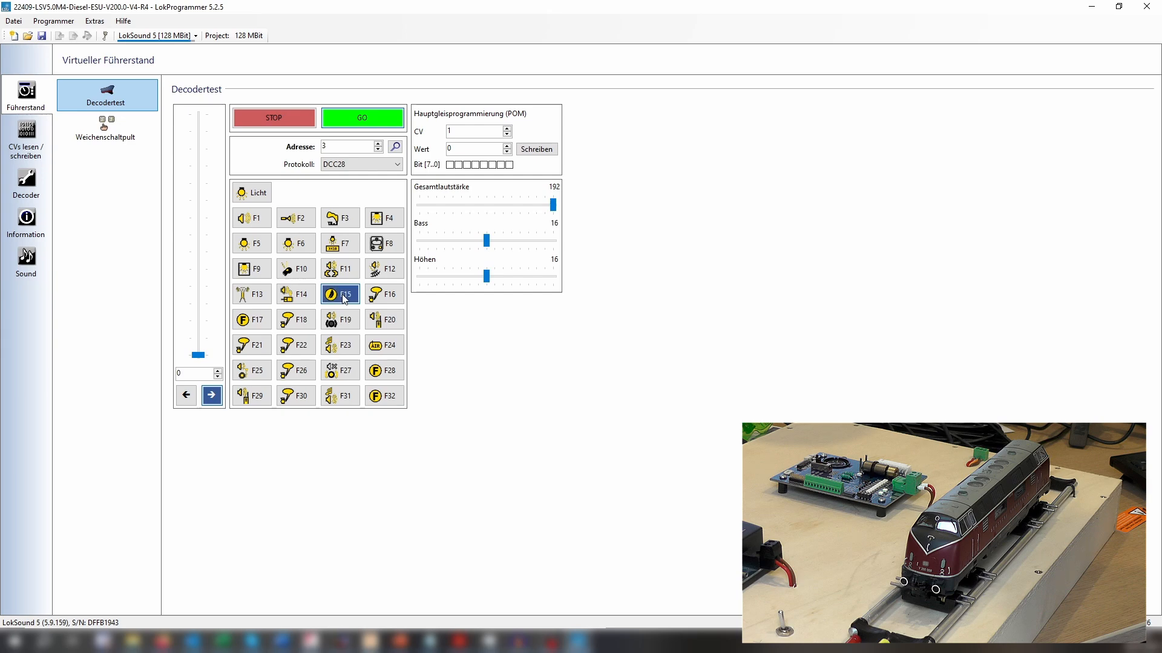
click(347, 300)
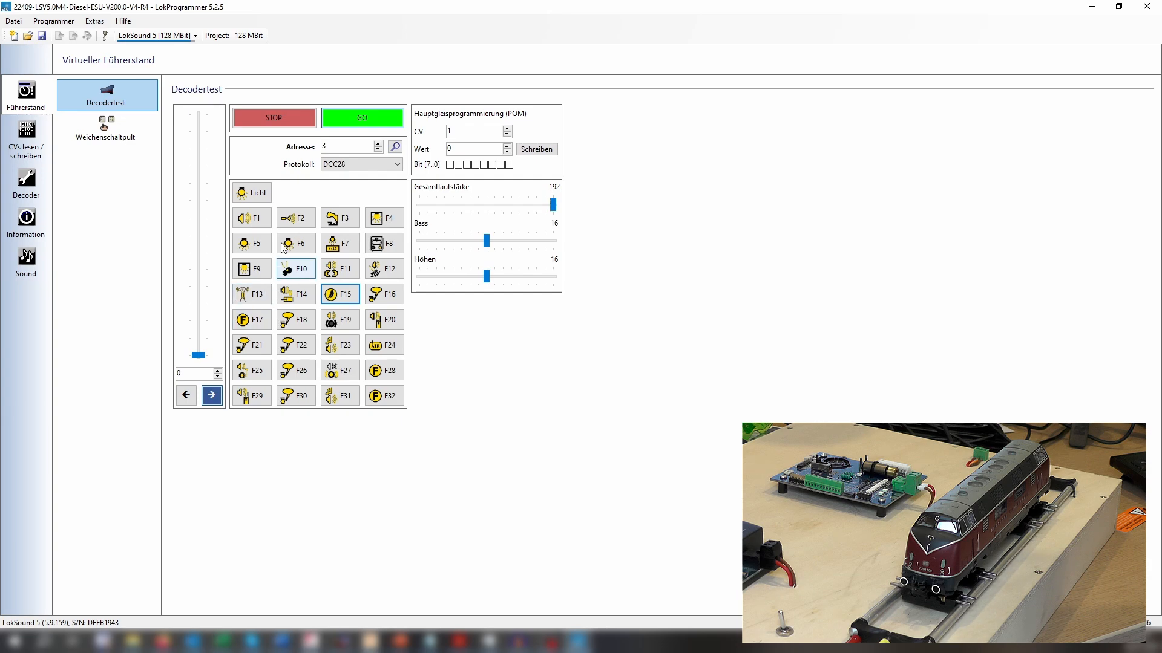
click(298, 117)
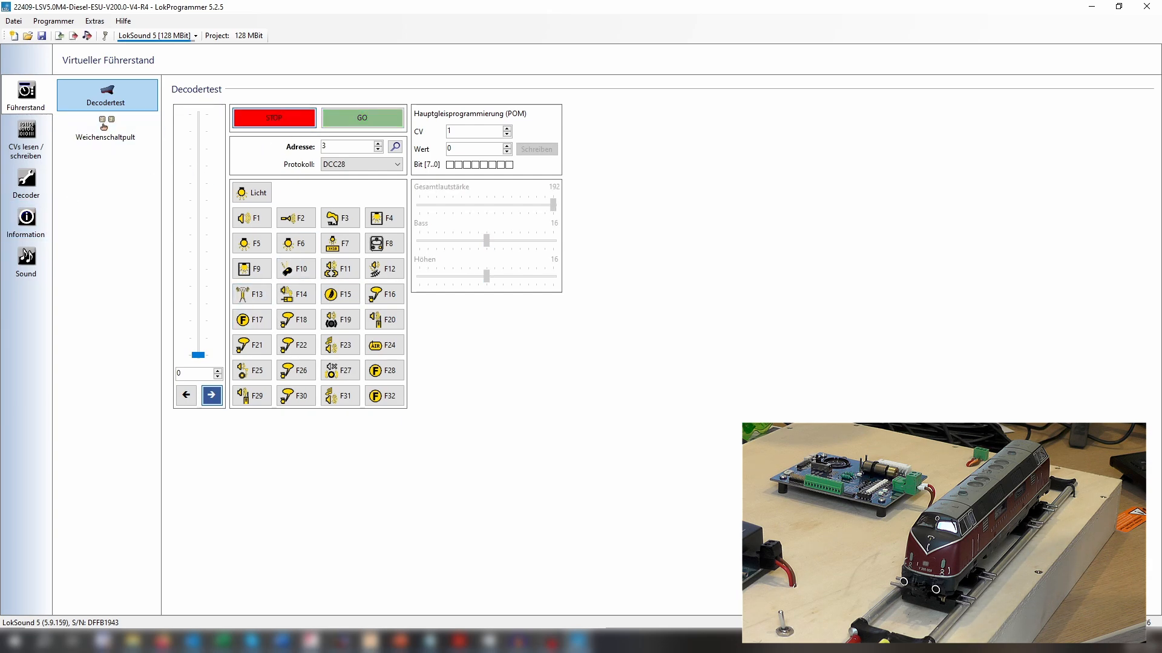
In the sound slot configuration, set the volume of slot 4 "eig. Ansage" to 199.
click(26, 181)
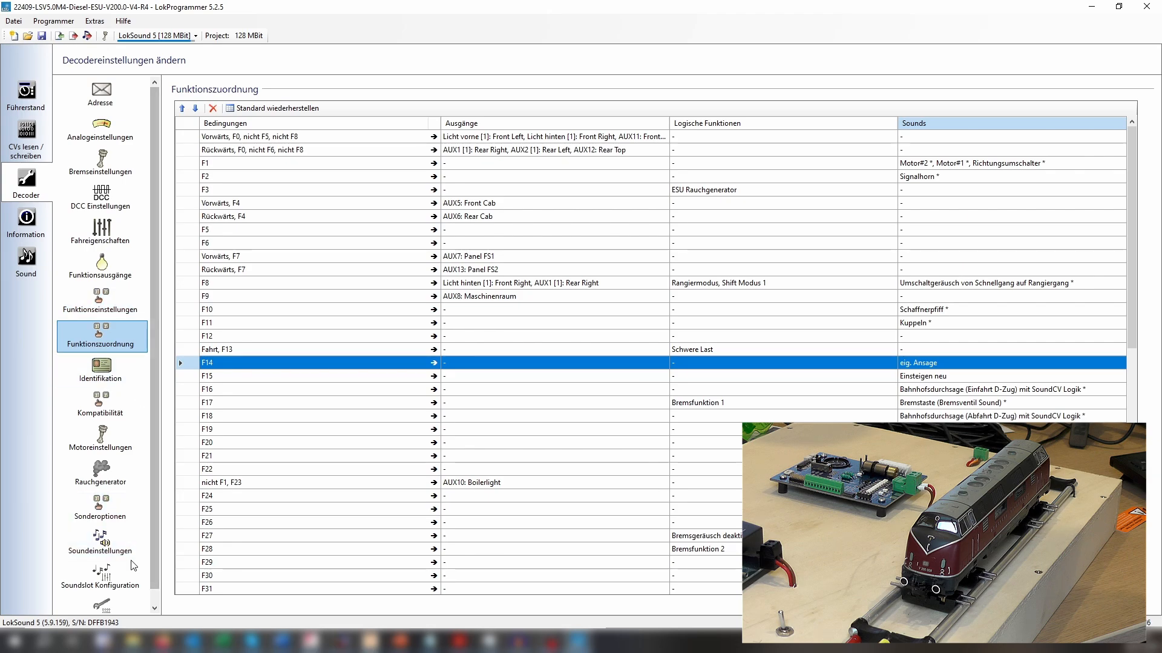
scroll(134, 566, down, 1)
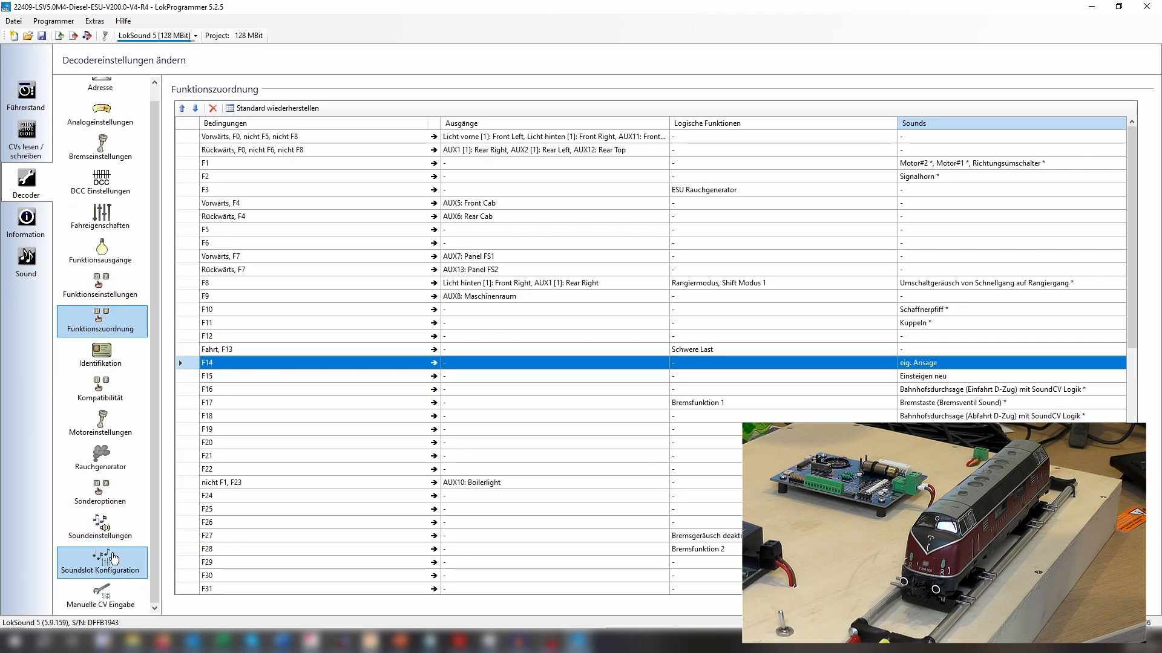
click(114, 558)
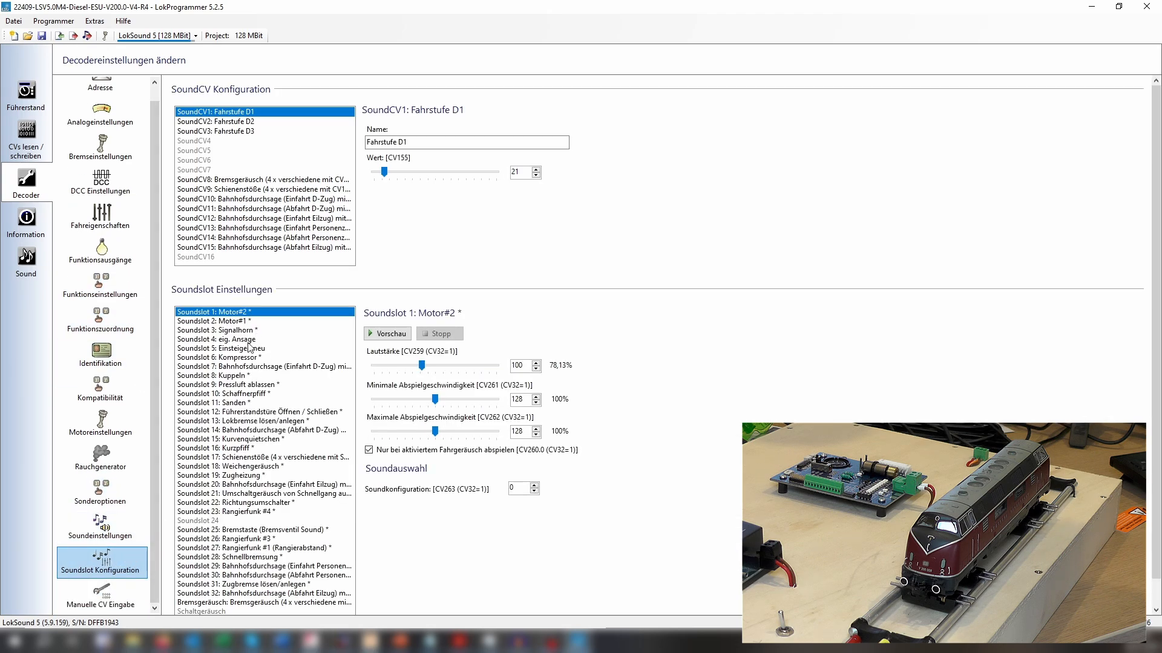
click(236, 339)
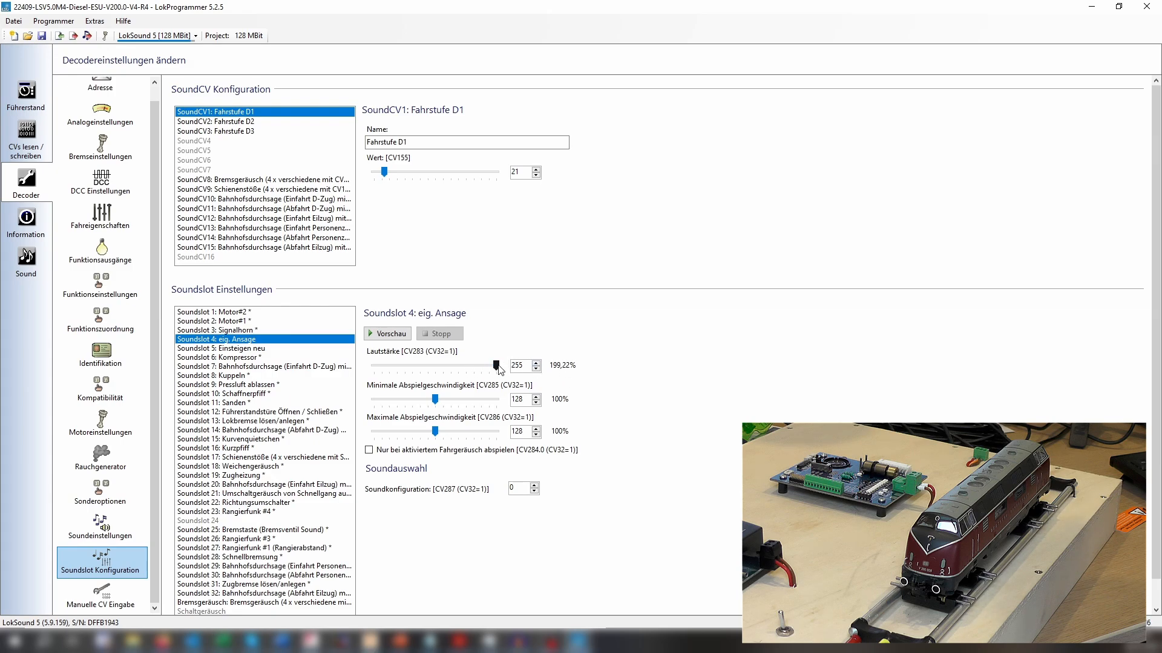
drag(499, 368, 471, 377)
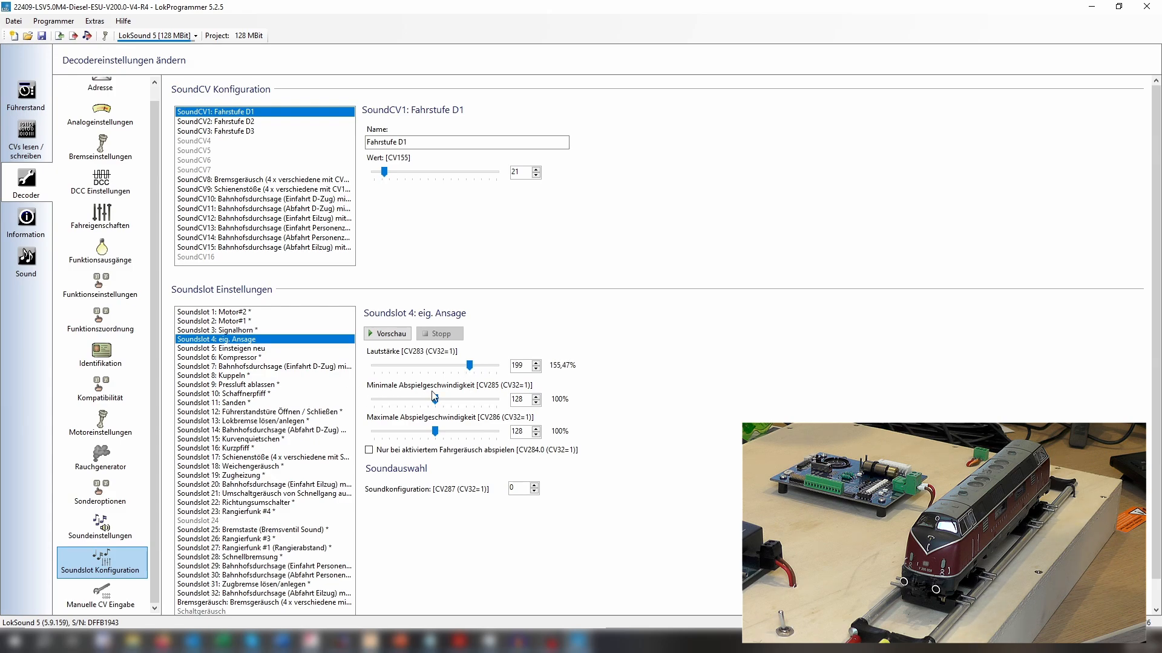
Set the volume of slot 5 "Einsteigen neu" to 168 and write the decoder data, overwriting the factory values.
click(251, 350)
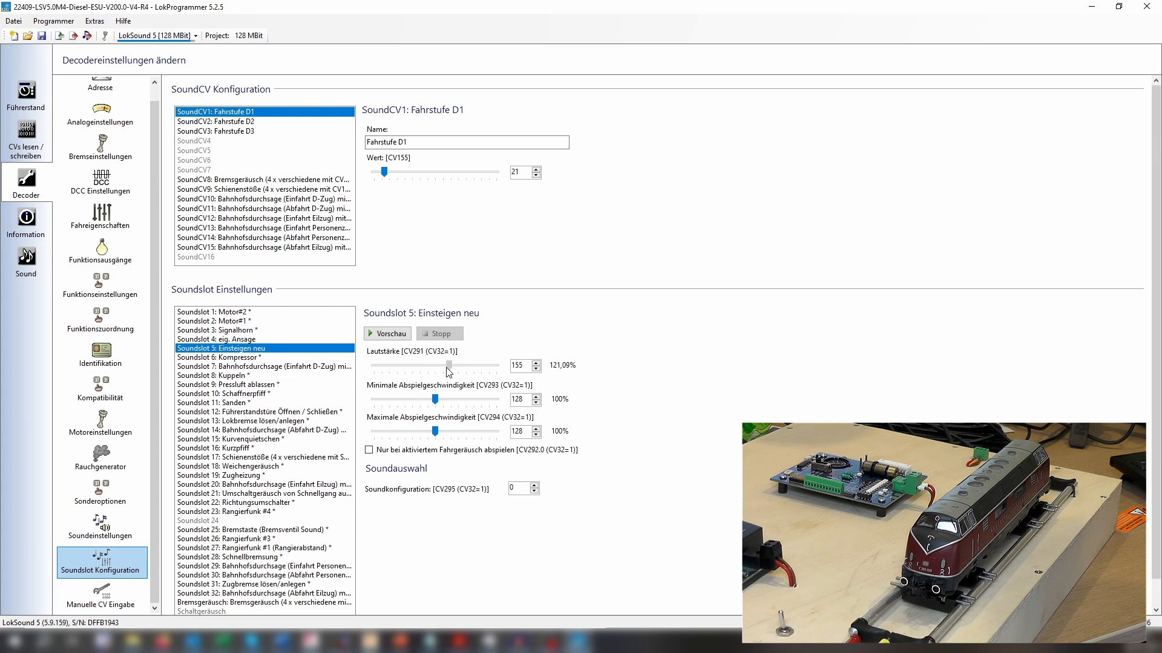
drag(435, 369, 455, 372)
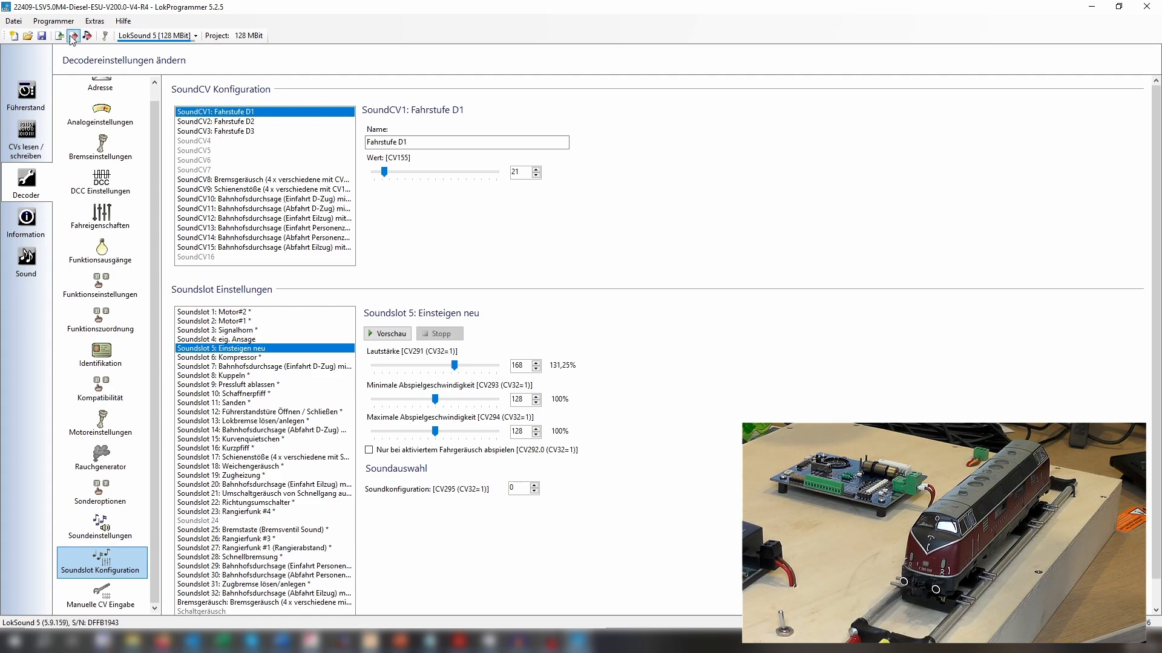
click(74, 43)
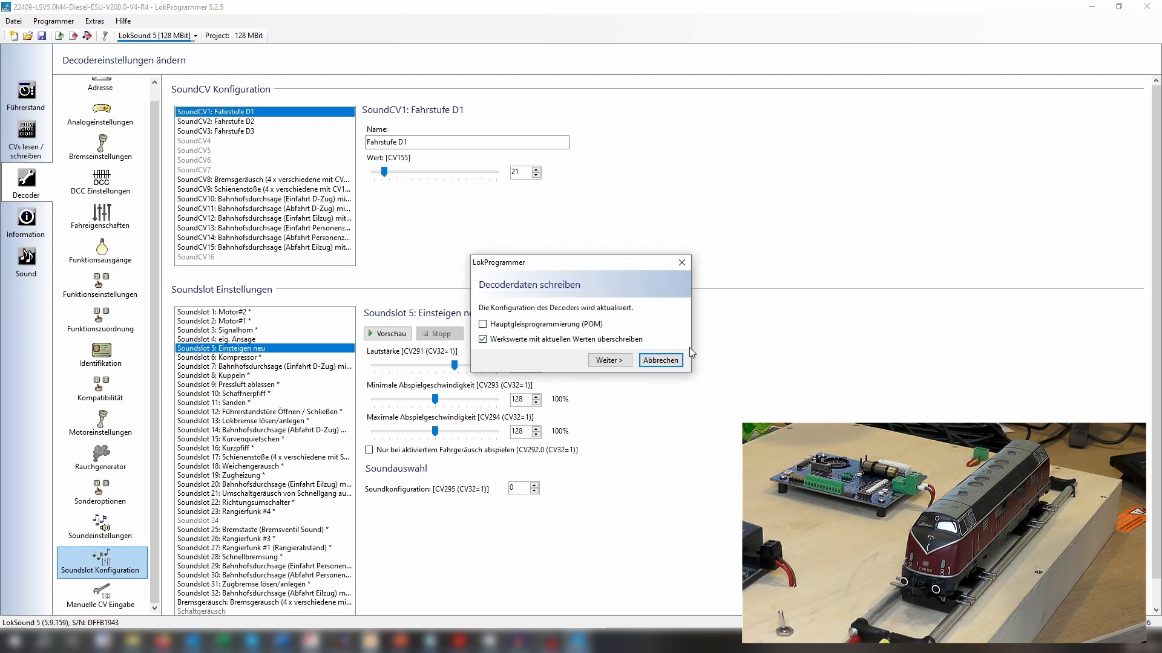
click(606, 361)
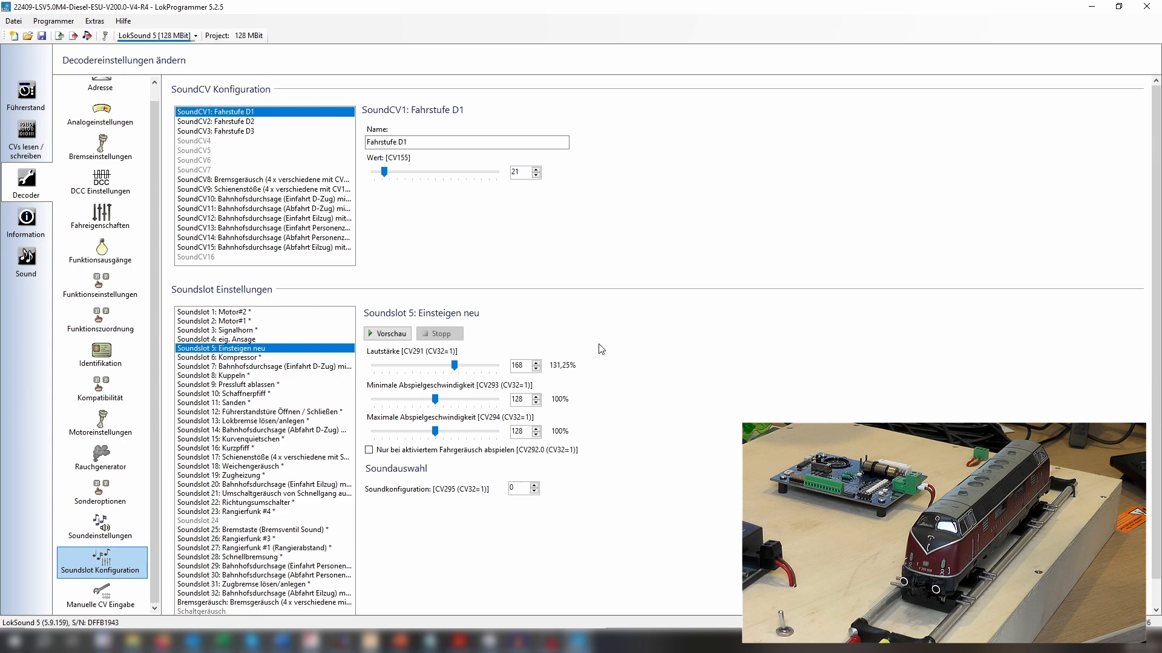
Turn on track power in the decoder test and play the announcements on F14 and F15.
click(26, 93)
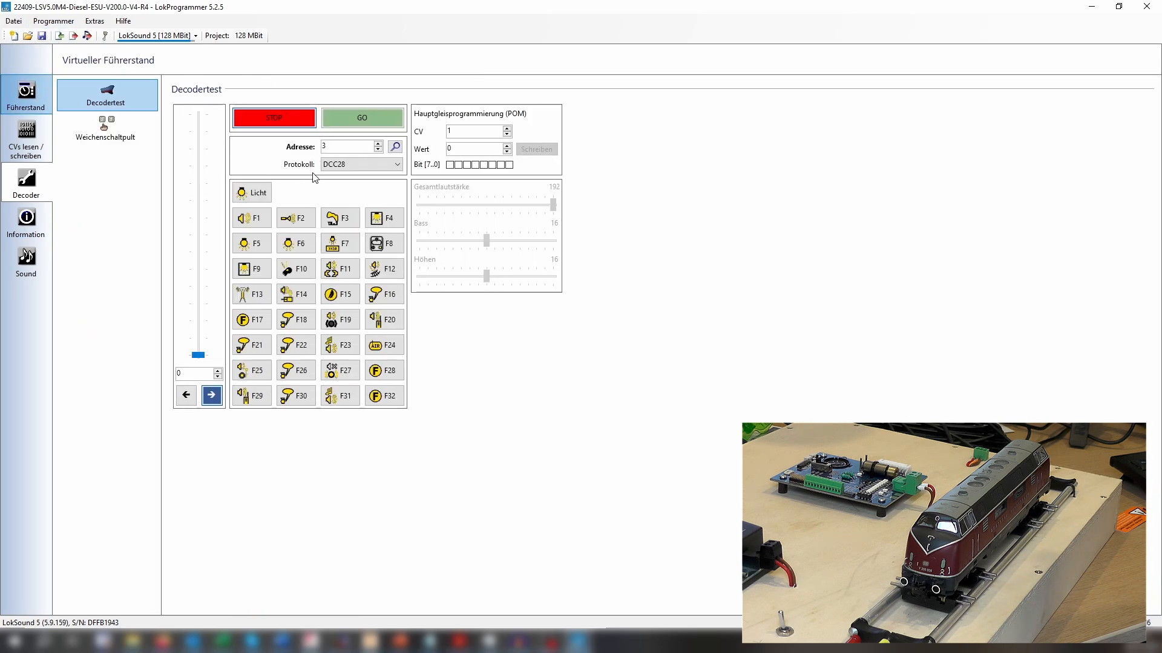
click(357, 118)
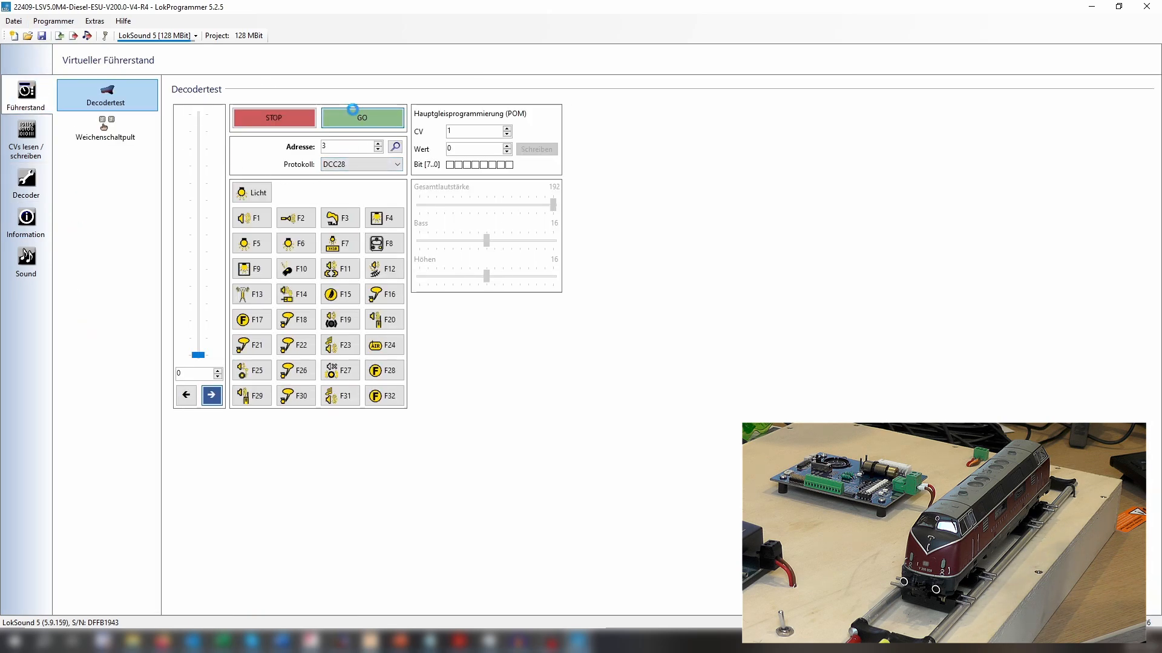
click(289, 301)
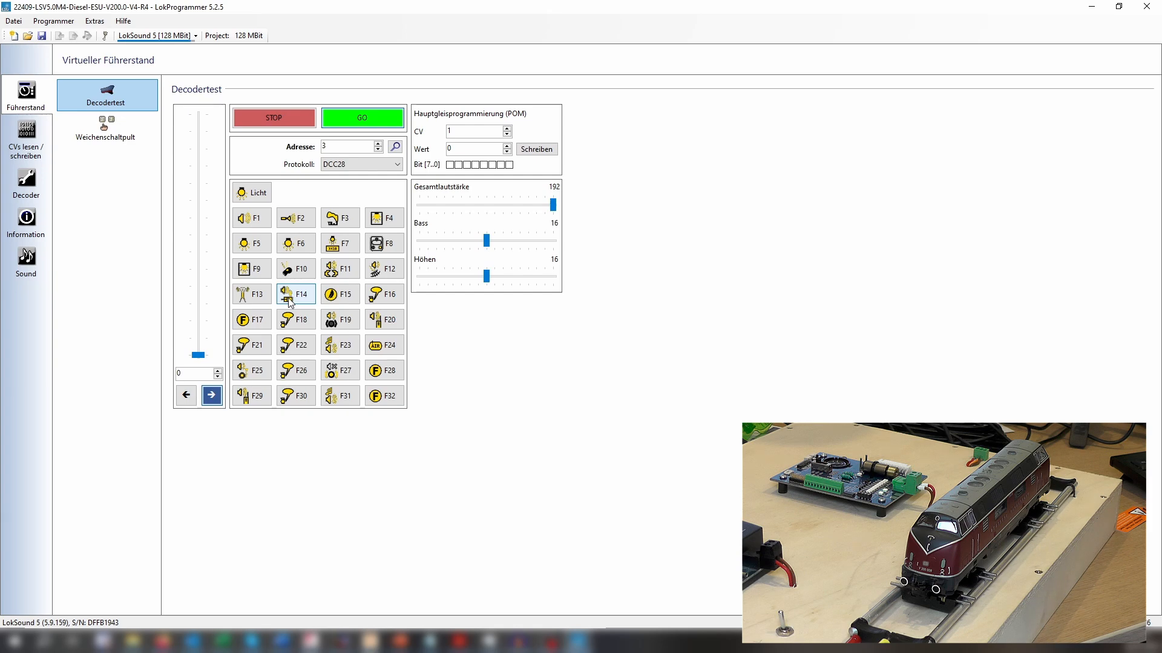
click(338, 303)
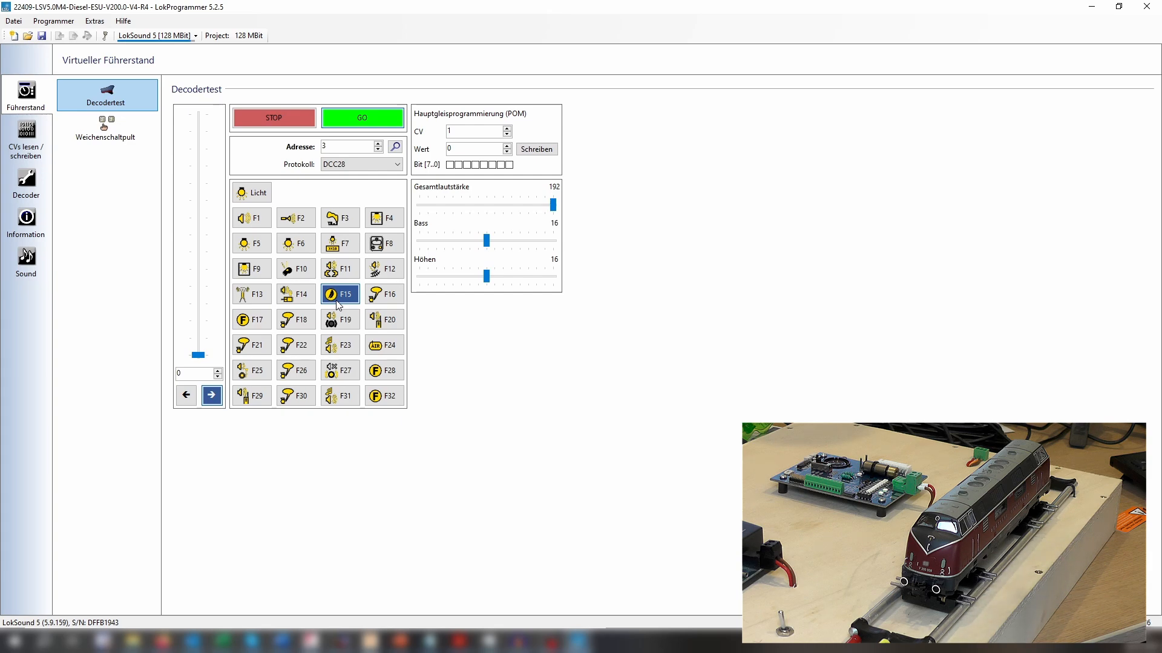
Switch on the driving sound F1, switch off F15 and play the F14 announcement with the locomotive at standstill.
click(260, 221)
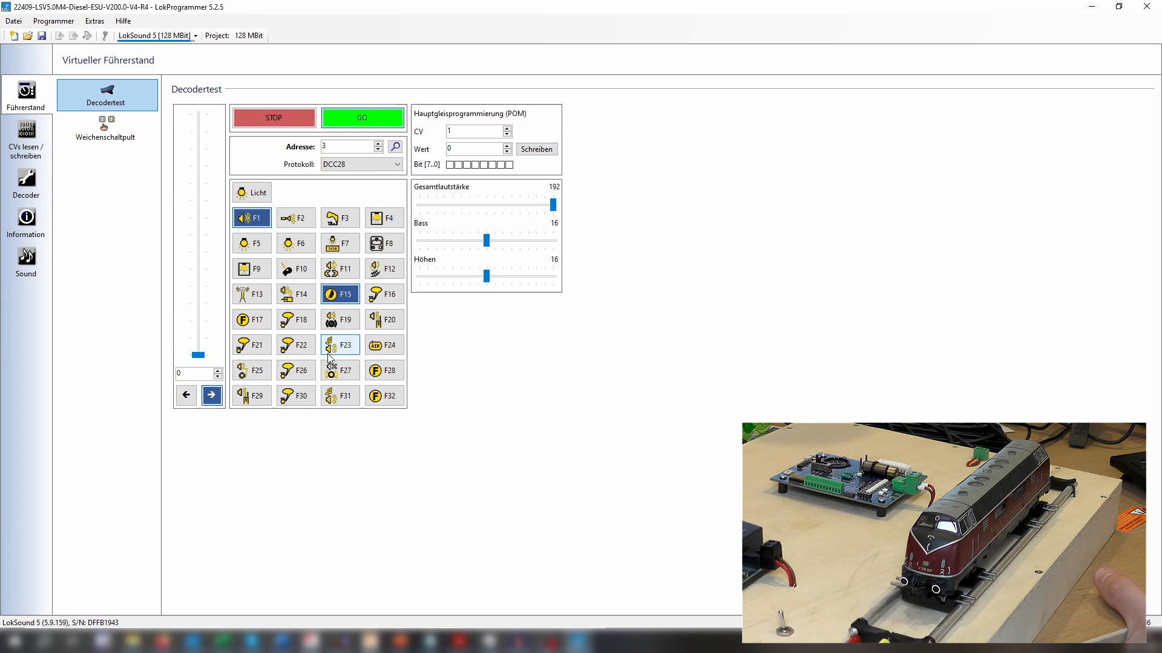
click(349, 295)
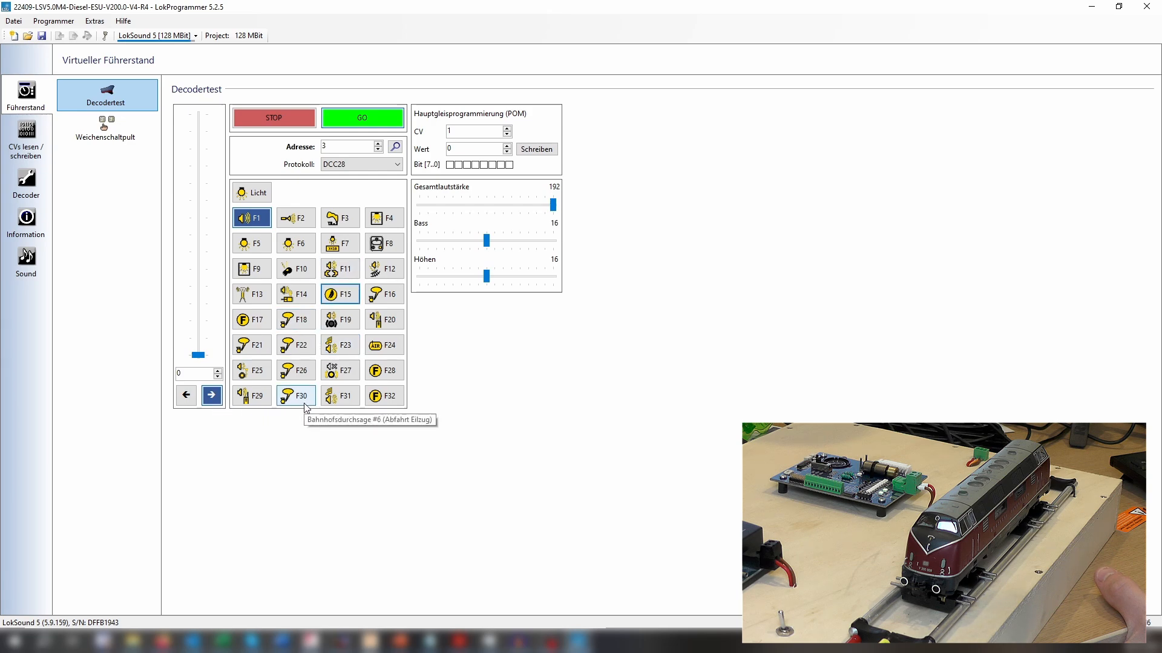
click(301, 299)
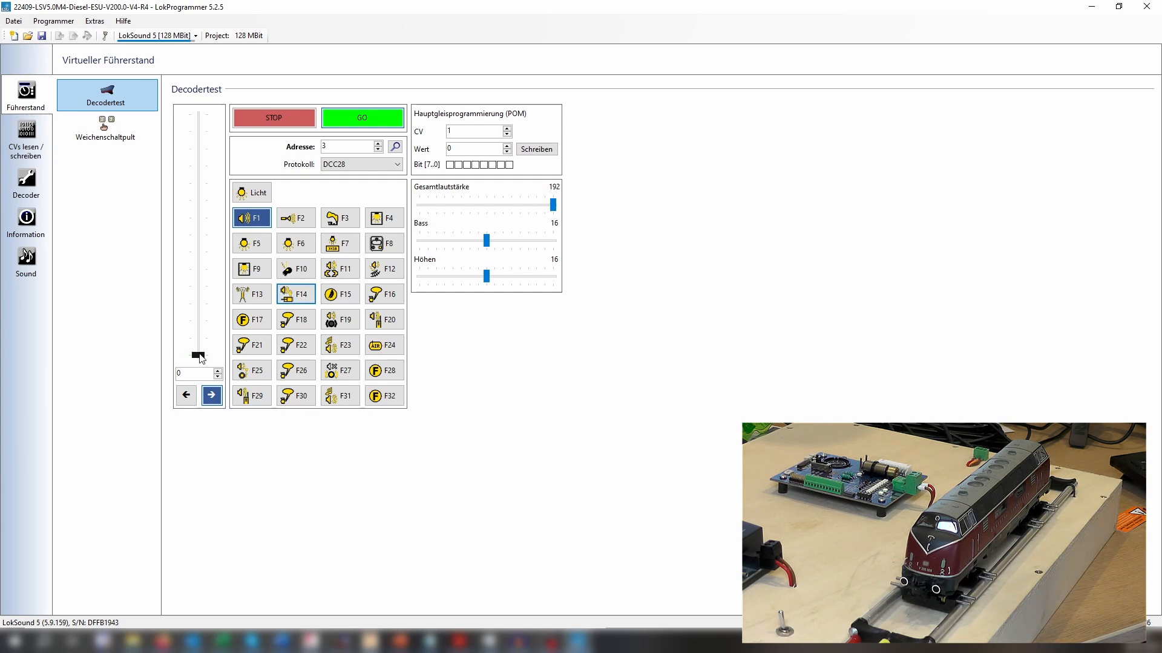
Test F14 at speed step 6 with driving sound, switch off F1, return the speed to 0 and stop the decoder test.
drag(198, 355, 190, 305)
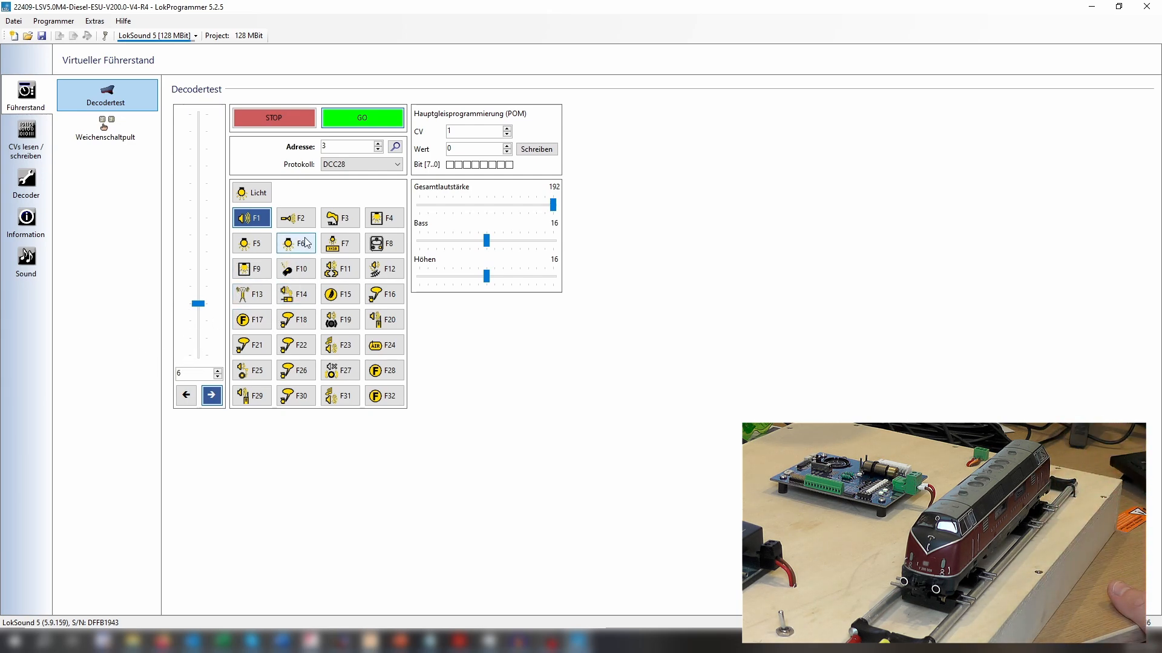
click(289, 300)
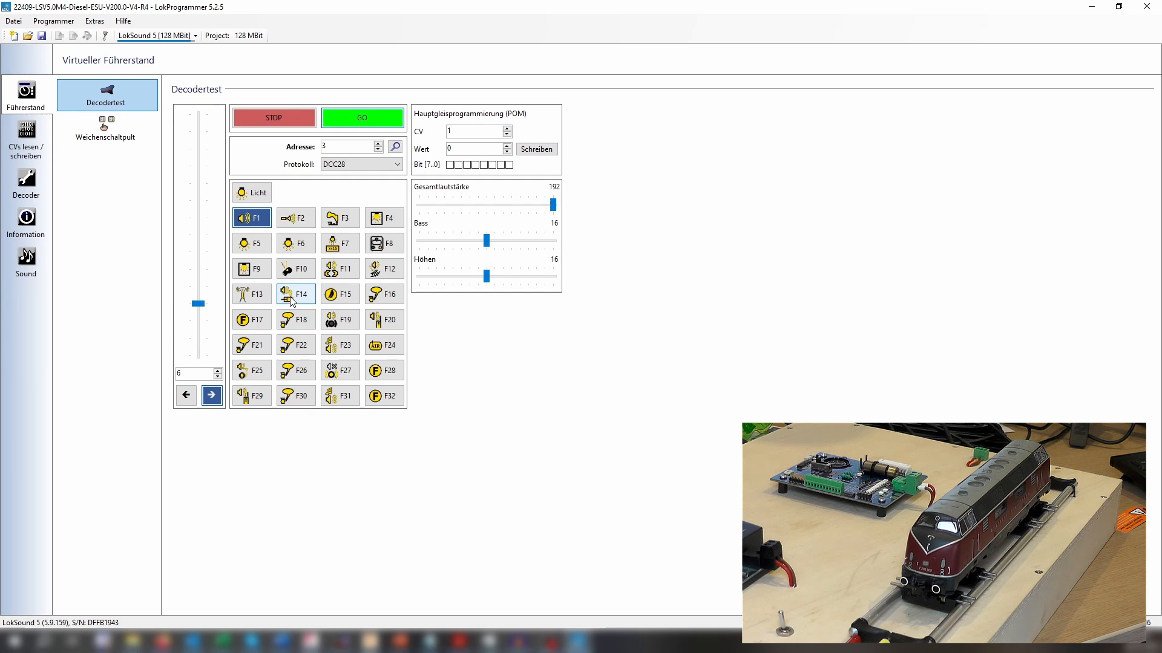
click(292, 297)
click(252, 218)
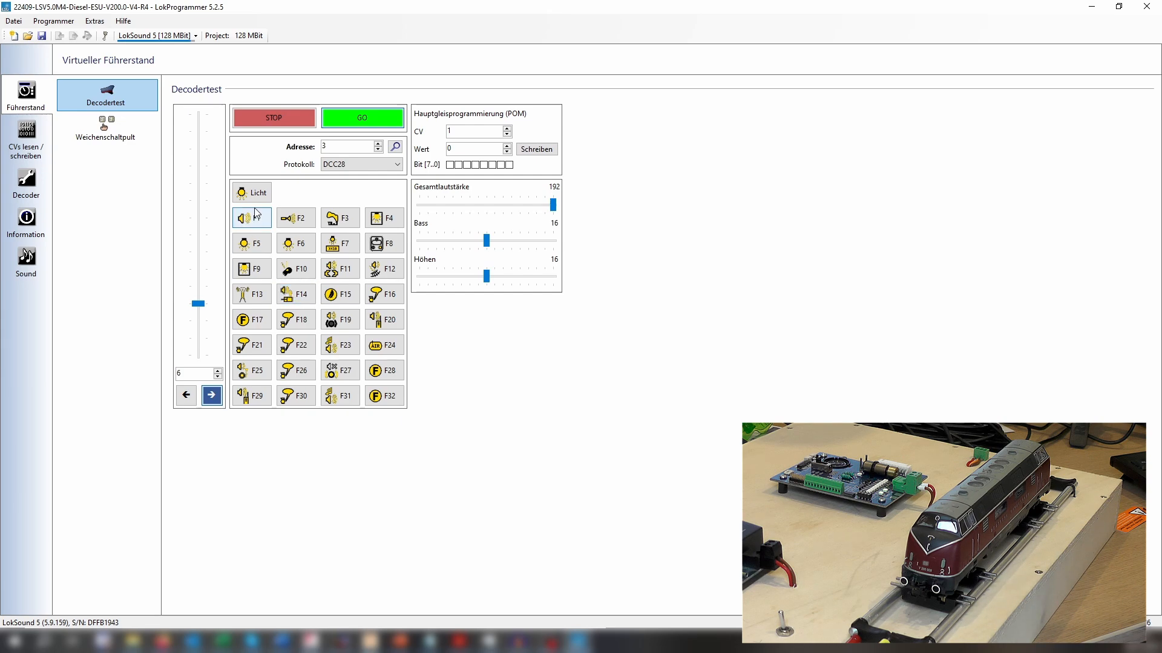
drag(197, 304, 200, 357)
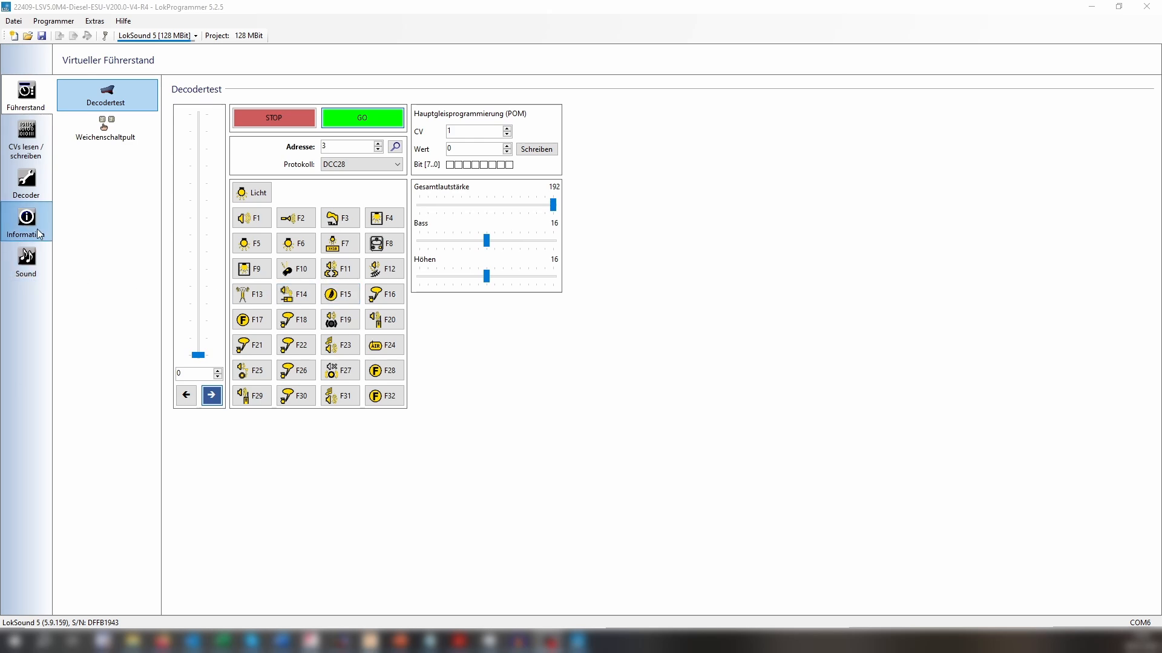
click(239, 117)
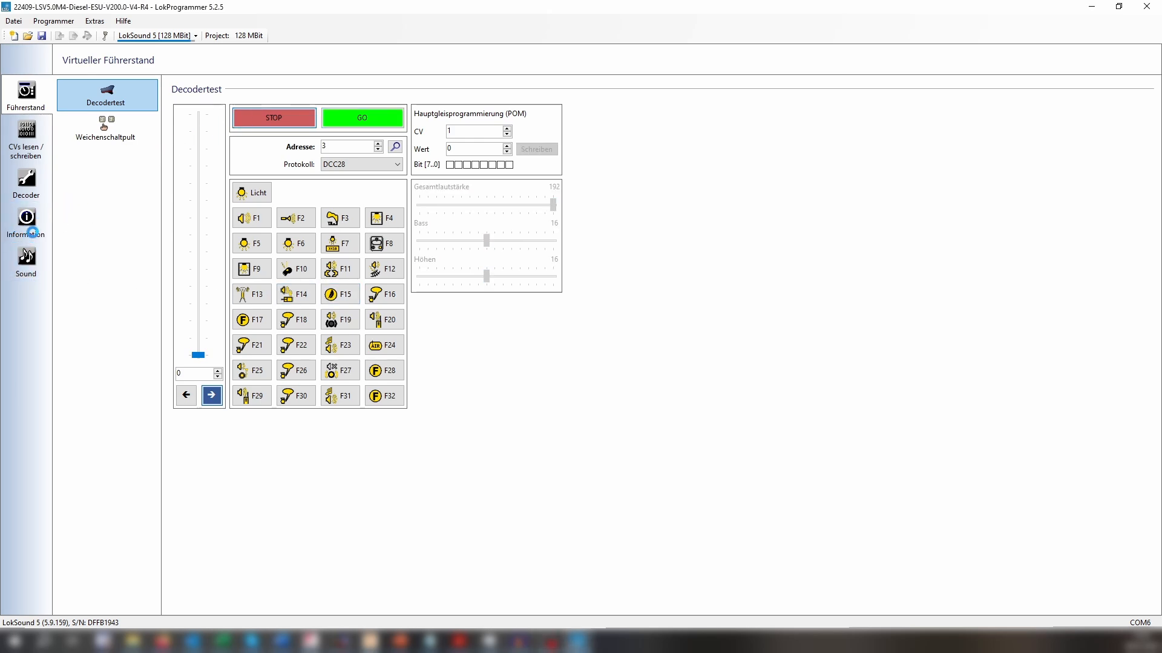
Open the list of function descriptions in the decoder information.
click(38, 220)
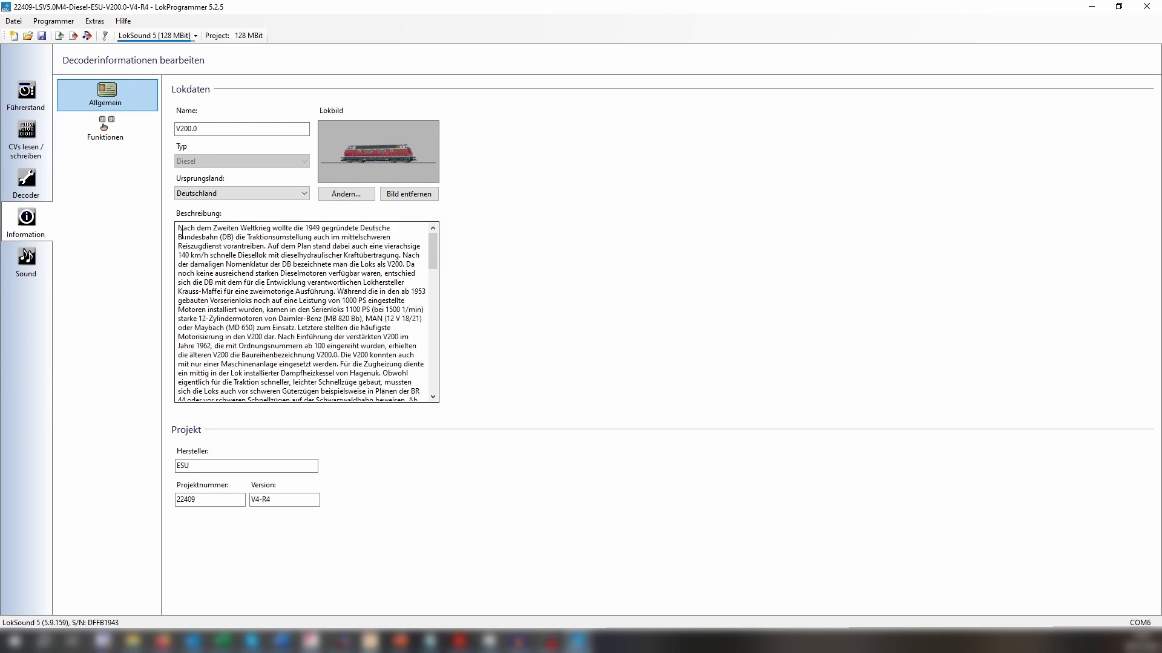
click(121, 133)
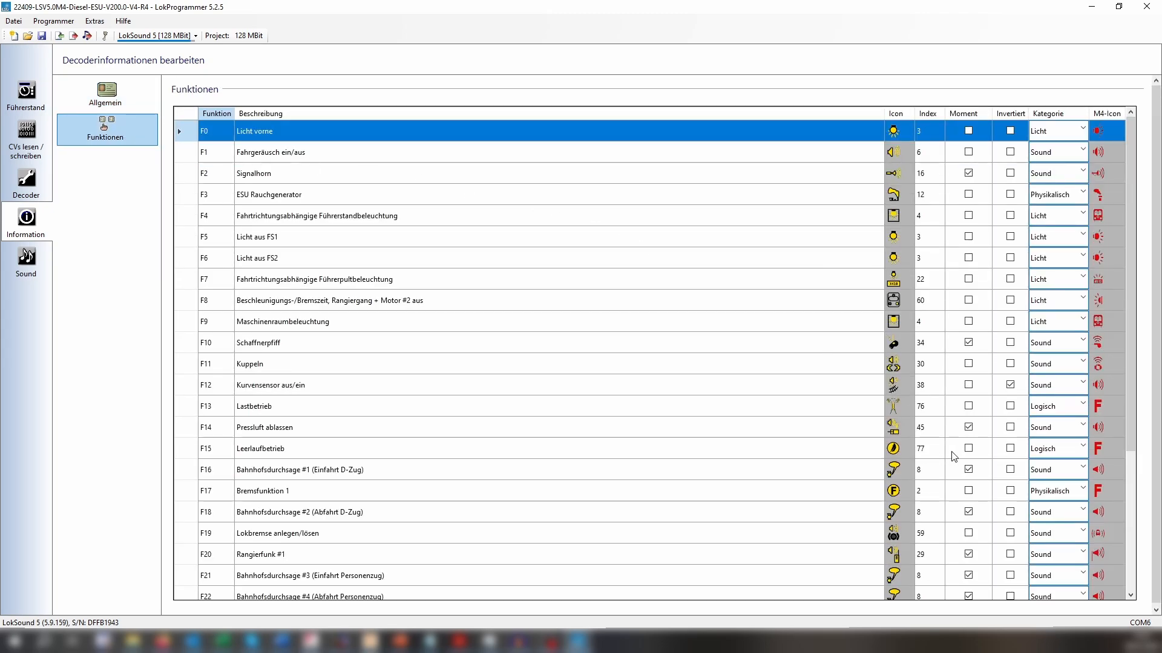